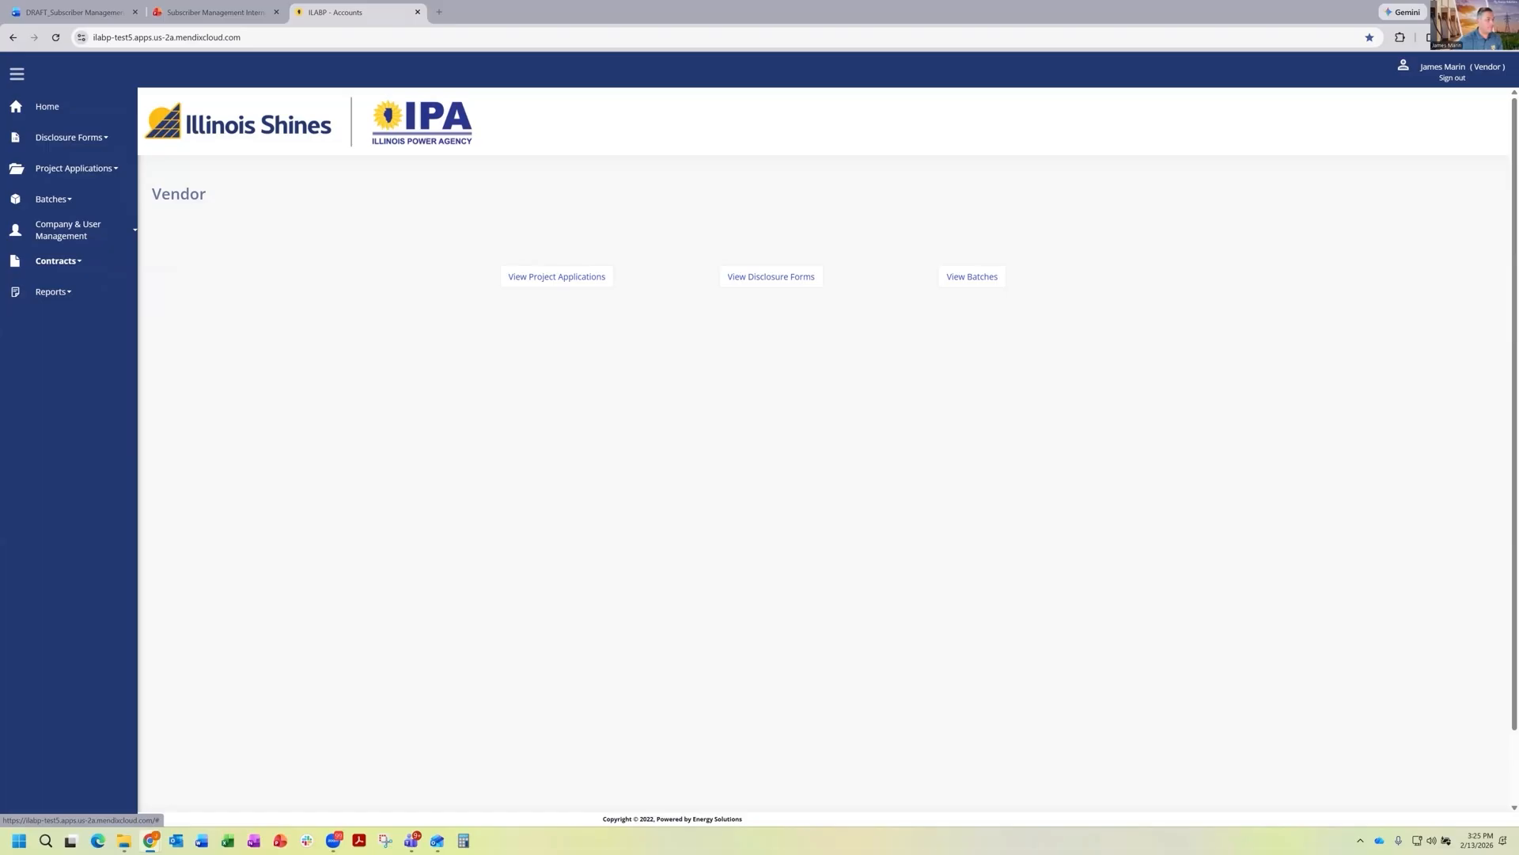
Step: Reload the vendor portal and open the disclosure forms list under CS Subscription Management
left_click(55, 38)
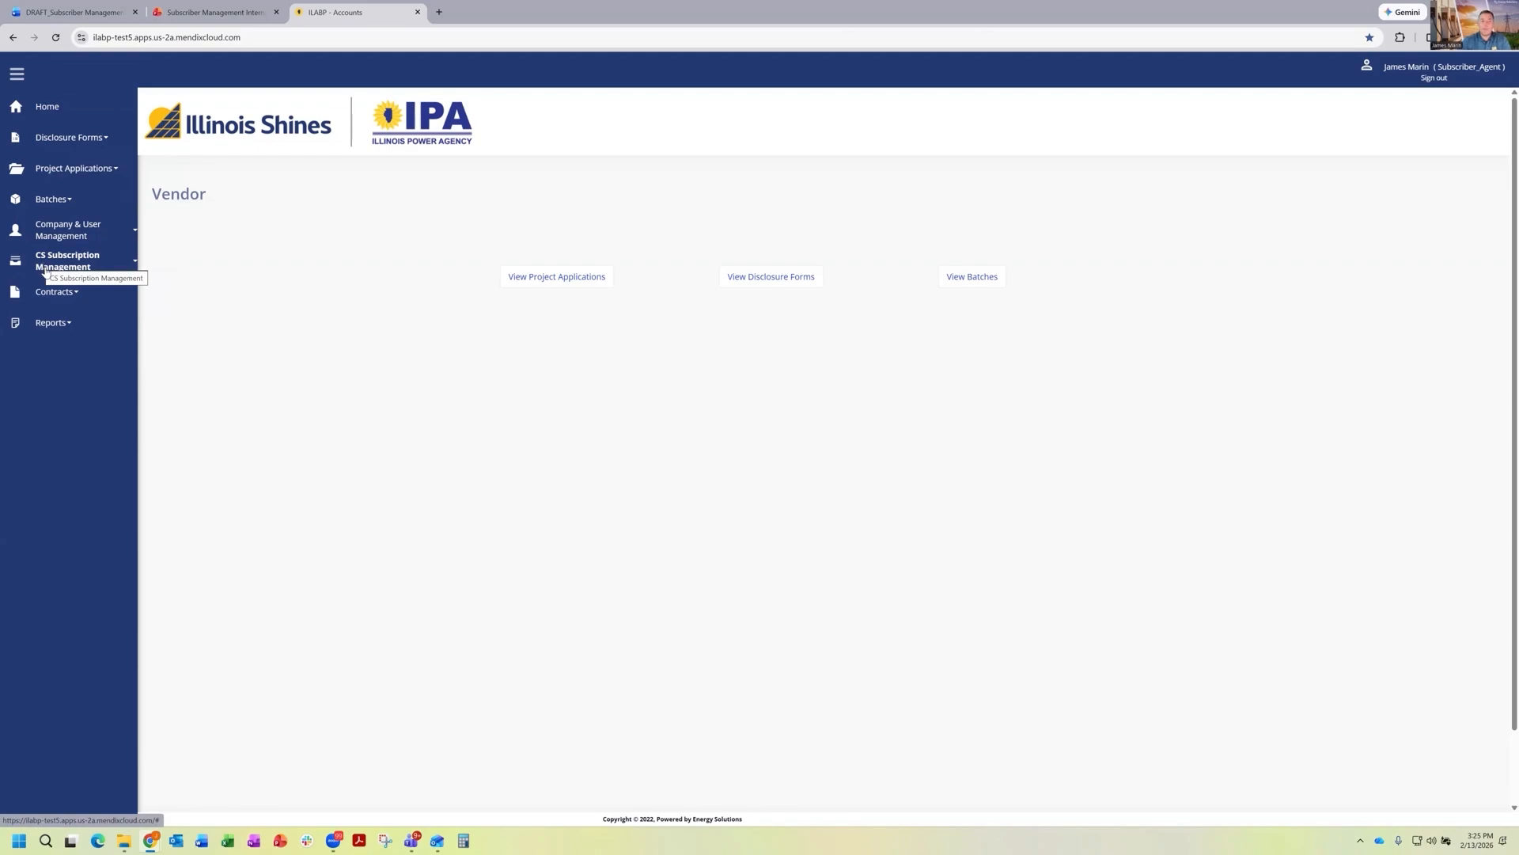
left_click(46, 271)
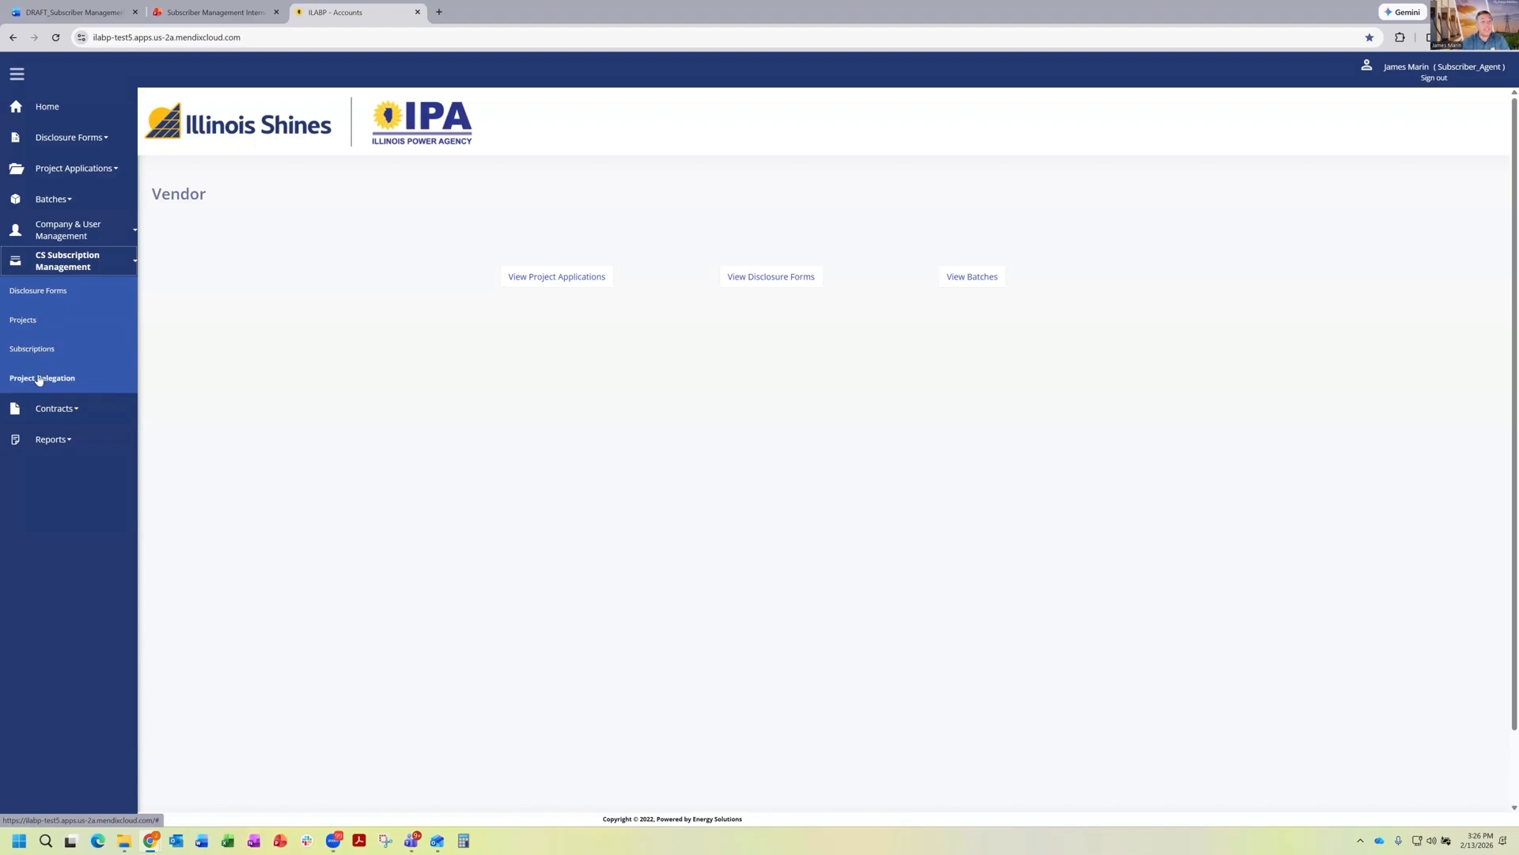
left_click(33, 294)
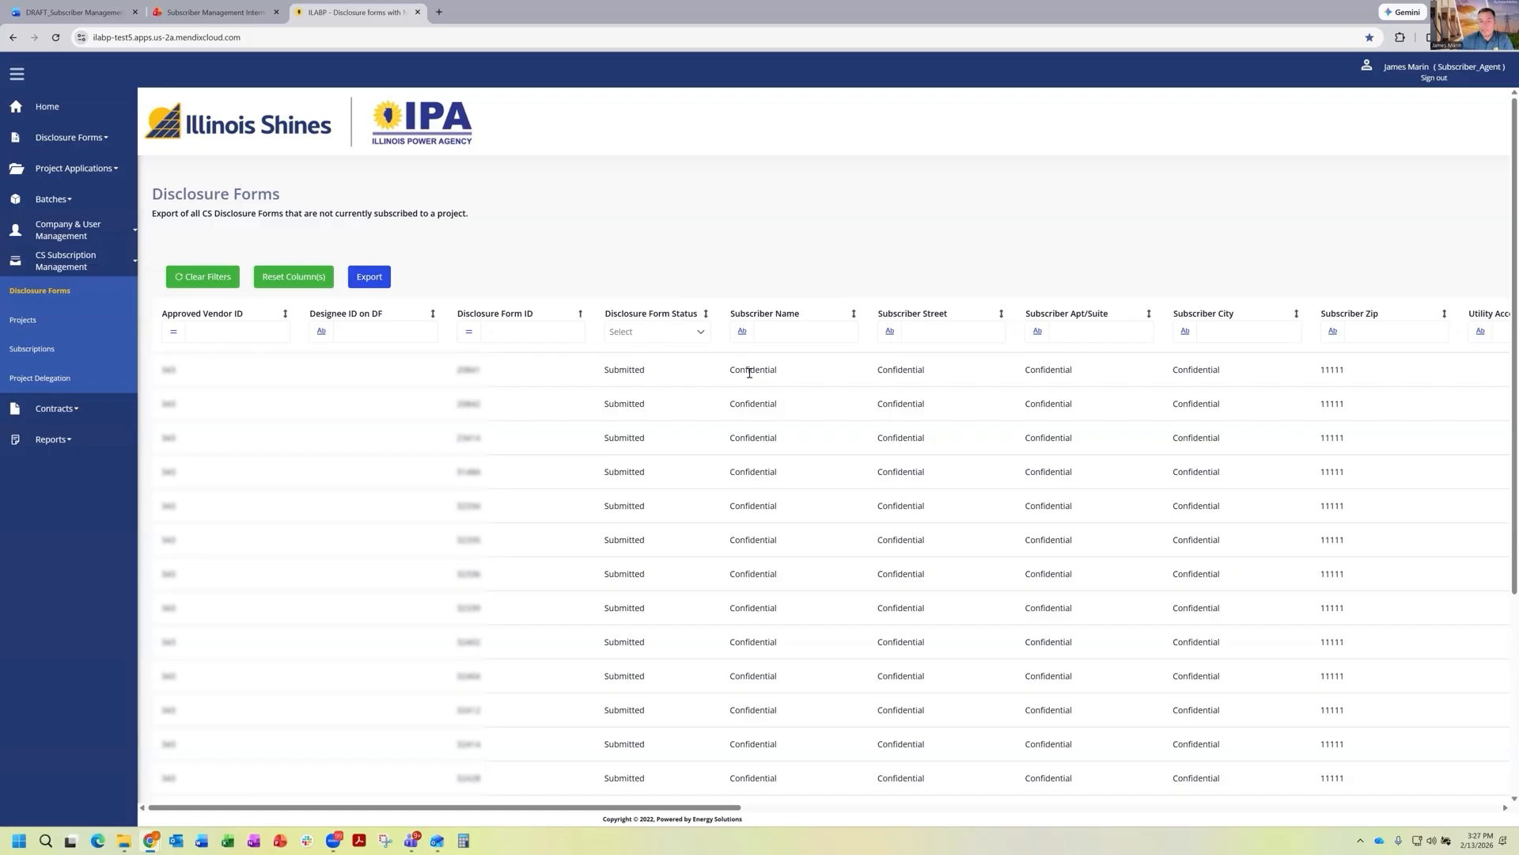
Step: Examine the disclosure forms table across all its columns, from subscriber details and payment terms to the archived status
left_click_drag(729, 371, 788, 378)
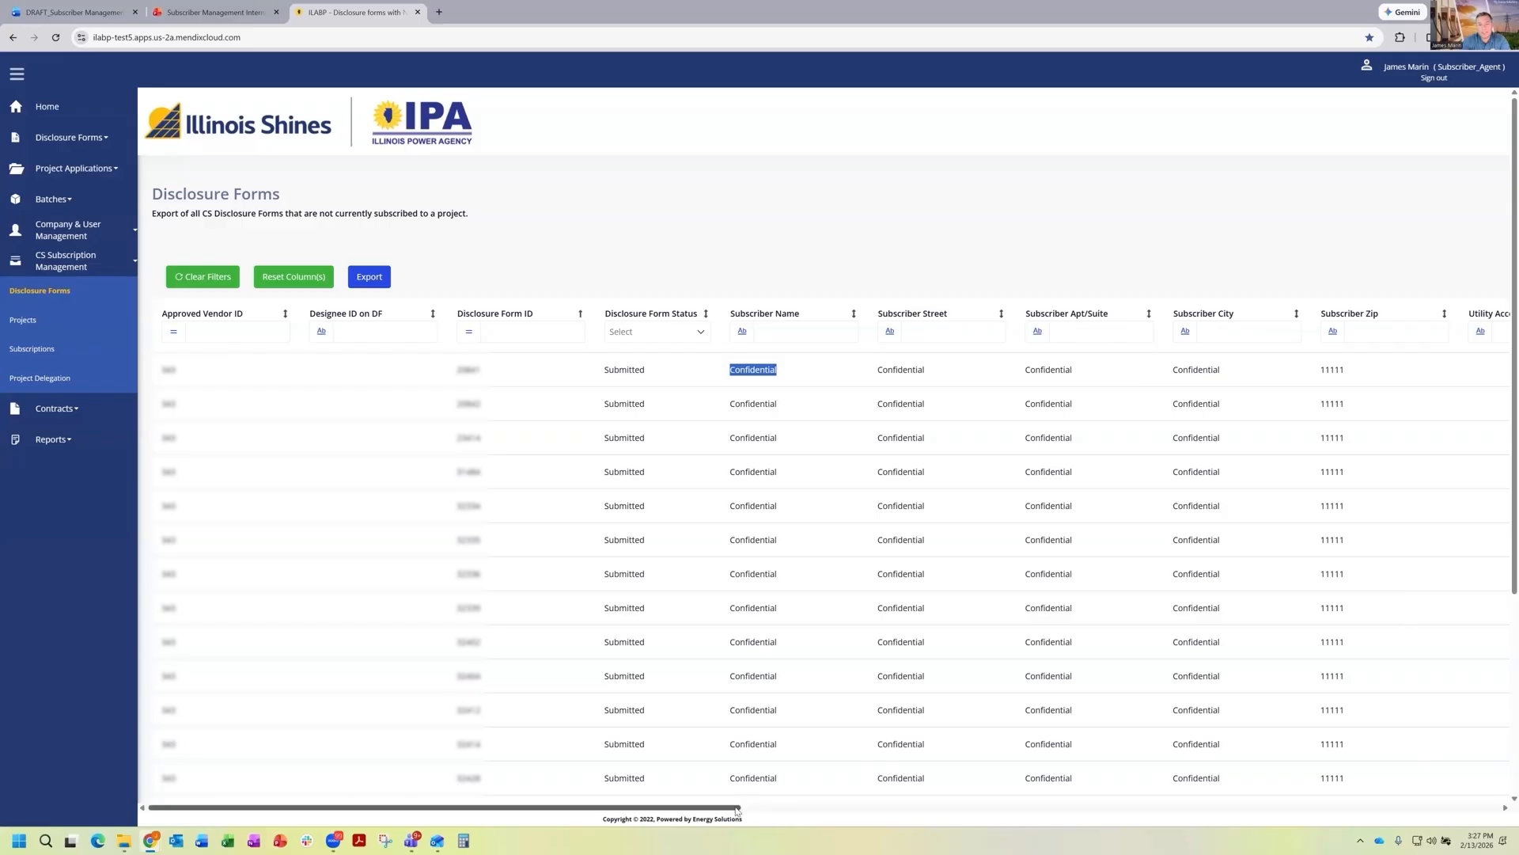
scroll(856, 804, "right", 10)
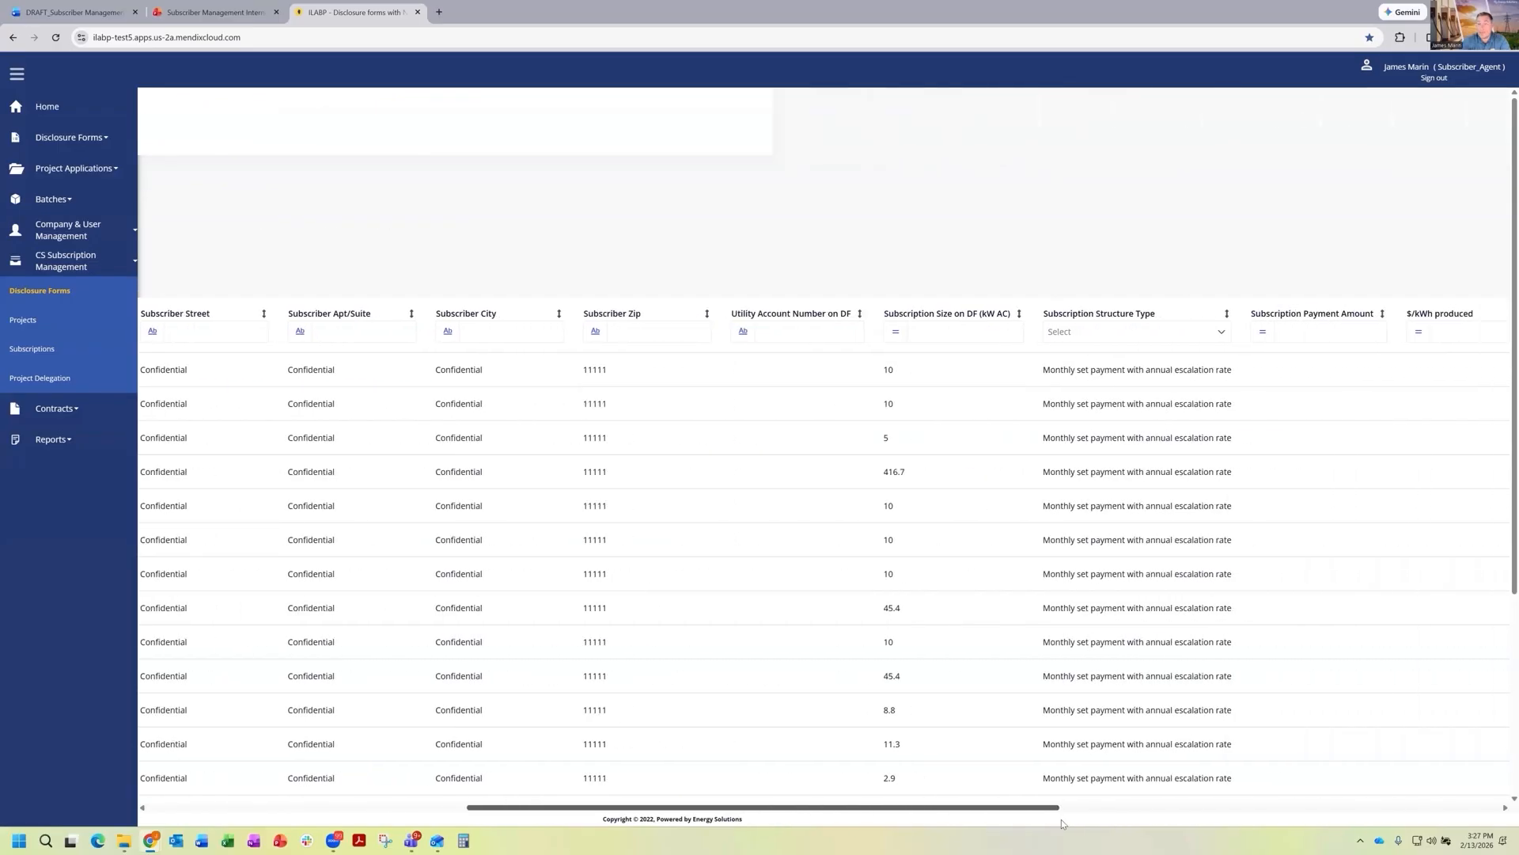
scroll(1104, 825, "right", 3)
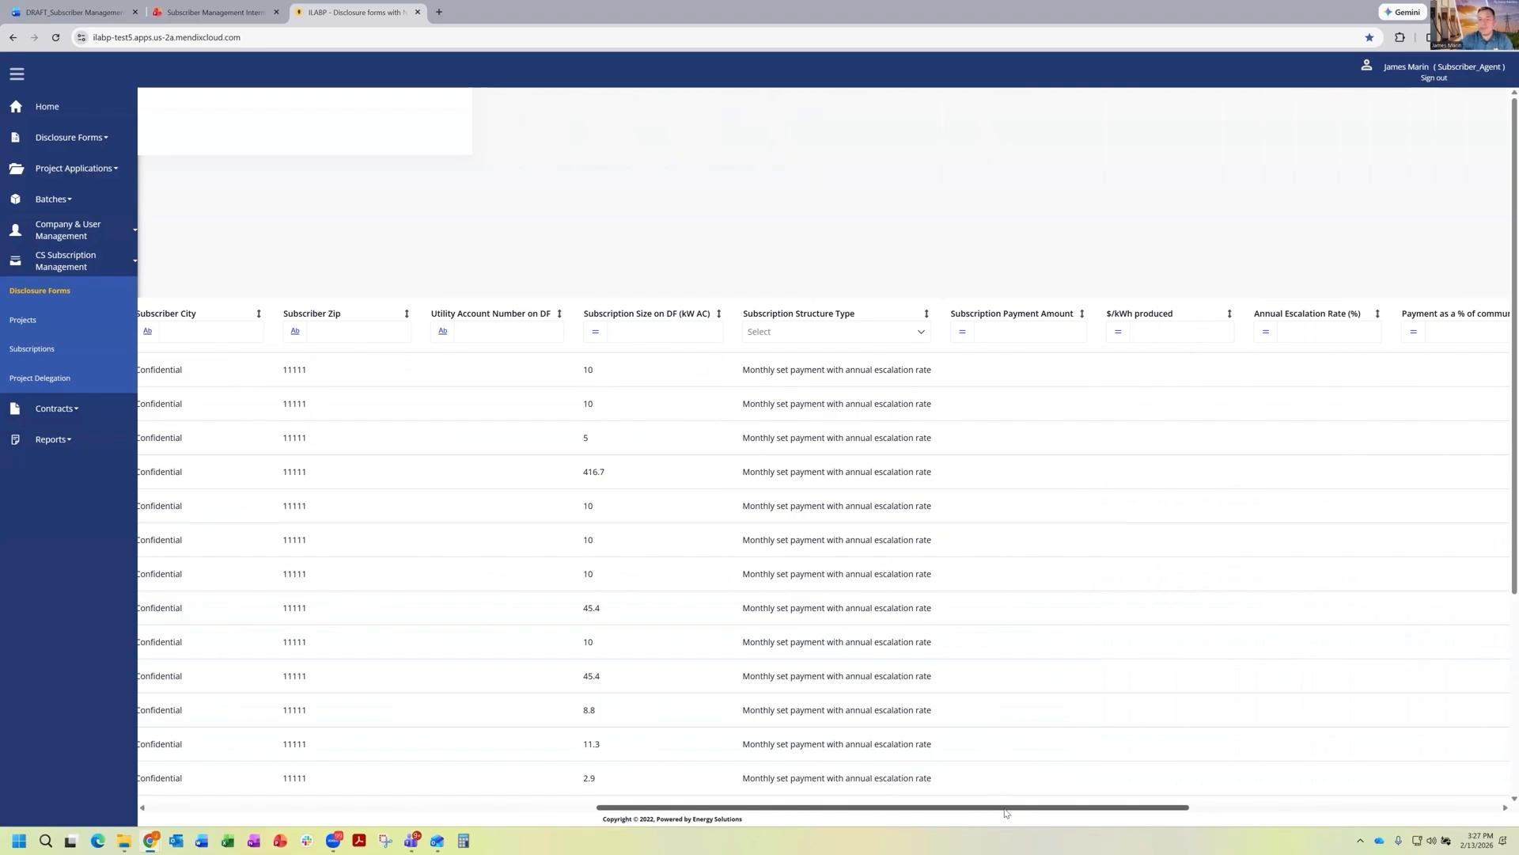
left_click_drag(1007, 812, 1104, 814)
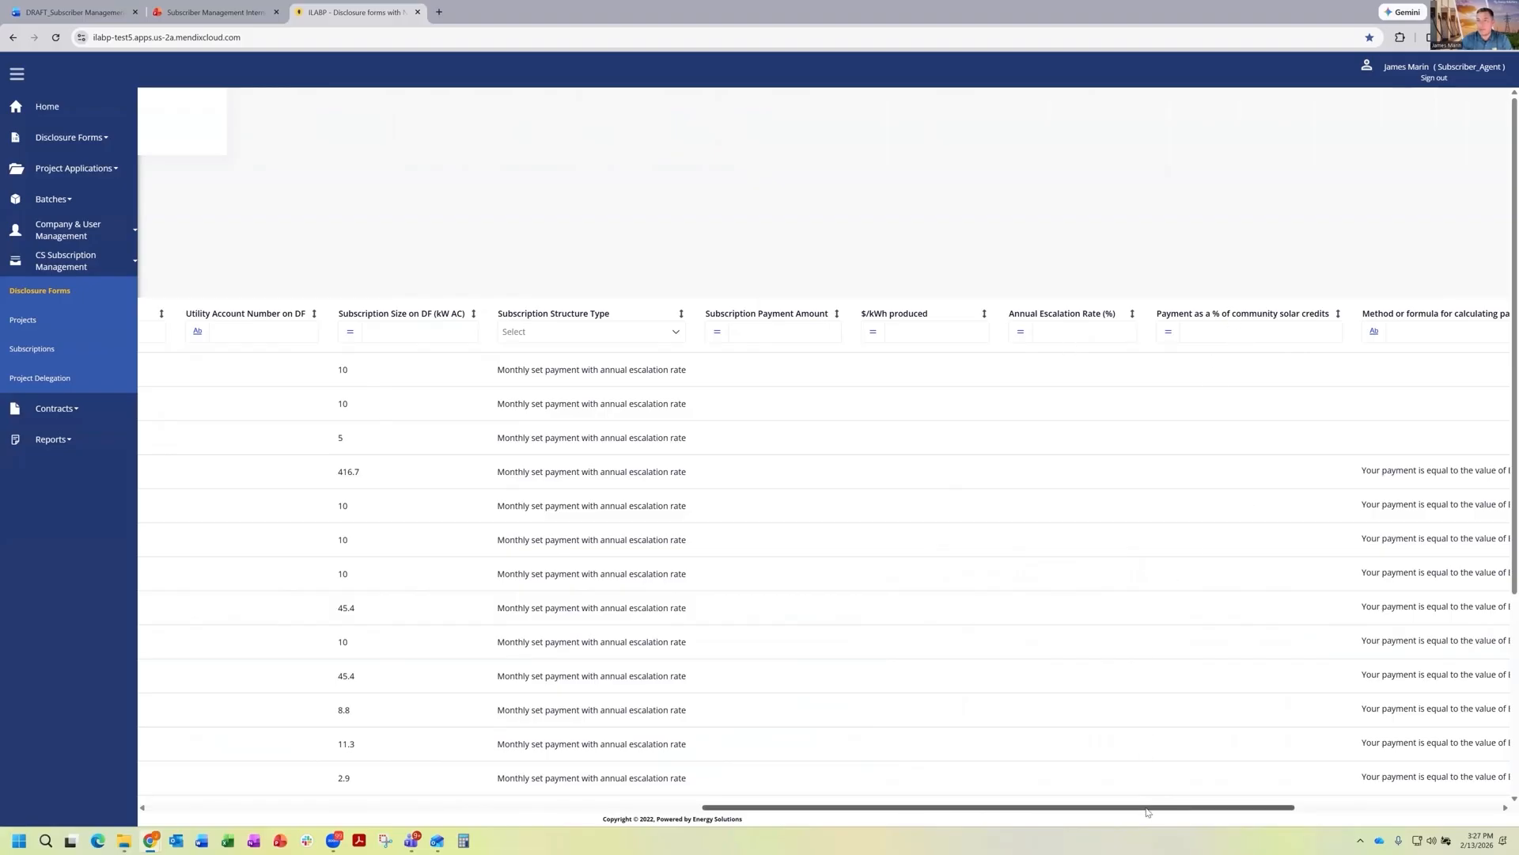
left_click_drag(1145, 807, 1395, 820)
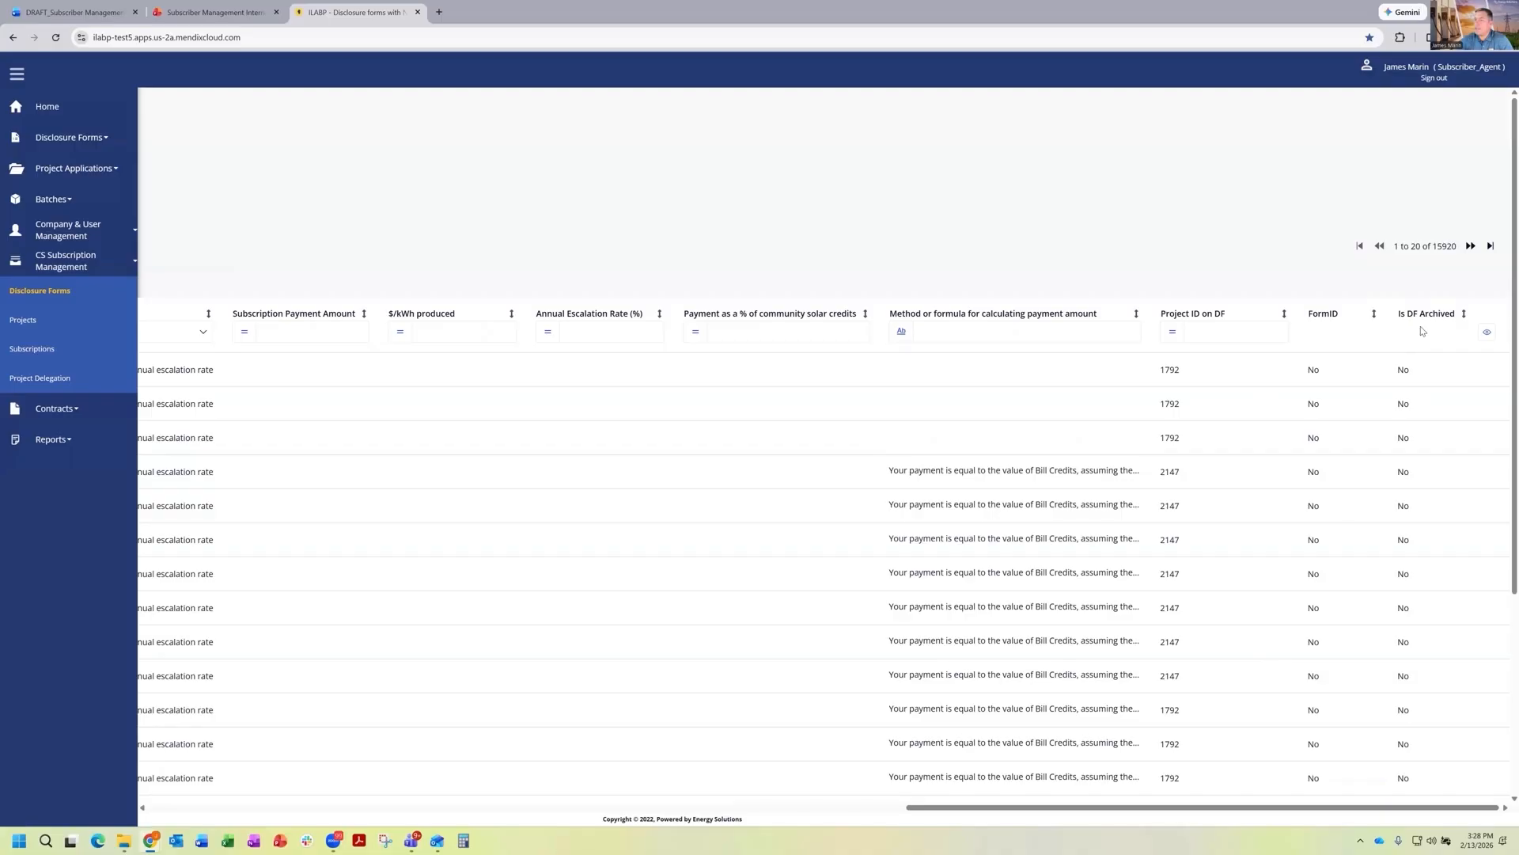
double_click(1404, 371)
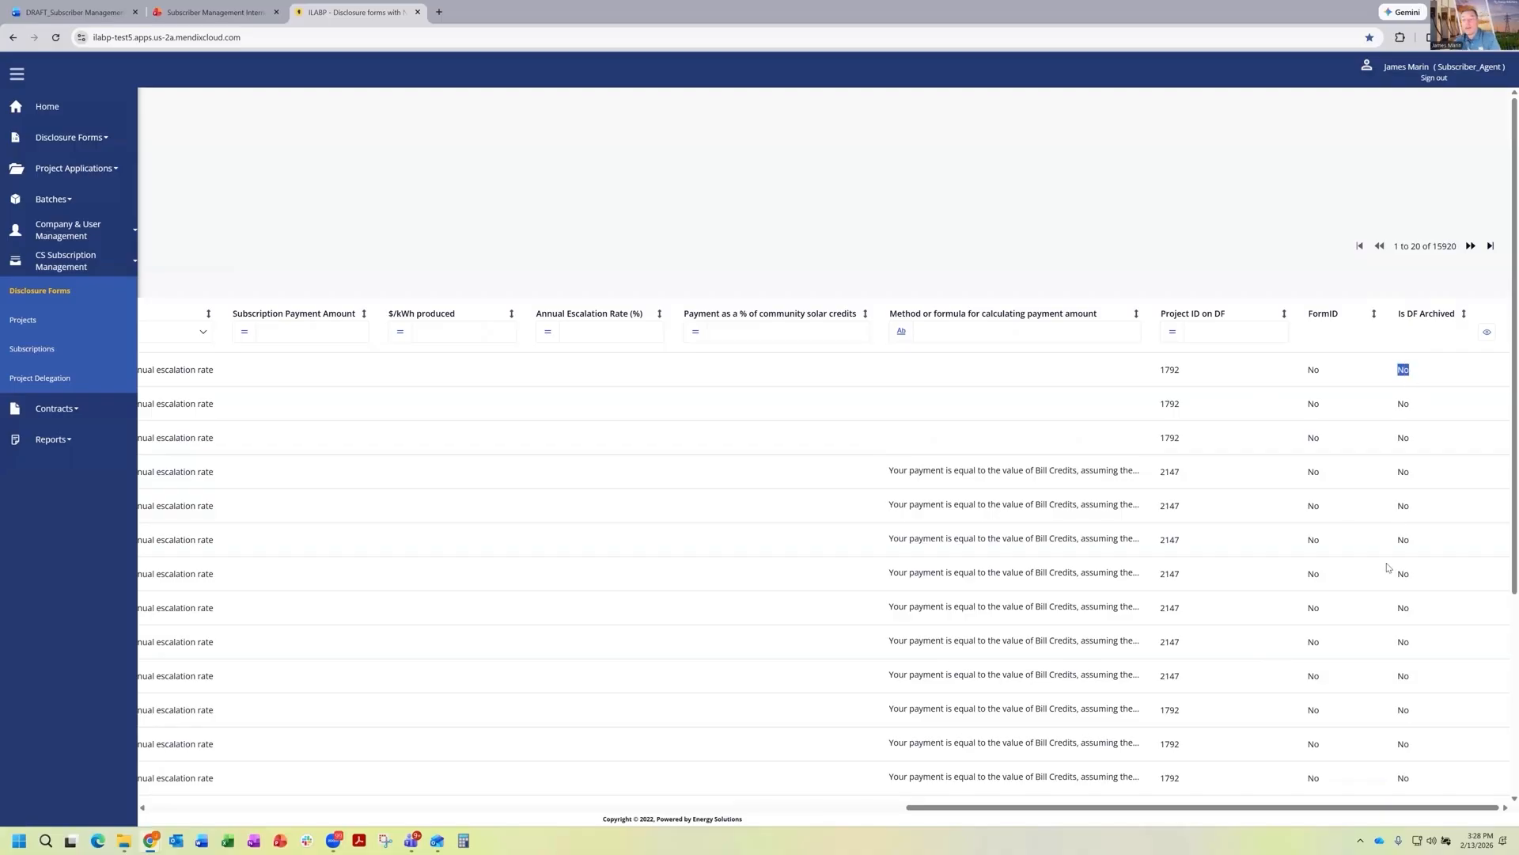
left_click_drag(1190, 815, 255, 839)
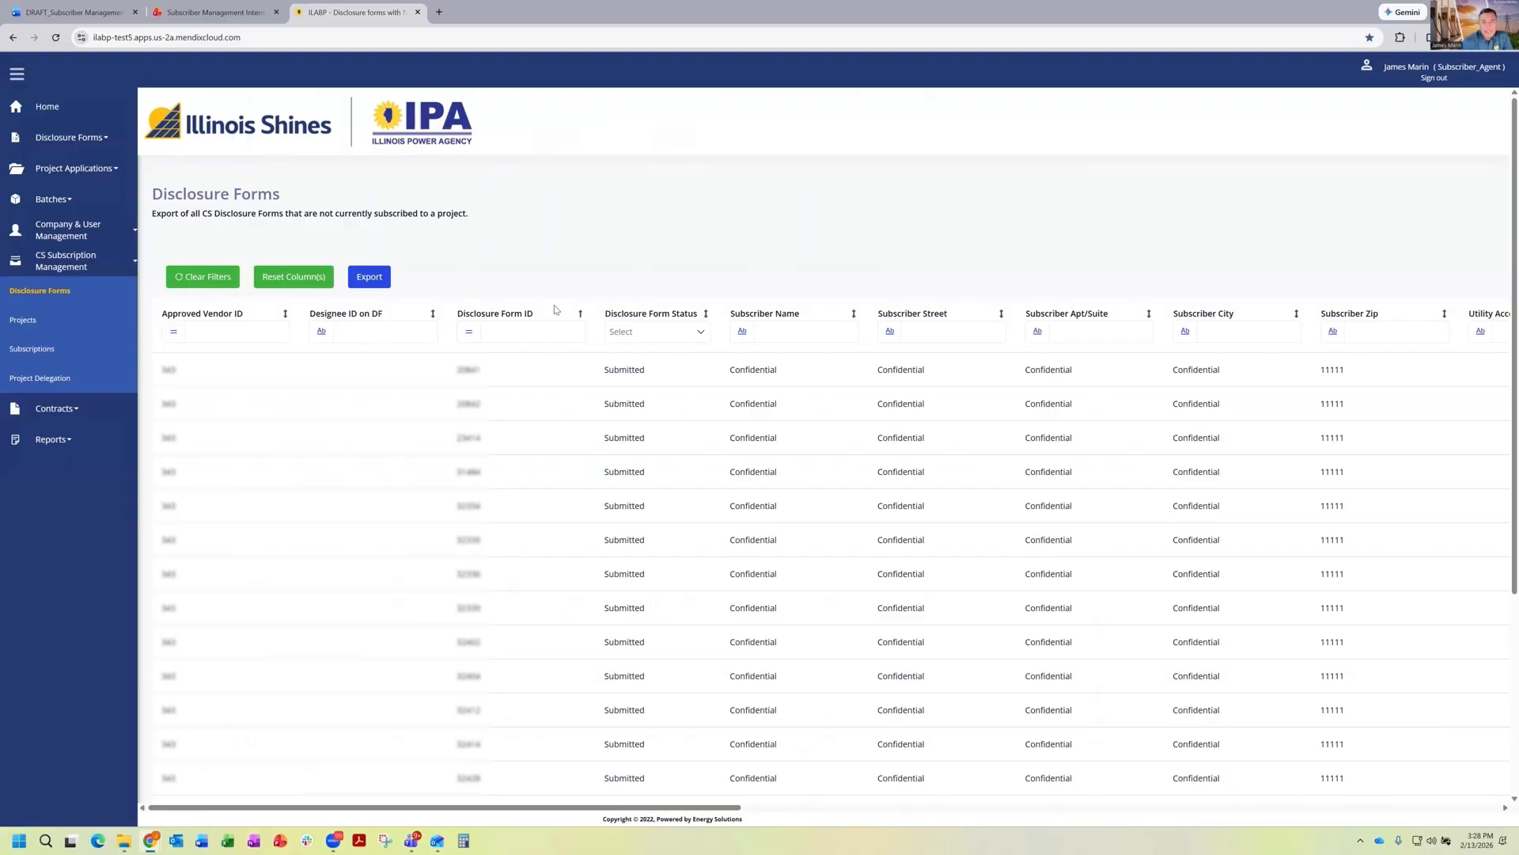
Step: Place the Disclosure Form Status column first in the table and filter the Approved Vendor ID by 489
mouse_move(670, 314)
left_mouse_down()
mouse_move(538, 316)
mouse_move(675, 325)
mouse_move(681, 341)
mouse_move(305, 337)
mouse_move(181, 446)
mouse_move(176, 470)
left_mouse_up()
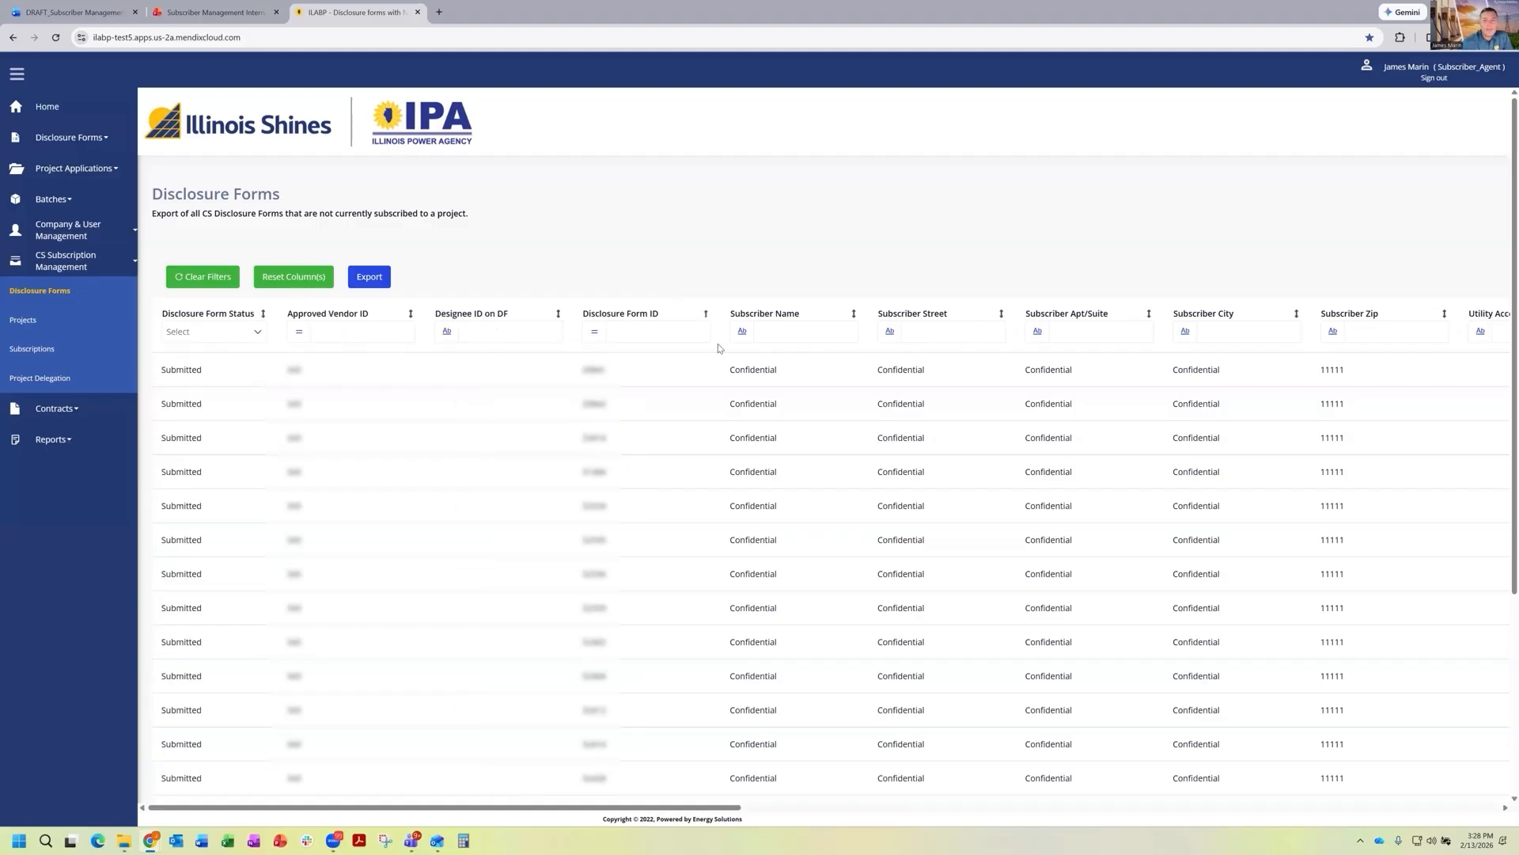
left_click(336, 333)
type("489")
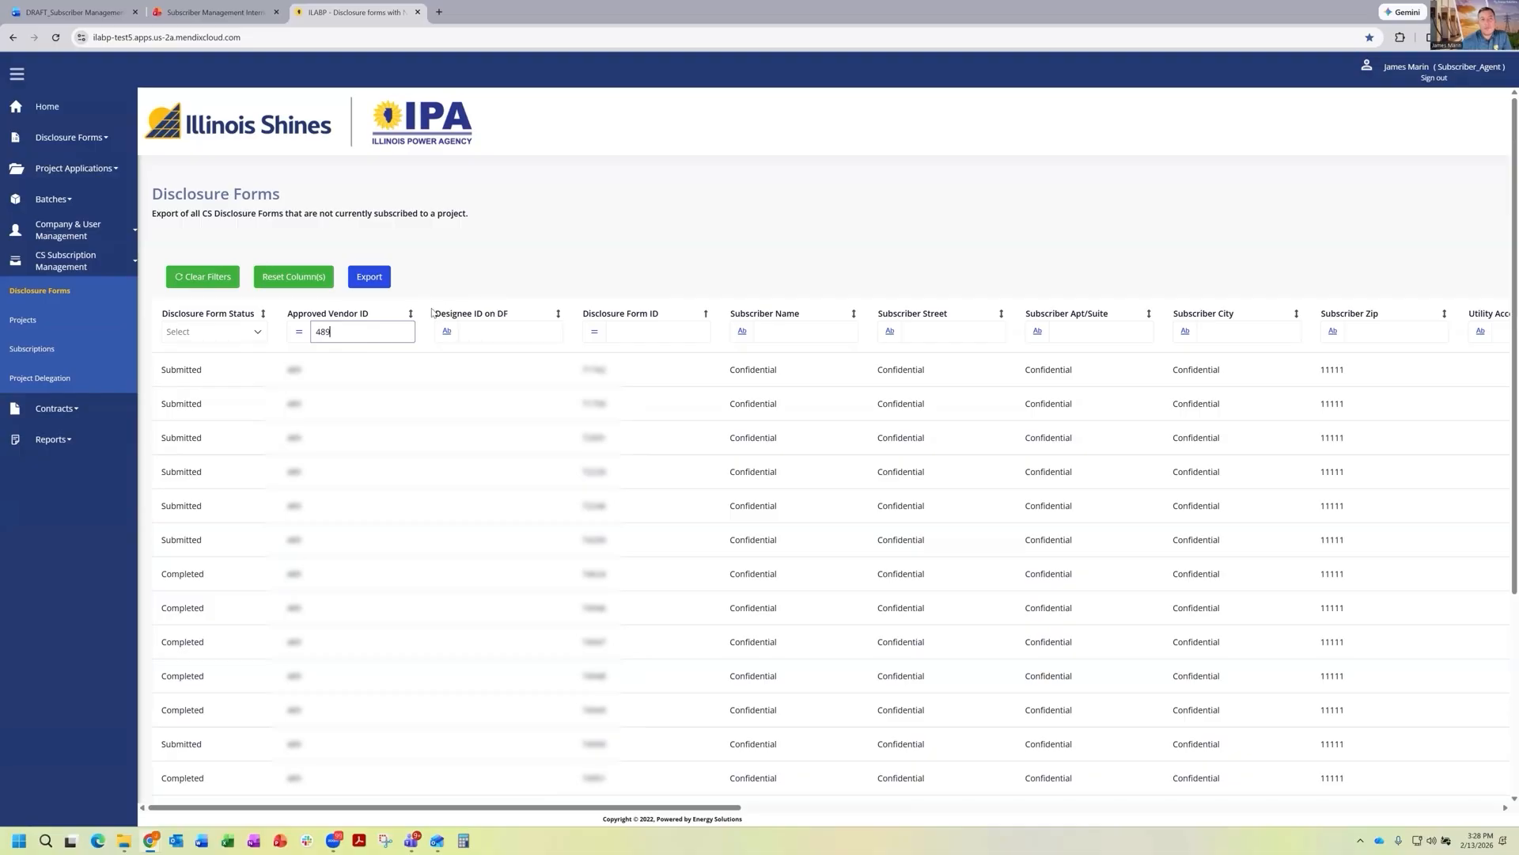
Step: Clear the disclosure forms filters and reset the table's columns to their default order
left_click(231, 283)
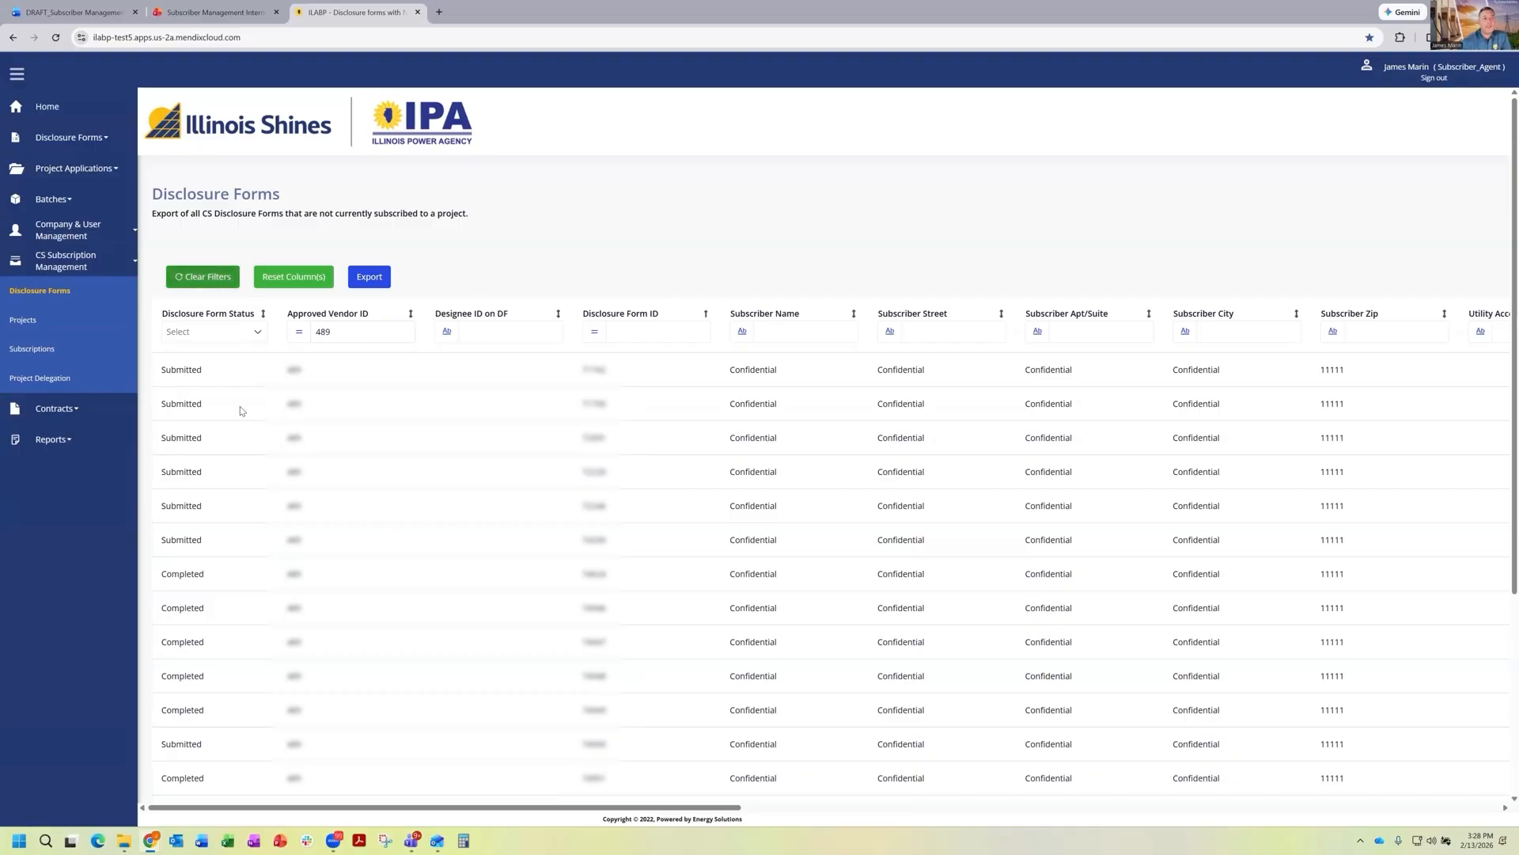
left_click(286, 278)
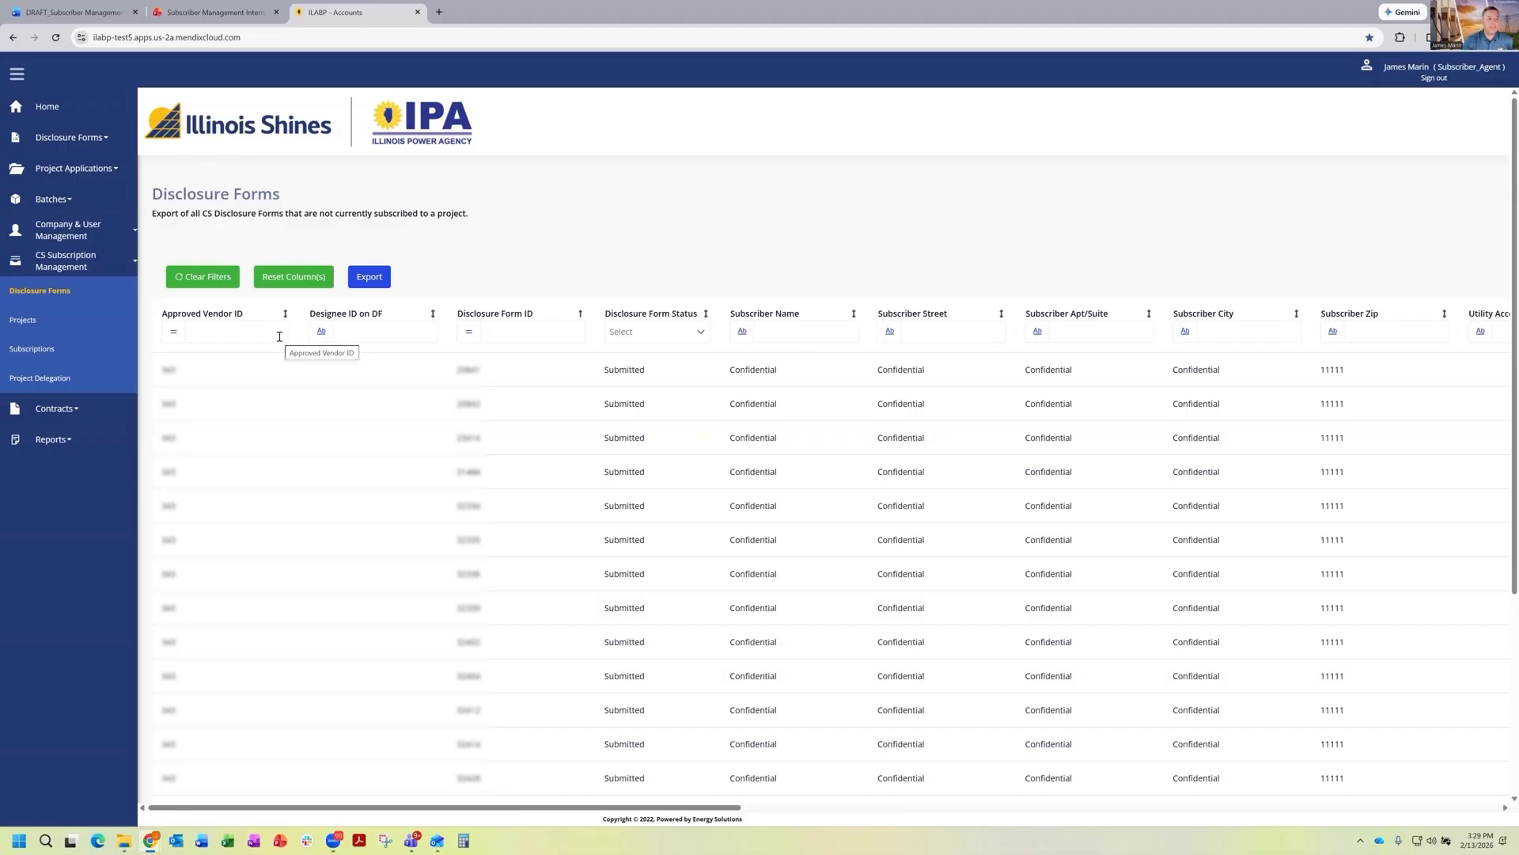
Step: Open the Project Subscriptions Summary and review its columns, including interconnecting utility, capacity and small subscriber figures
left_click(34, 320)
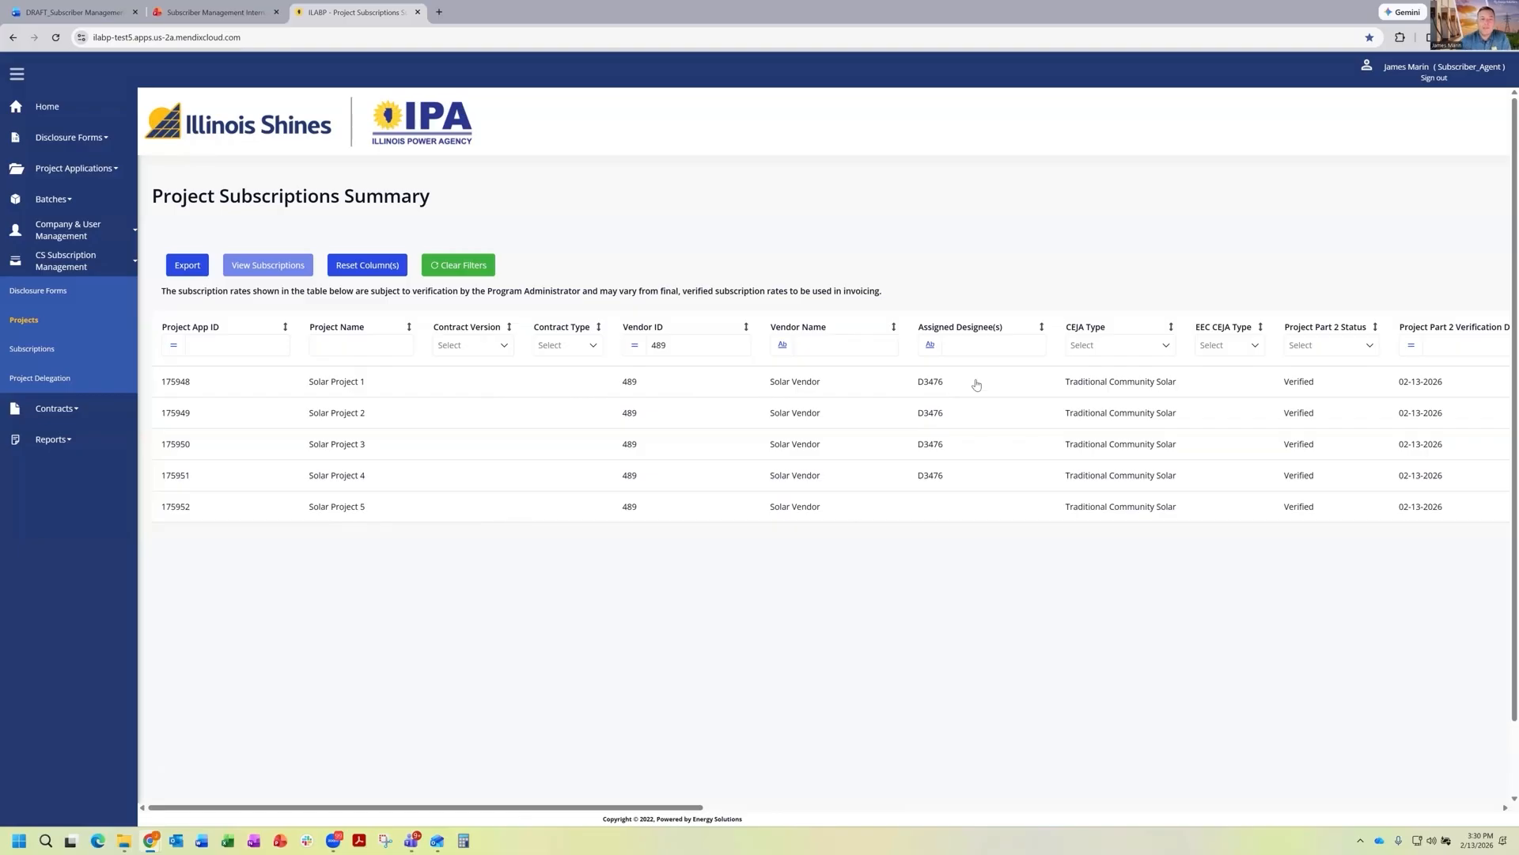
left_click_drag(665, 805, 1239, 811)
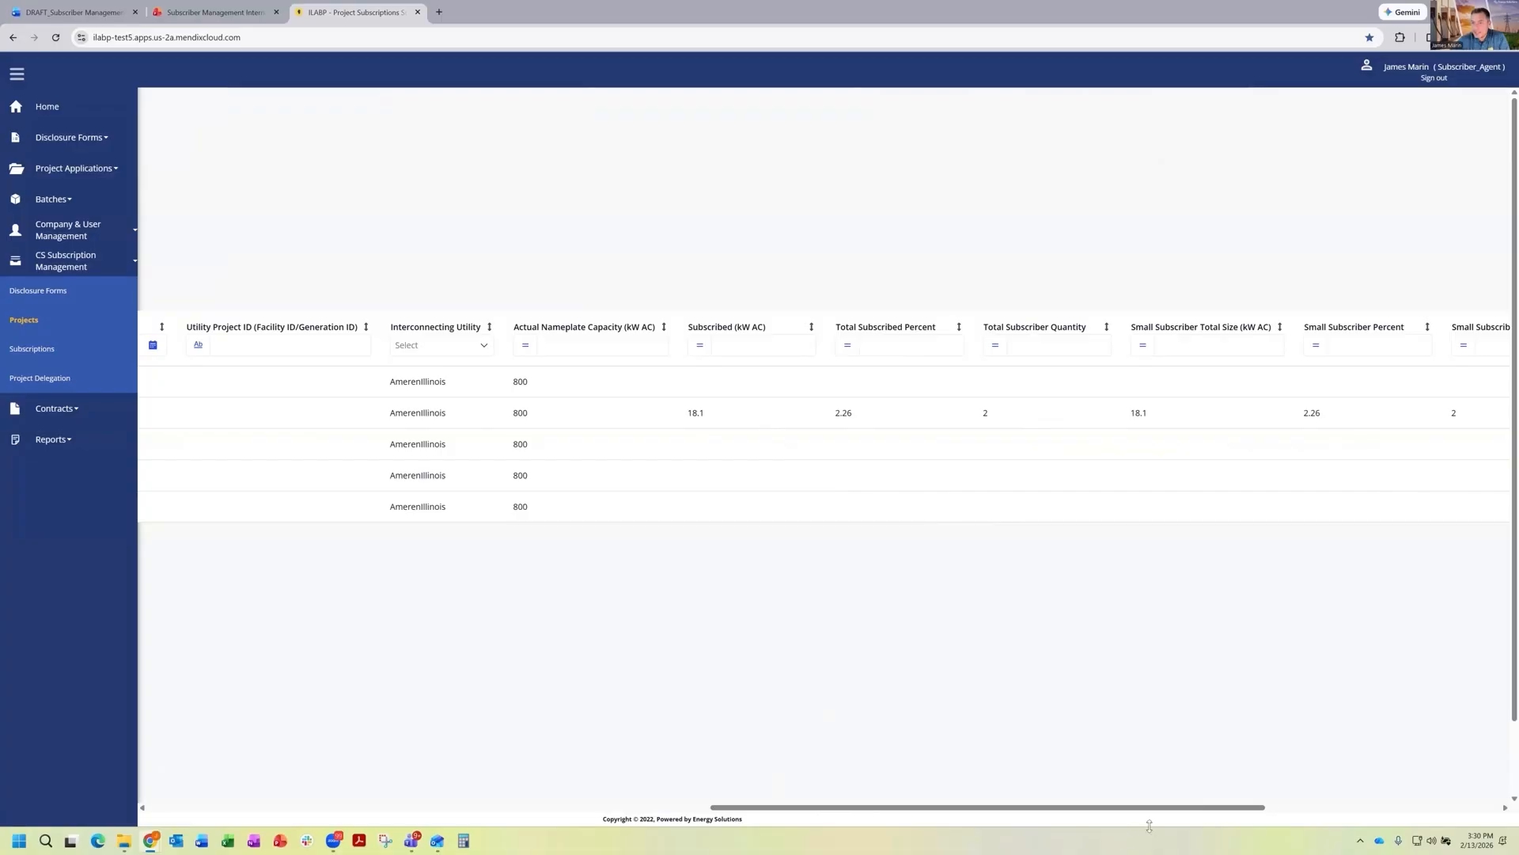
left_click_drag(1168, 807, 506, 824)
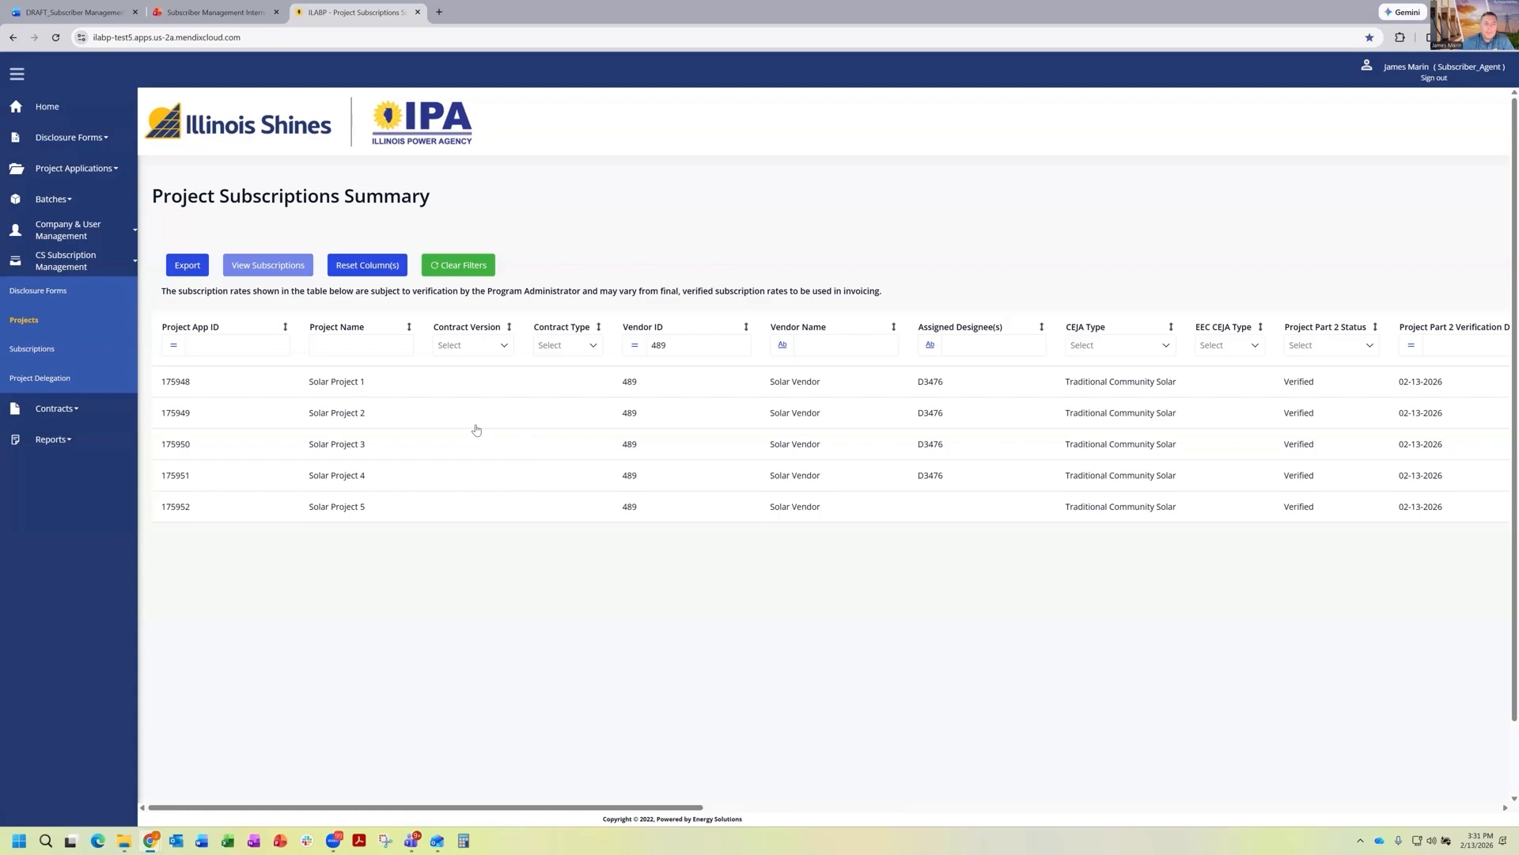
Step: View the subscriptions of Solar Project 2 and return to the project summary
left_click(377, 421)
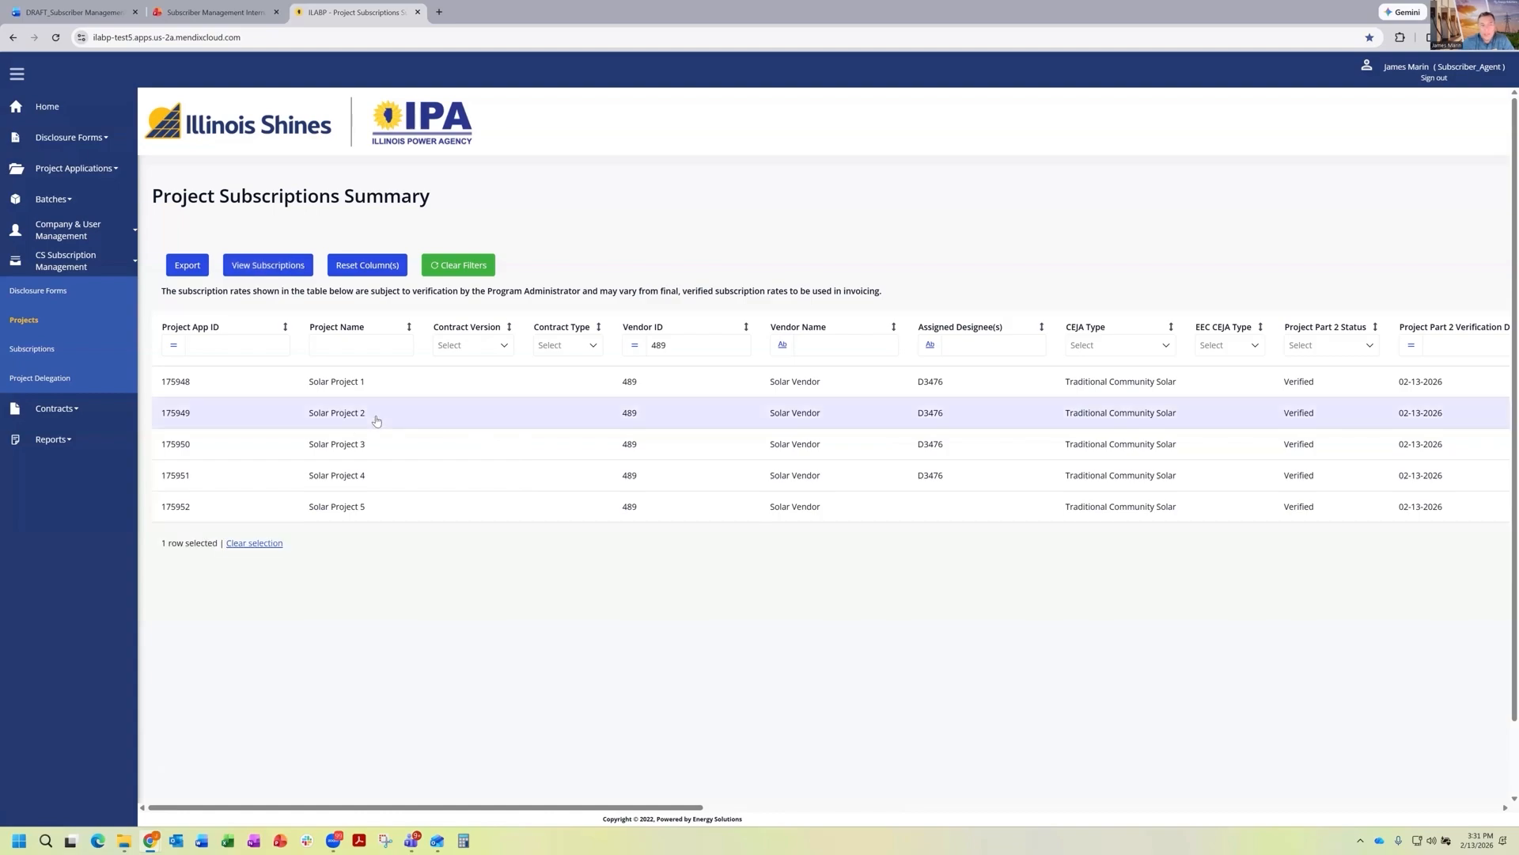
left_click(263, 269)
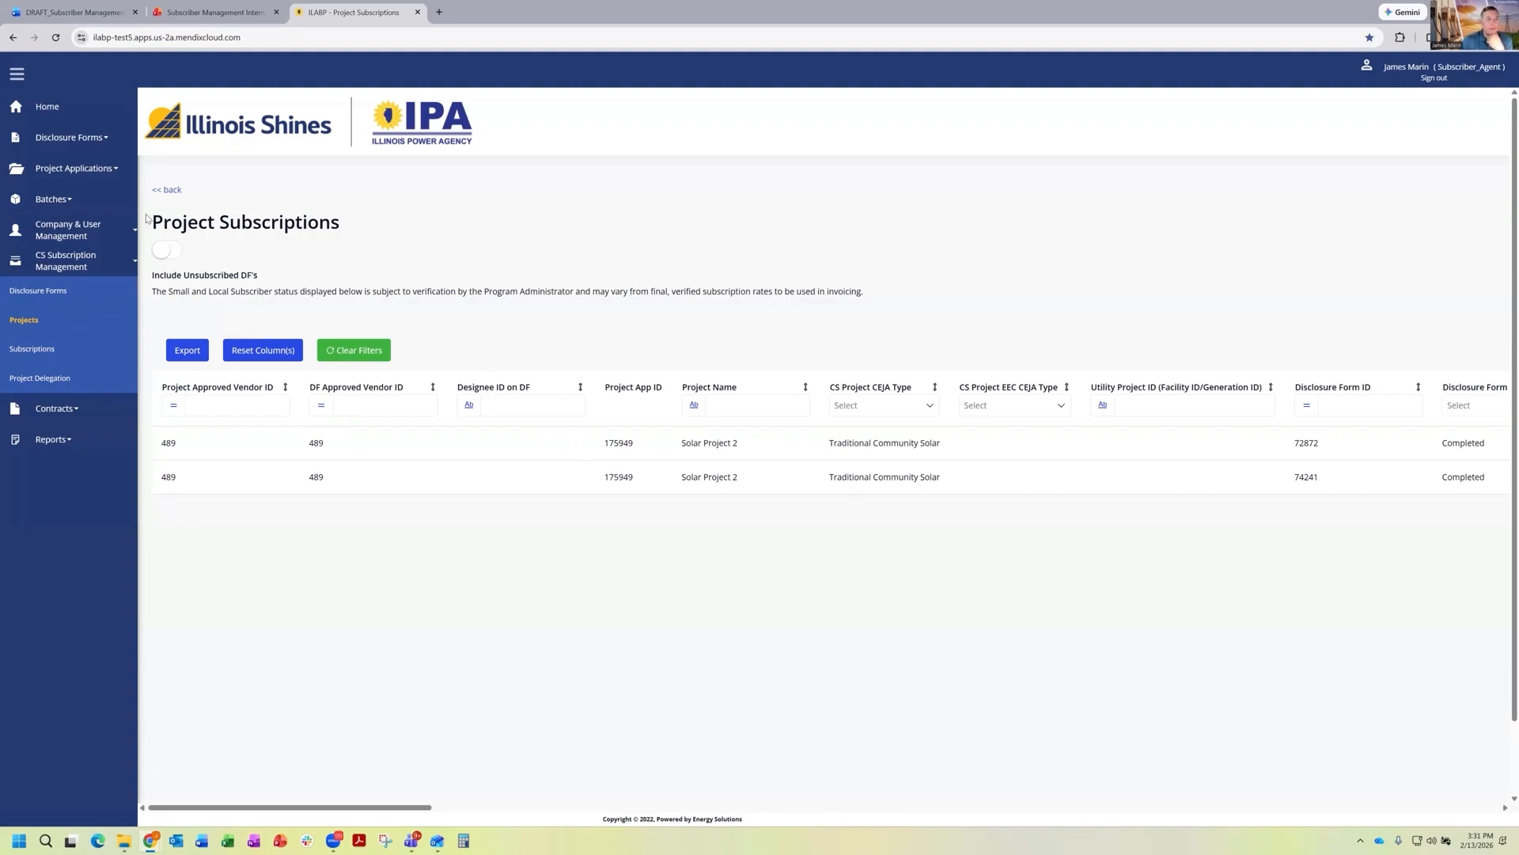
left_click(178, 191)
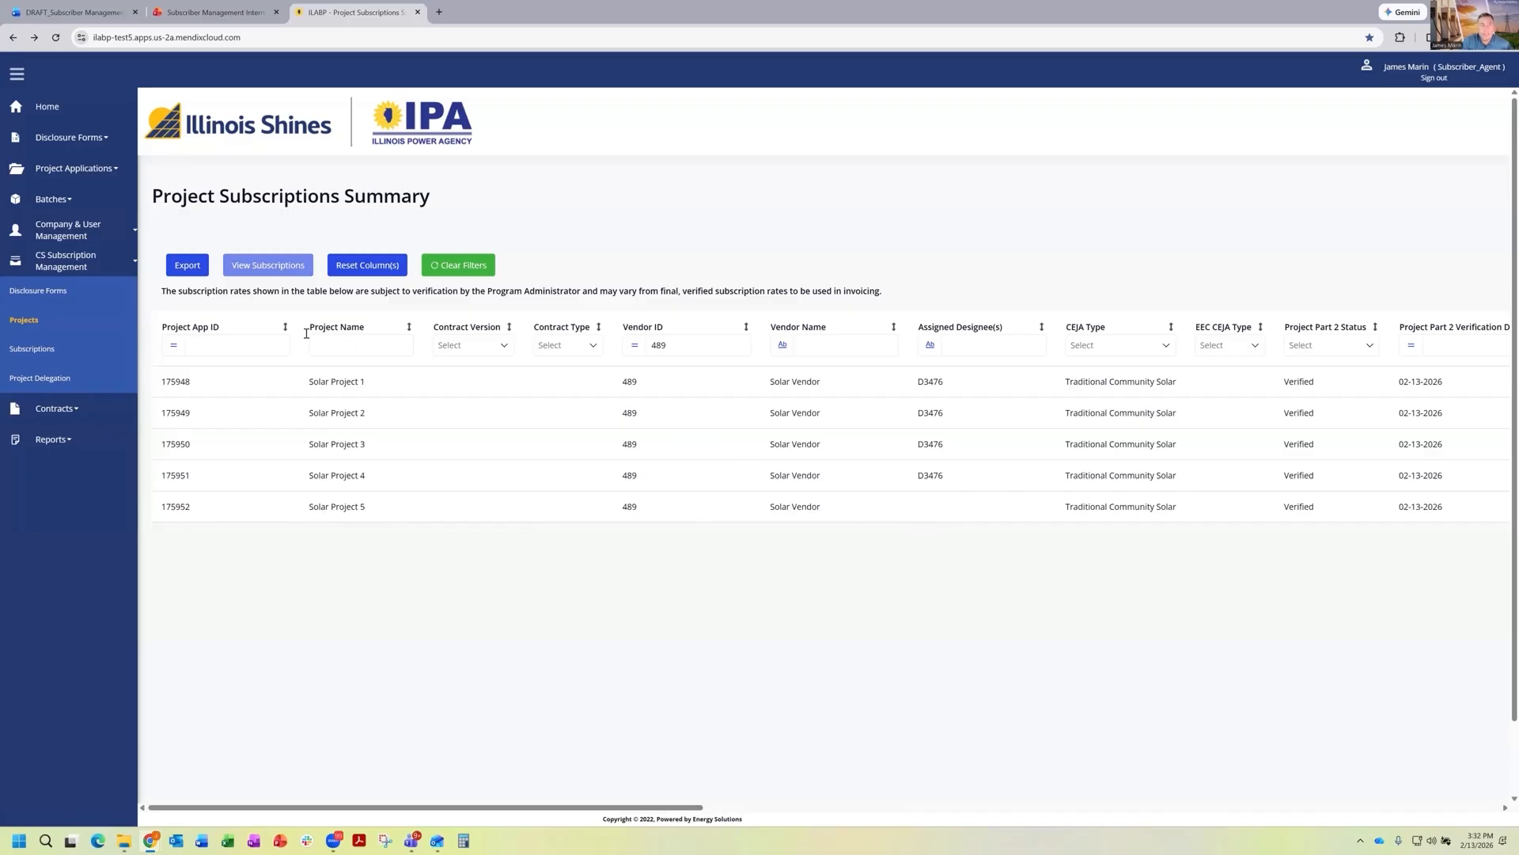
Step: Assign designee D3476 to Solar Project 5 in Project Delegation and close the assignment window
left_click(60, 382)
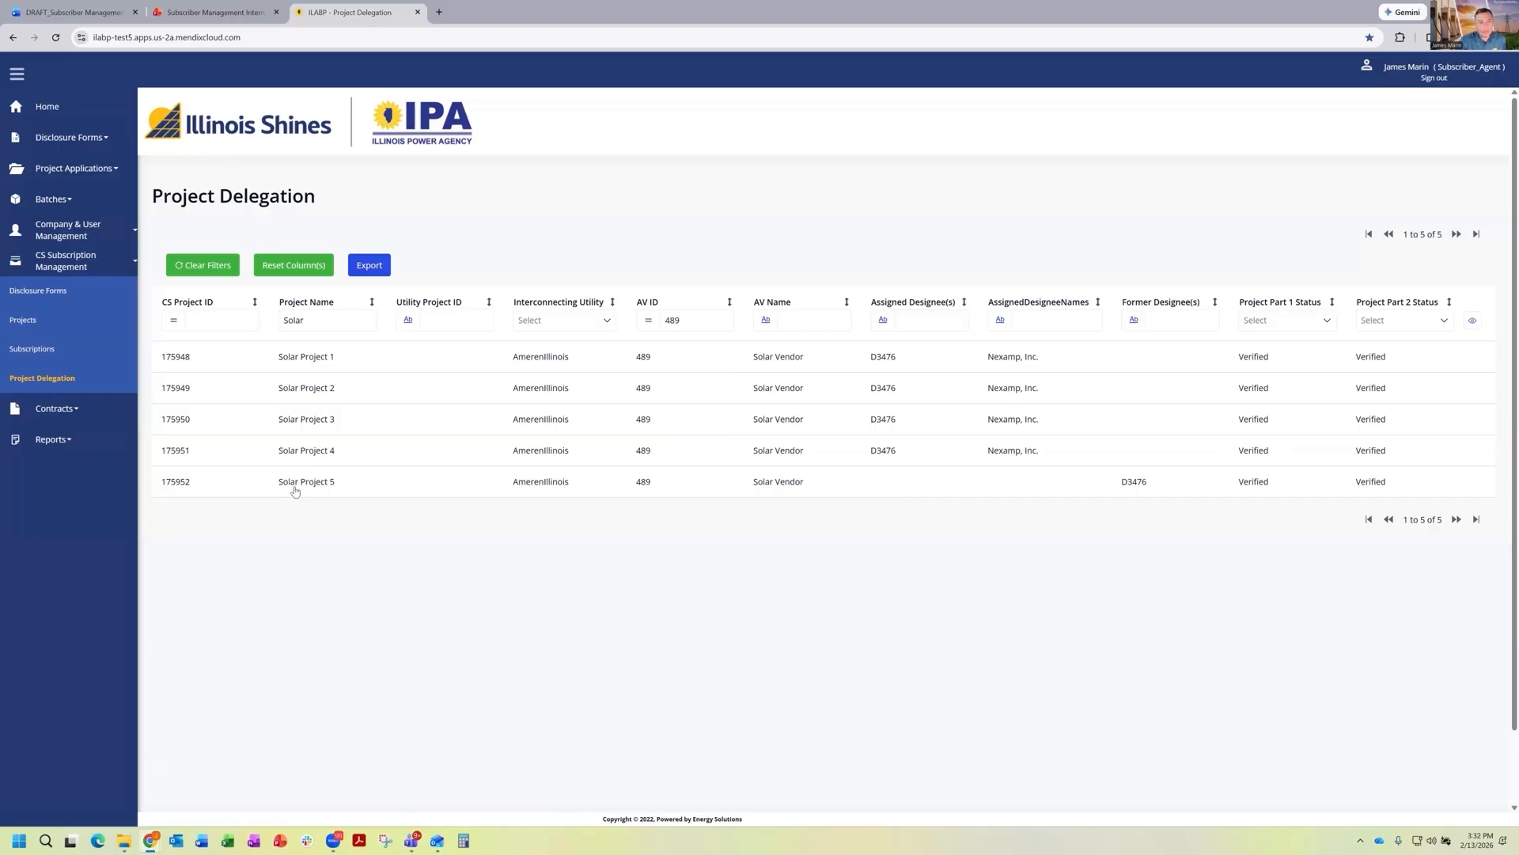
left_click(364, 492)
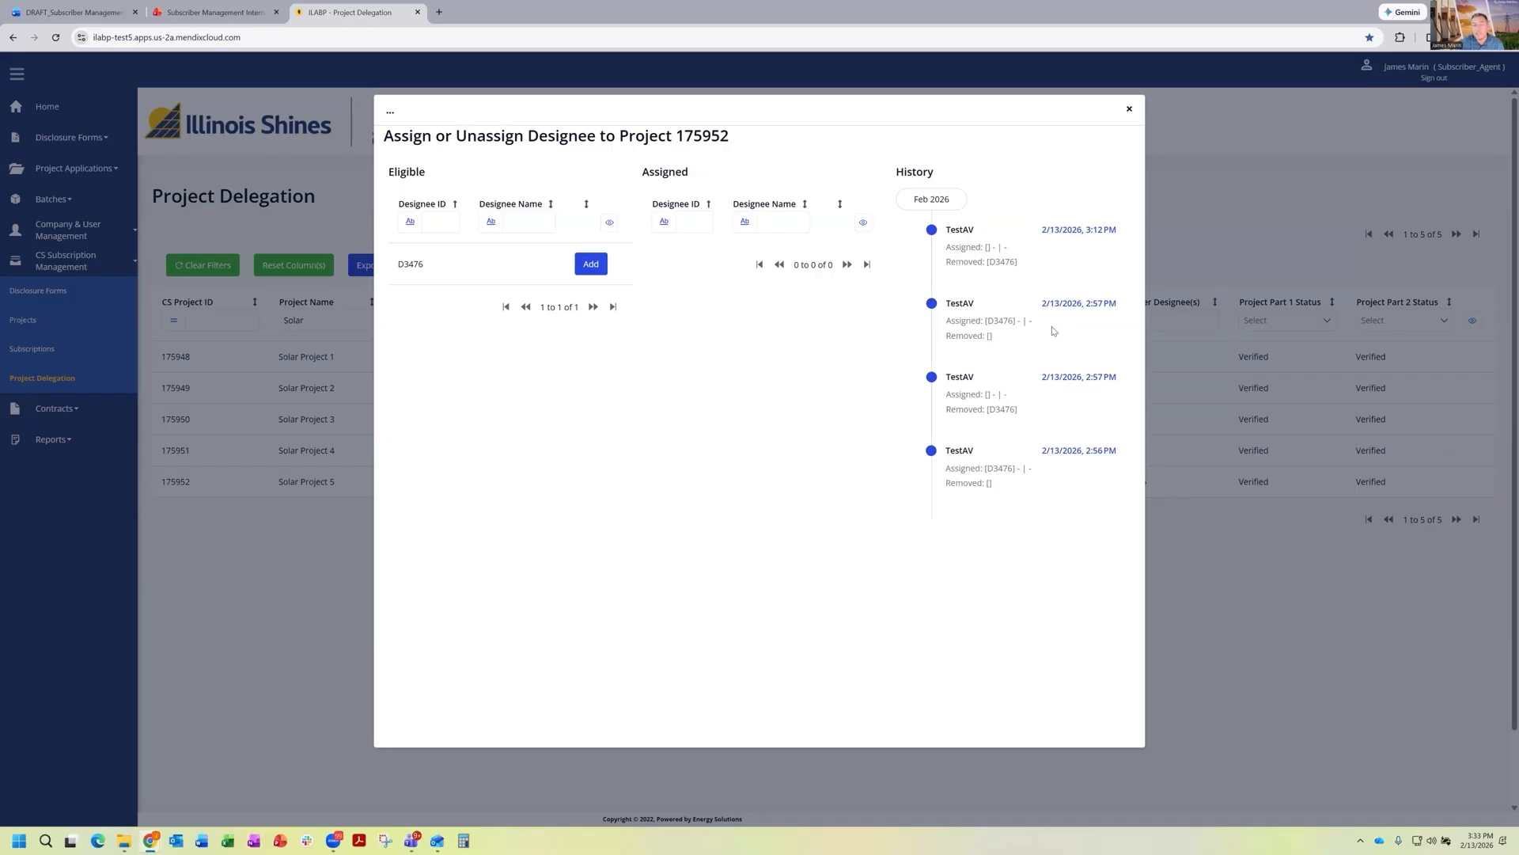
left_click(592, 264)
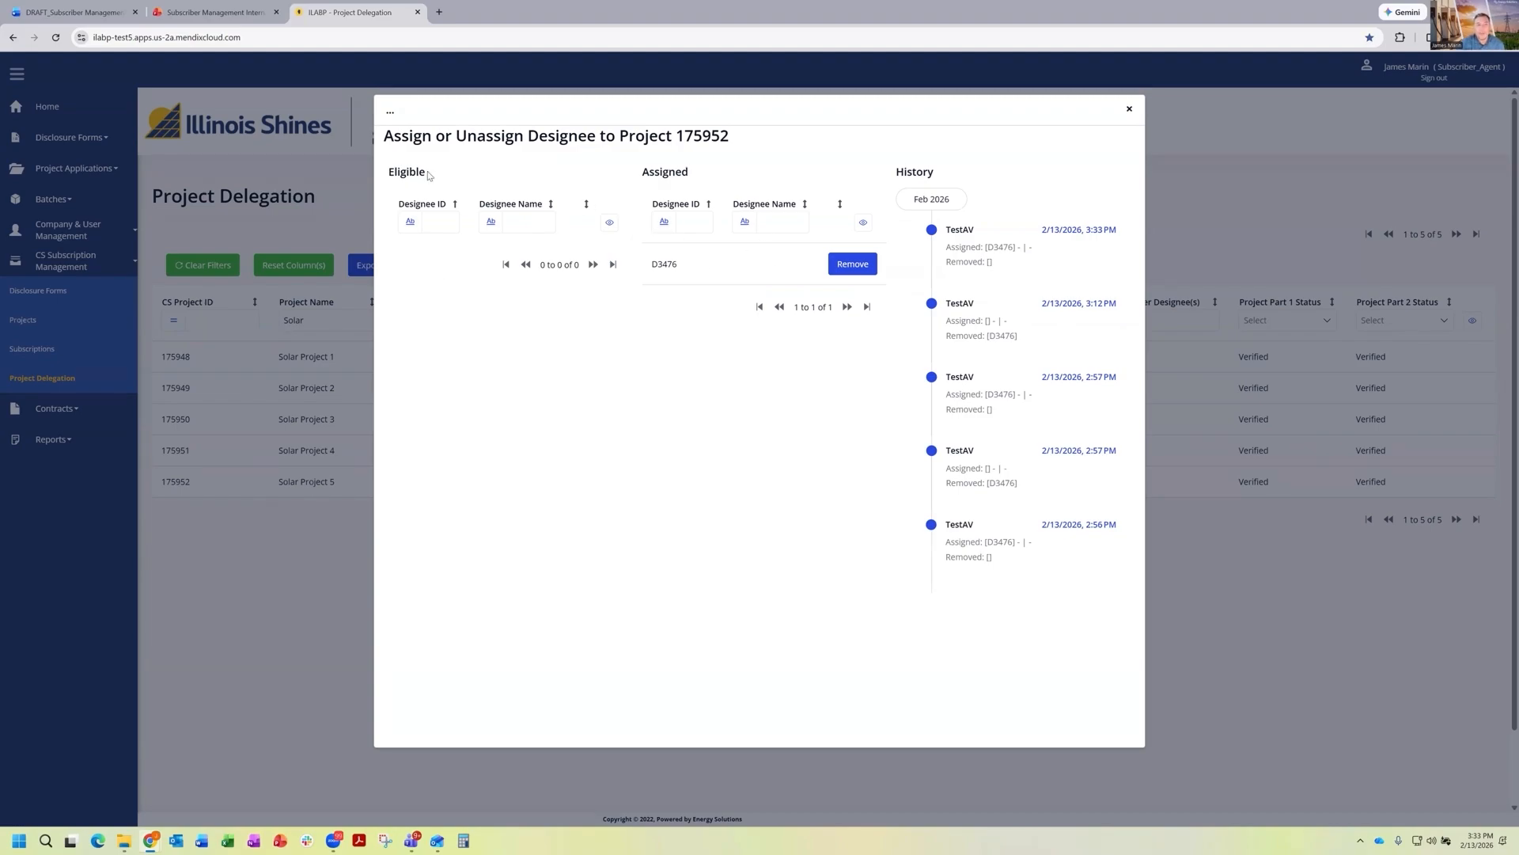
left_click_drag(427, 172, 388, 171)
left_click_drag(642, 172, 694, 174)
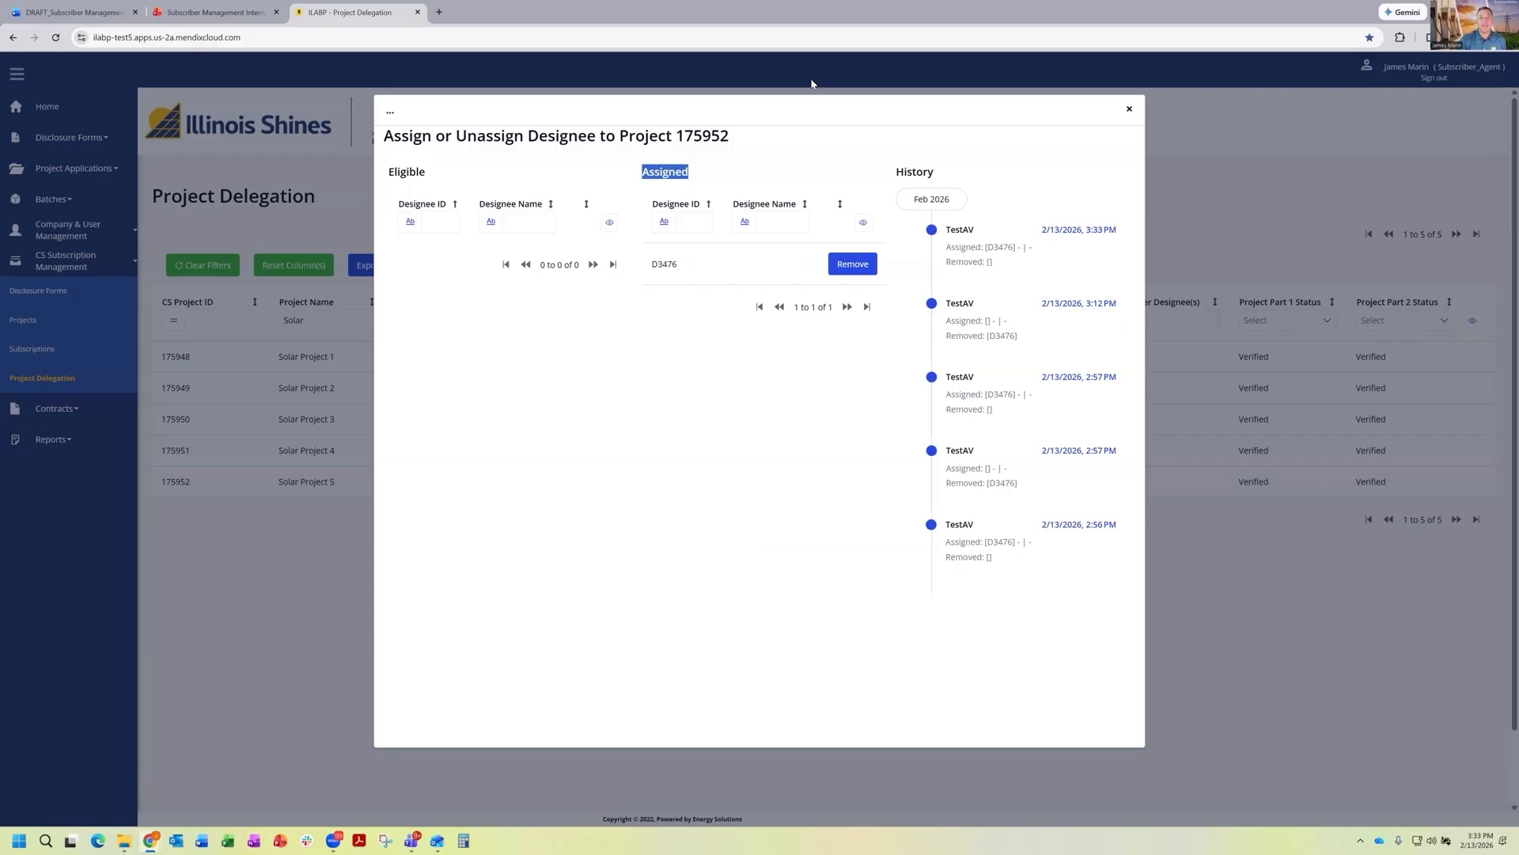
left_click(1130, 111)
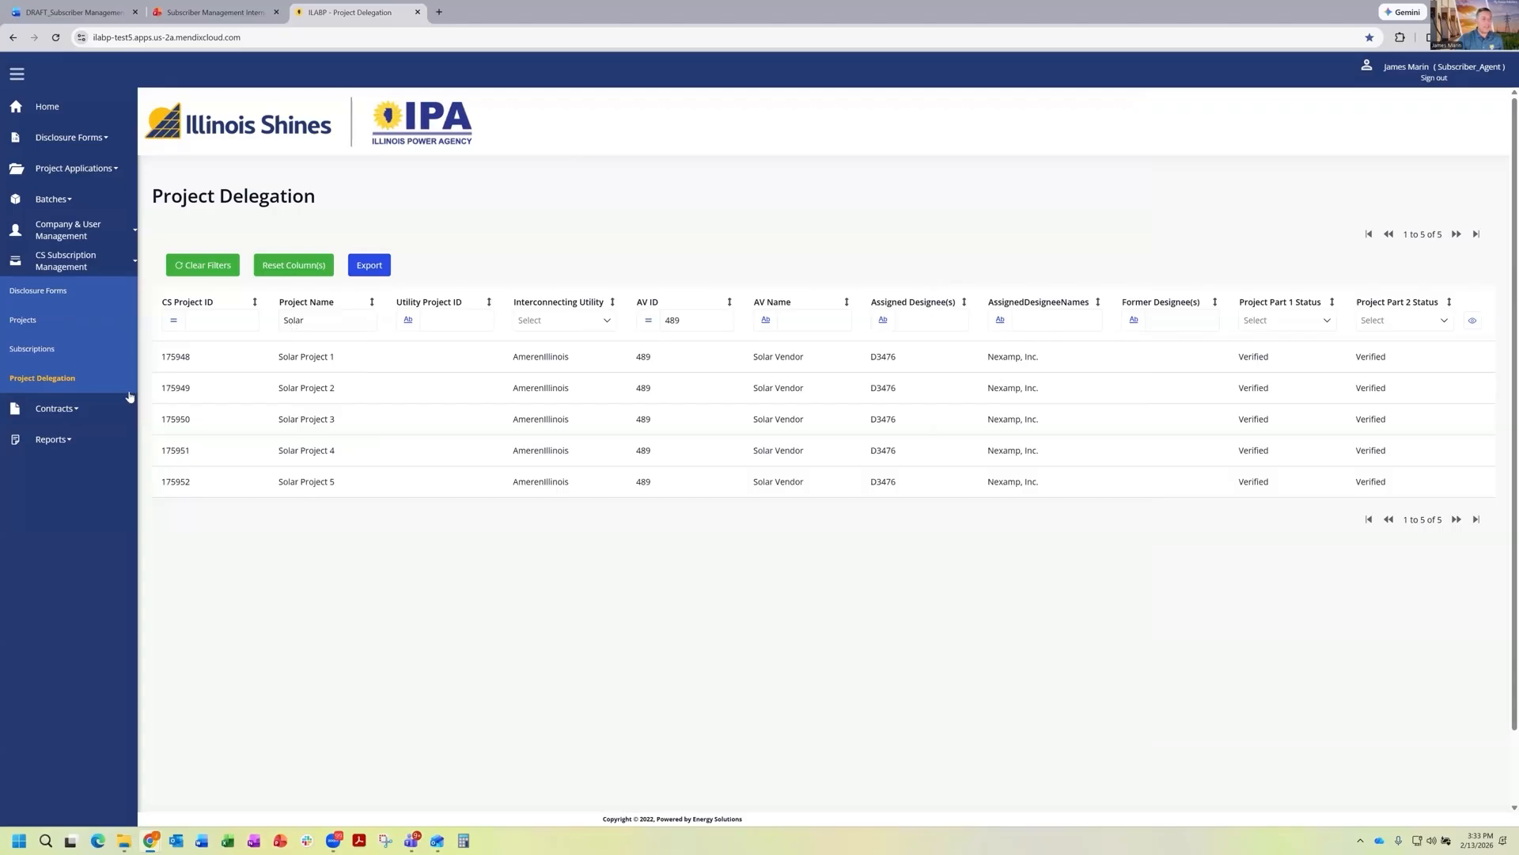
Step: Check the assigned designee of Solar Project 5 in the Project Subscriptions Summary
left_click(36, 325)
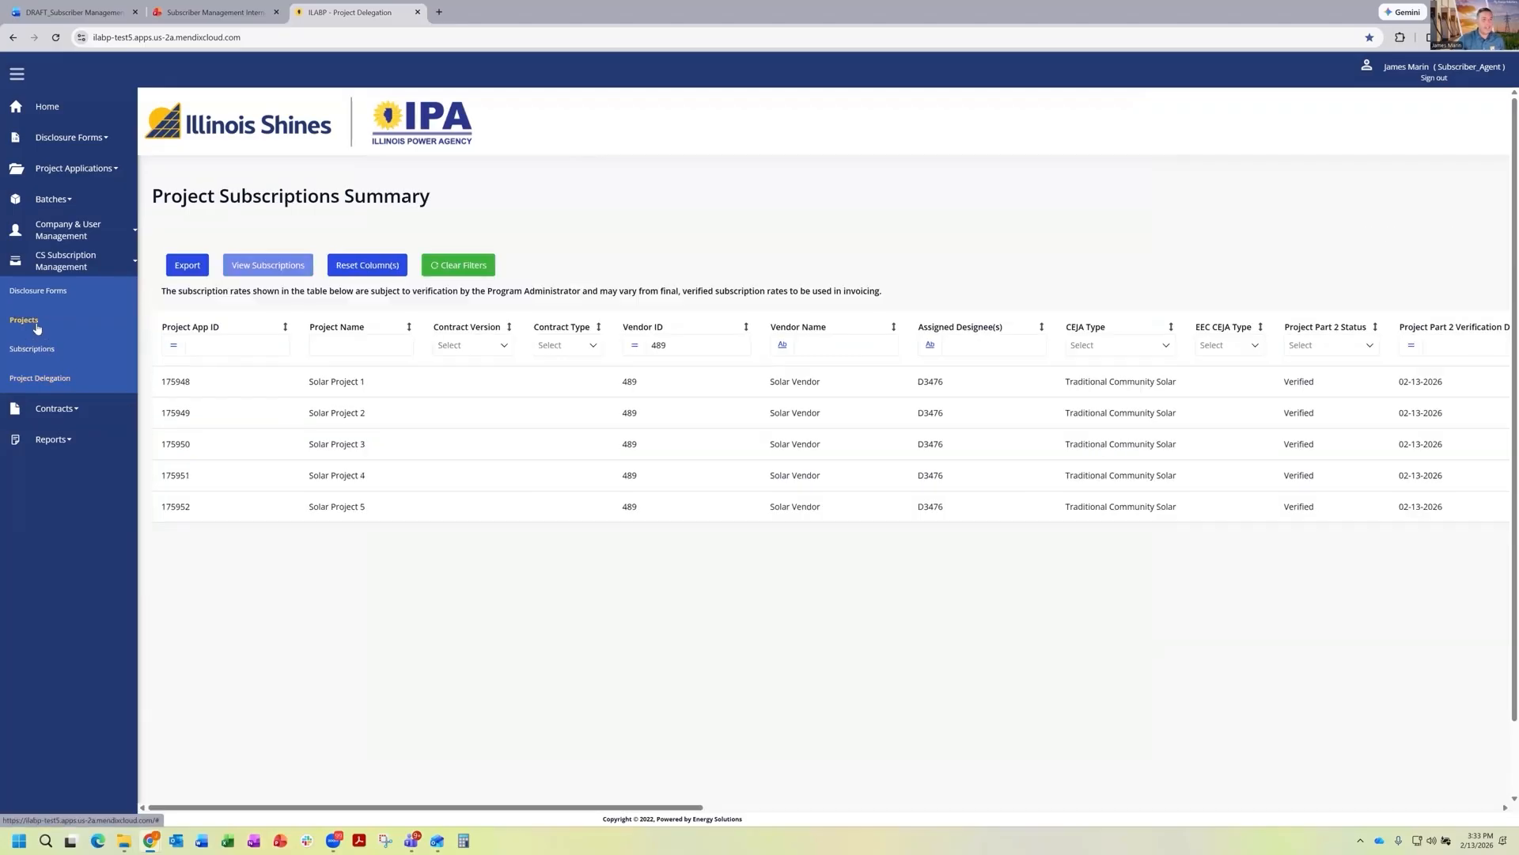
double_click(923, 506)
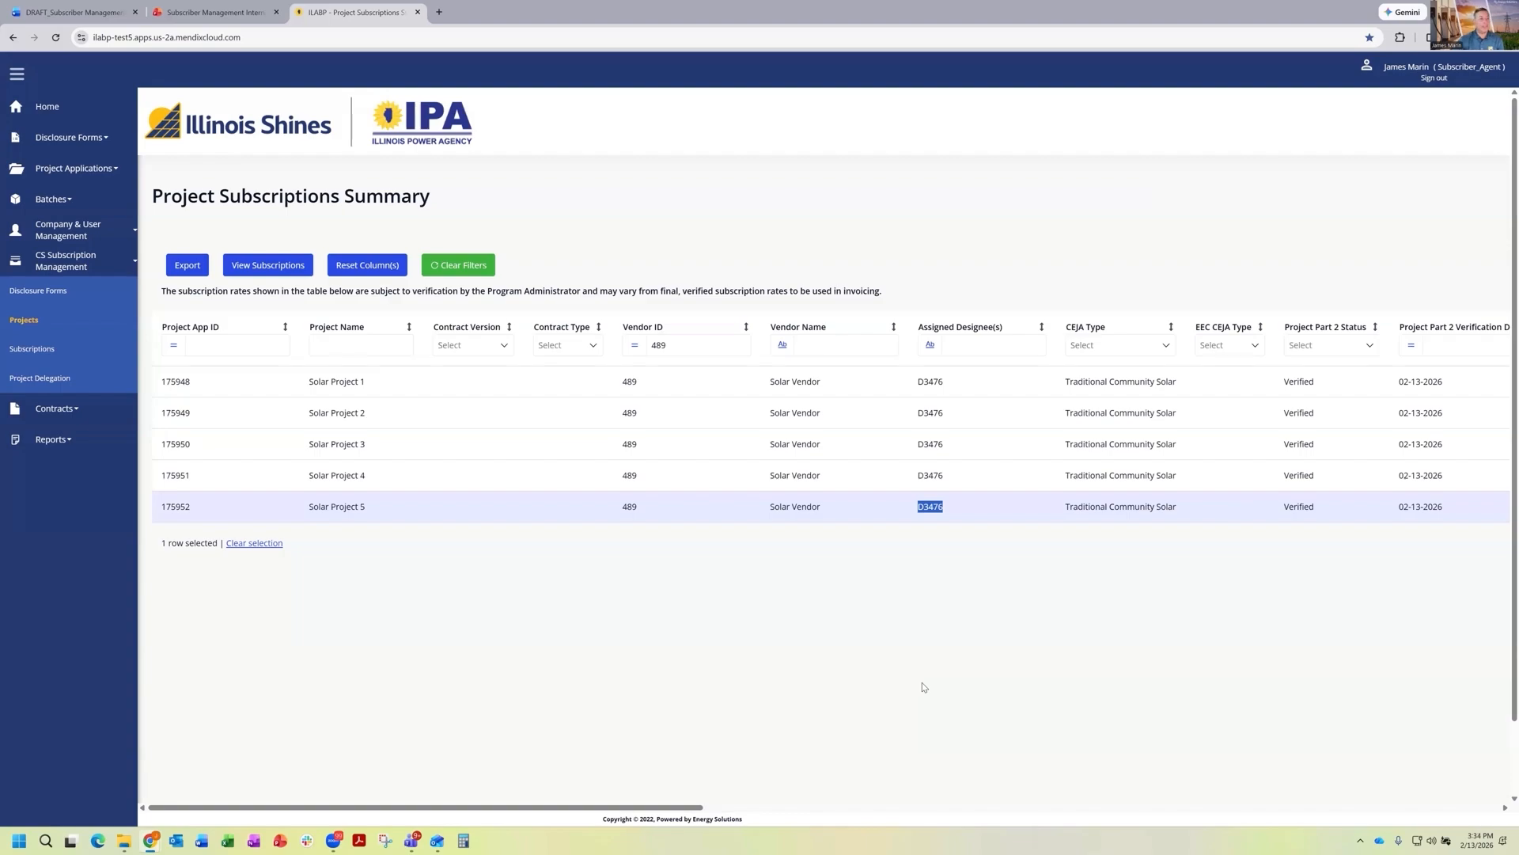
Step: Open the Subscriptions list, include the unsubscribed disclosure forms to view them, and exclude them again
left_click(51, 357)
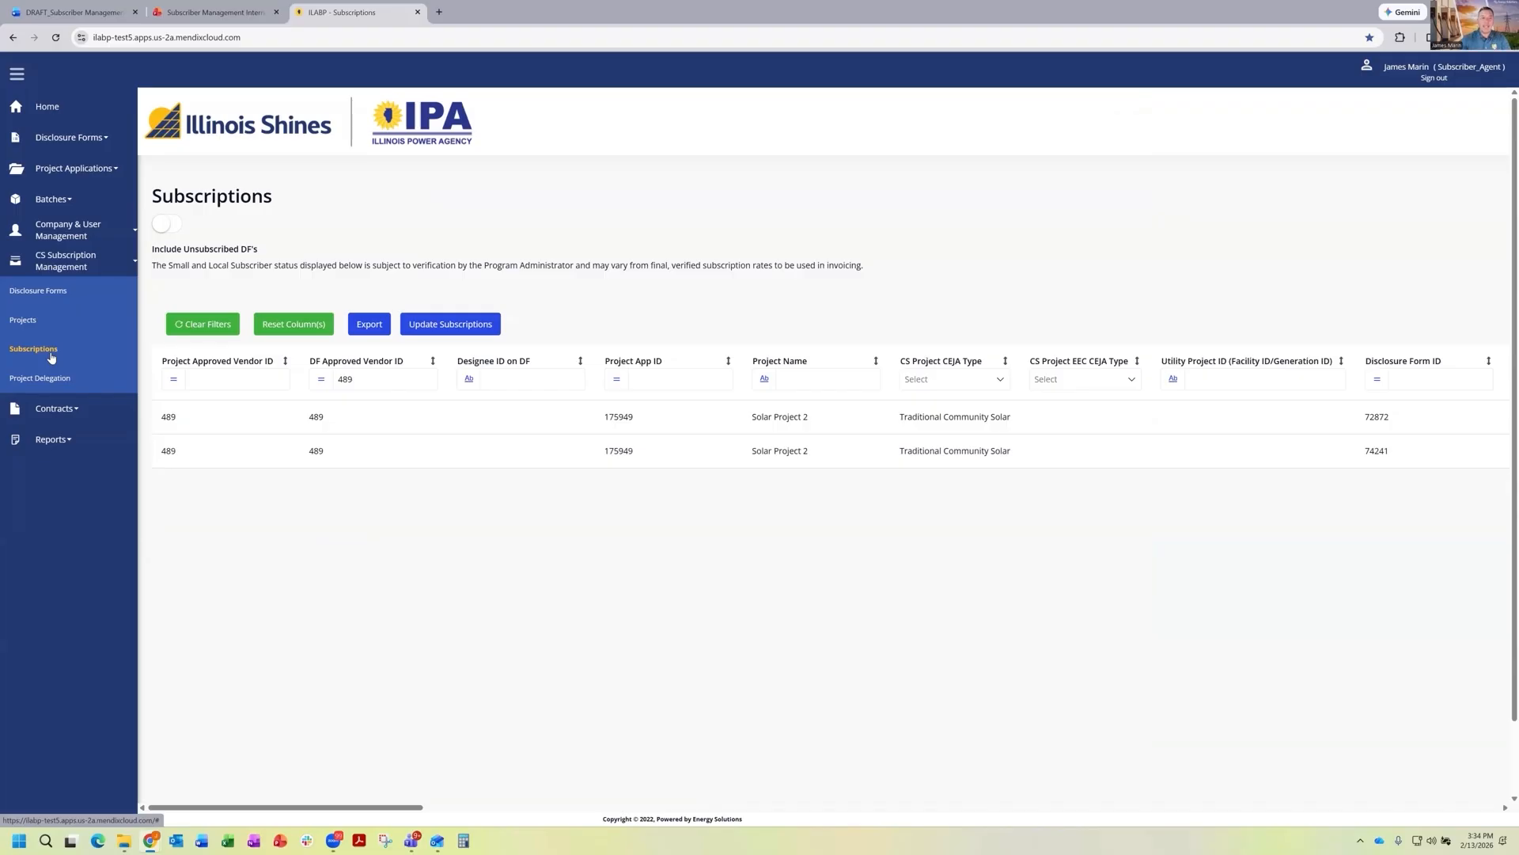
left_click(345, 381)
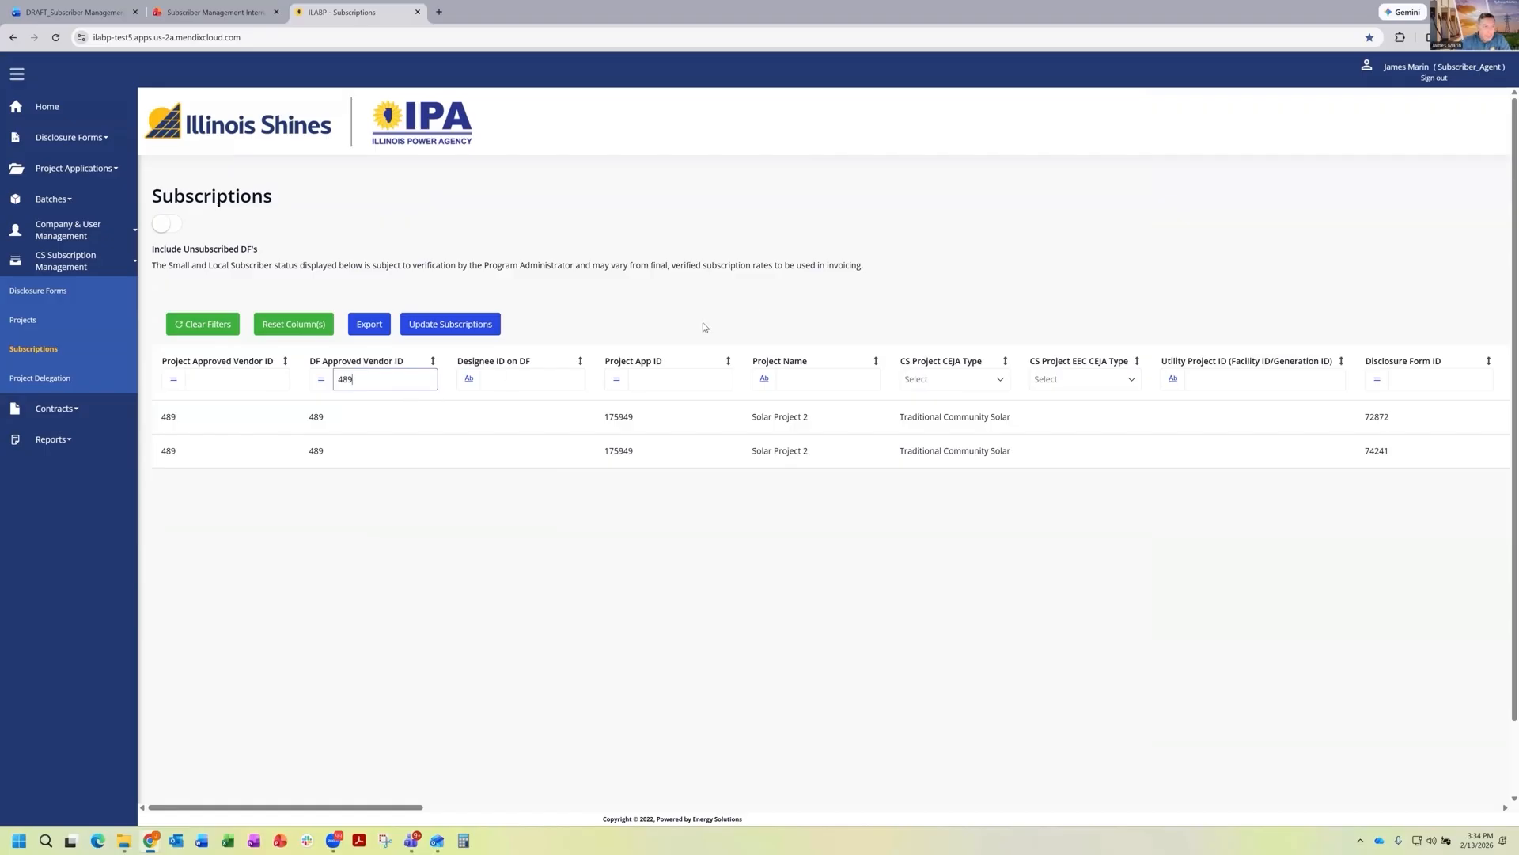
left_click(163, 227)
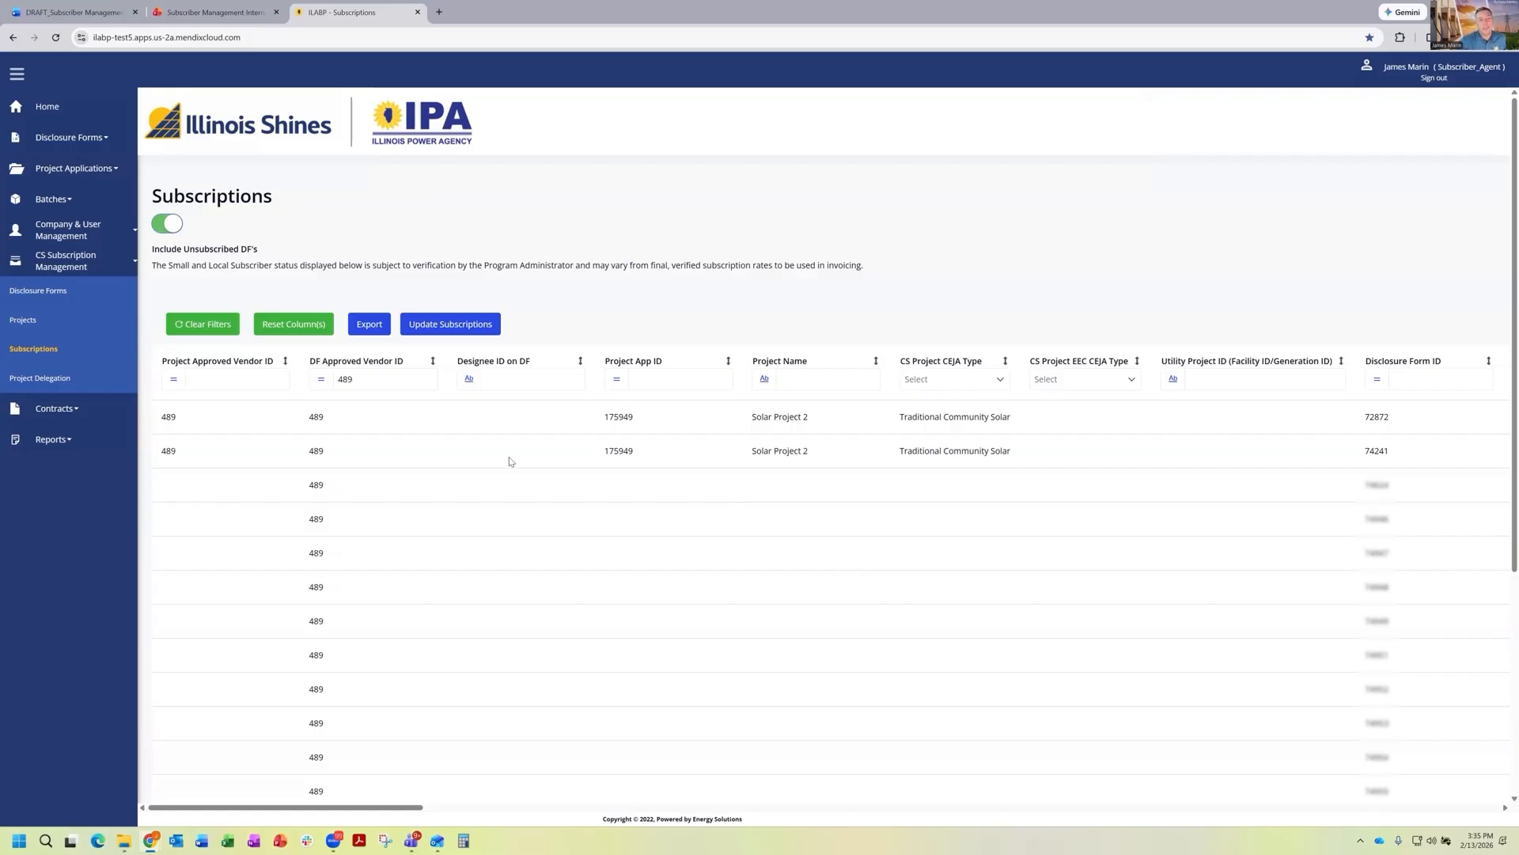
left_click(163, 225)
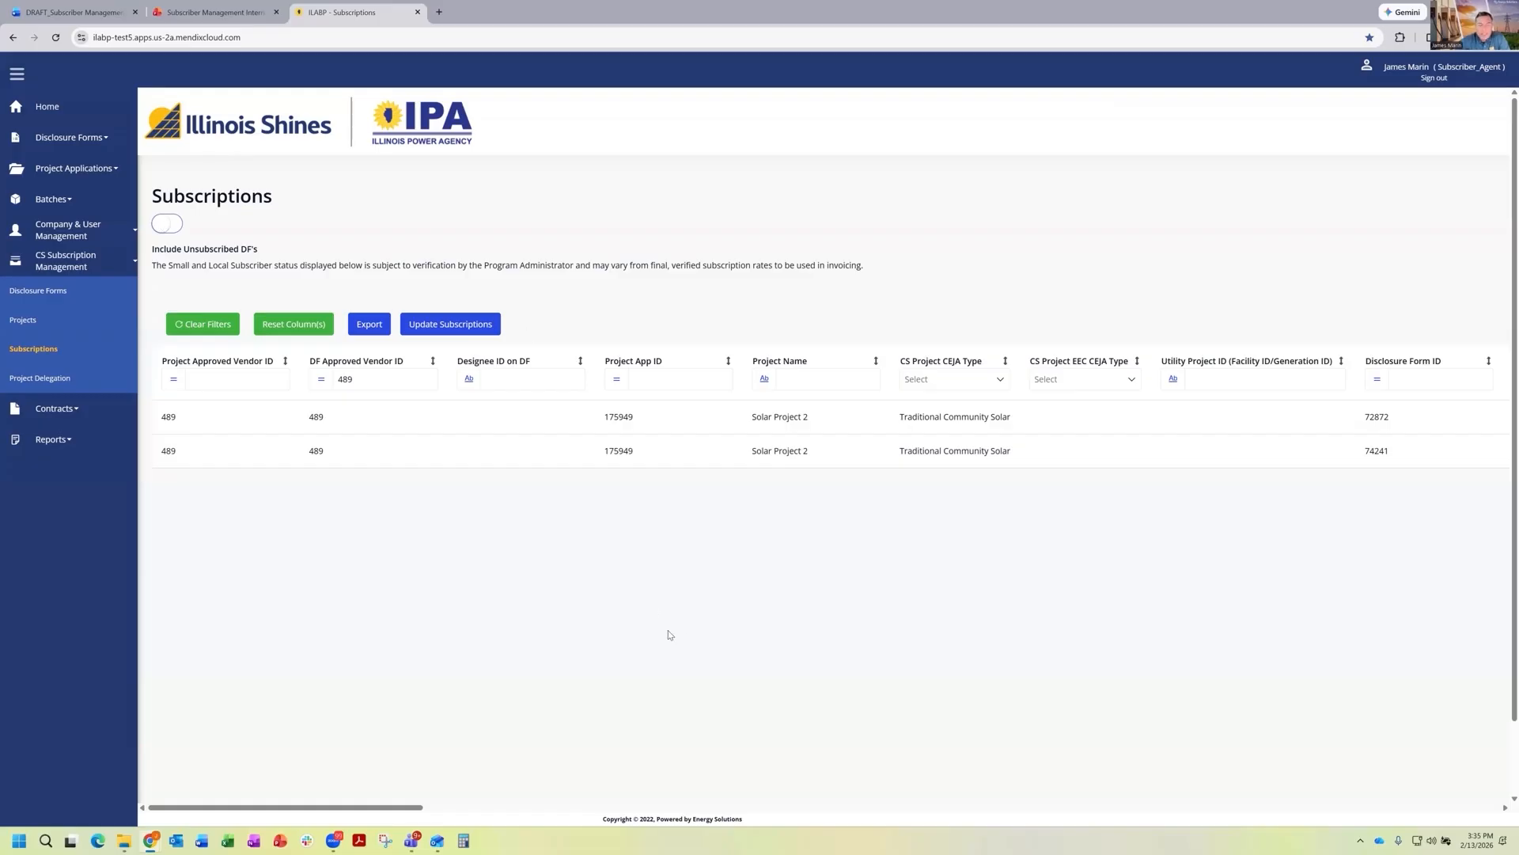
Step: Examine the subscriptions table's remaining columns, including notes, external IDs, archived status and the subscriber address details
left_click_drag(415, 807, 1518, 854)
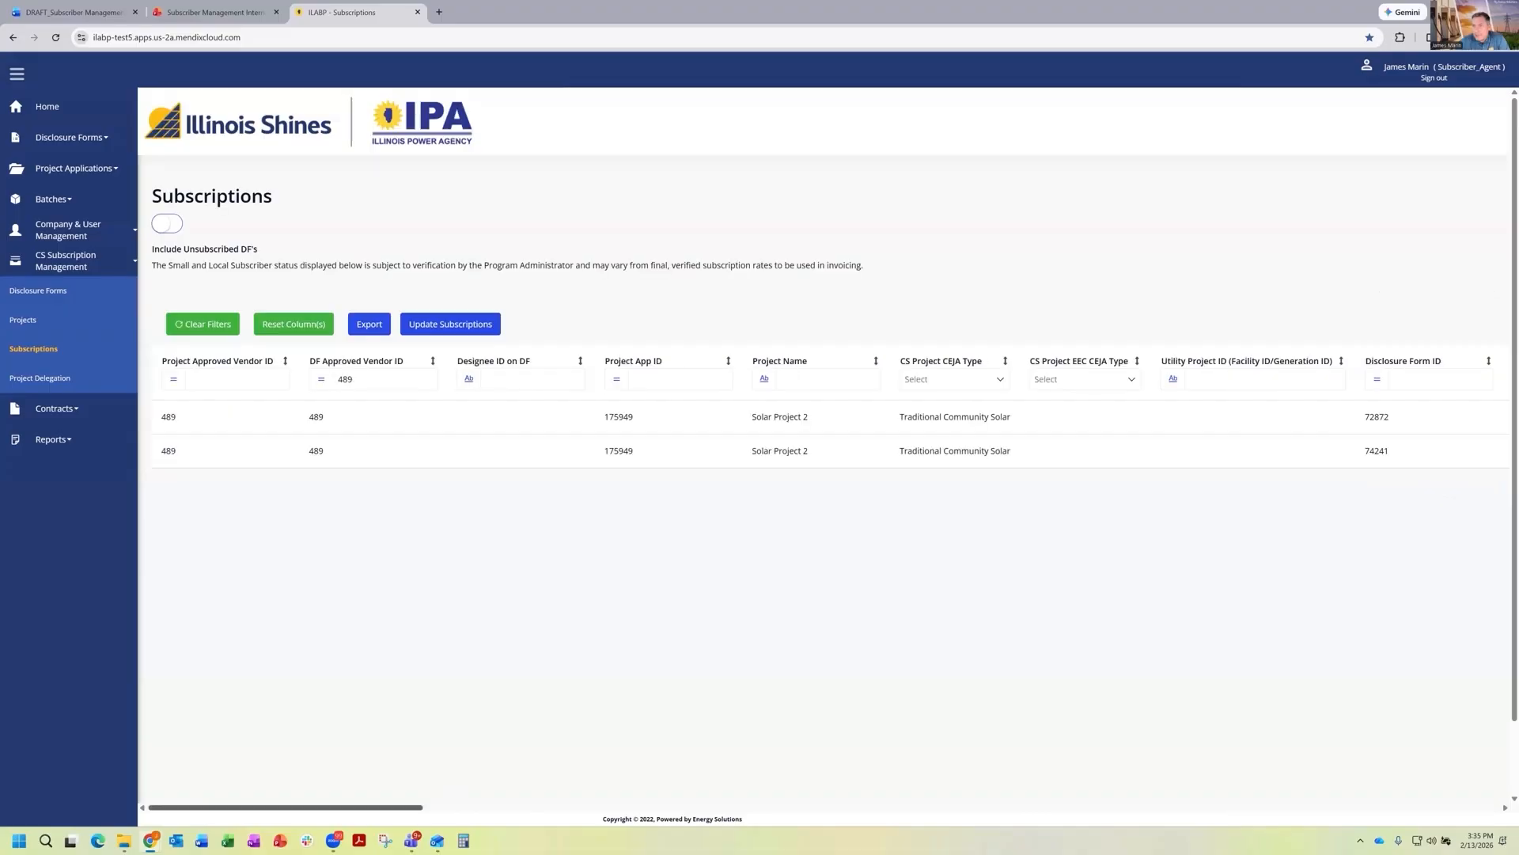
left_click_drag(1431, 655, 1500, 799)
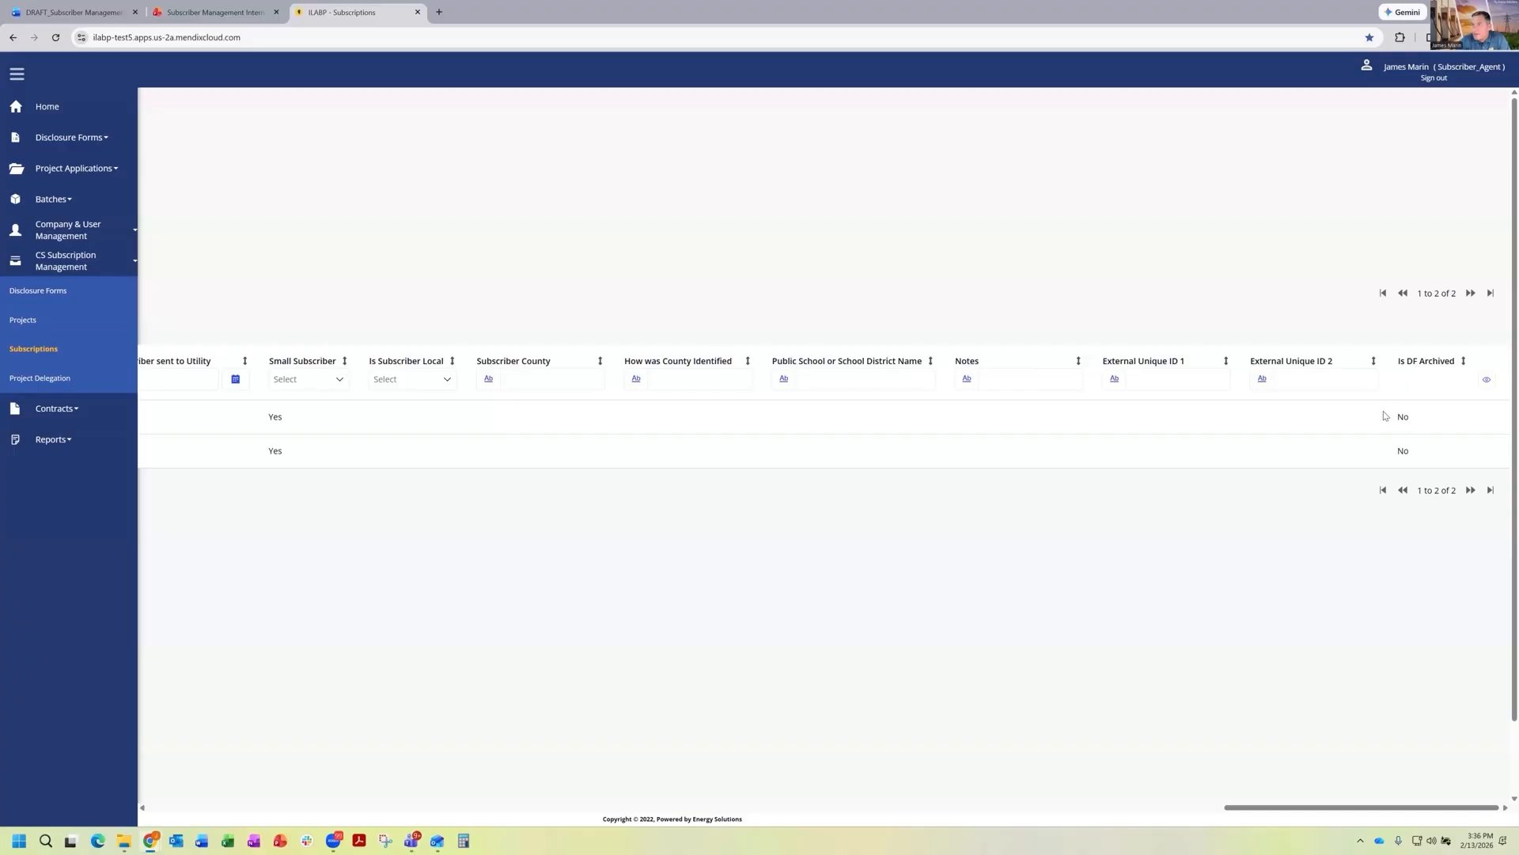
left_click_drag(1406, 814, 592, 787)
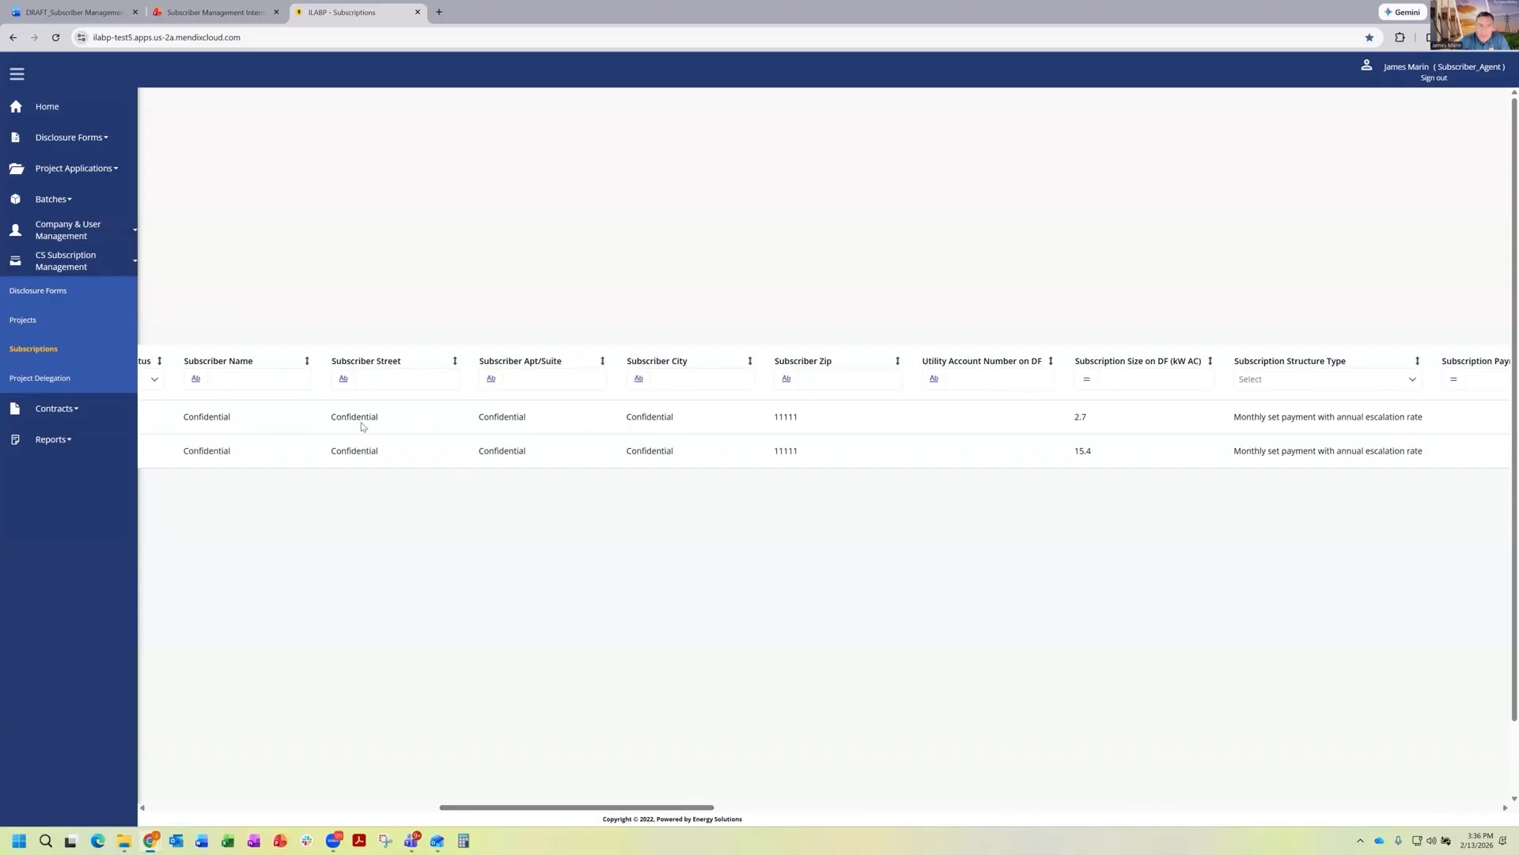
left_click_drag(332, 417, 382, 421)
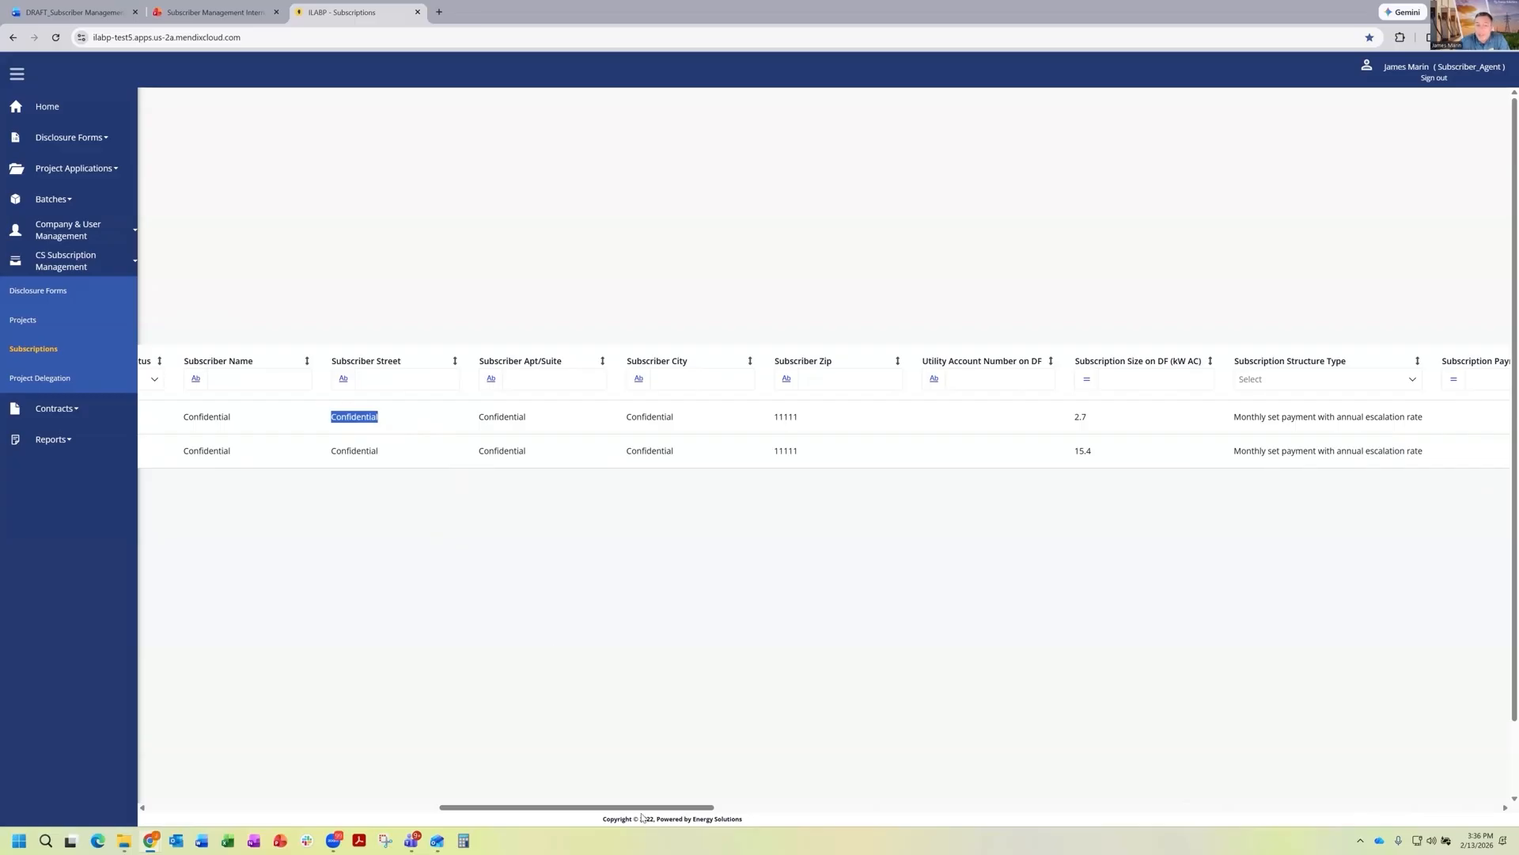
Step: Check the Disclosure Form Status of the listed subscriptions and return to the table's first columns
left_click_drag(627, 808, 431, 805)
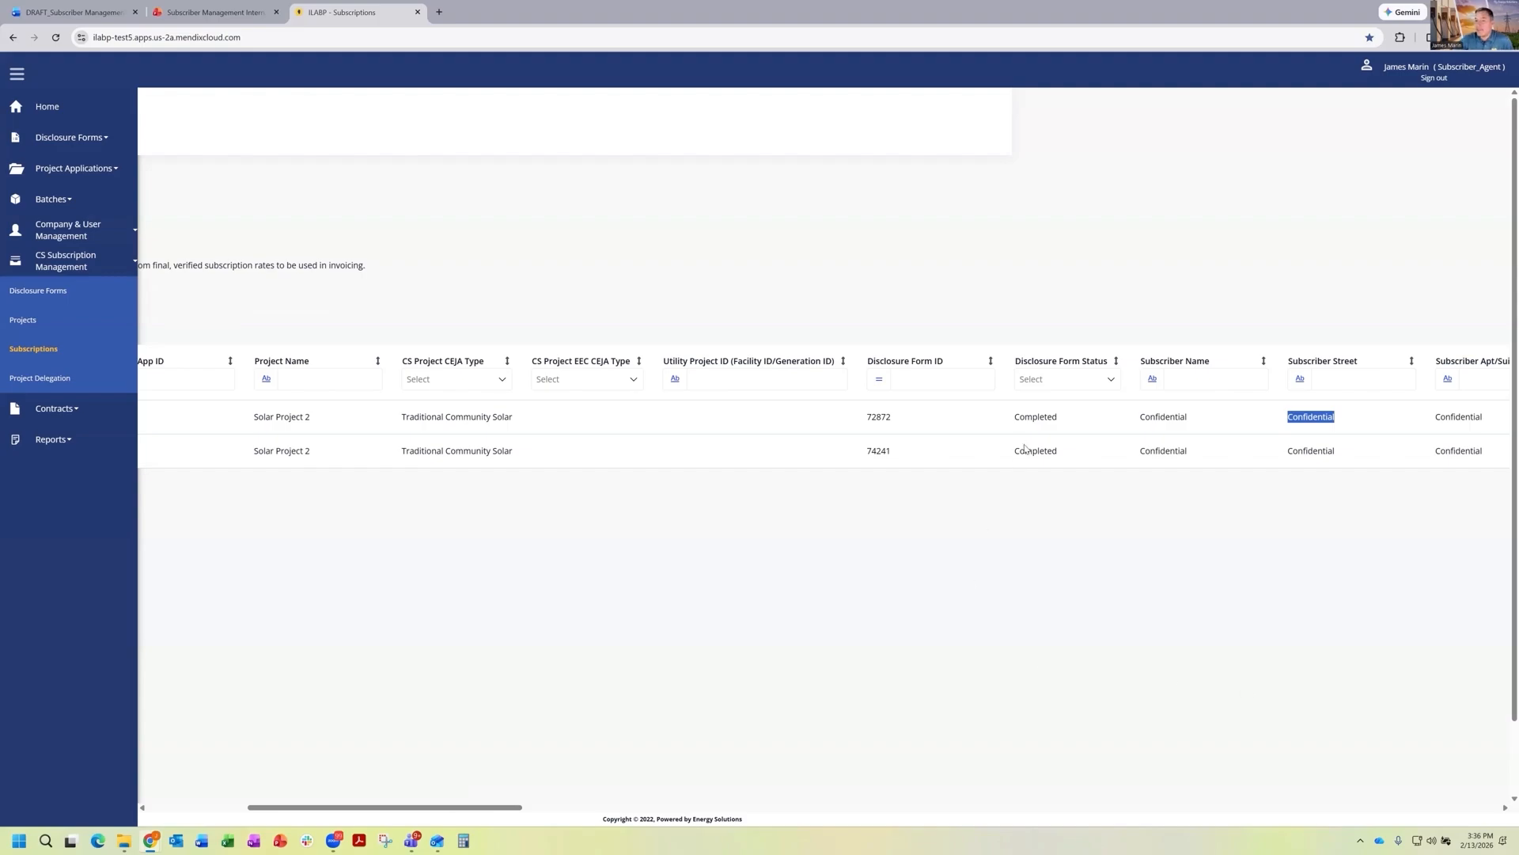
left_click_drag(1016, 450, 1059, 449)
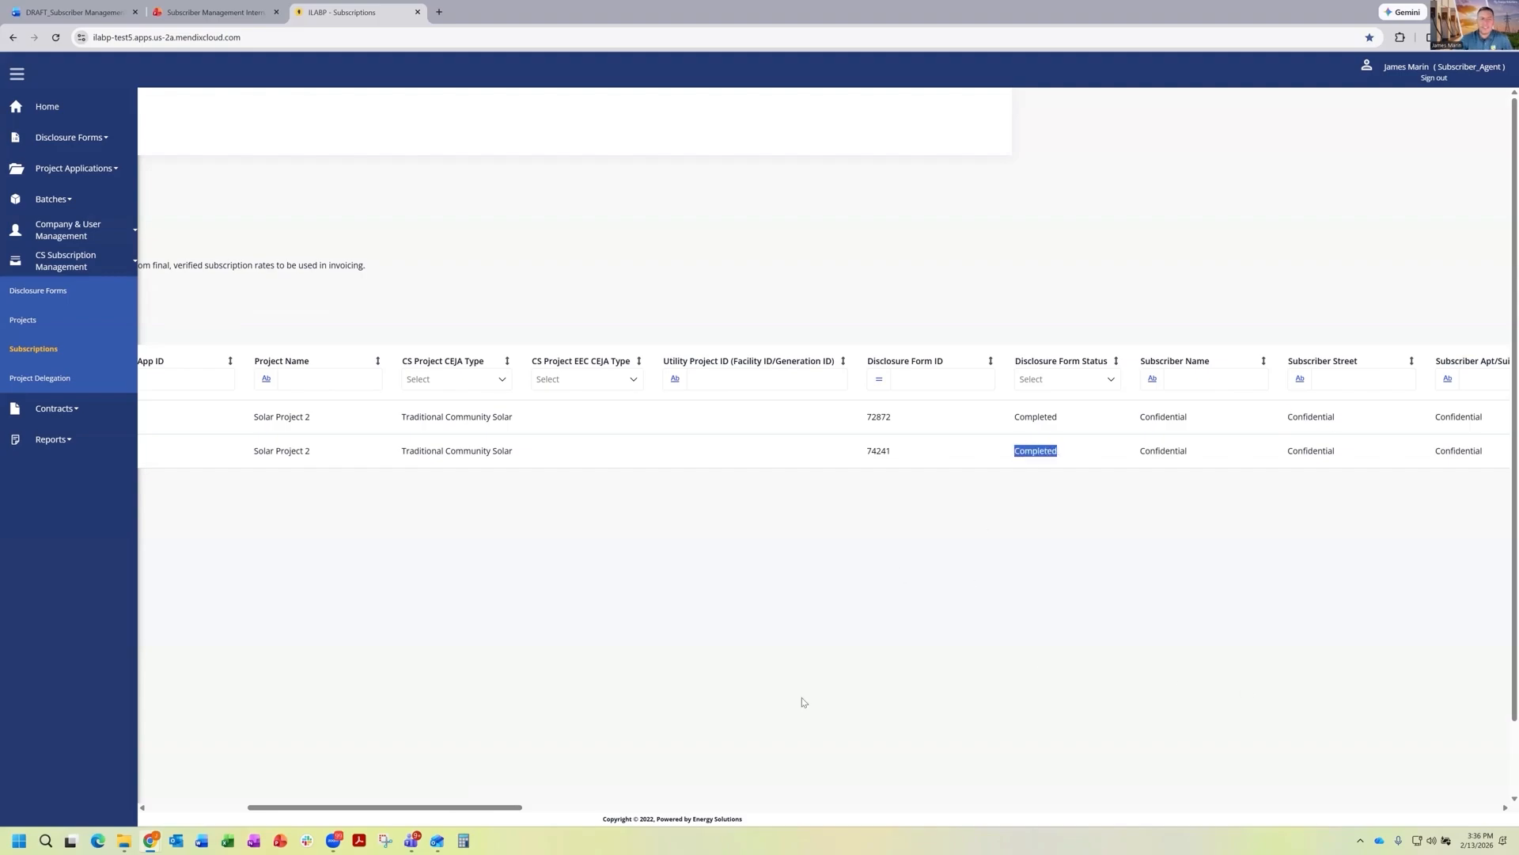
left_click_drag(474, 808, 279, 780)
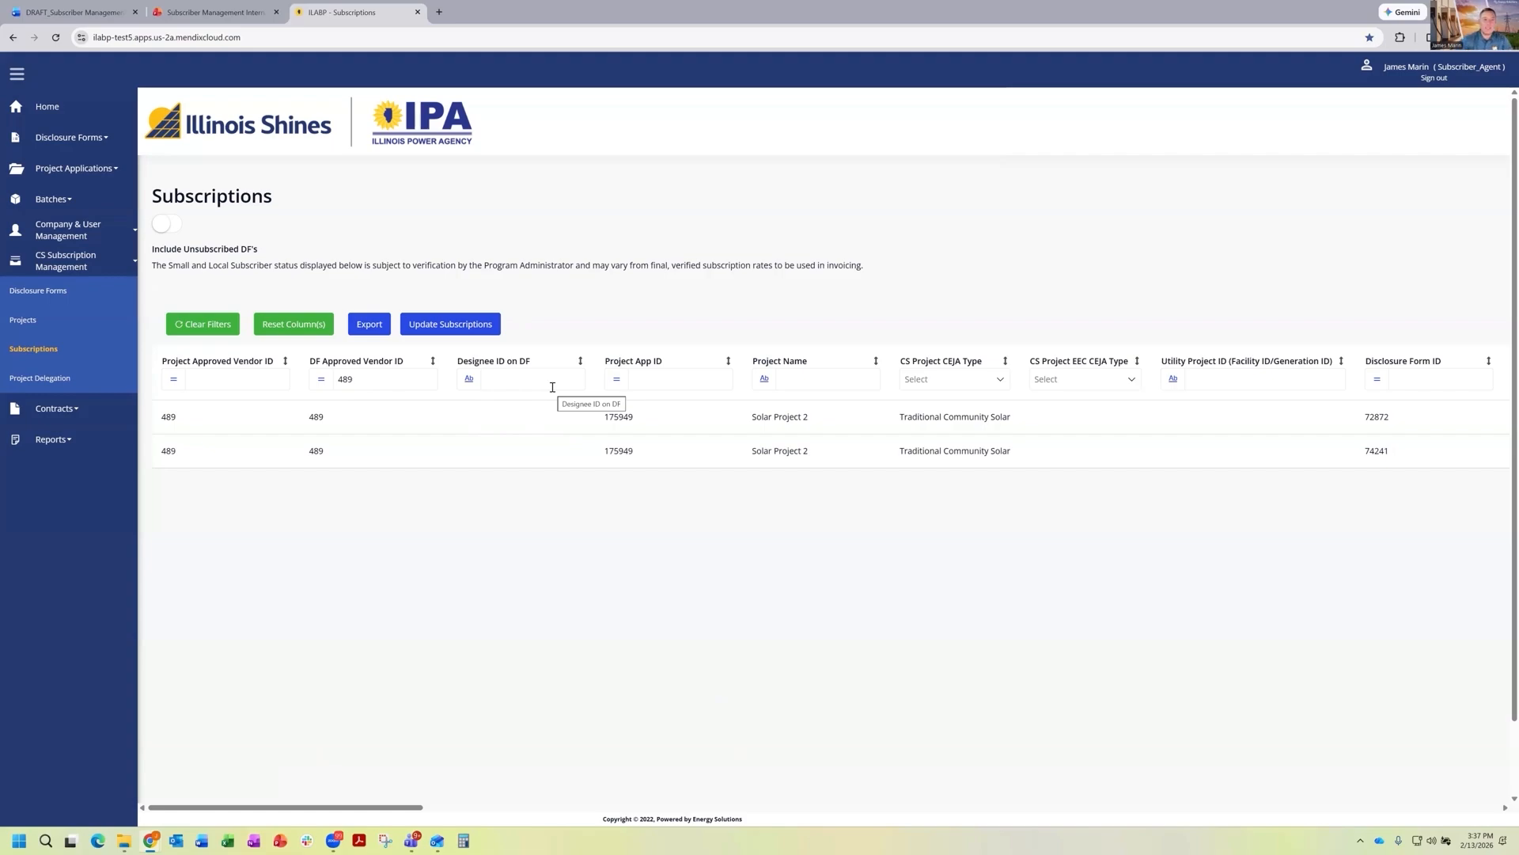
Step: Export the subscriptions list under the name Test2 and dismiss the queued-report notice
left_click(366, 326)
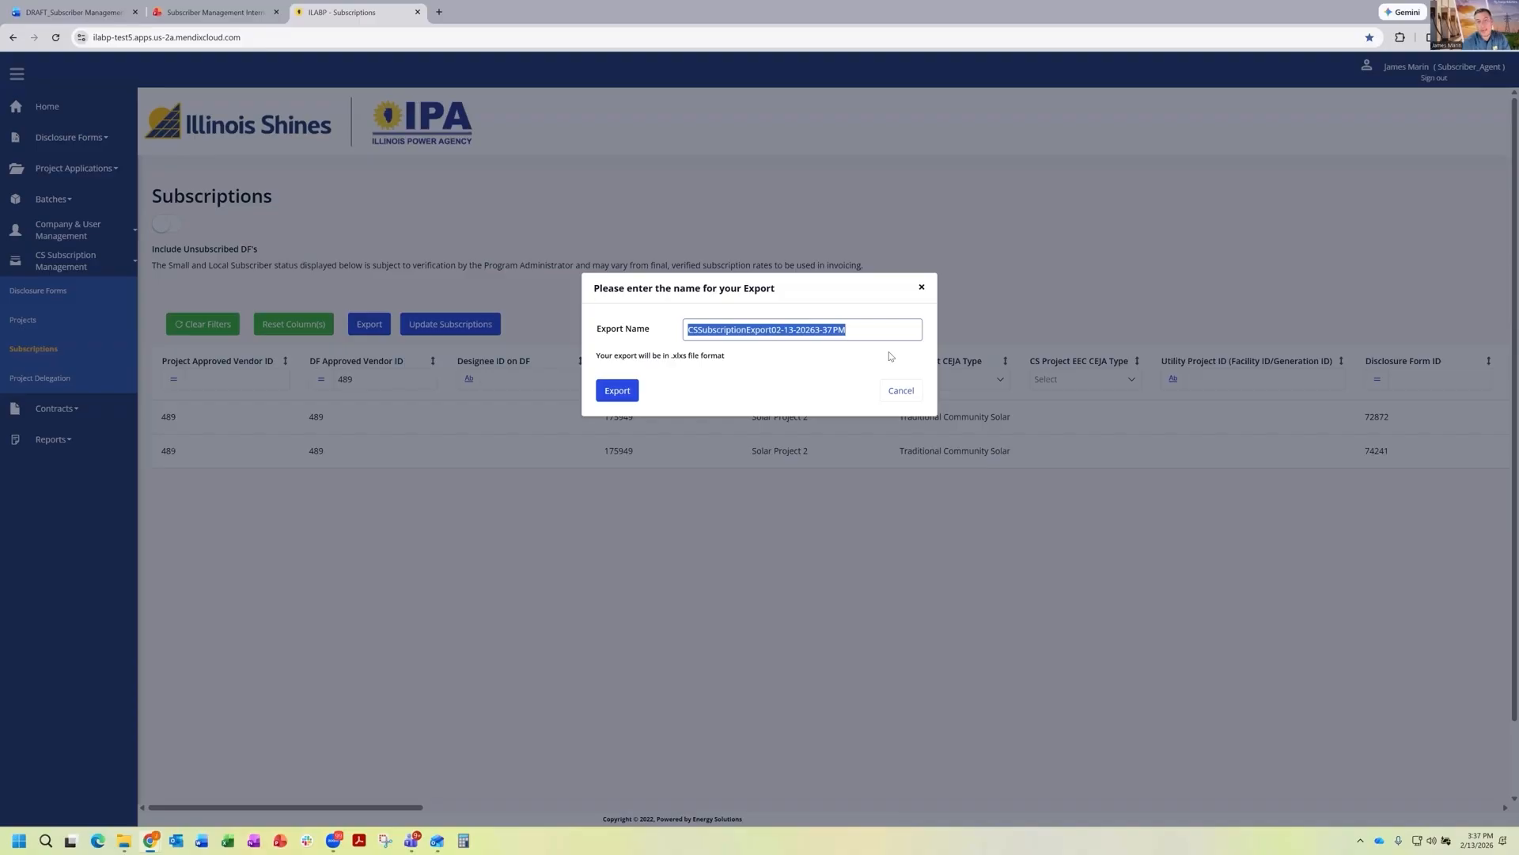
type("Test2")
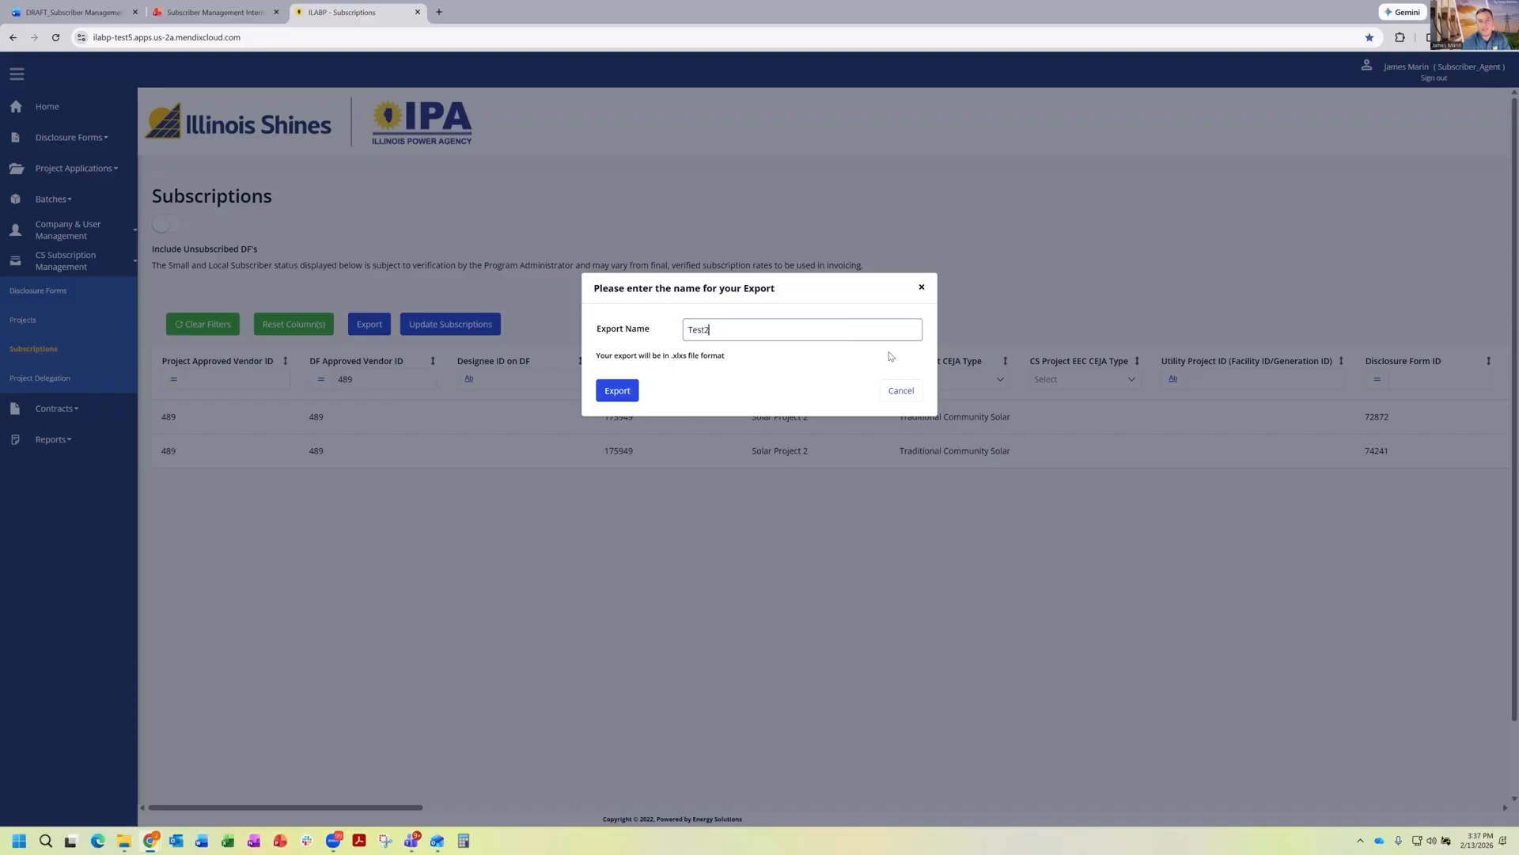
left_click(606, 392)
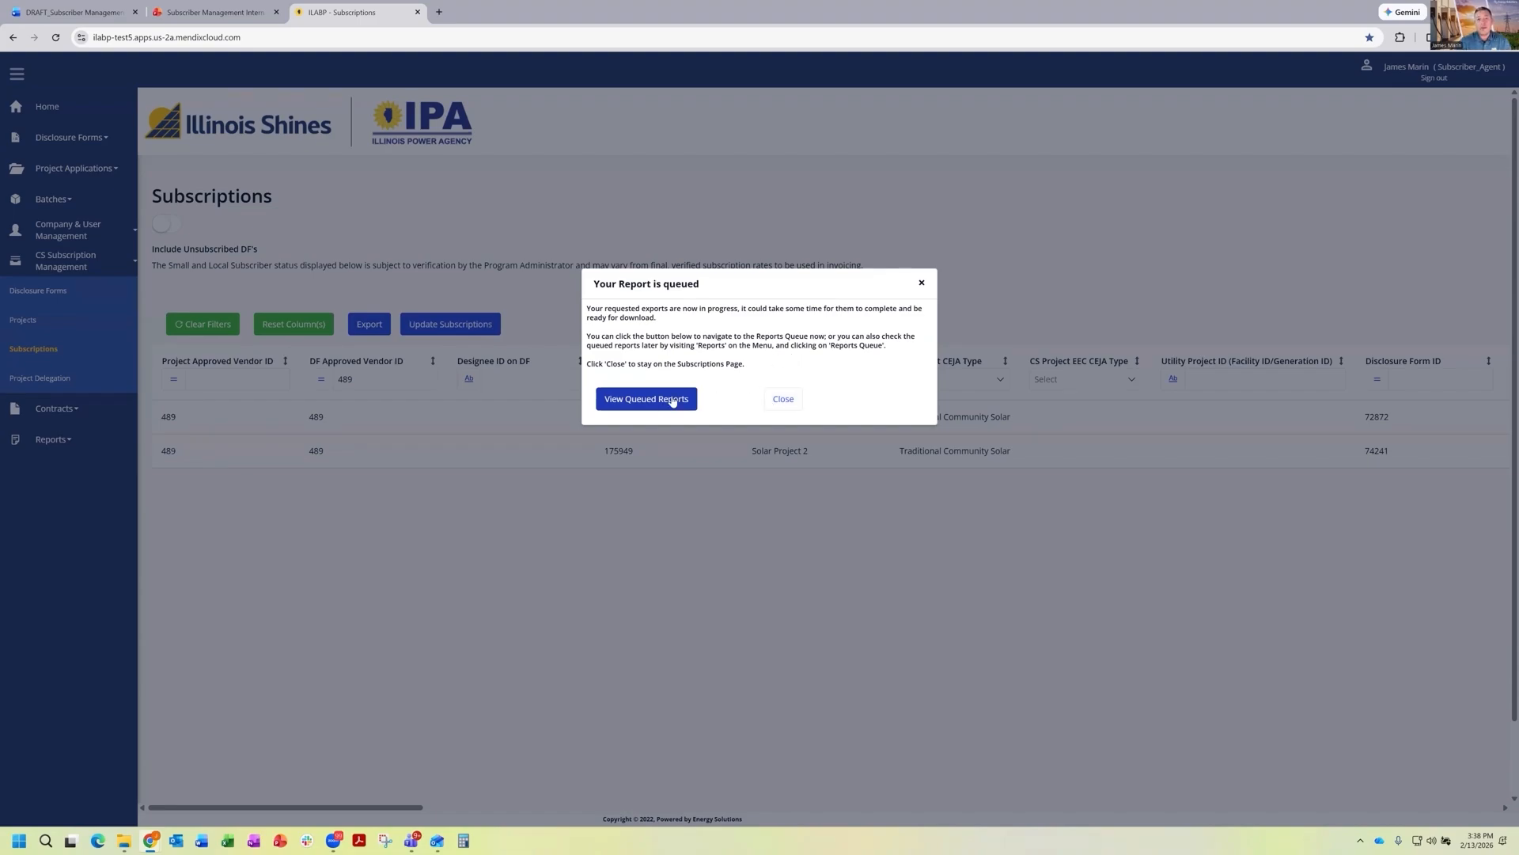
left_click(921, 286)
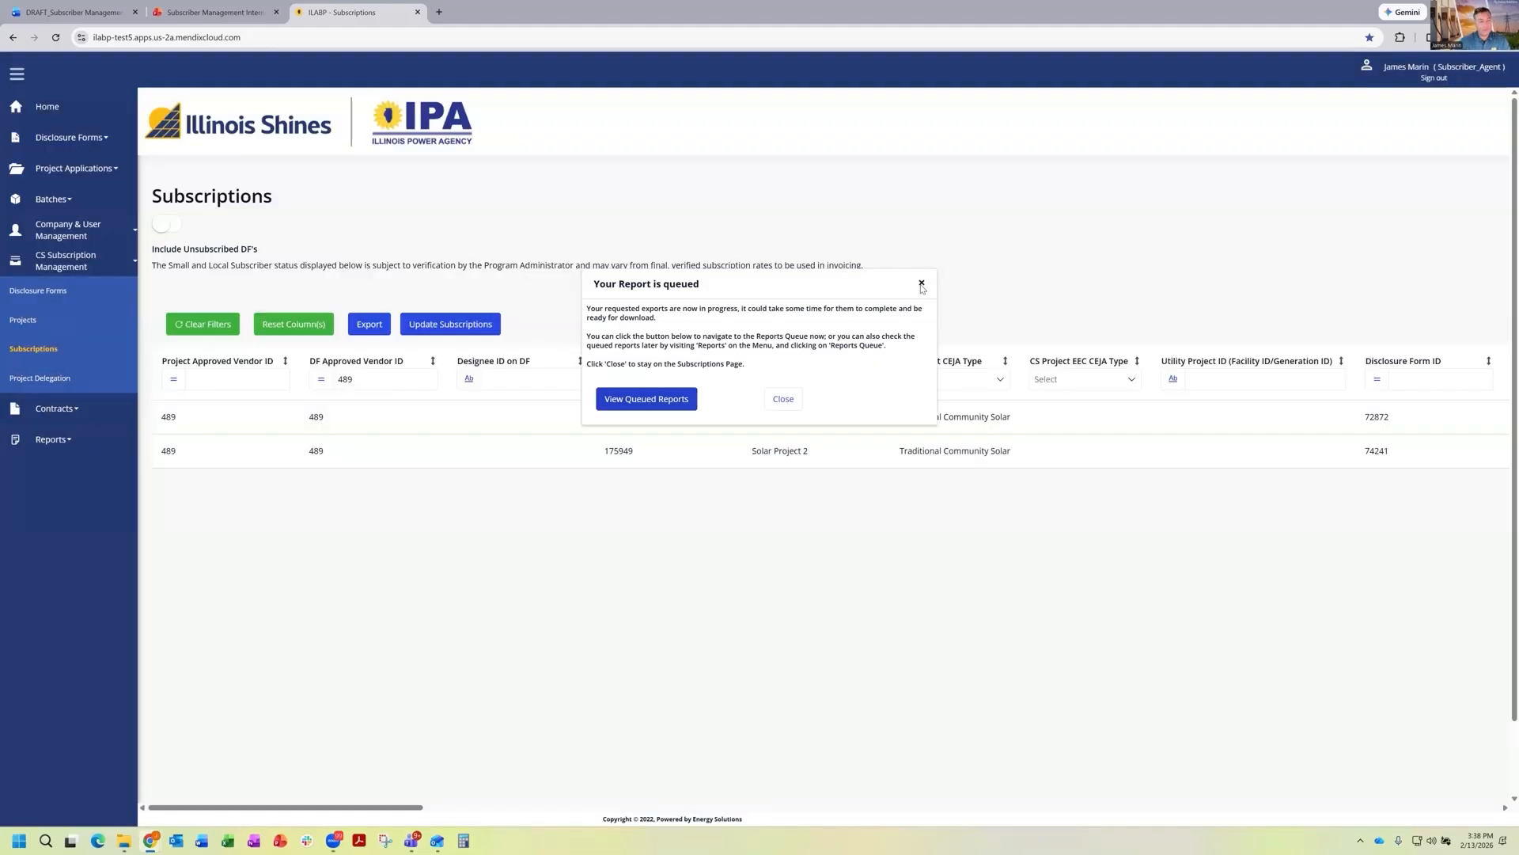
Step: Open the Reports Queue and download the Test2.xlsx export
left_click(85, 439)
left_click(65, 469)
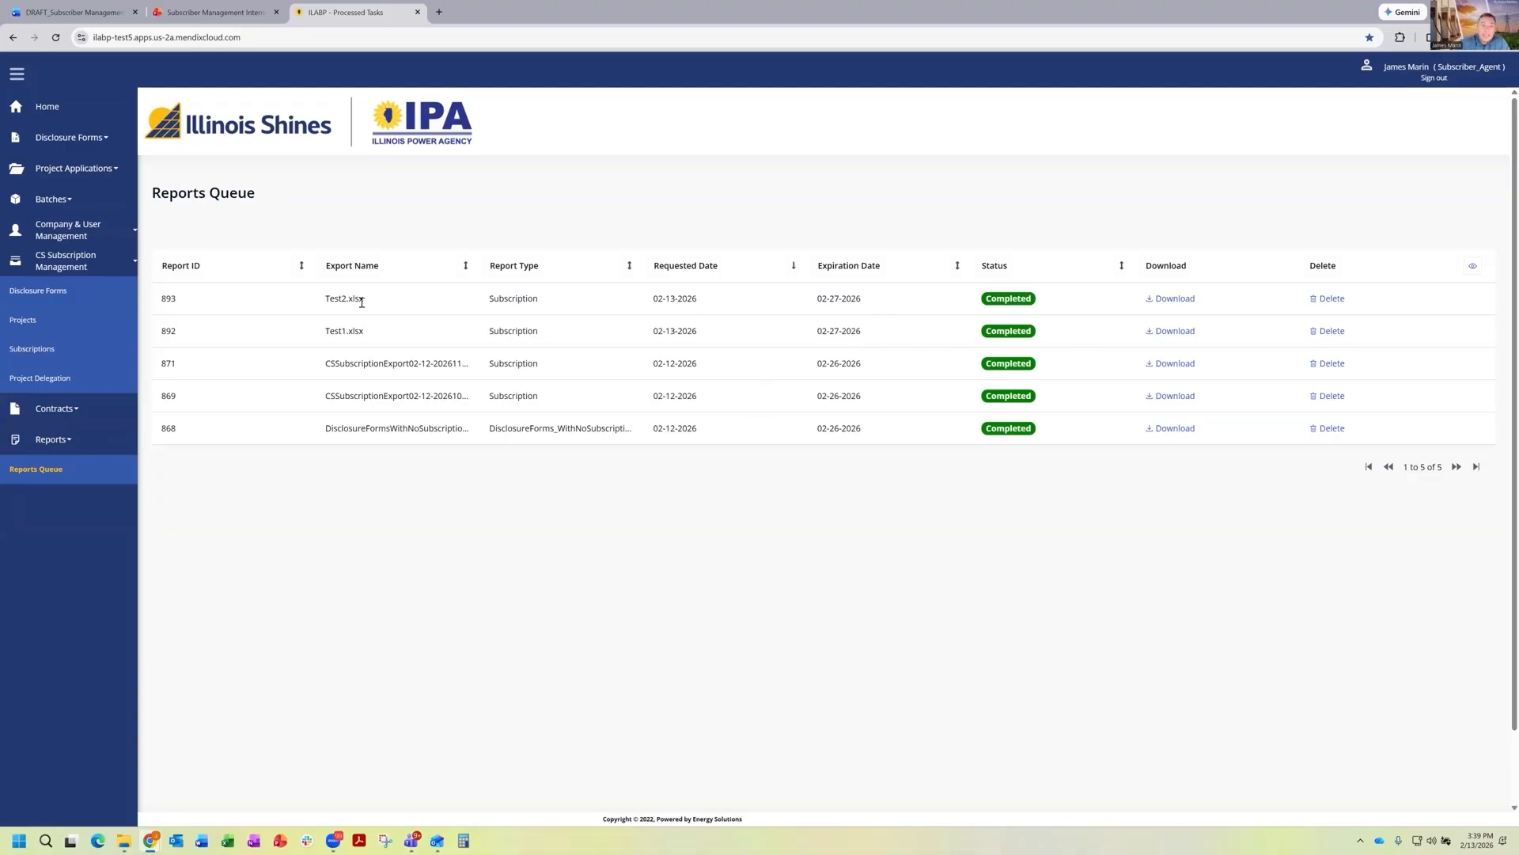
left_click_drag(364, 299, 324, 299)
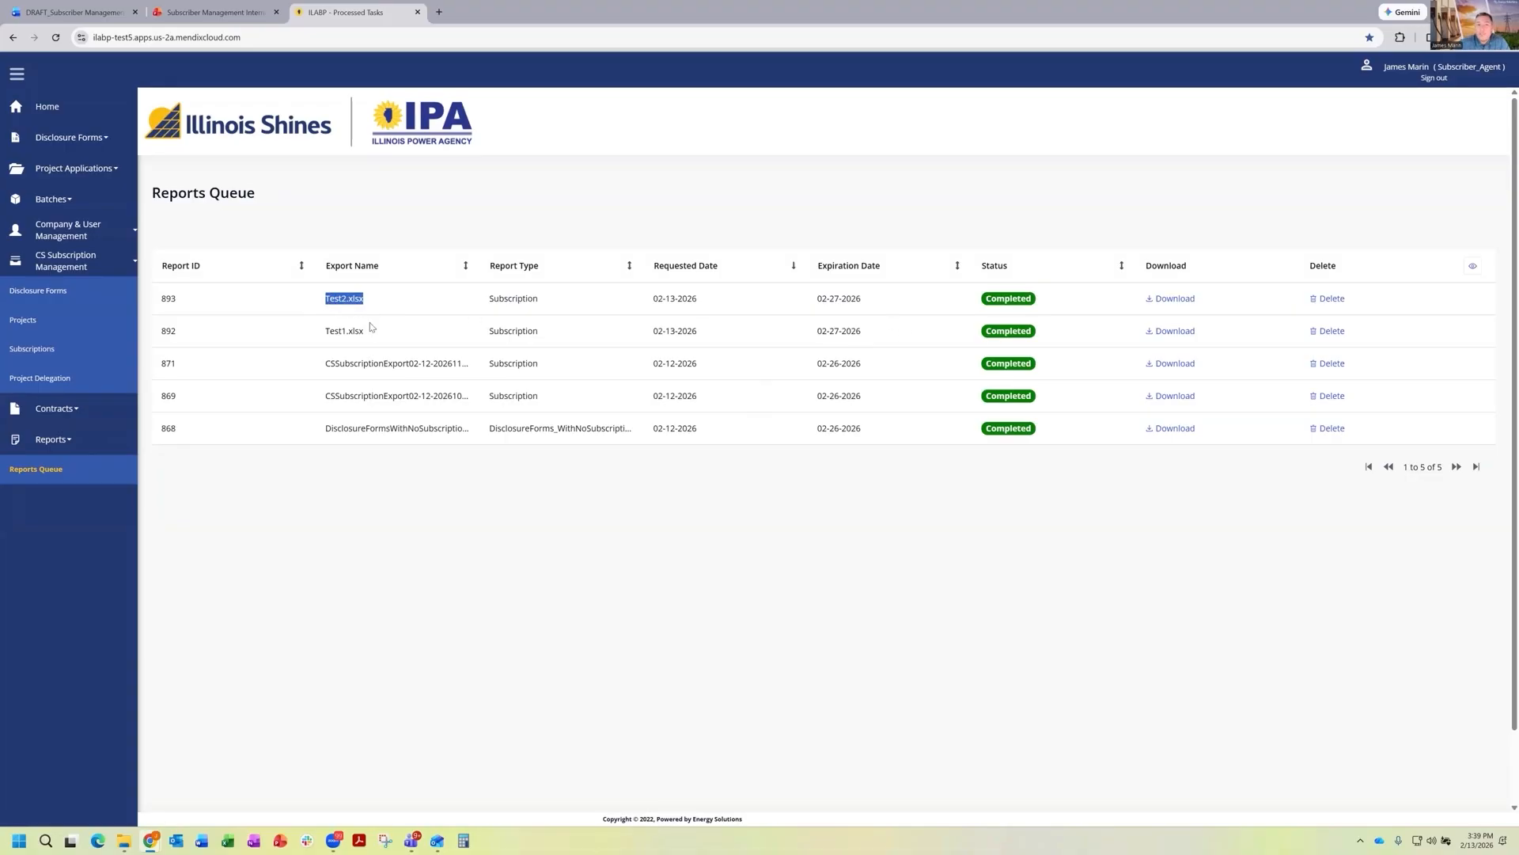
left_click(1175, 298)
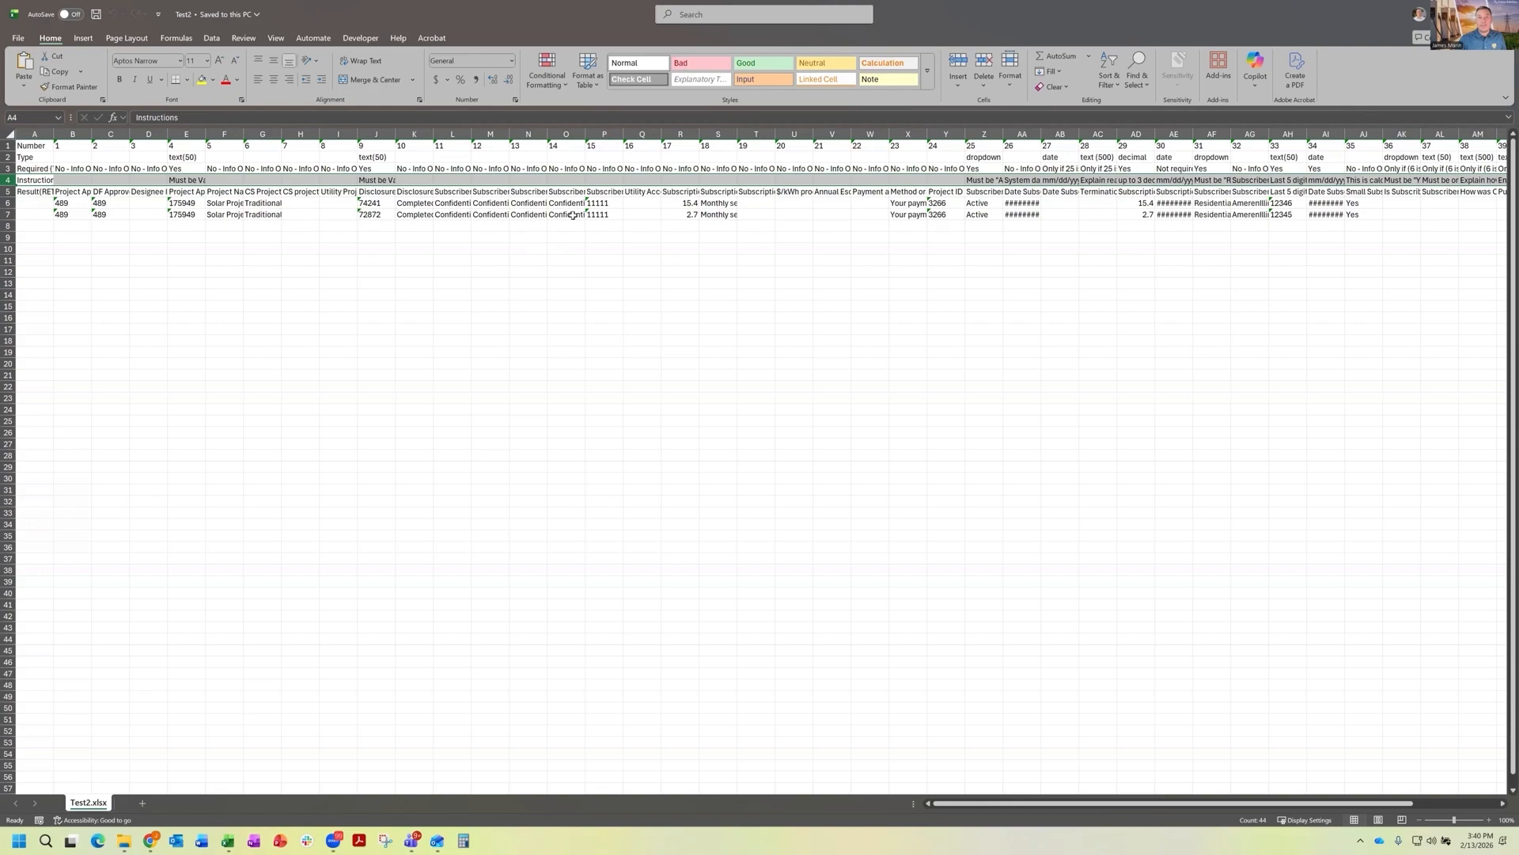
Step: In the exported Test2 workbook, set the Subscriber Status in cell Z6 to TERMINATE
left_click(983, 204)
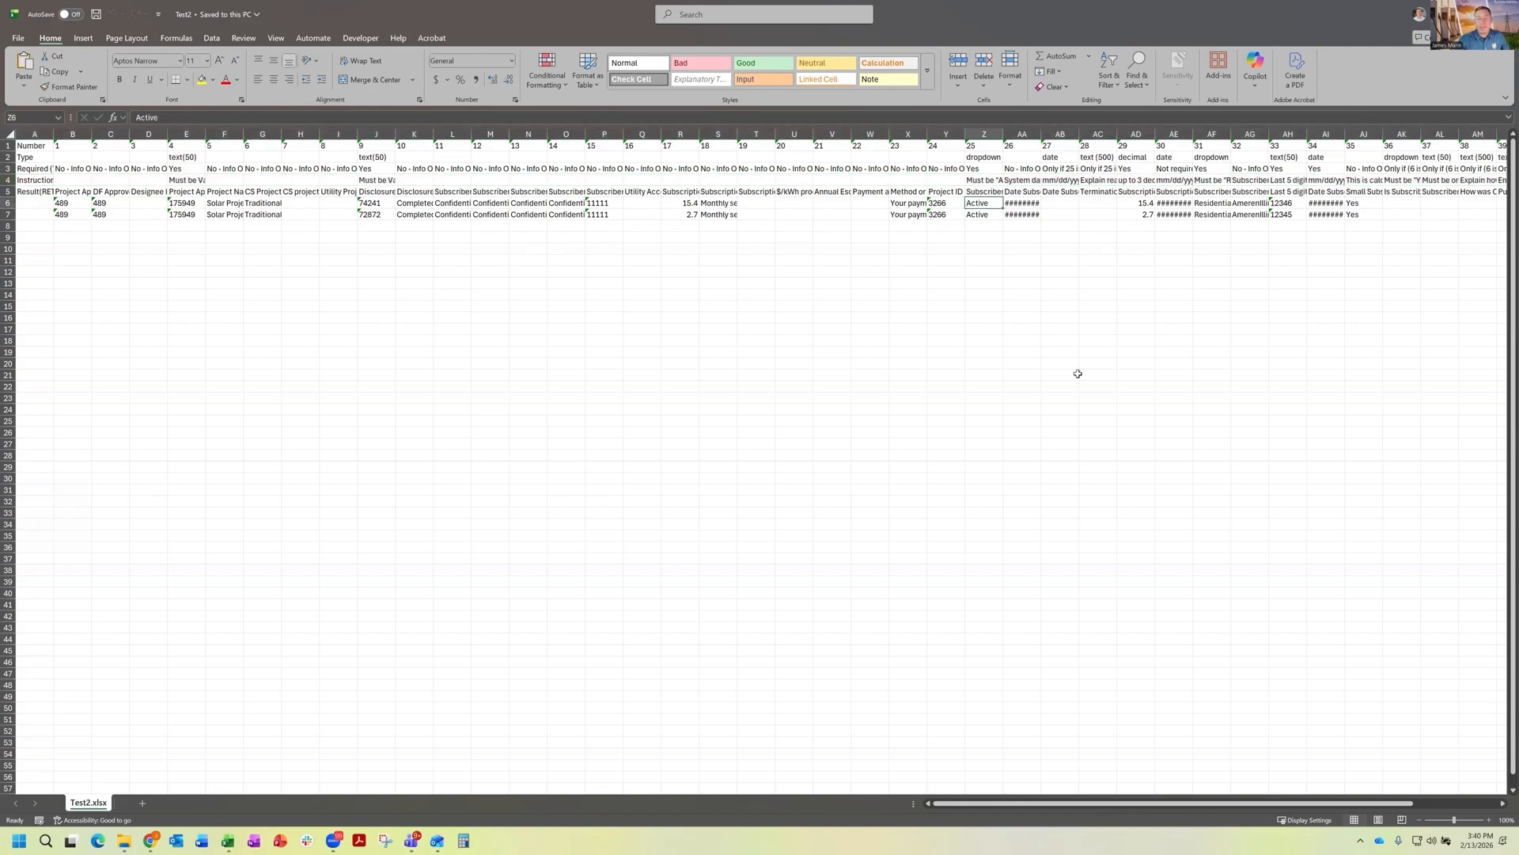
type("TERMINATE")
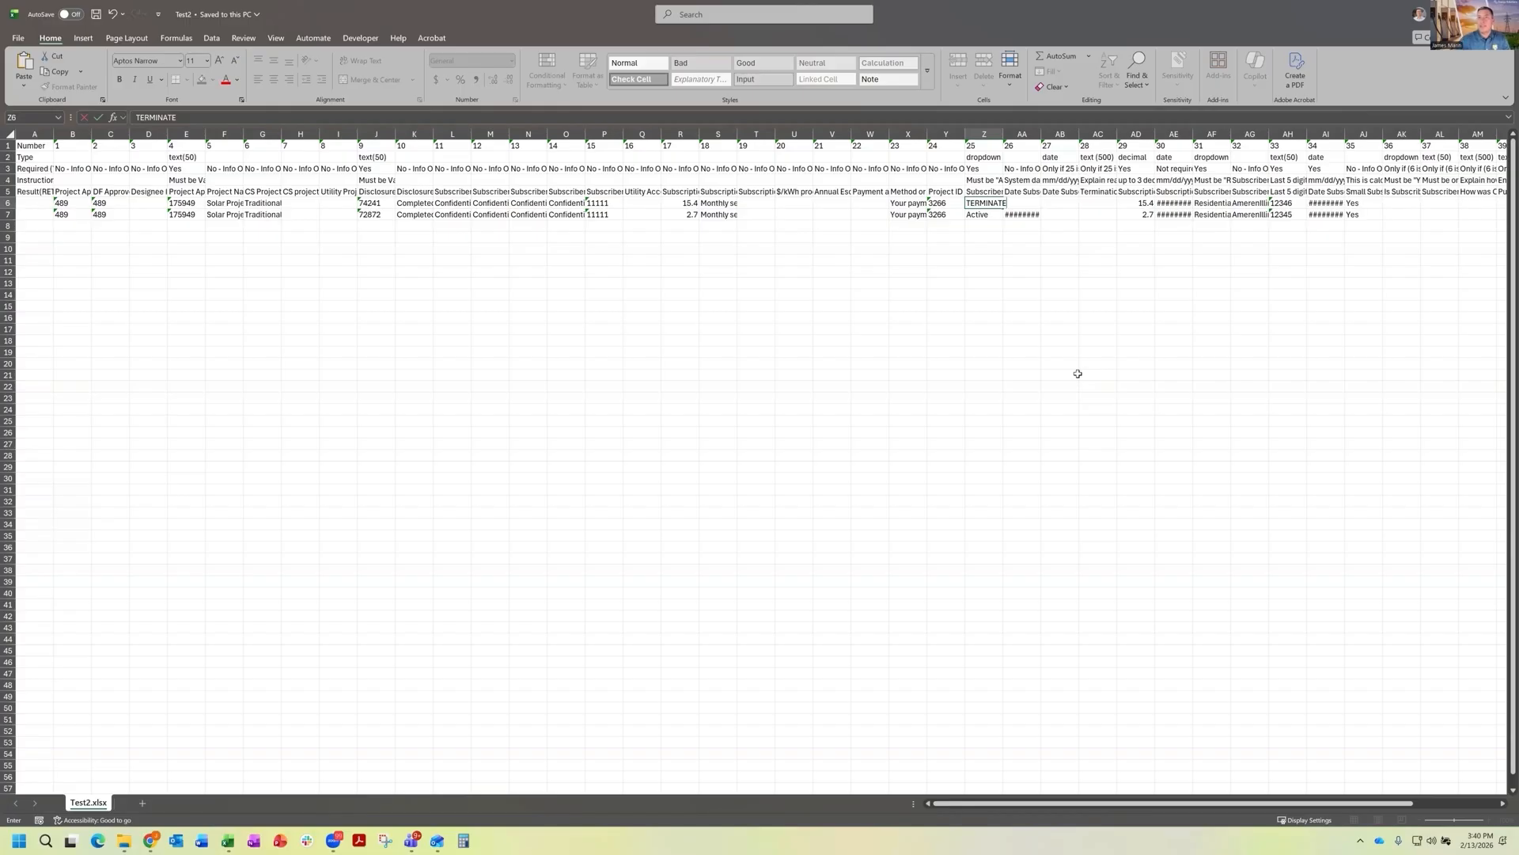
key("Tab")
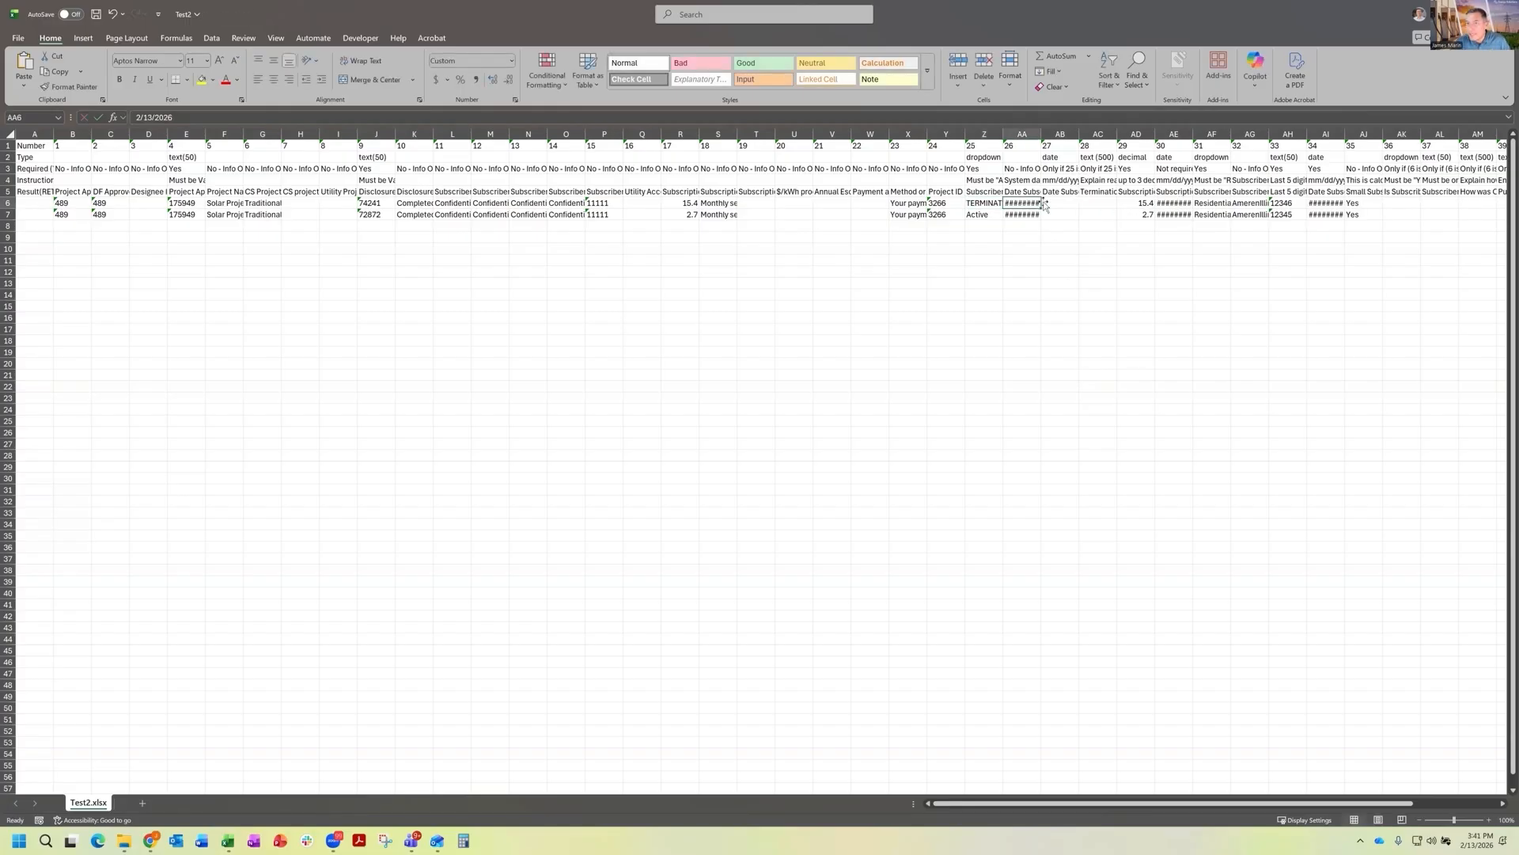
Step: Clear the second subscription in row 7 of the Test2 workbook and close the workbook
left_click(8, 214)
key("Delete")
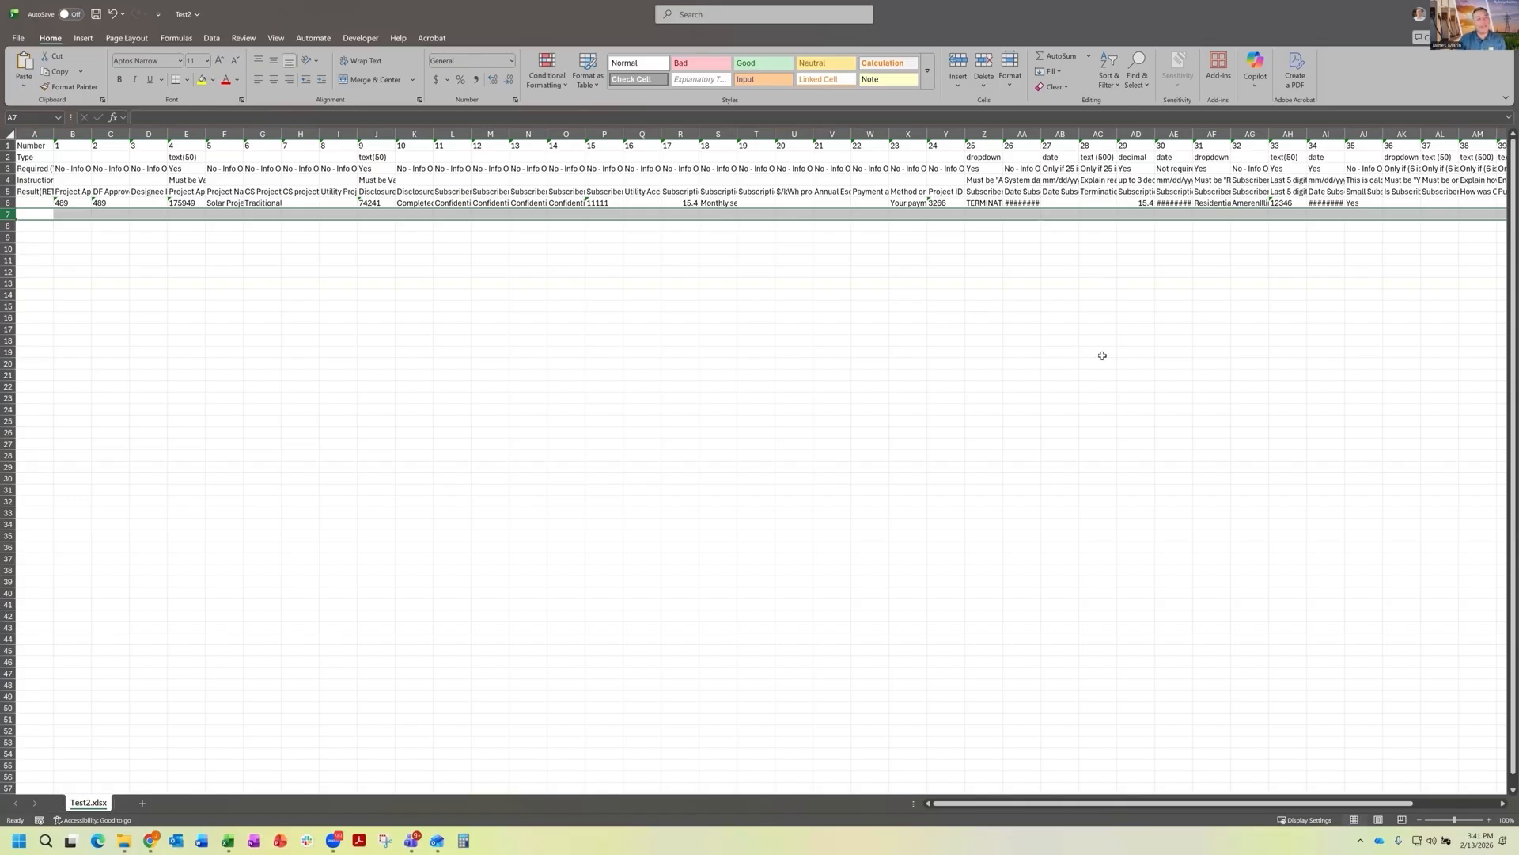
left_click(1502, 13)
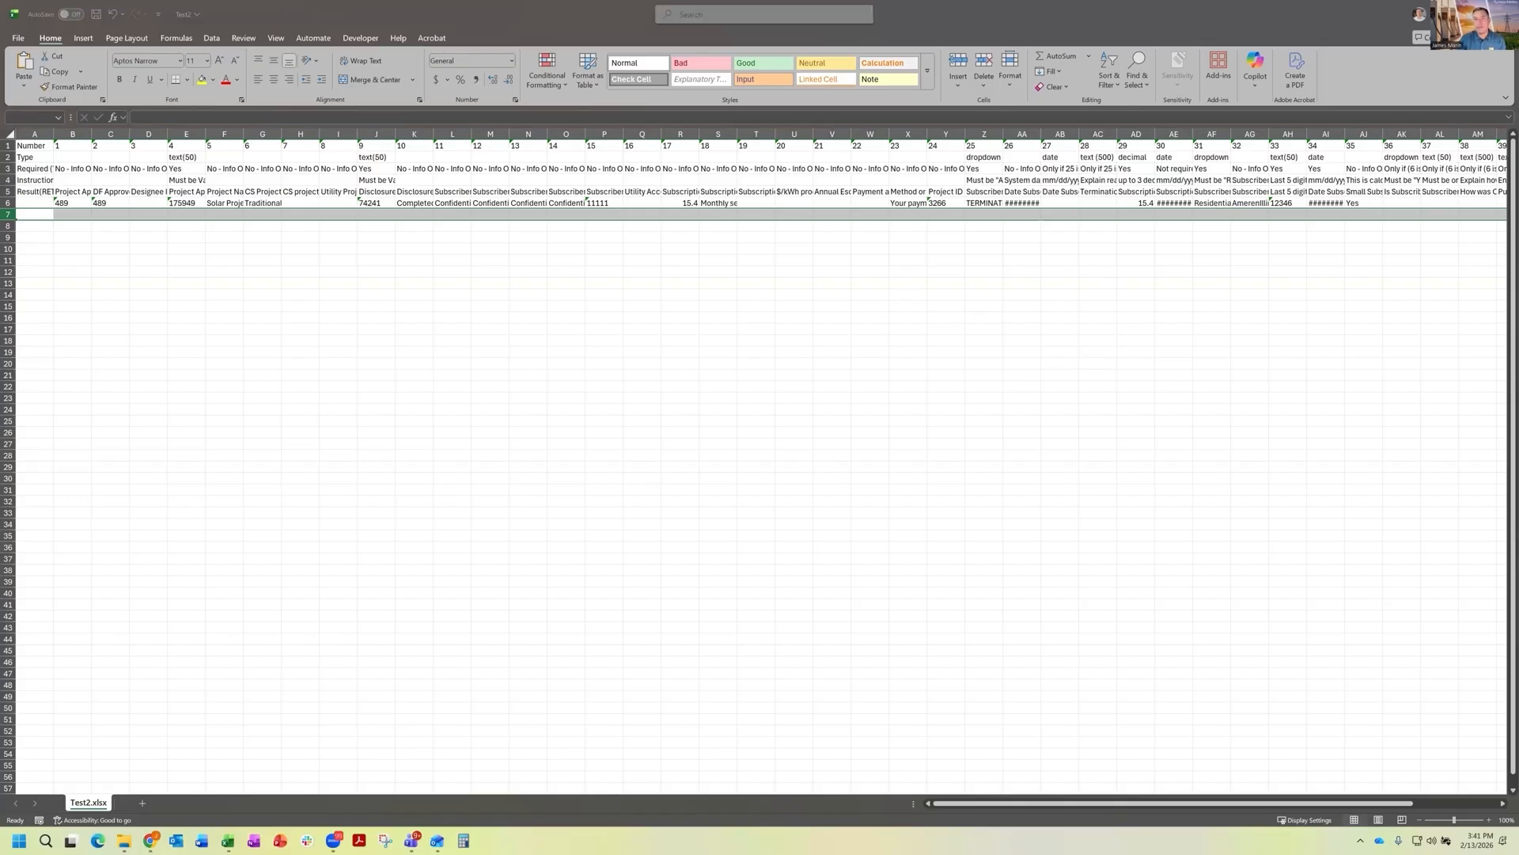
left_click(804, 580)
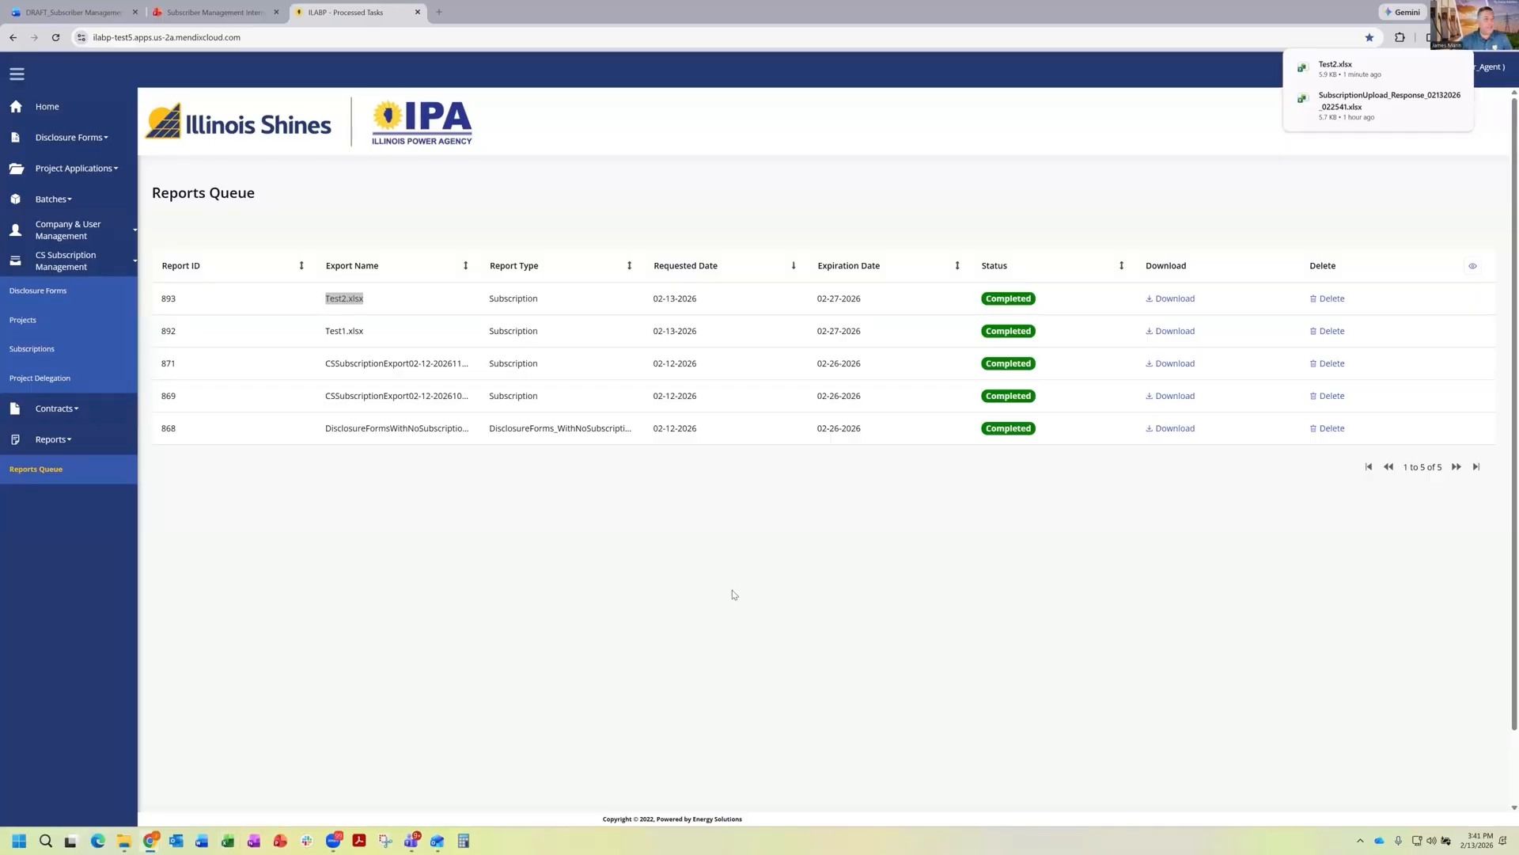
Step: Return to the Subscriptions page, open Update Subscriptions and download the update template
left_click(1039, 199)
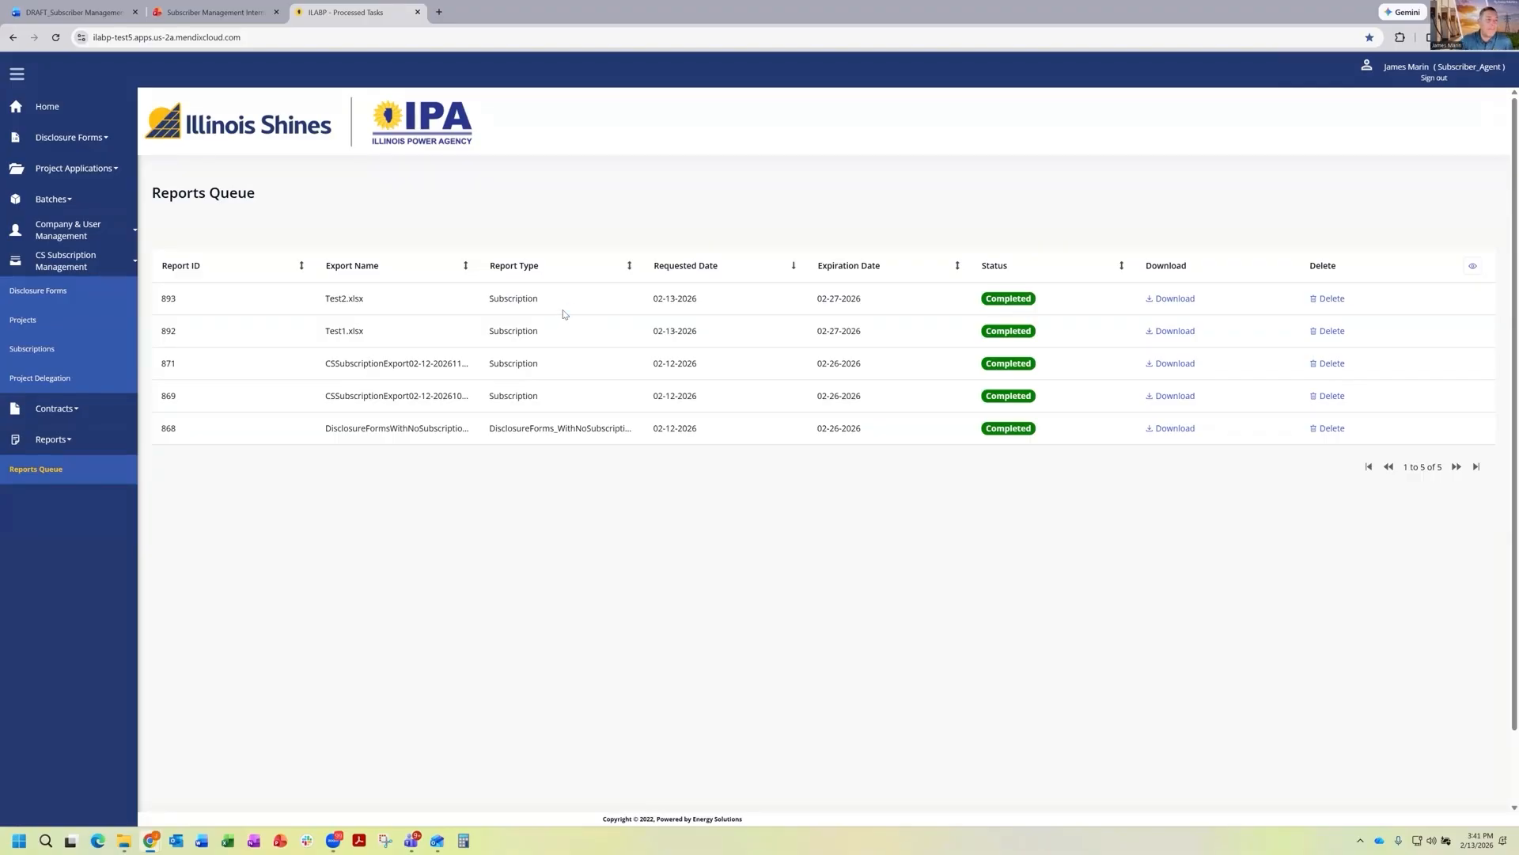
left_click(41, 350)
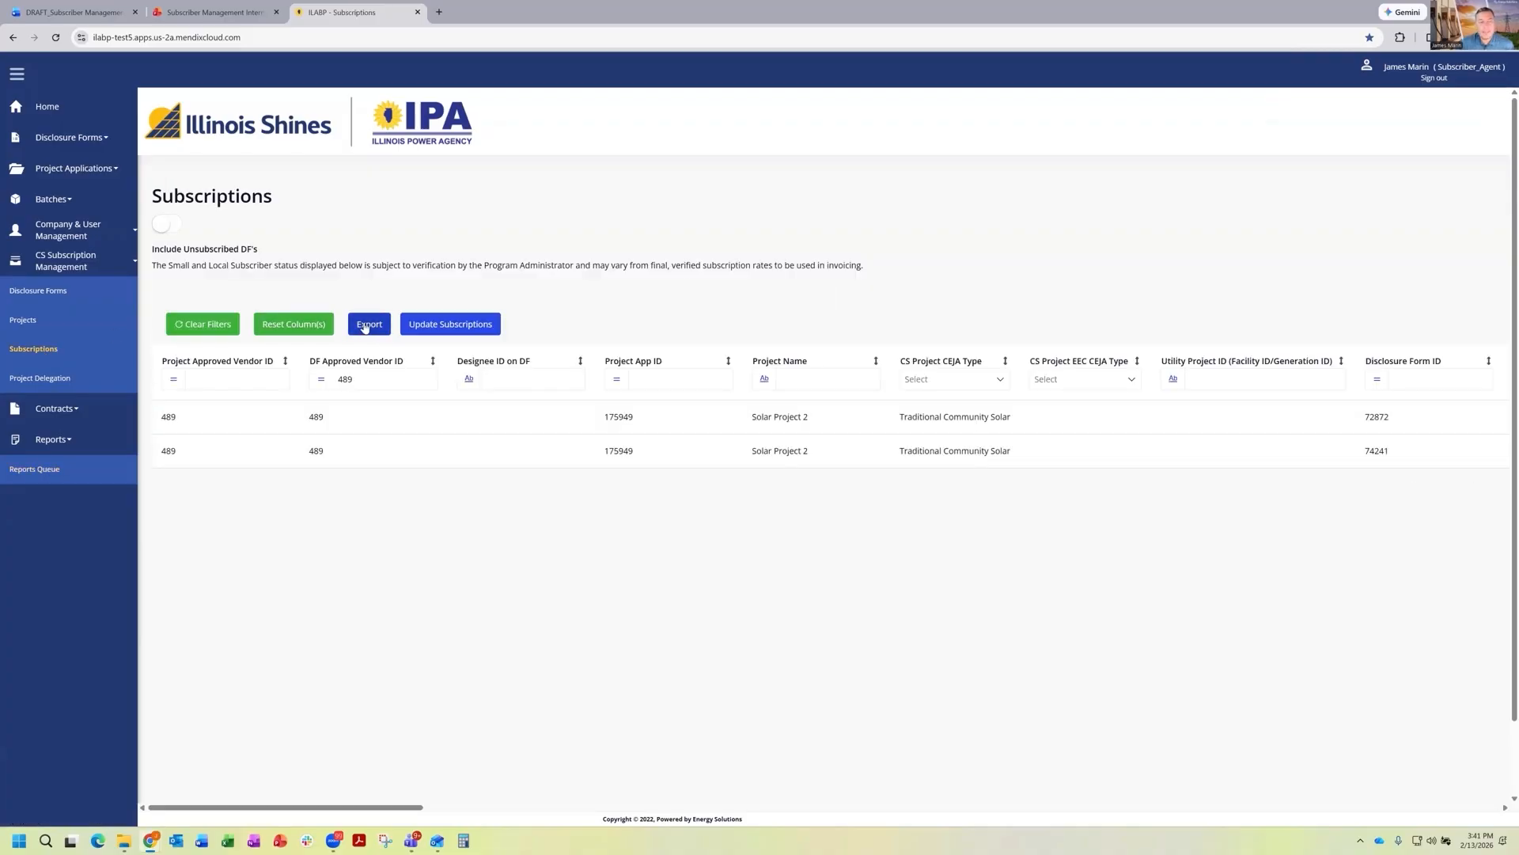
left_click(480, 326)
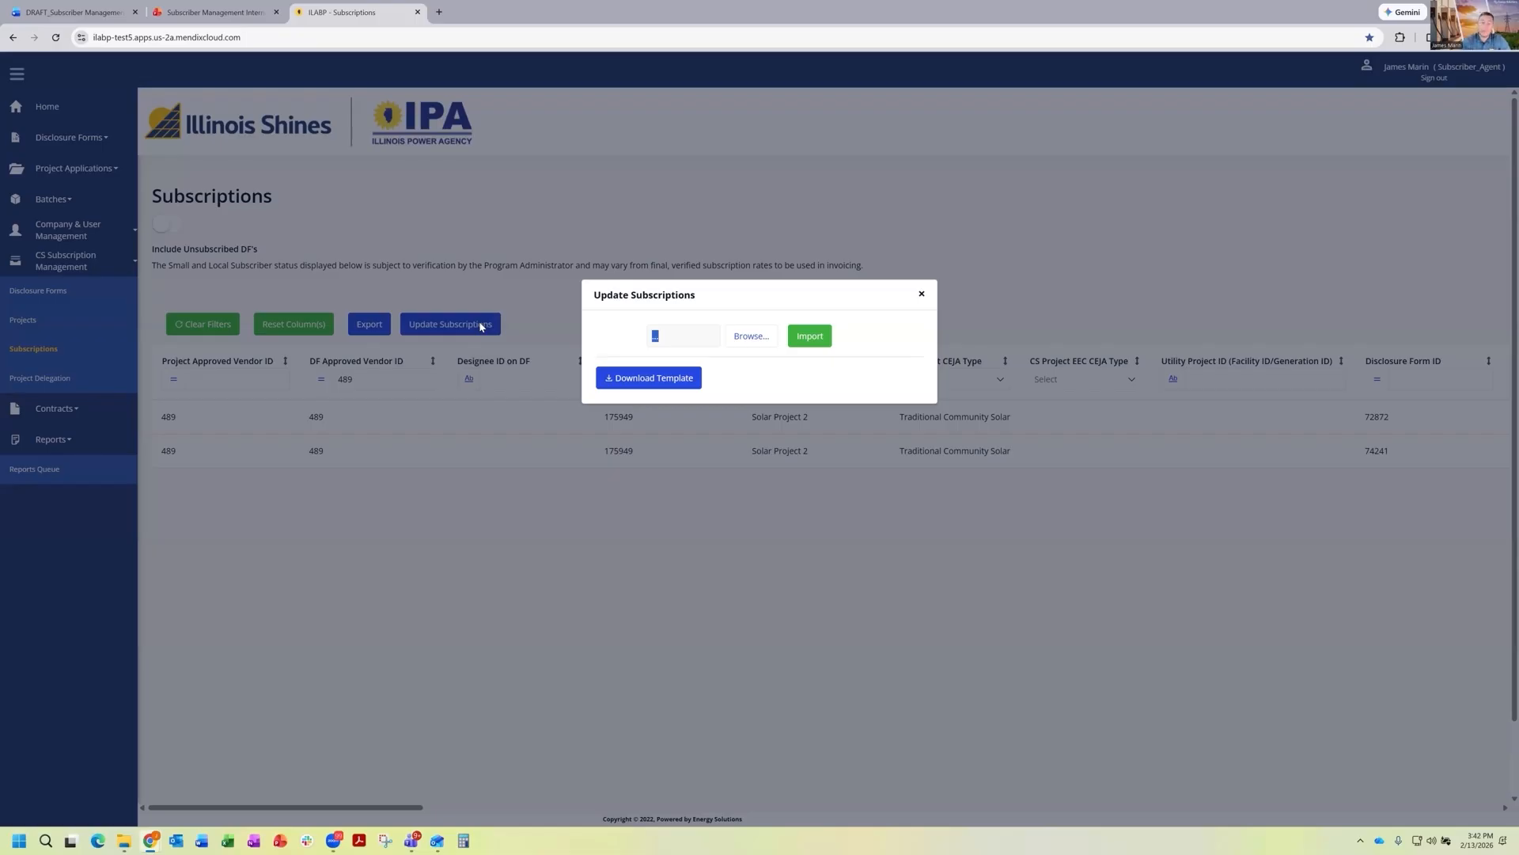
left_click(672, 379)
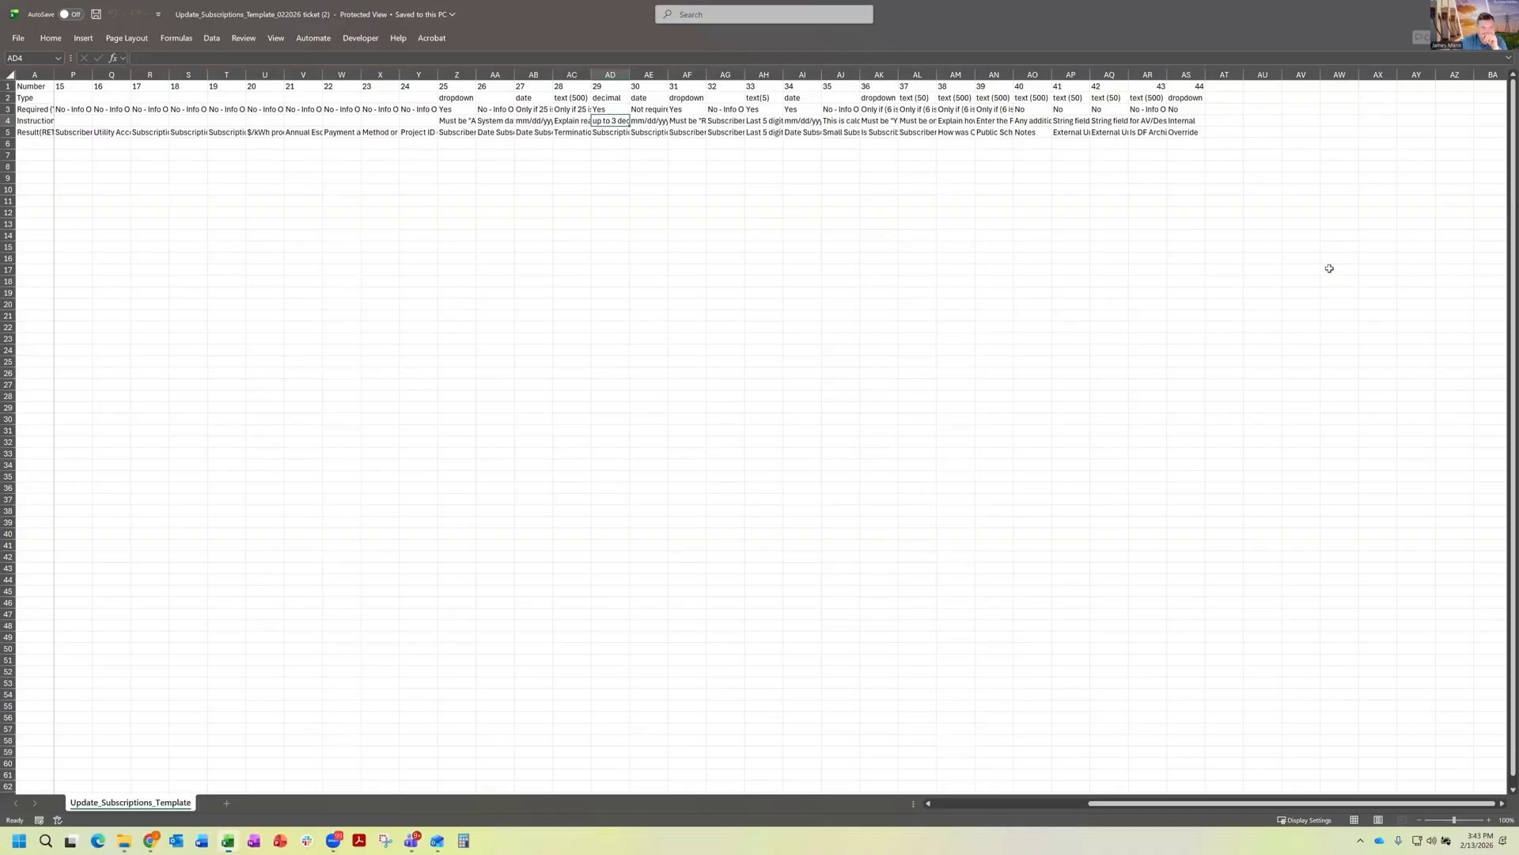
Step: Review the update template's header rows and first empty data row, and enable editing of the file
left_click_drag(1168, 807, 914, 806)
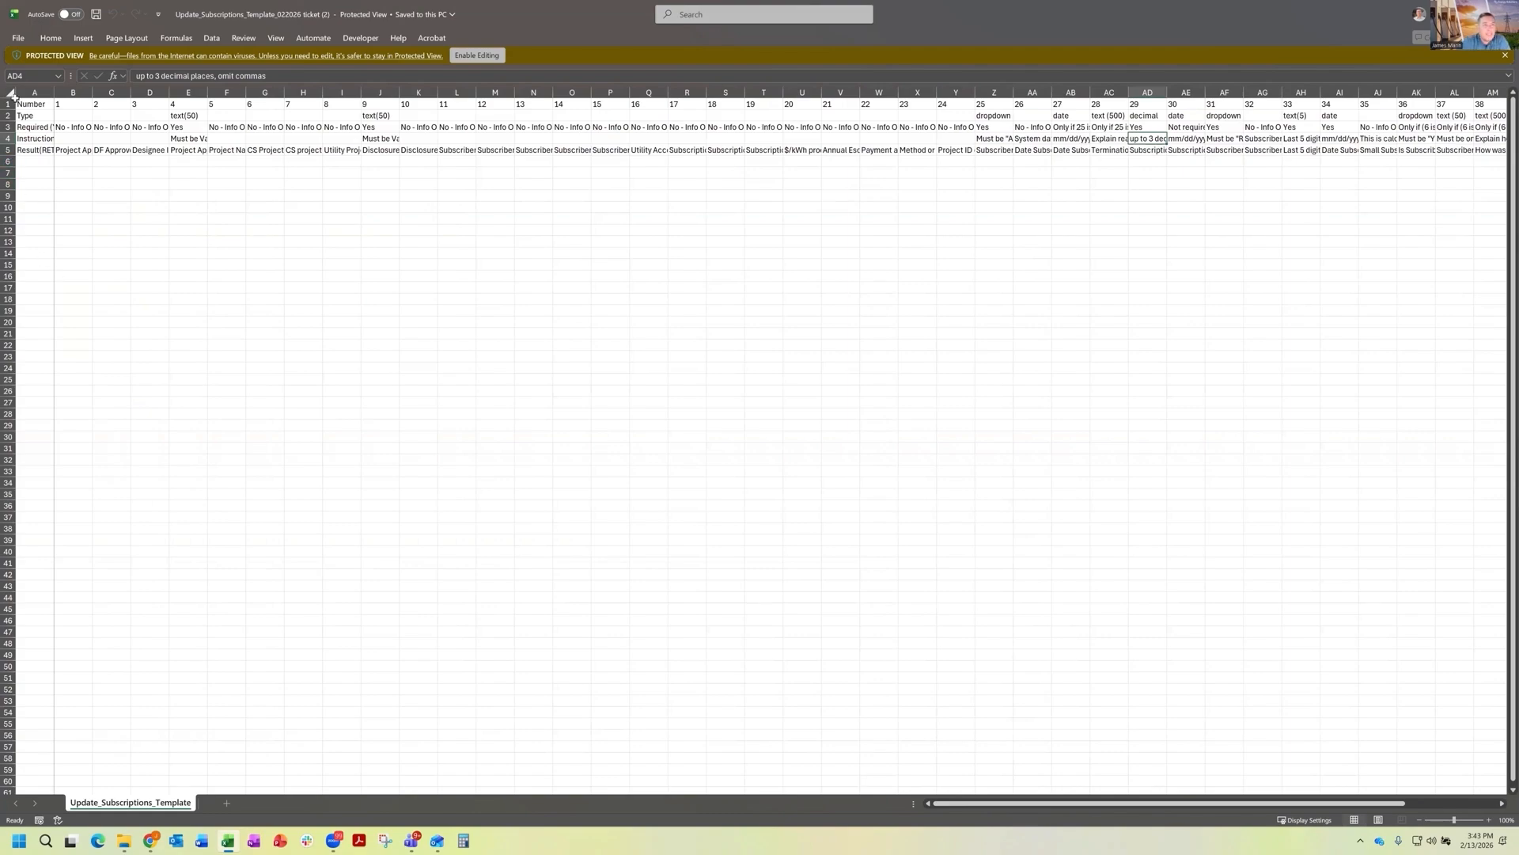
left_click_drag(7, 155, 7, 161)
left_click(7, 166)
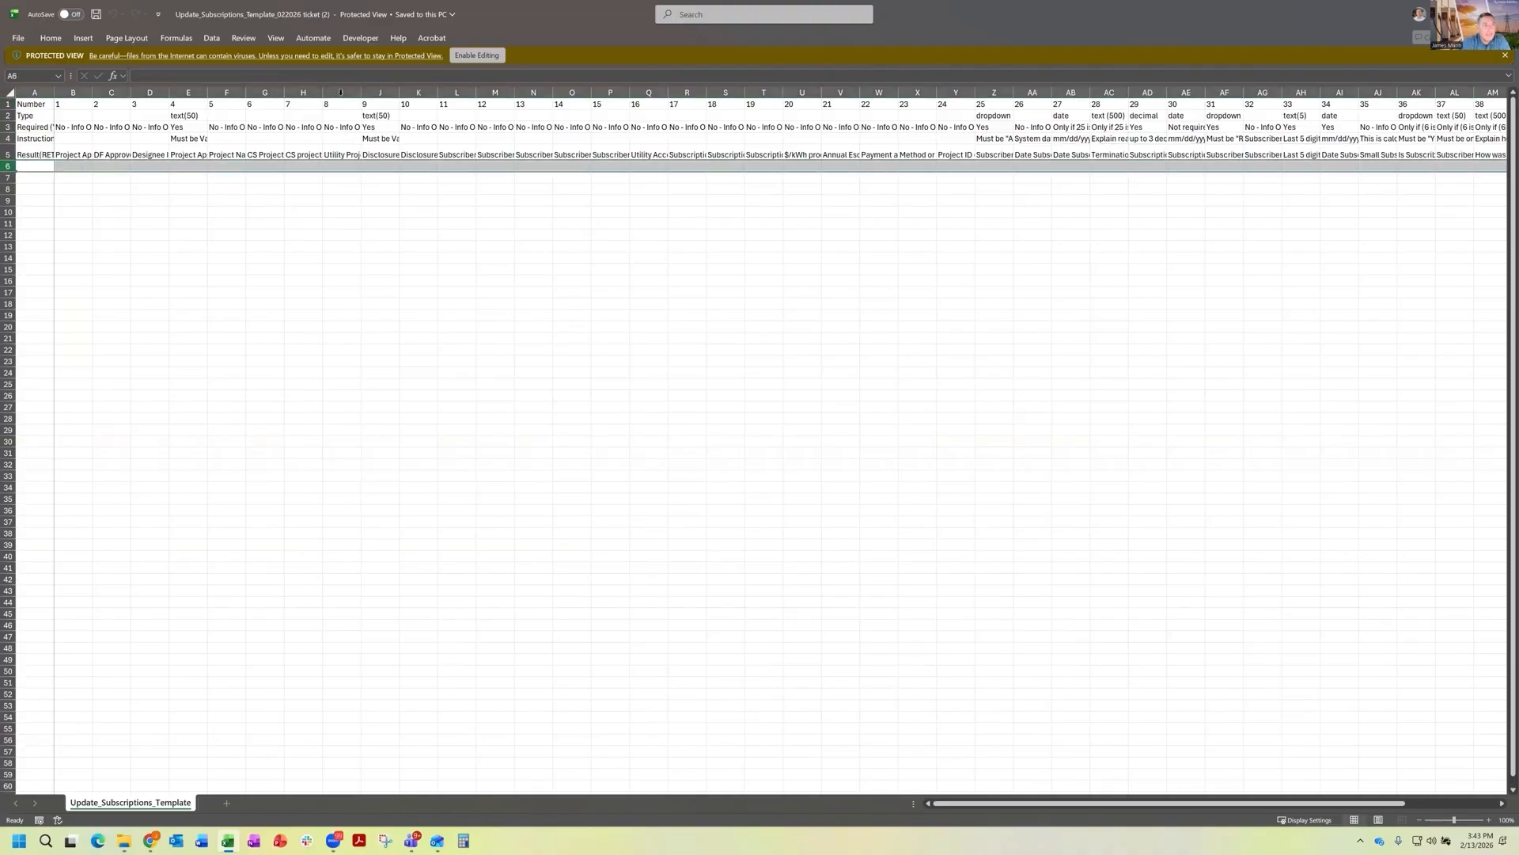
left_click(477, 55)
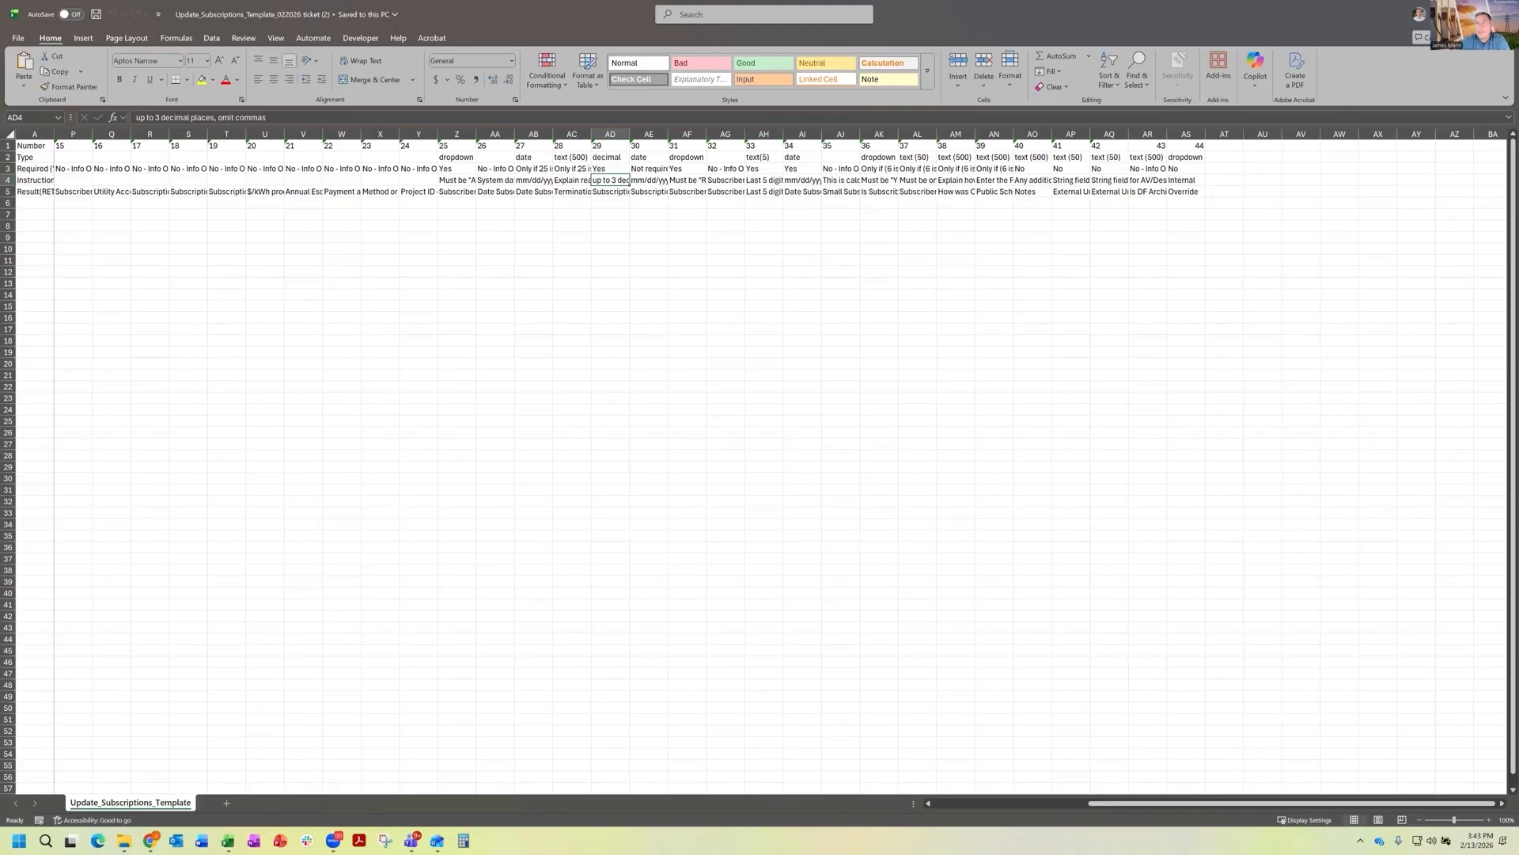
Step: Switch back to the portal and select TestCreate.xlsx as the import file for Update Subscriptions
key("alt+Tab")
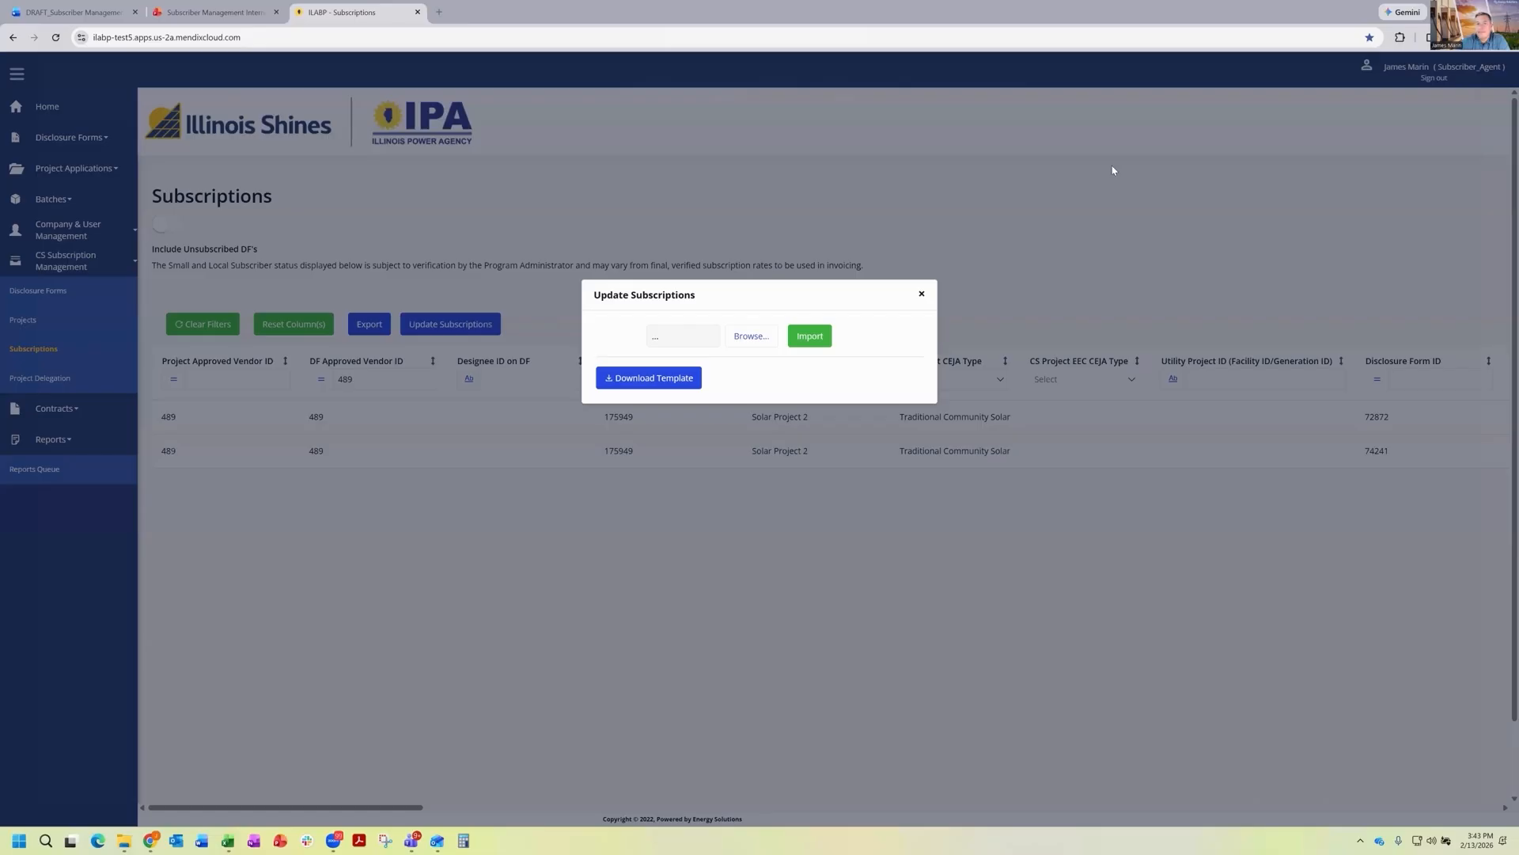
left_click(752, 336)
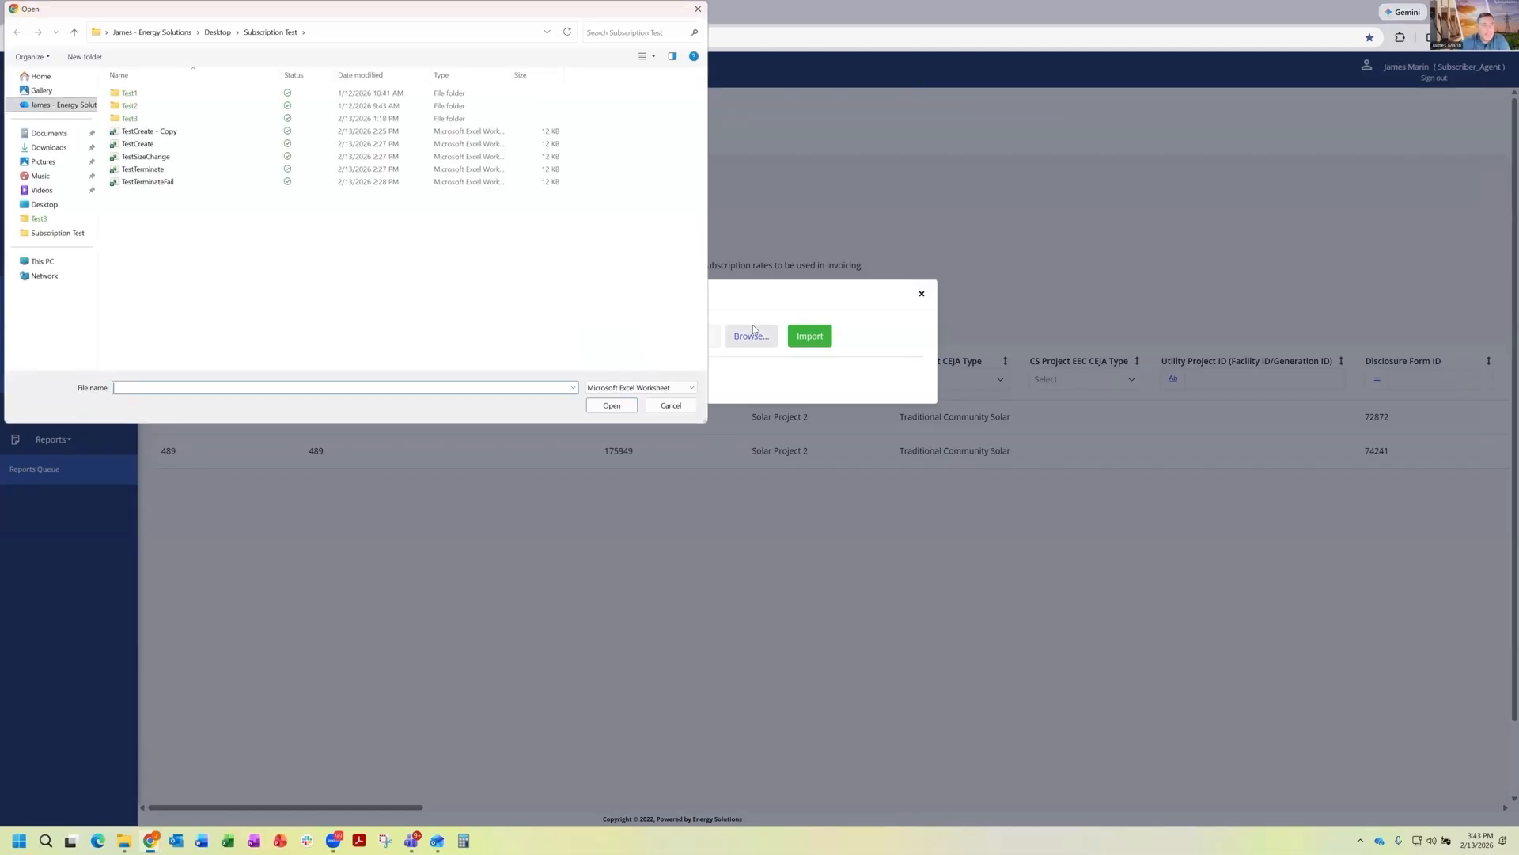
double_click(138, 144)
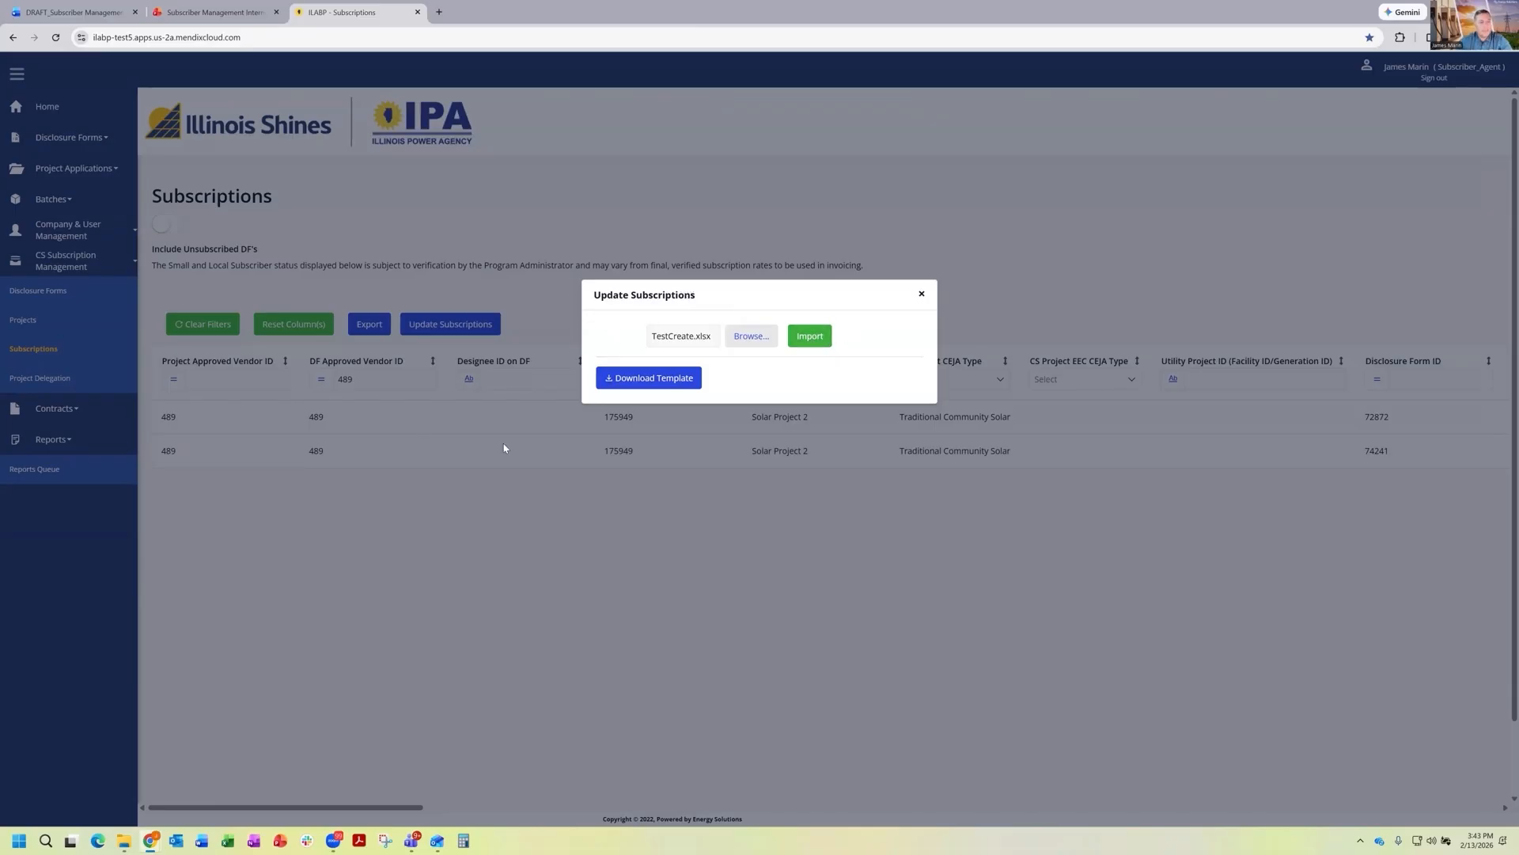
Step: Open the TestCreate workbook from the Subscription Test folder in Excel
left_click(127, 841)
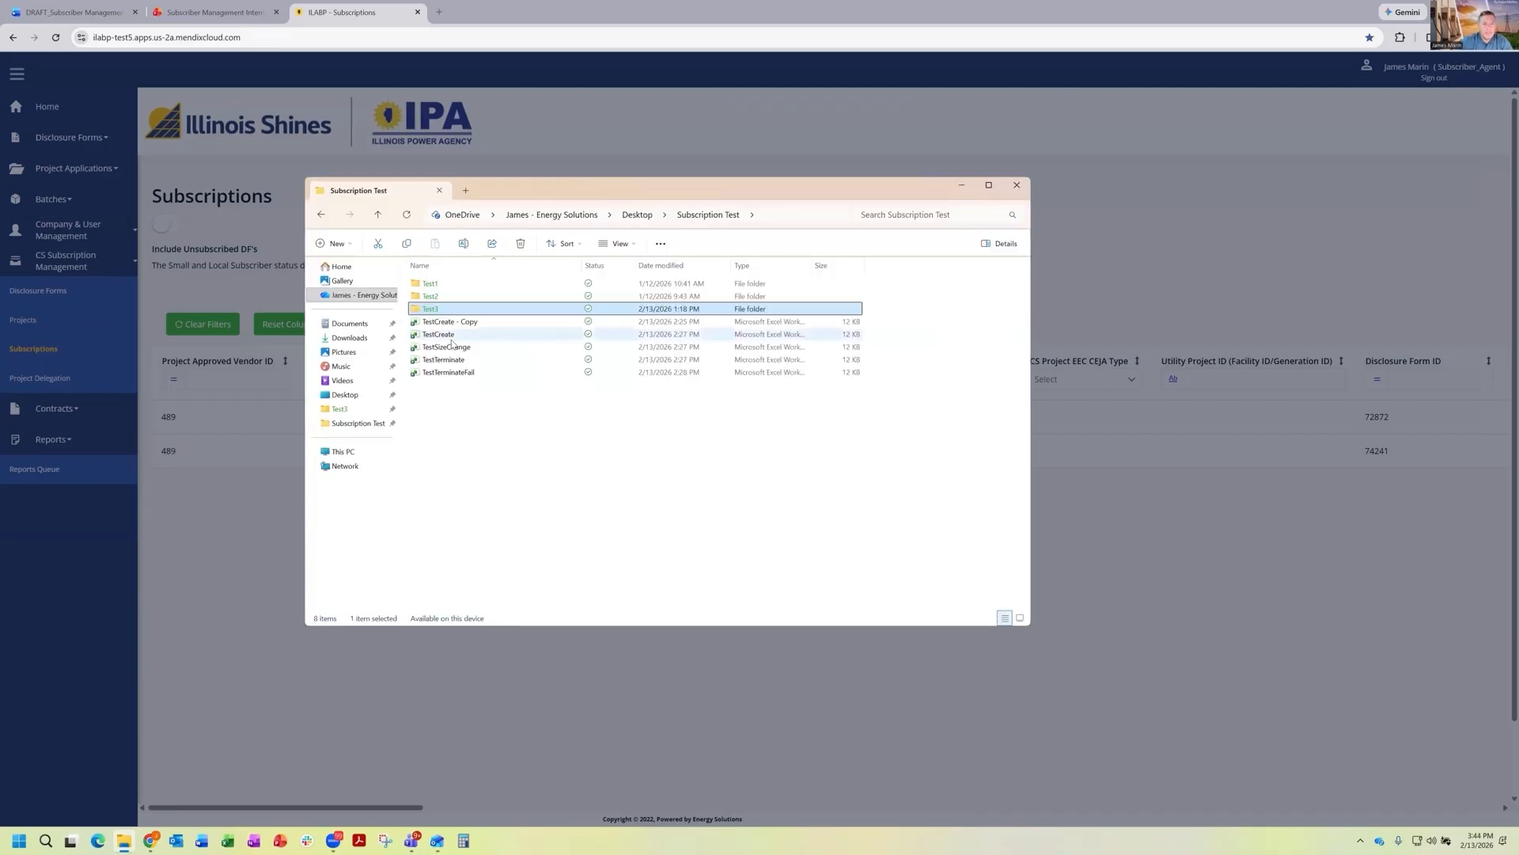
left_click(457, 336)
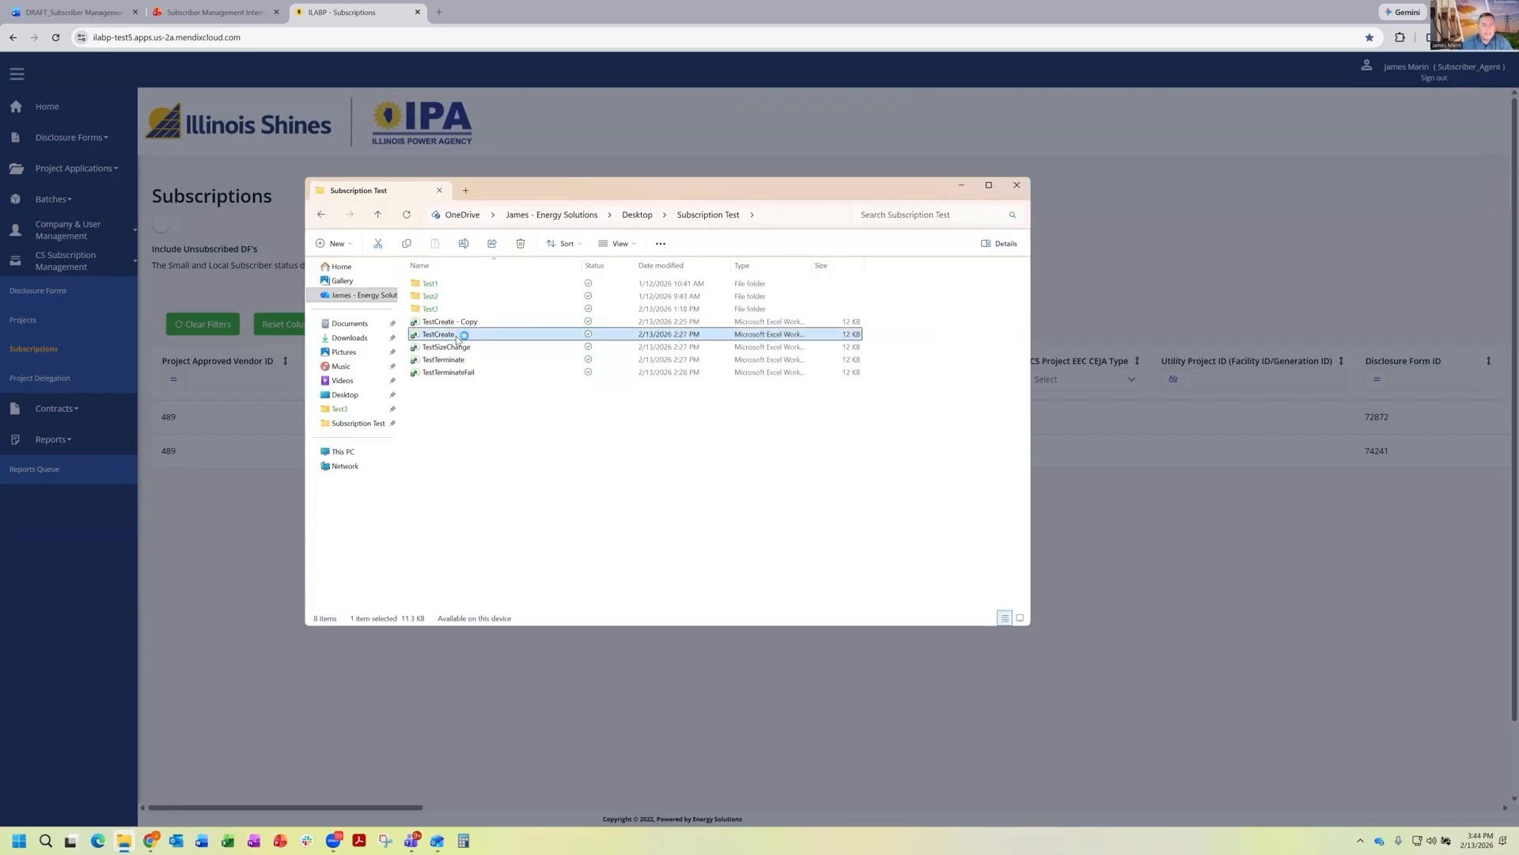
double_click(457, 336)
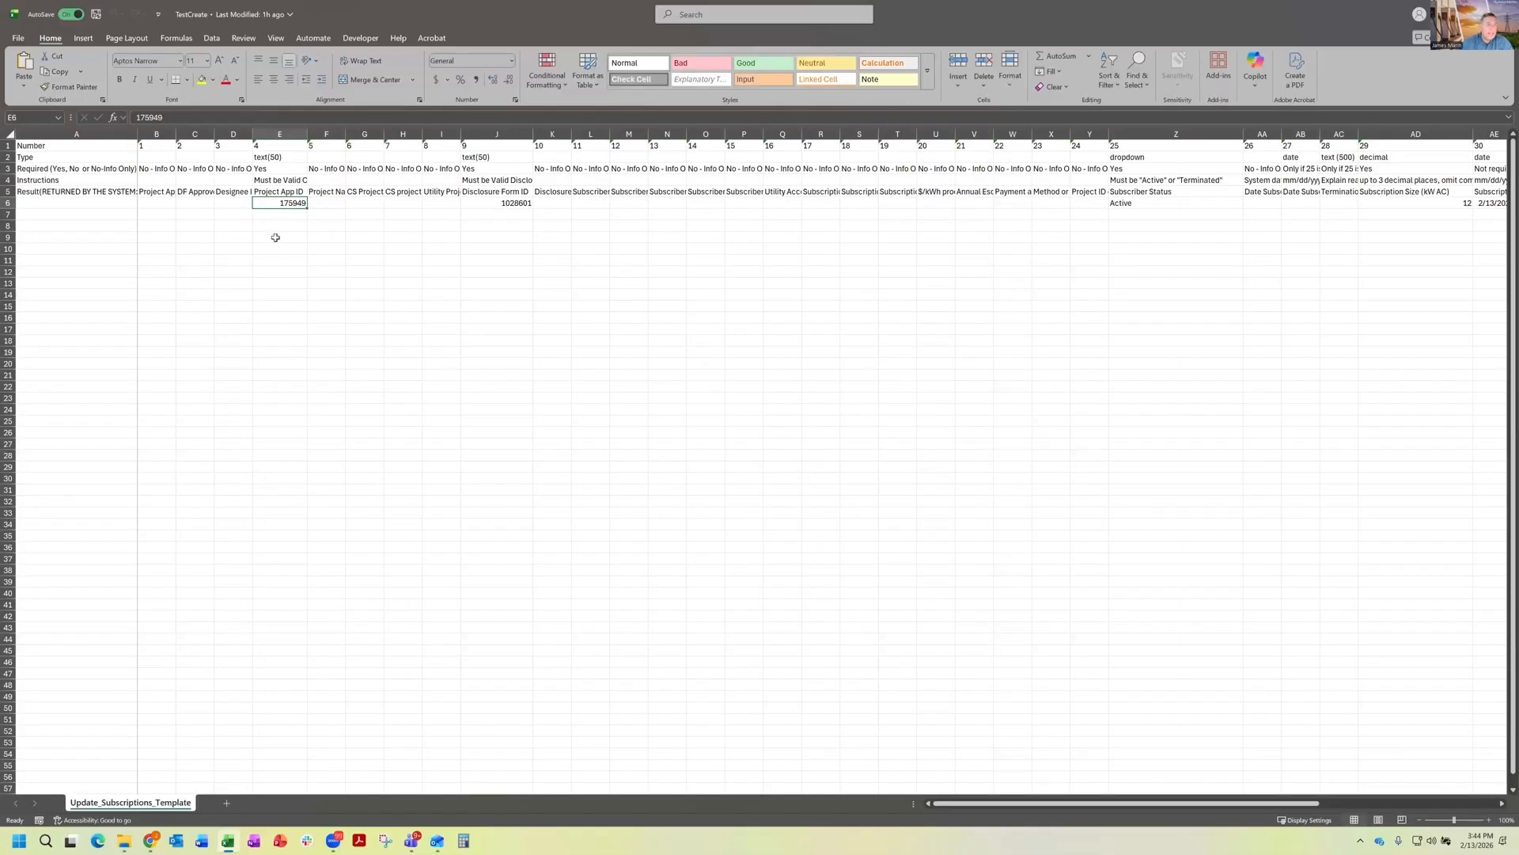
Step: Review the TestCreate template's five header rows, then the data row's Project App ID and Disclosure Form ID
left_click_drag(9, 145, 10, 196)
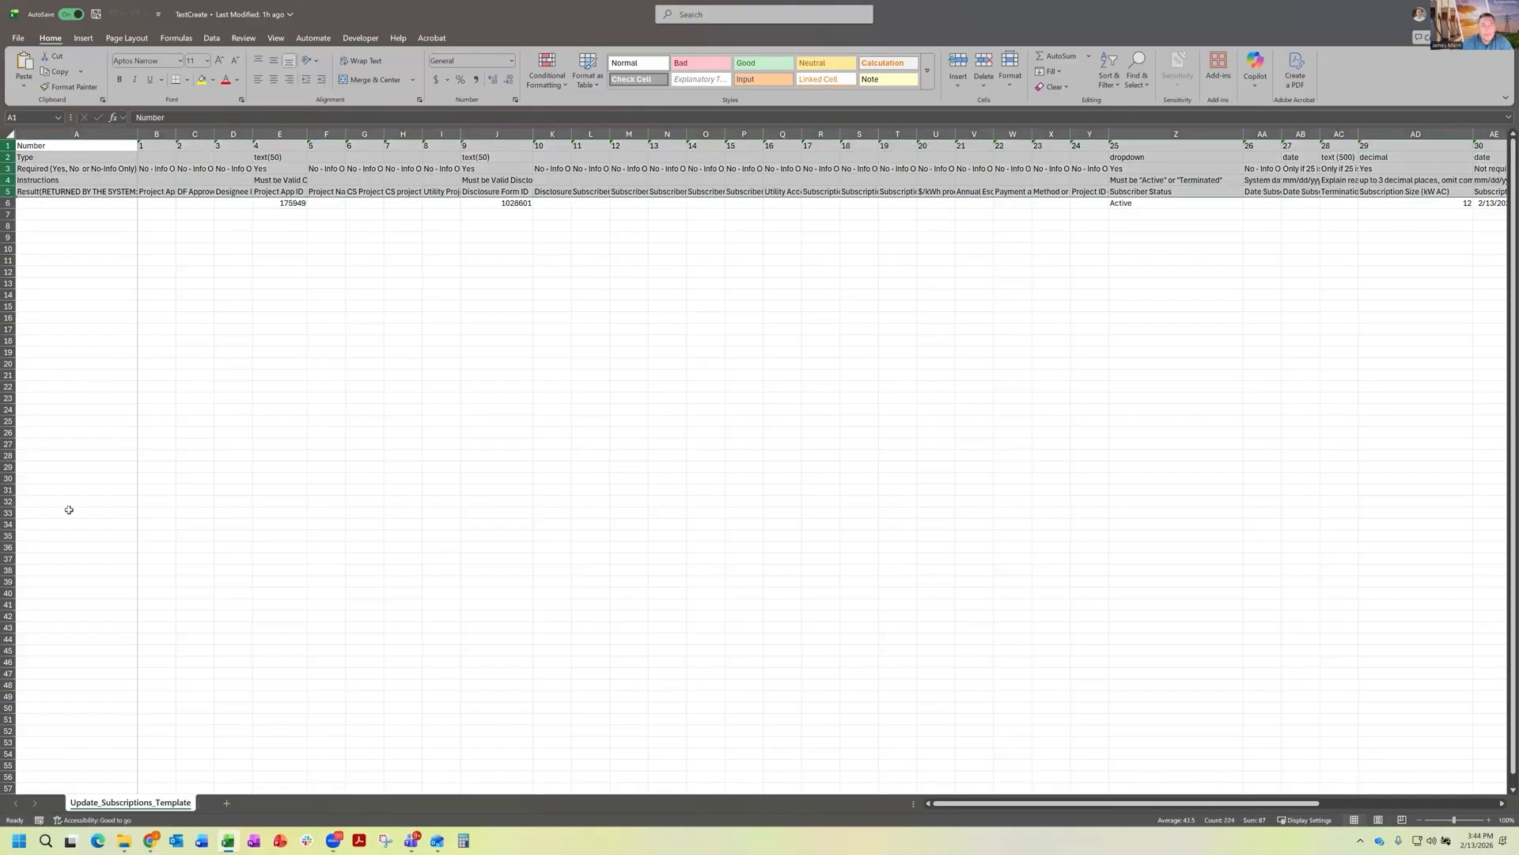
left_click(10, 204)
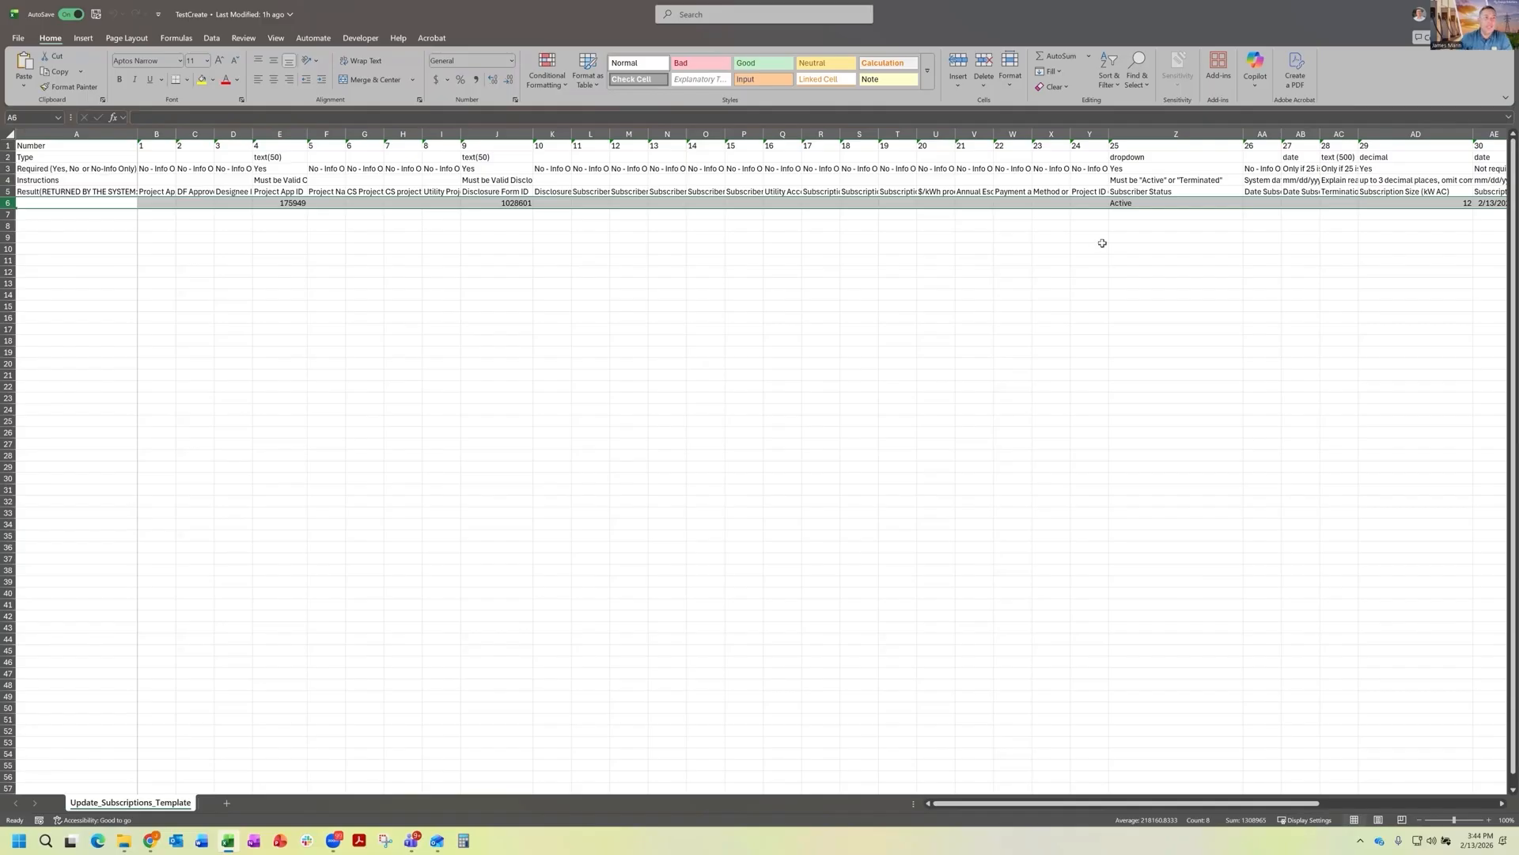
left_click(294, 203)
left_click(475, 203)
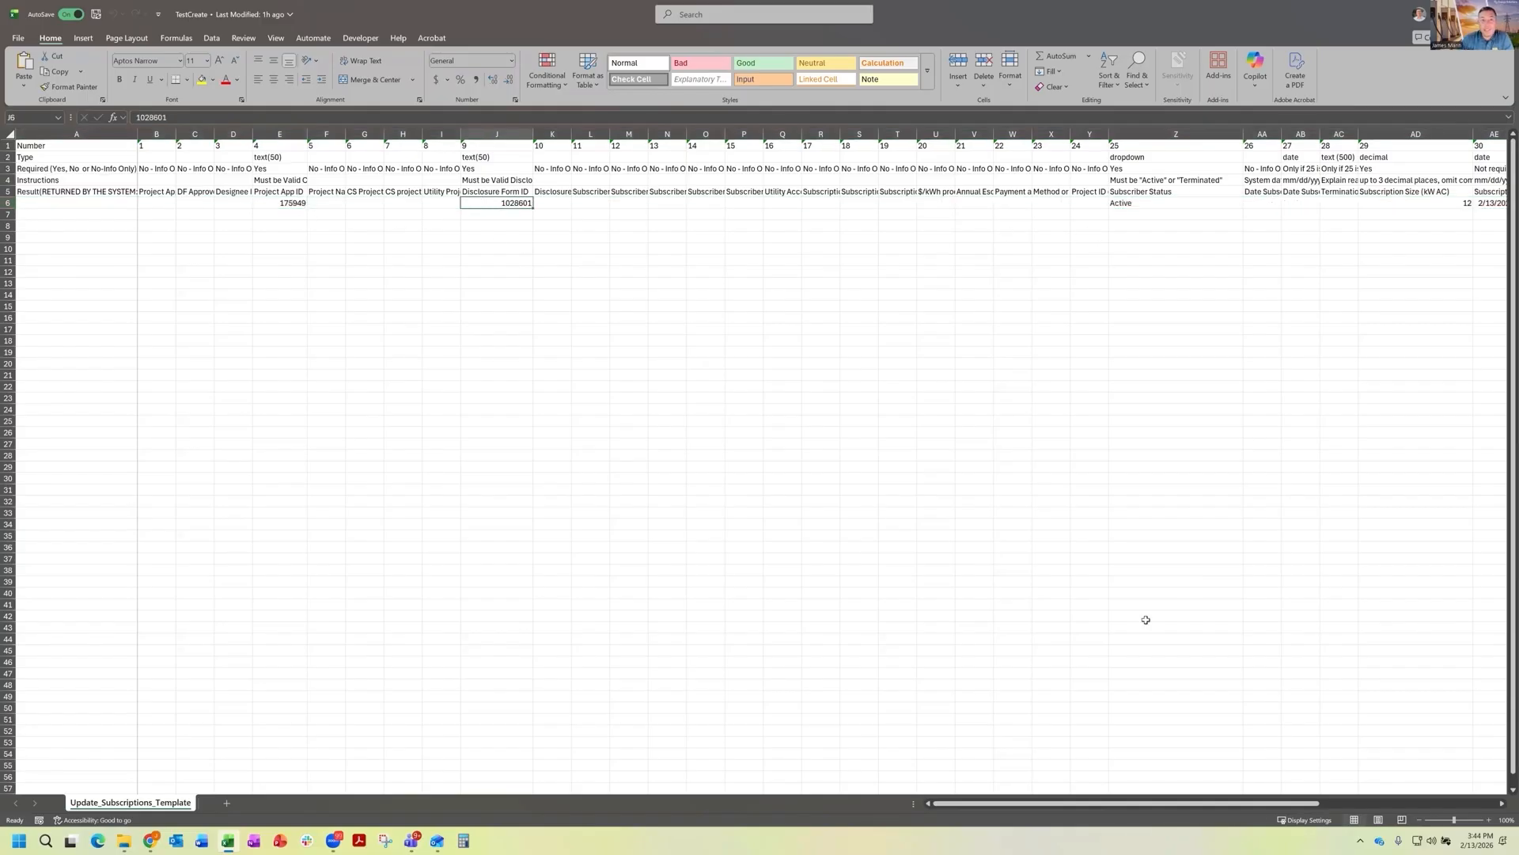
Step: Examine the data row's Subscriber Status, Subscription Size, size effective date, subscriber type, last 5 digits field and Date Subscriber Sent to Utility
left_click_drag(1174, 803, 1312, 805)
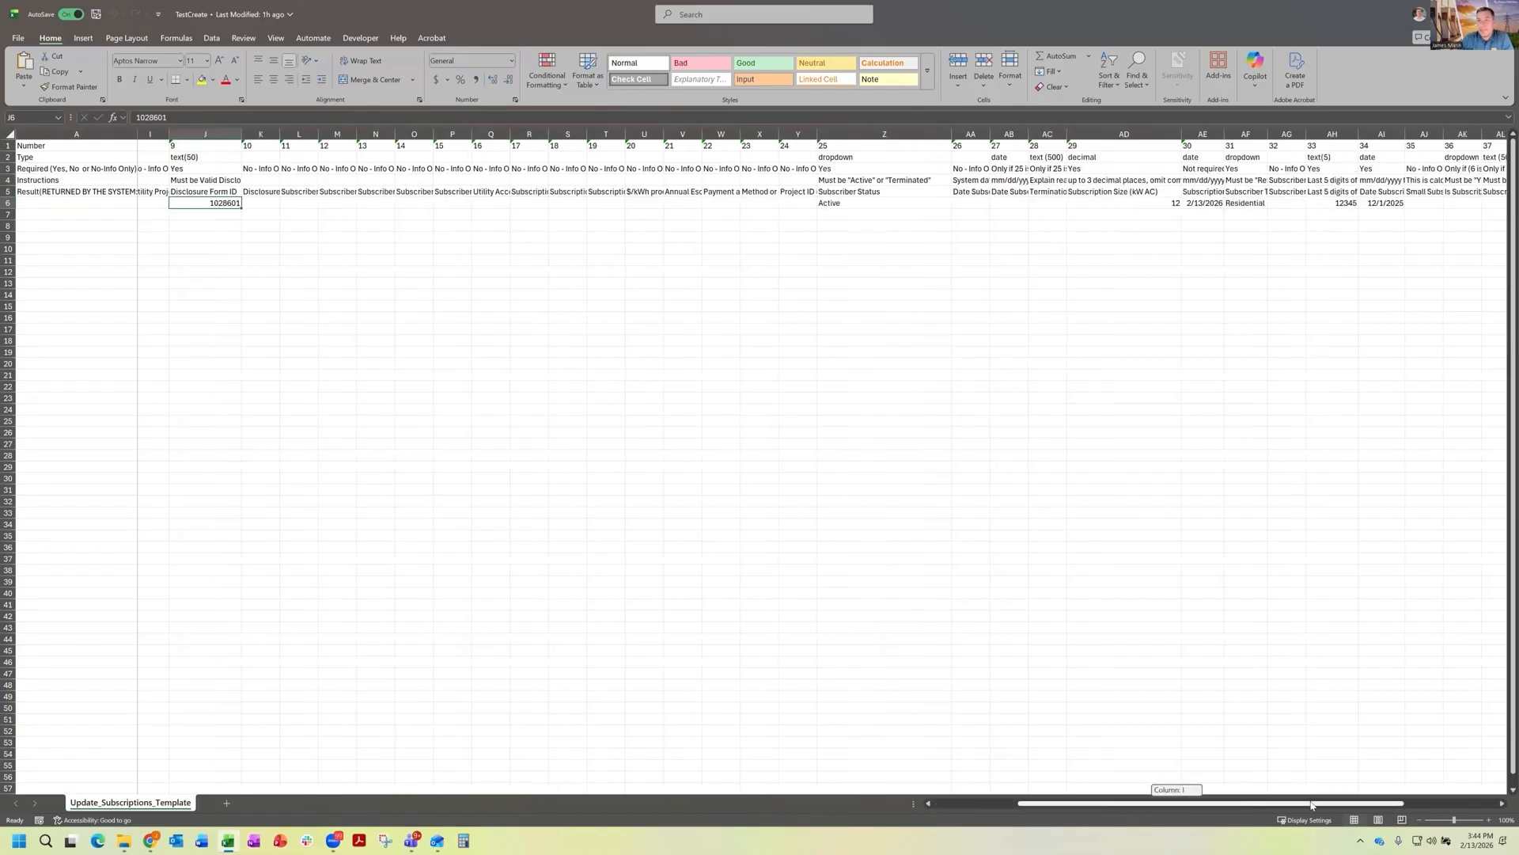
scroll(823, 309, "right", 2)
left_click(693, 205)
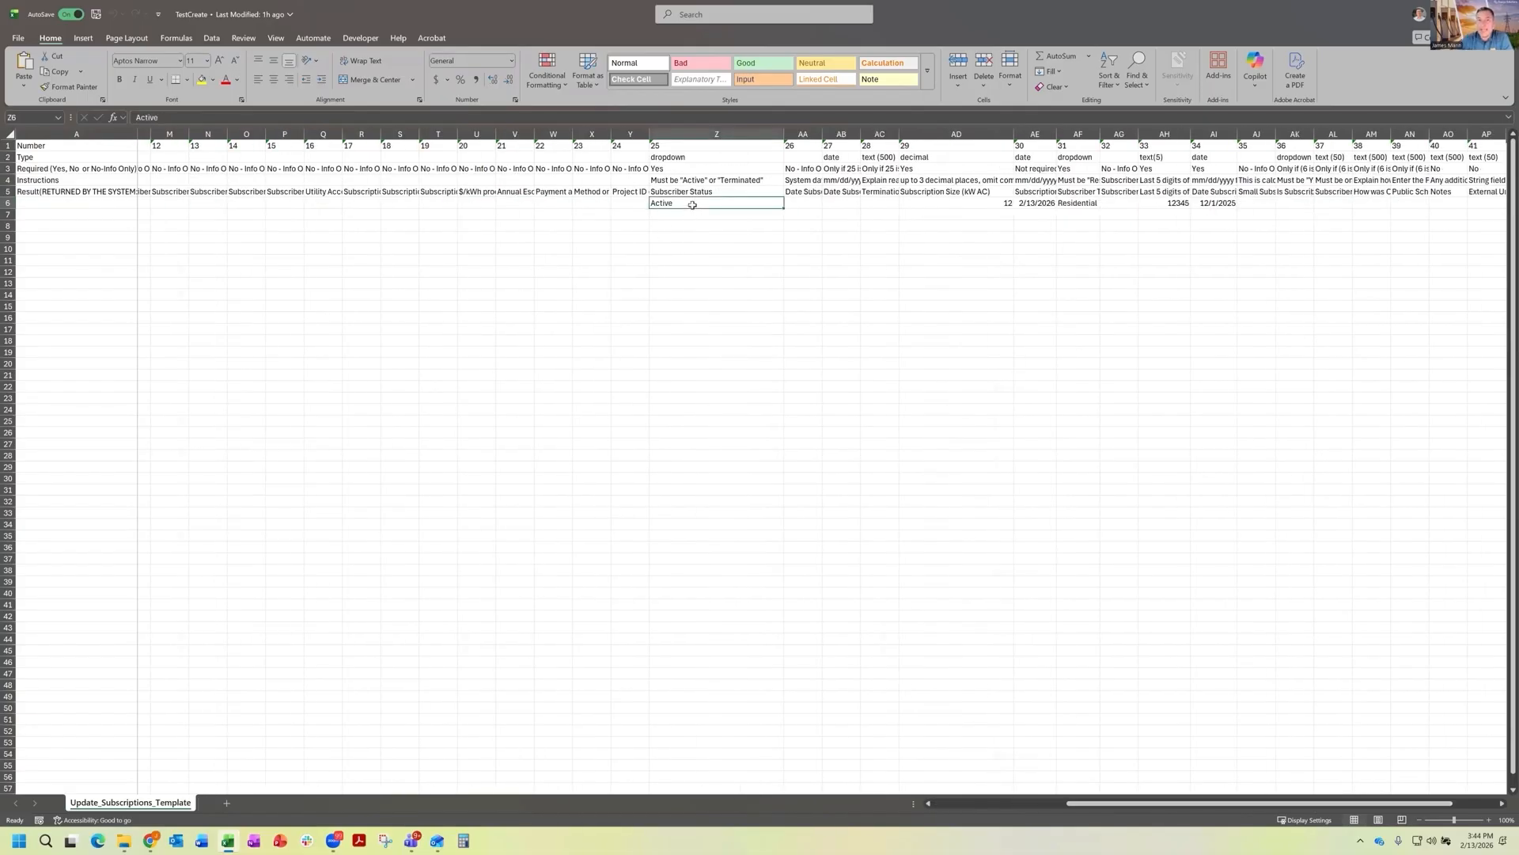
left_click(988, 204)
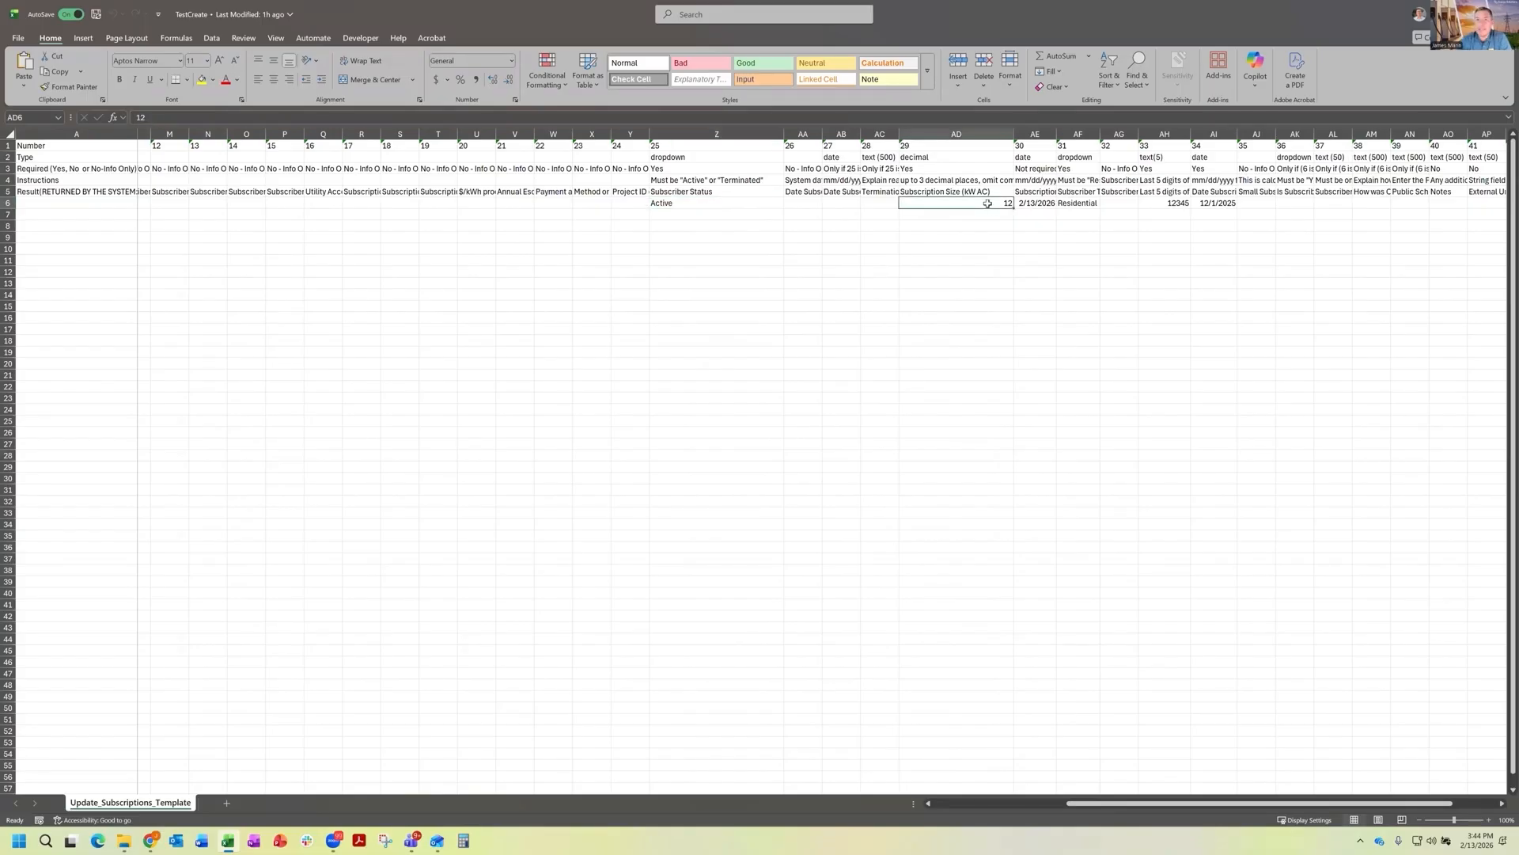
left_click(1045, 204)
left_click(1043, 193)
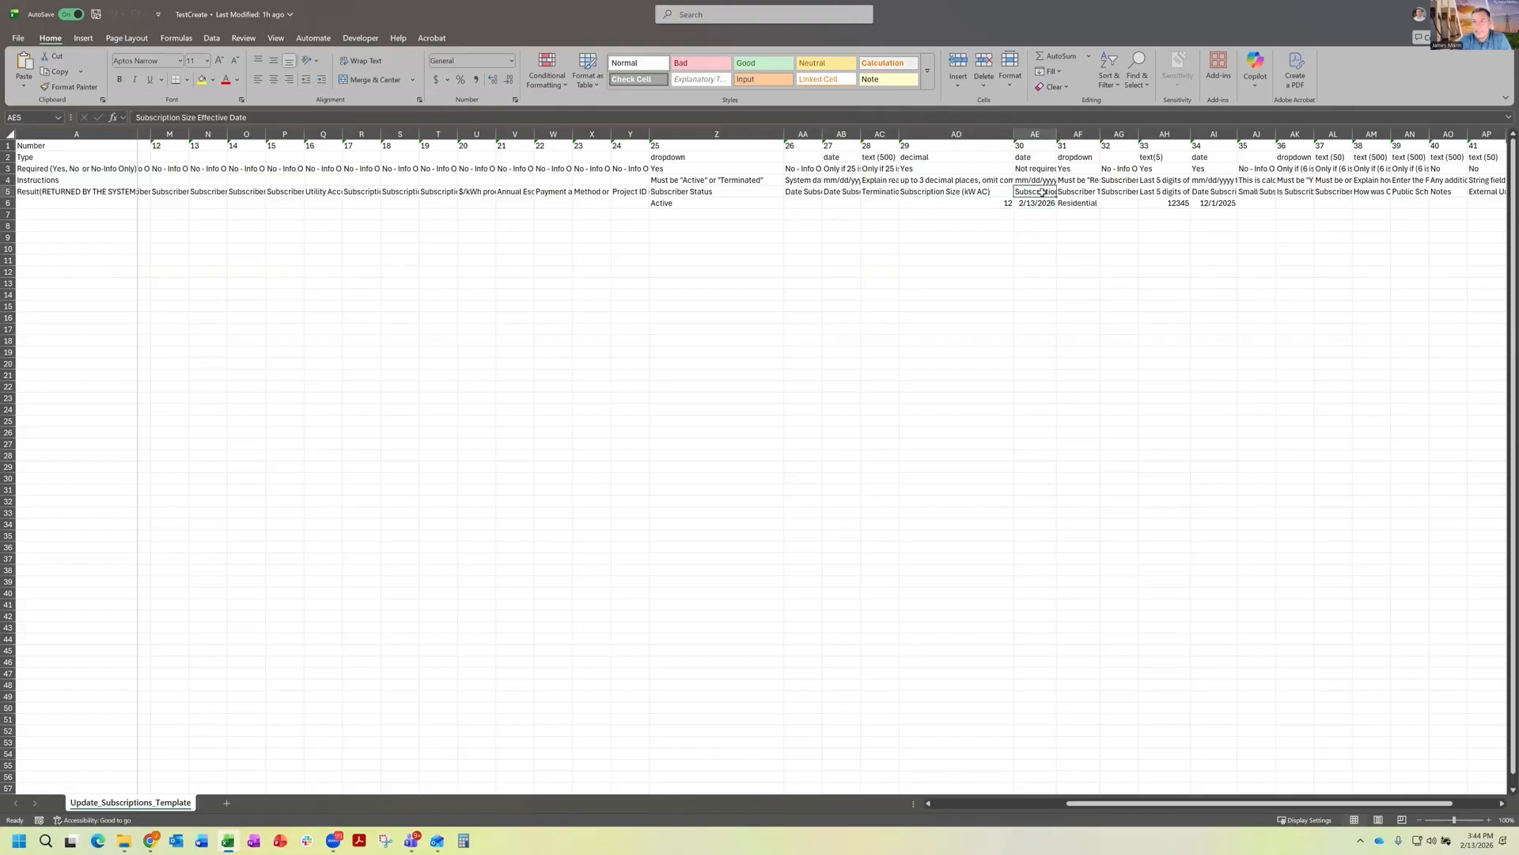
left_click(1070, 203)
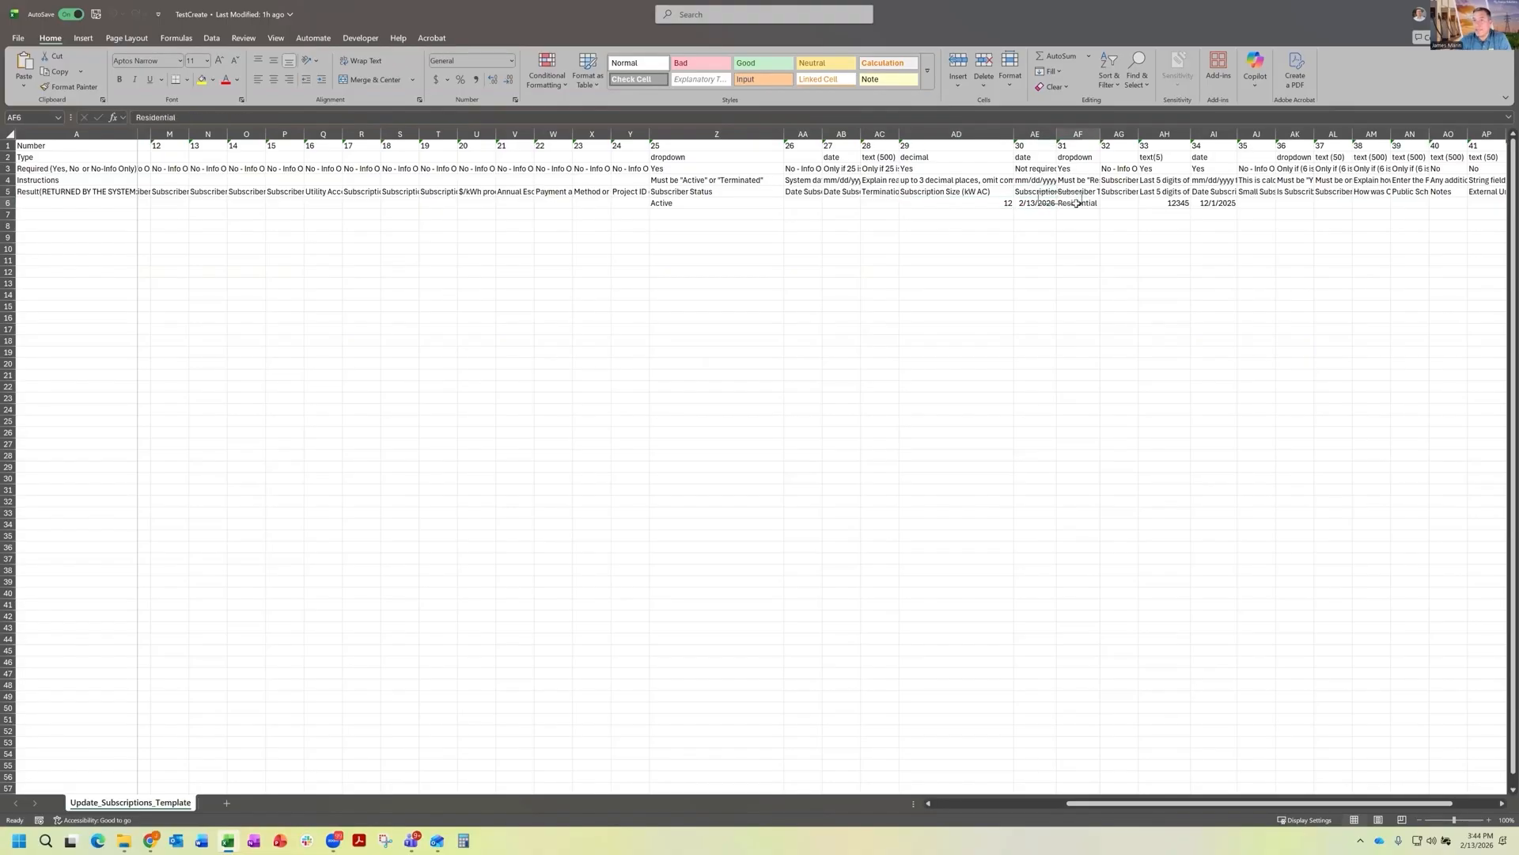
left_click(1169, 204)
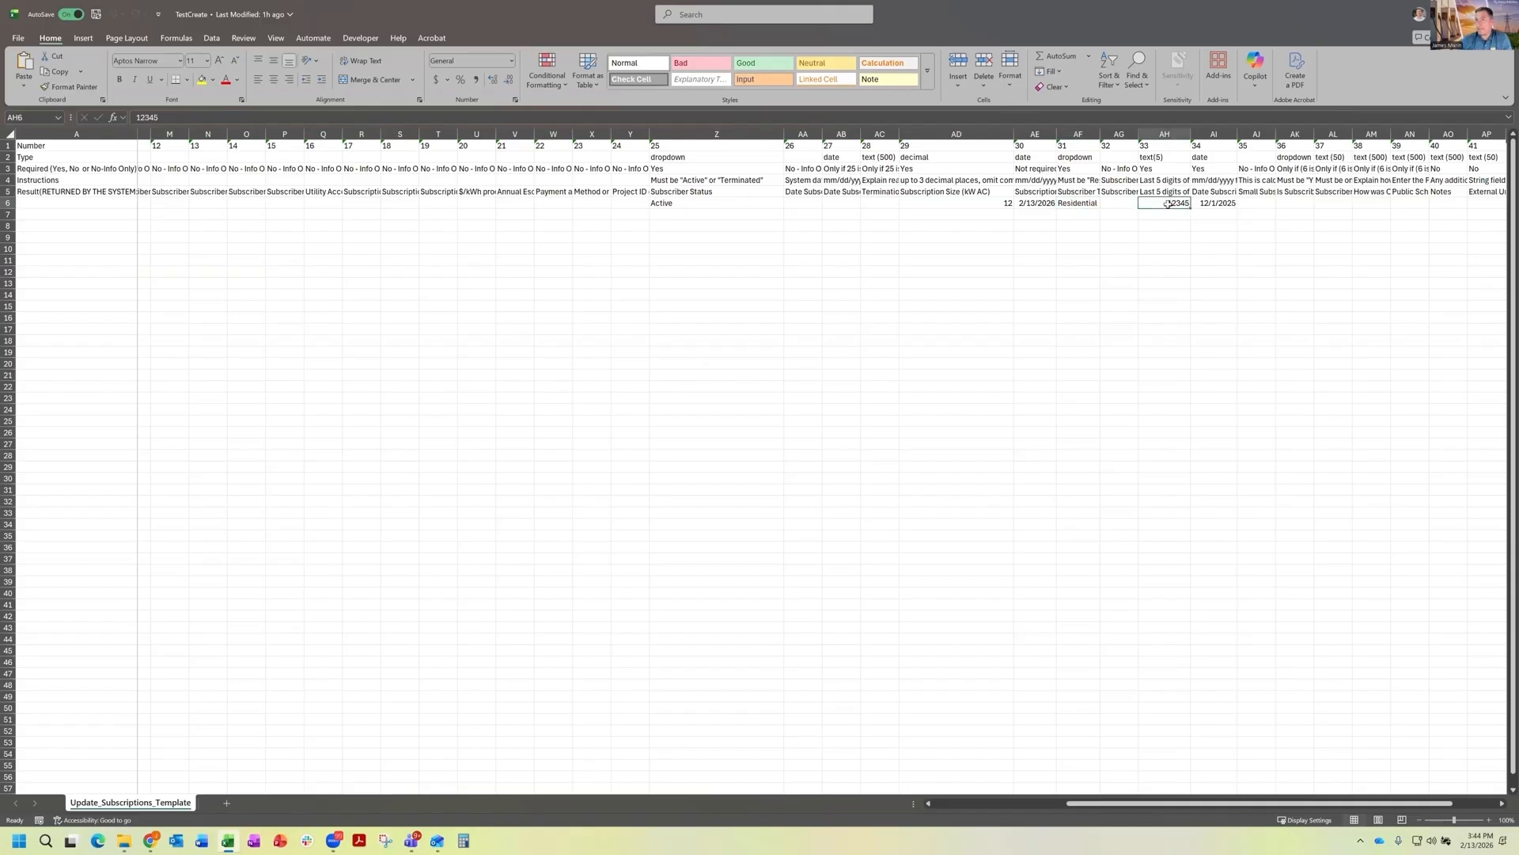
left_click(1219, 204)
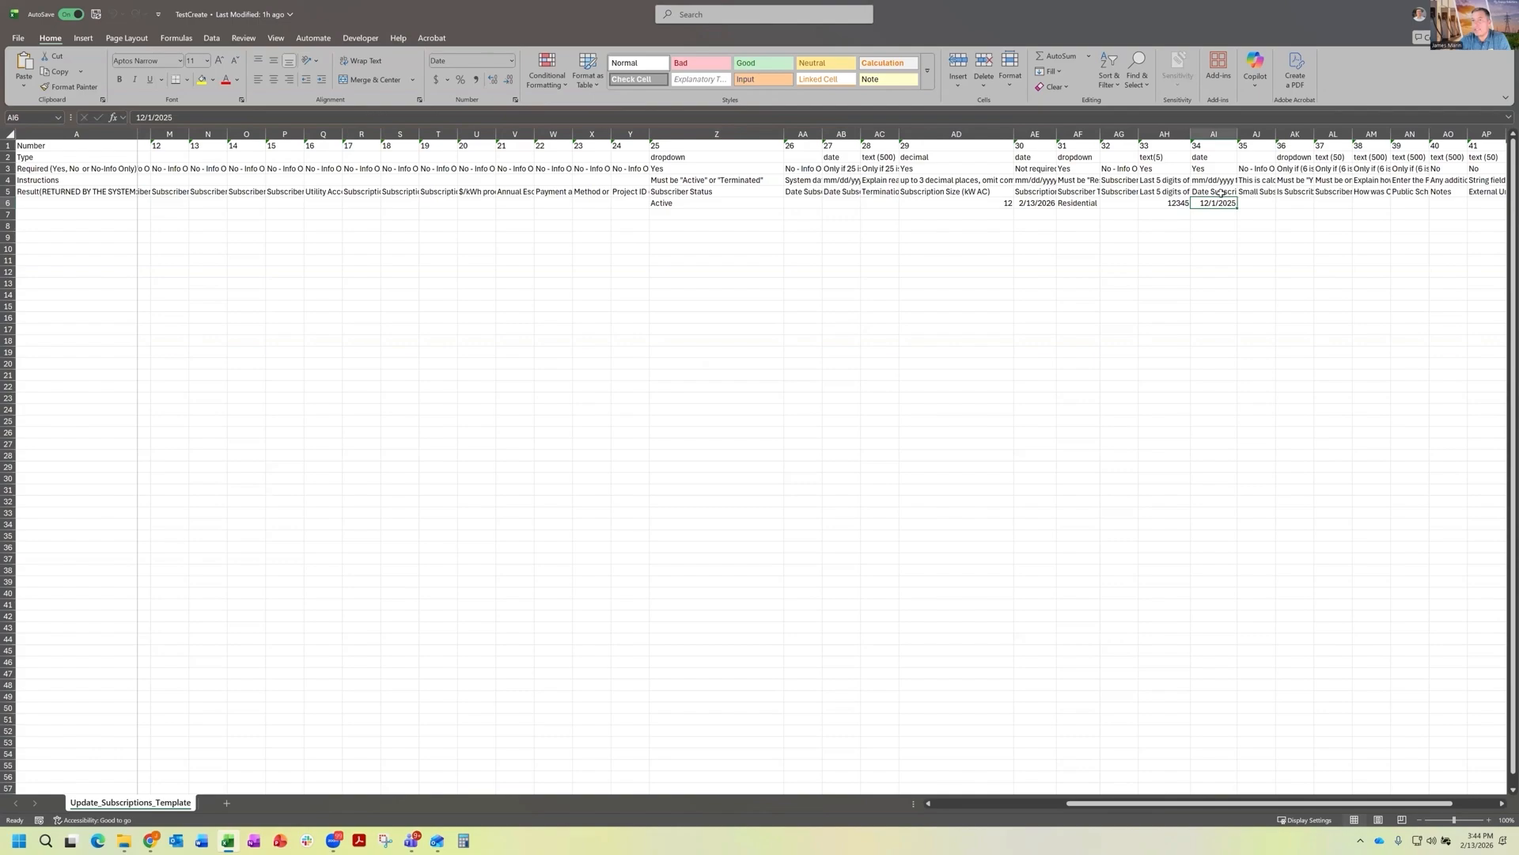
left_click(1221, 192)
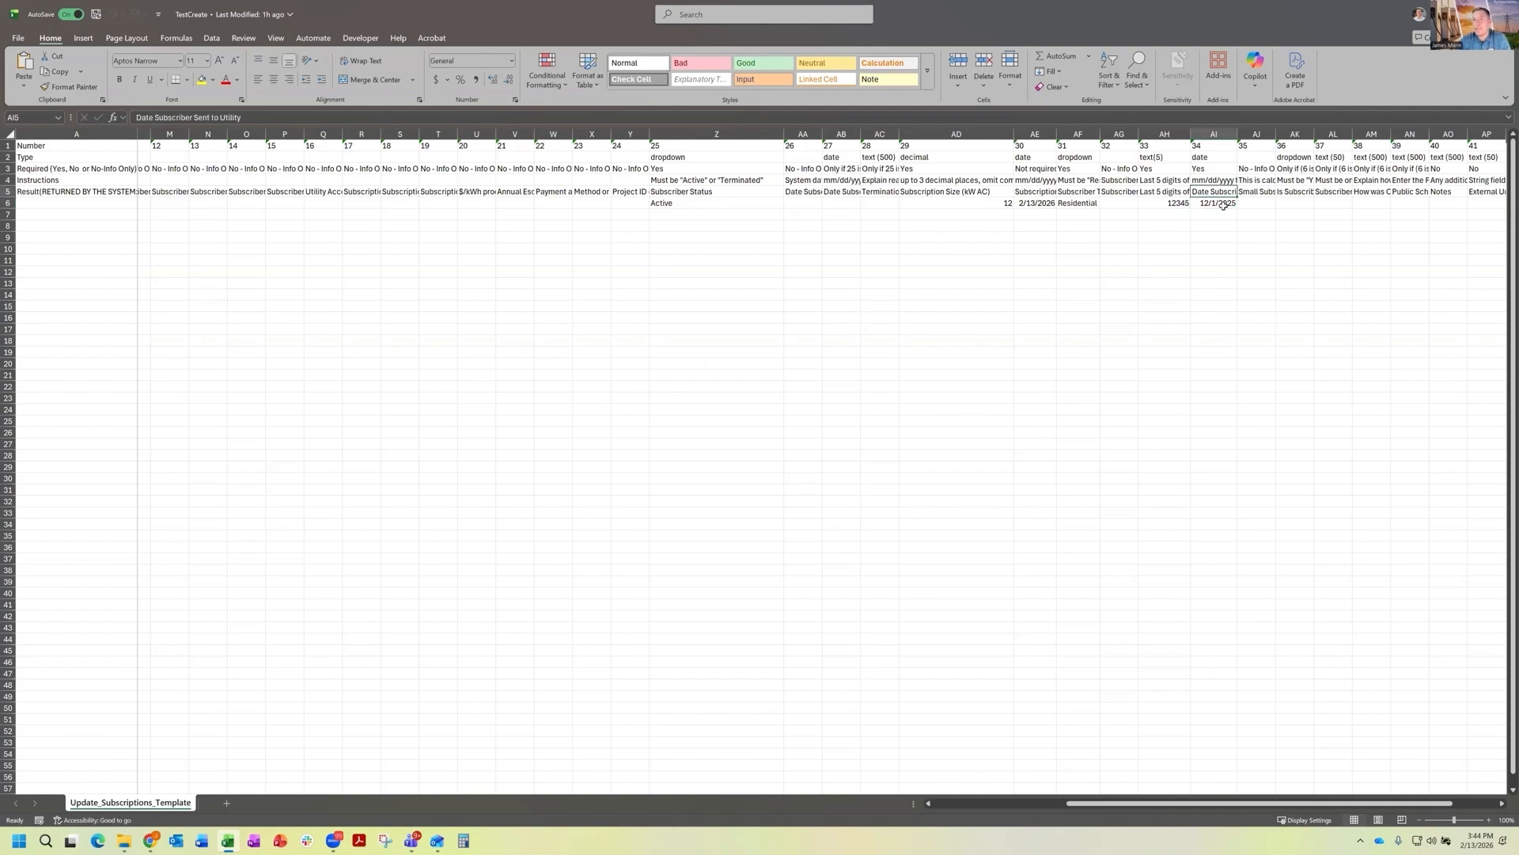
left_click(12, 203)
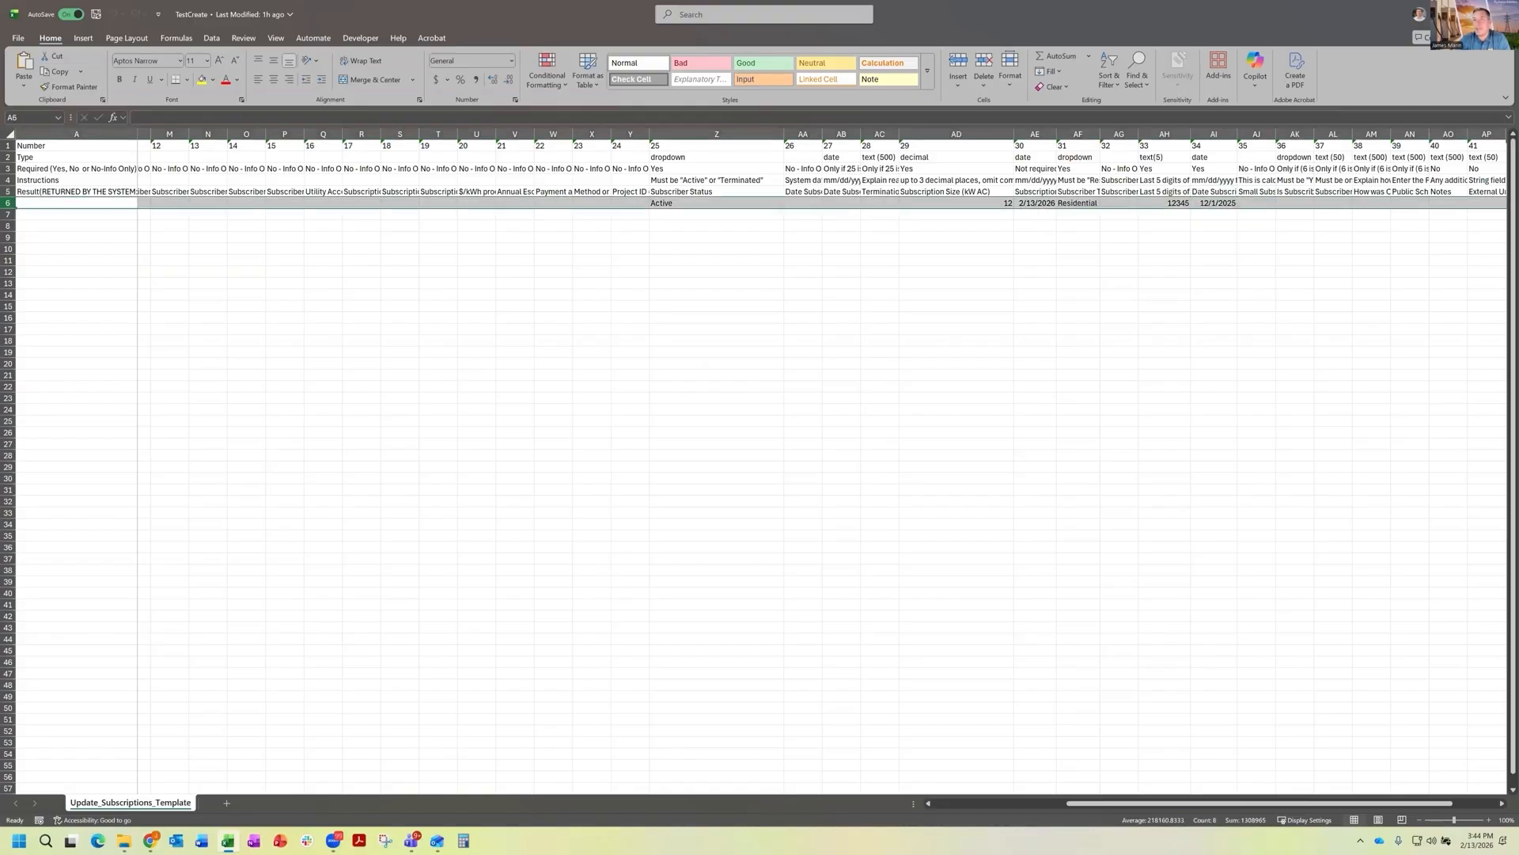
Step: Close the TestCreate workbook, move the Subscription Test folder window aside and import the selected TestCreate file in the portal
left_click(1502, 14)
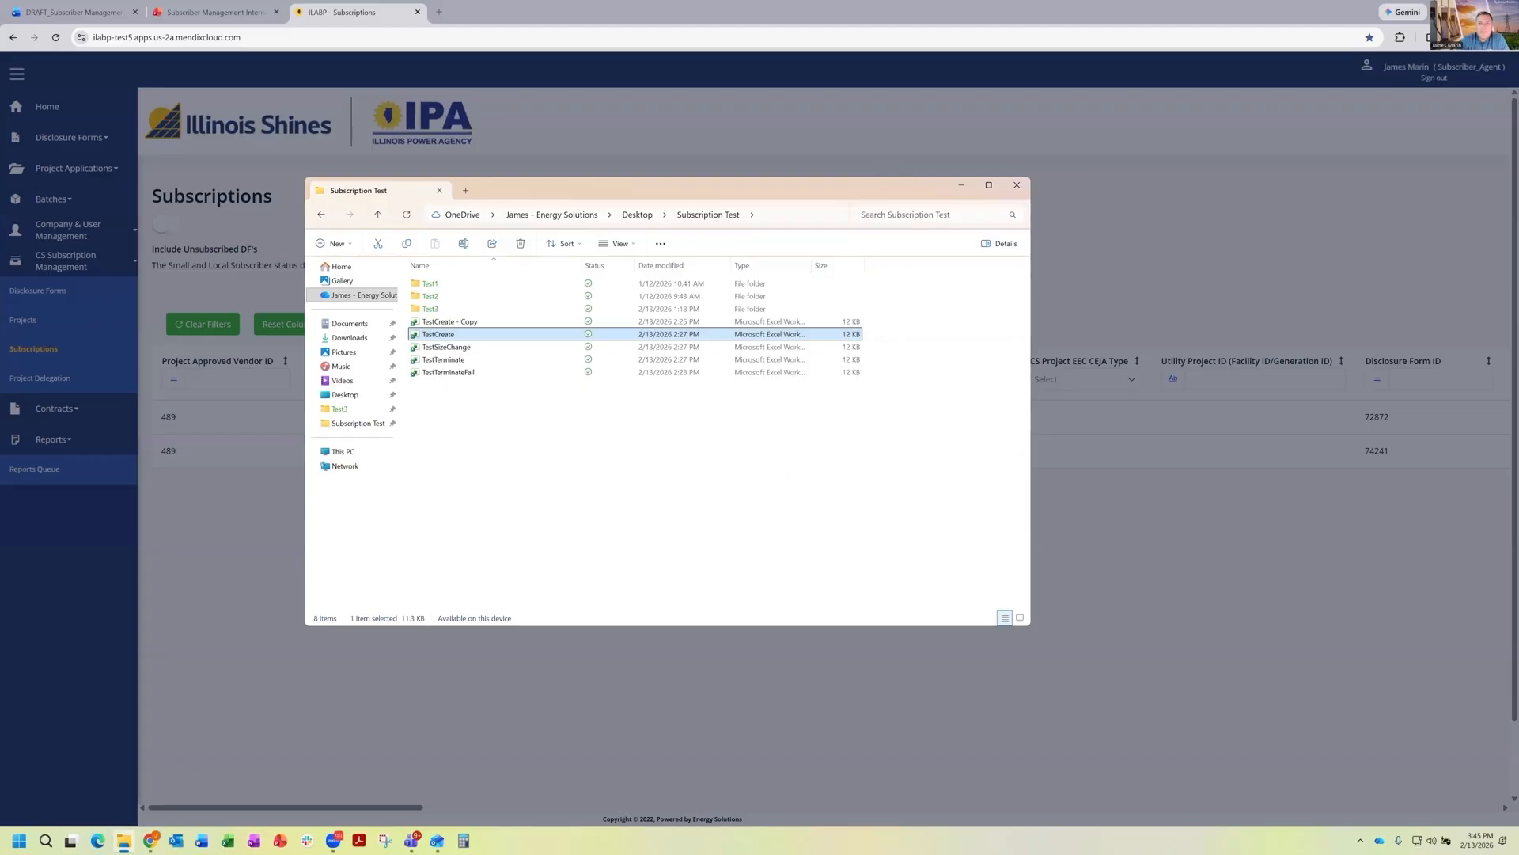
left_click_drag(871, 187, 562, 202)
left_click(652, 199)
left_click(797, 343)
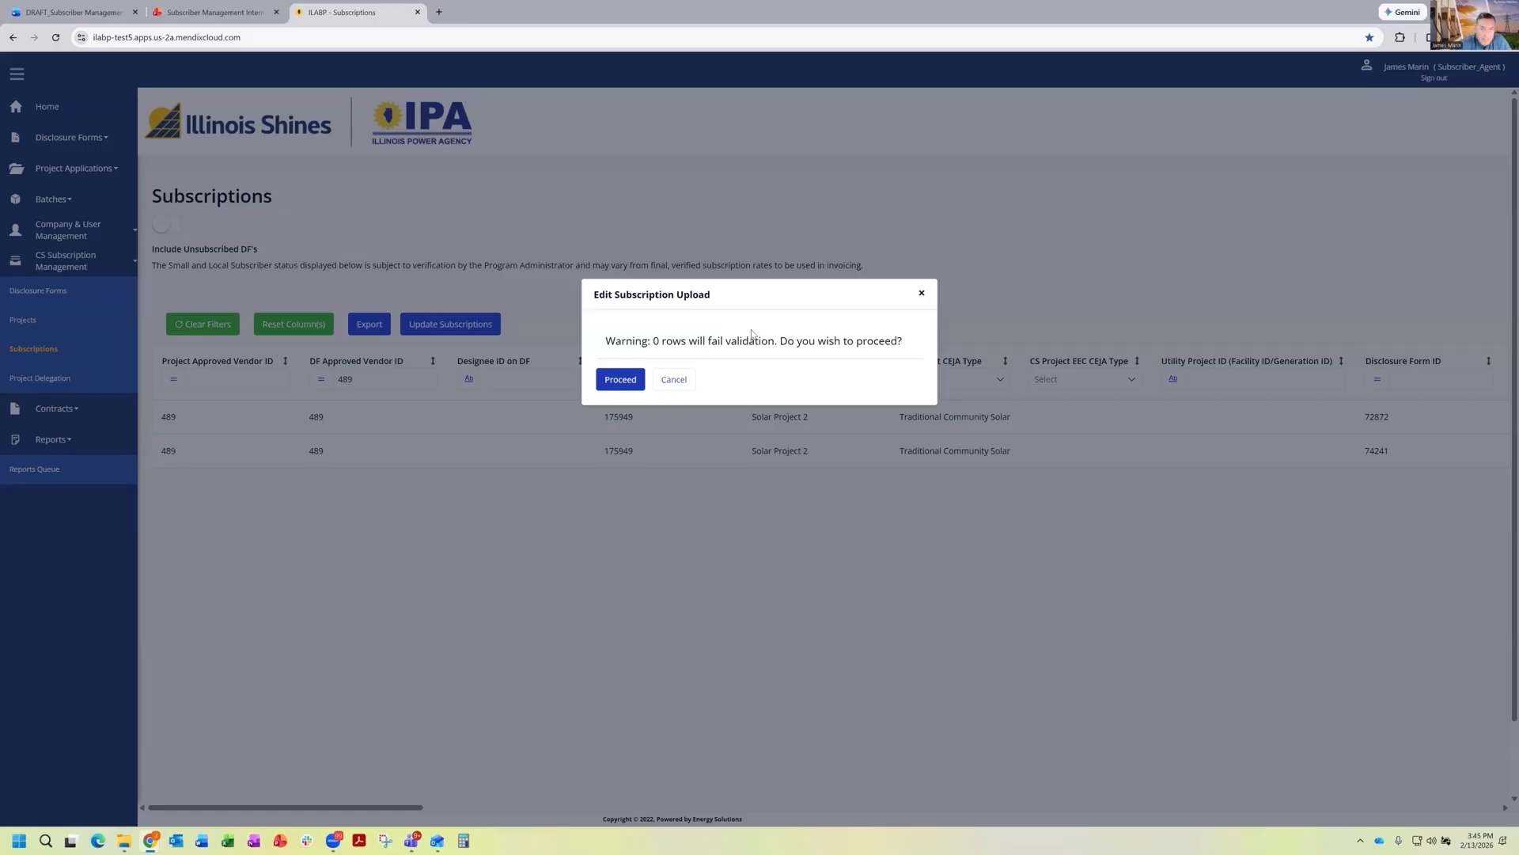
Step: Proceed with the TestCreate subscription upload, acknowledge the processing notice and look over the updated subscriptions list
double_click(655, 342)
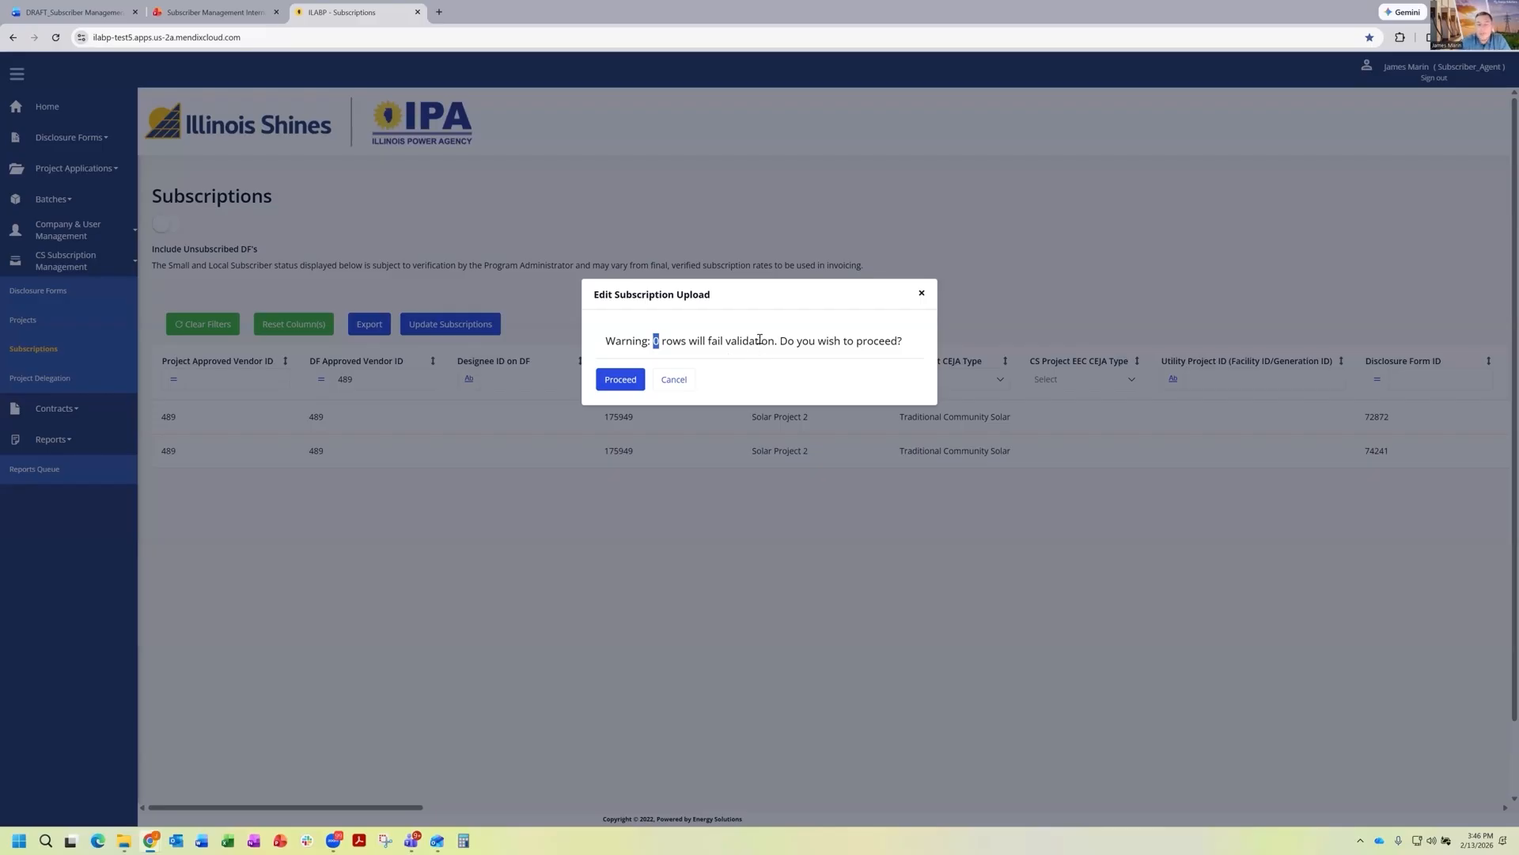
left_click(760, 340)
left_click(600, 387)
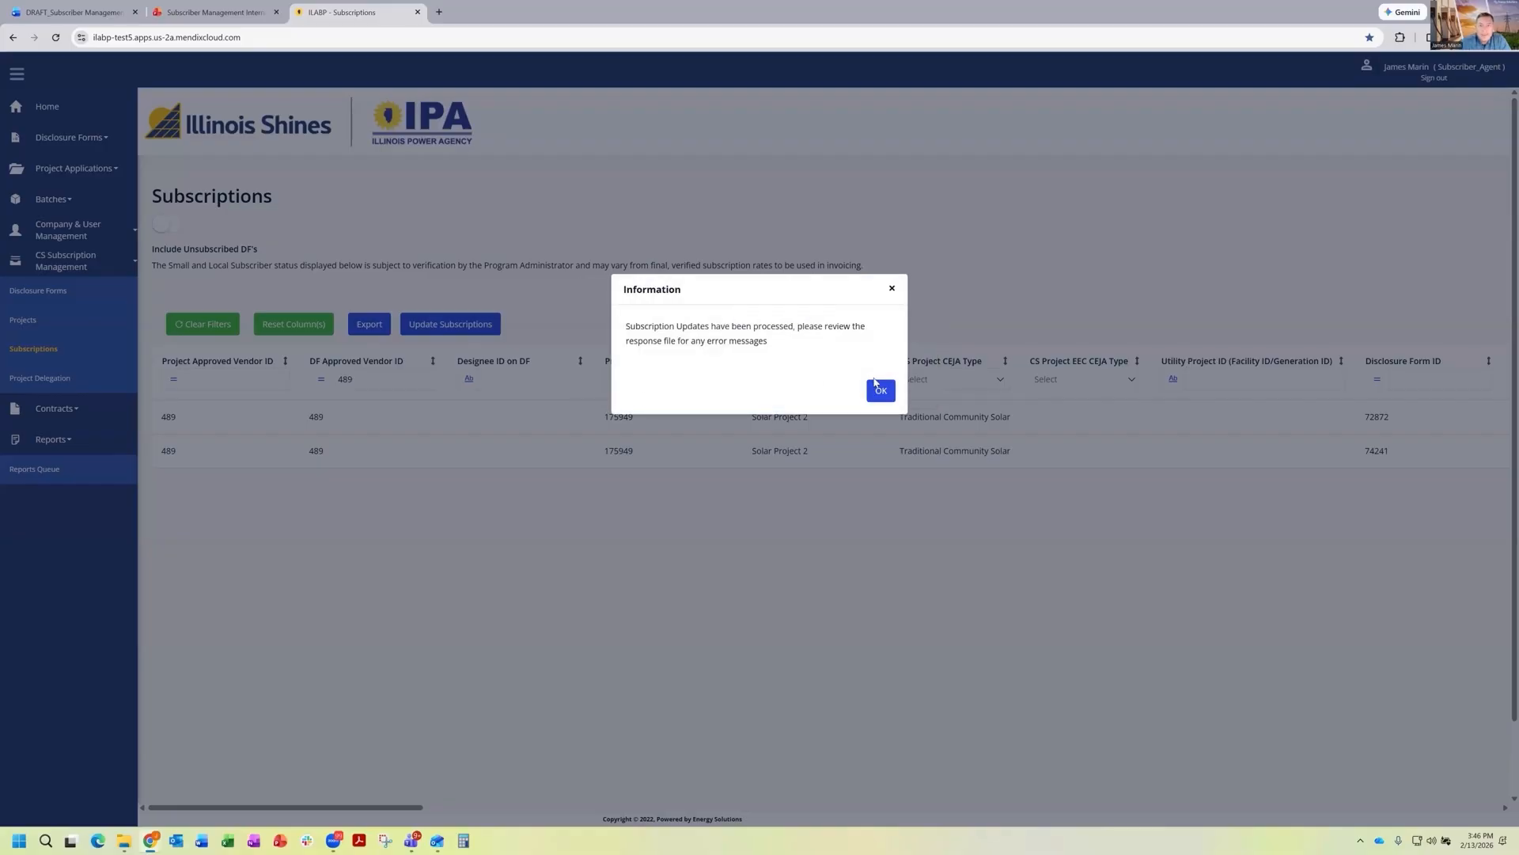
left_click(881, 391)
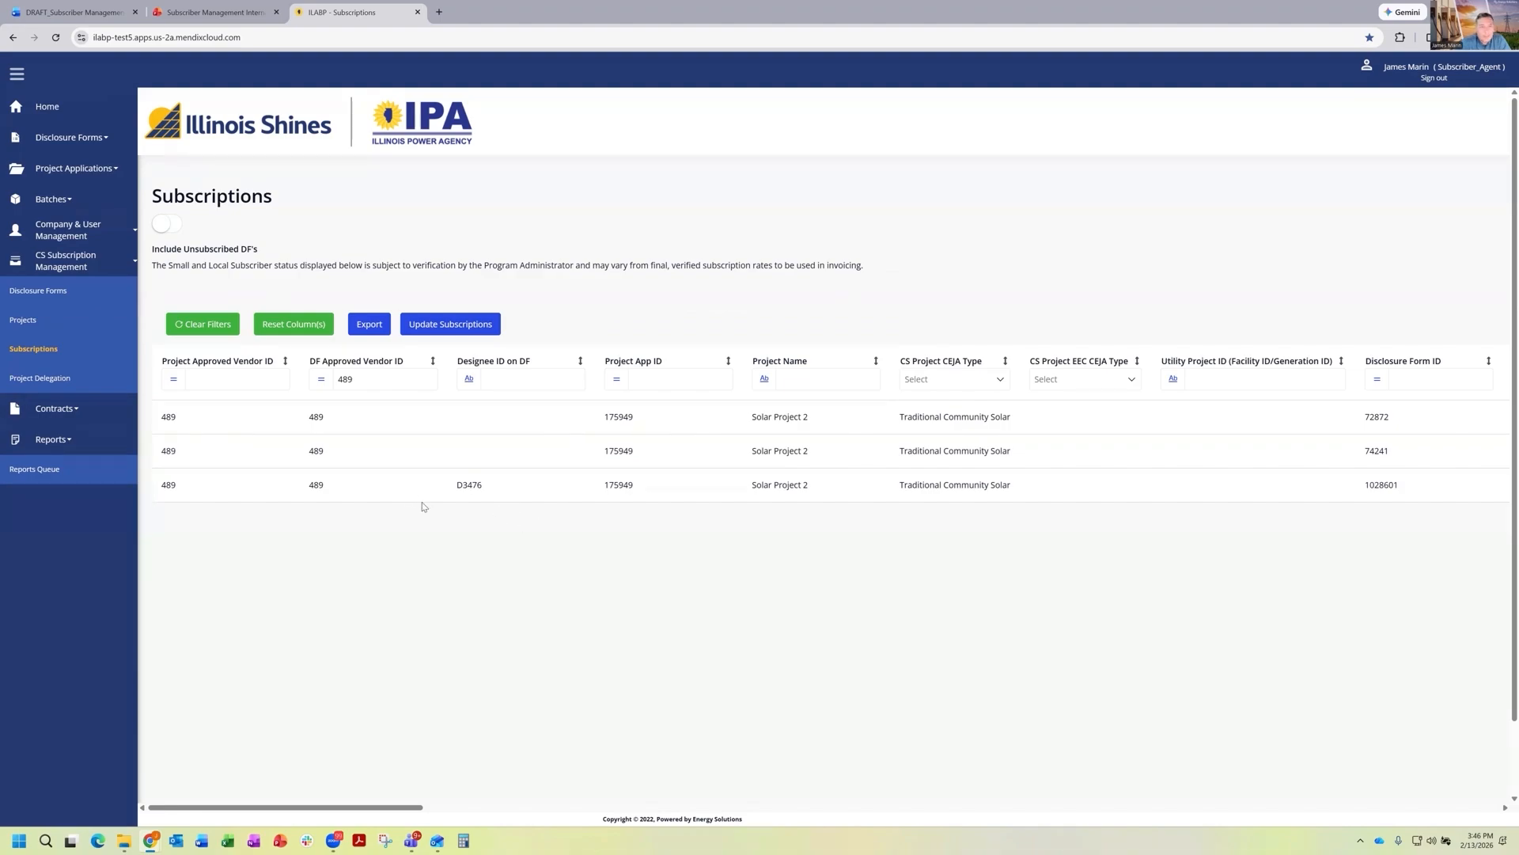
left_click_drag(403, 812, 301, 520)
Step: Open the TestSizeChange workbook from the Subscription Test folder and check the data row's Disclosure Form ID
key("alt+Tab")
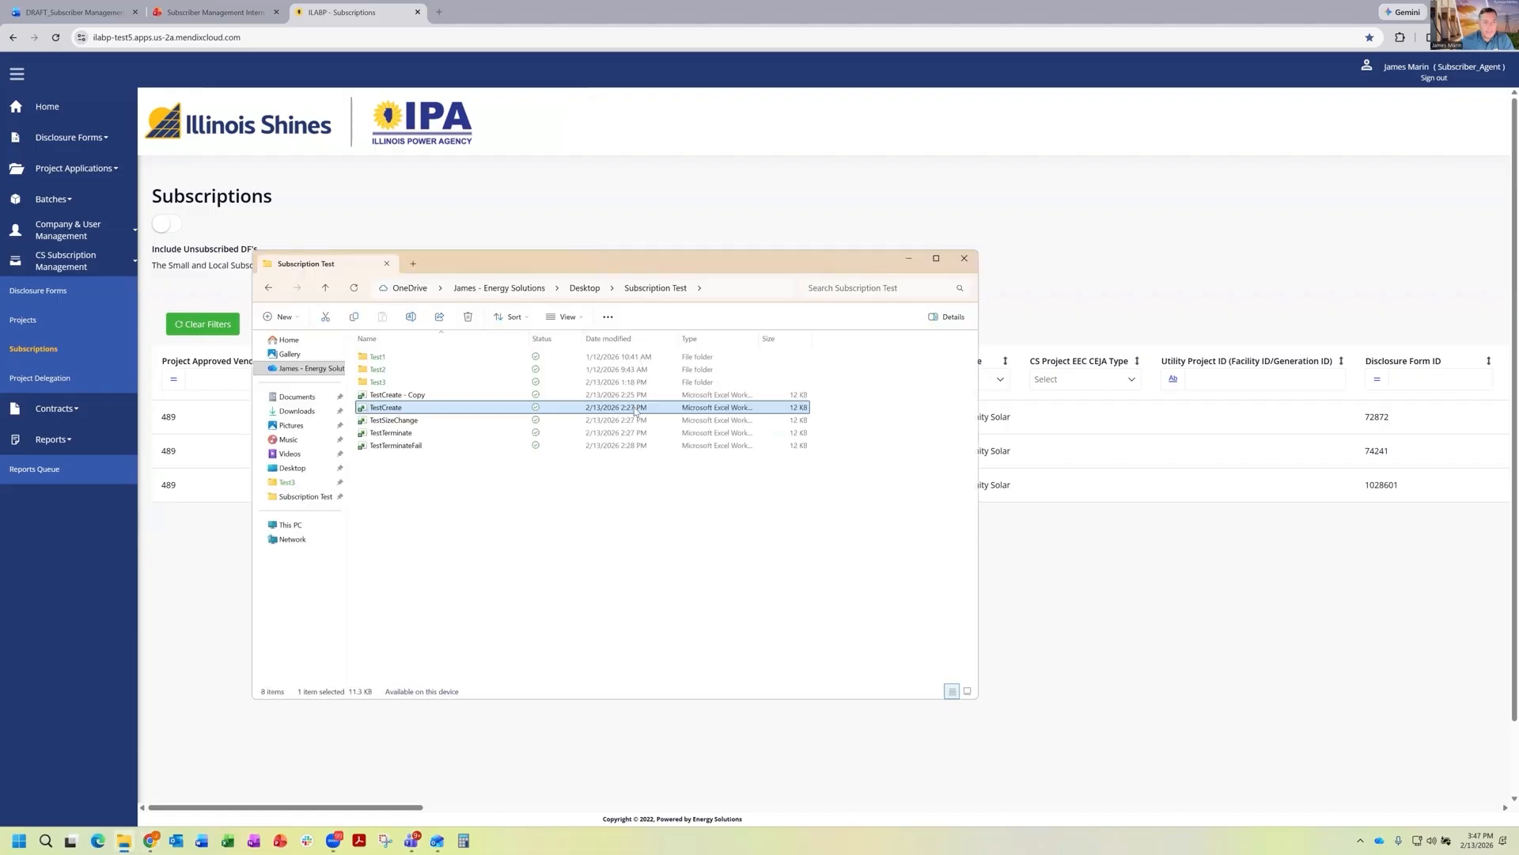
left_click(461, 421)
double_click(461, 421)
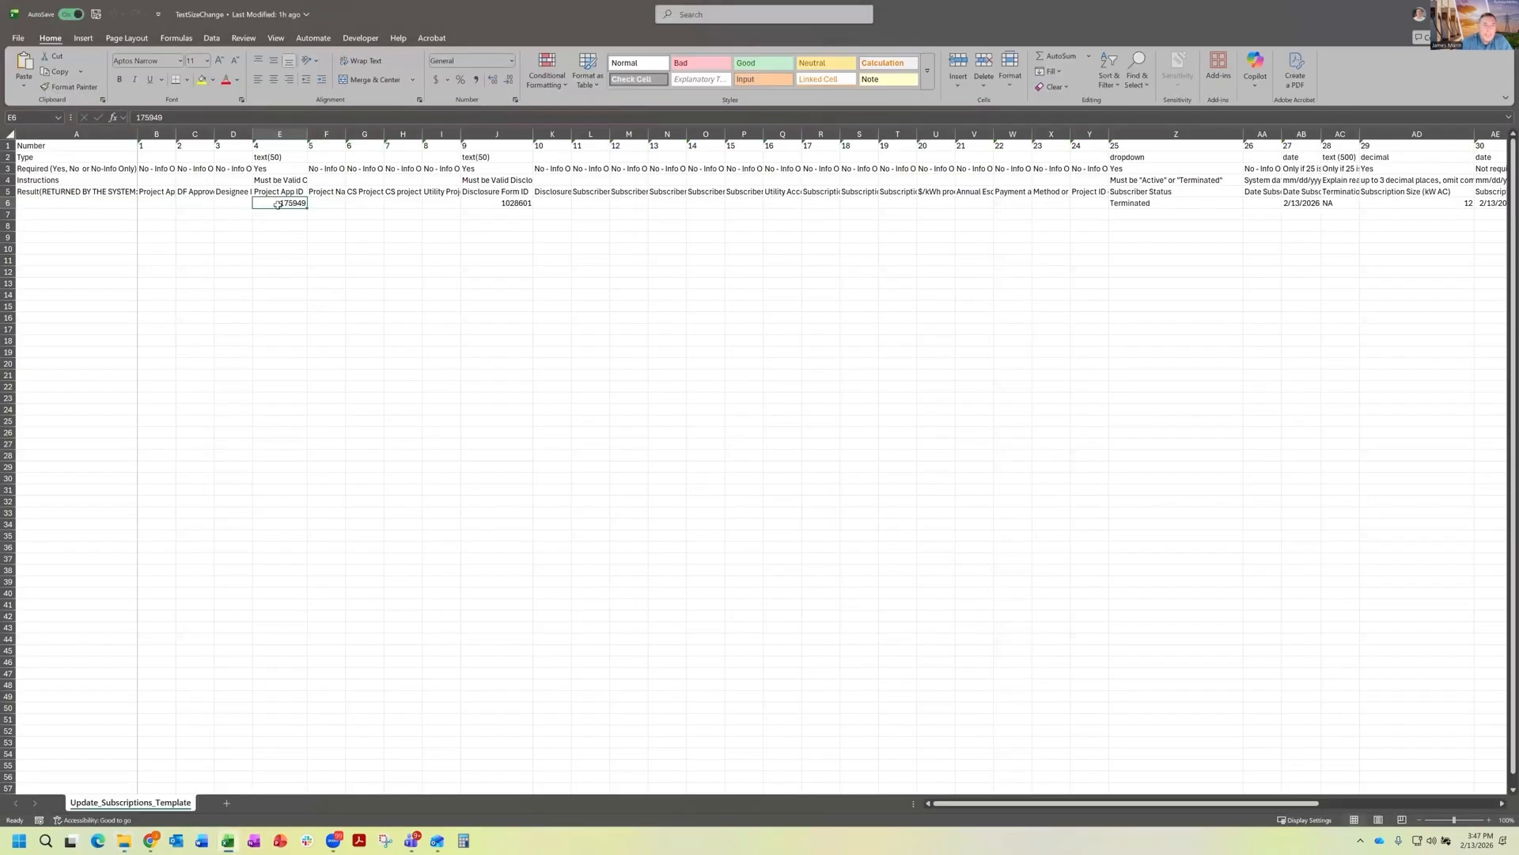
left_click(493, 205)
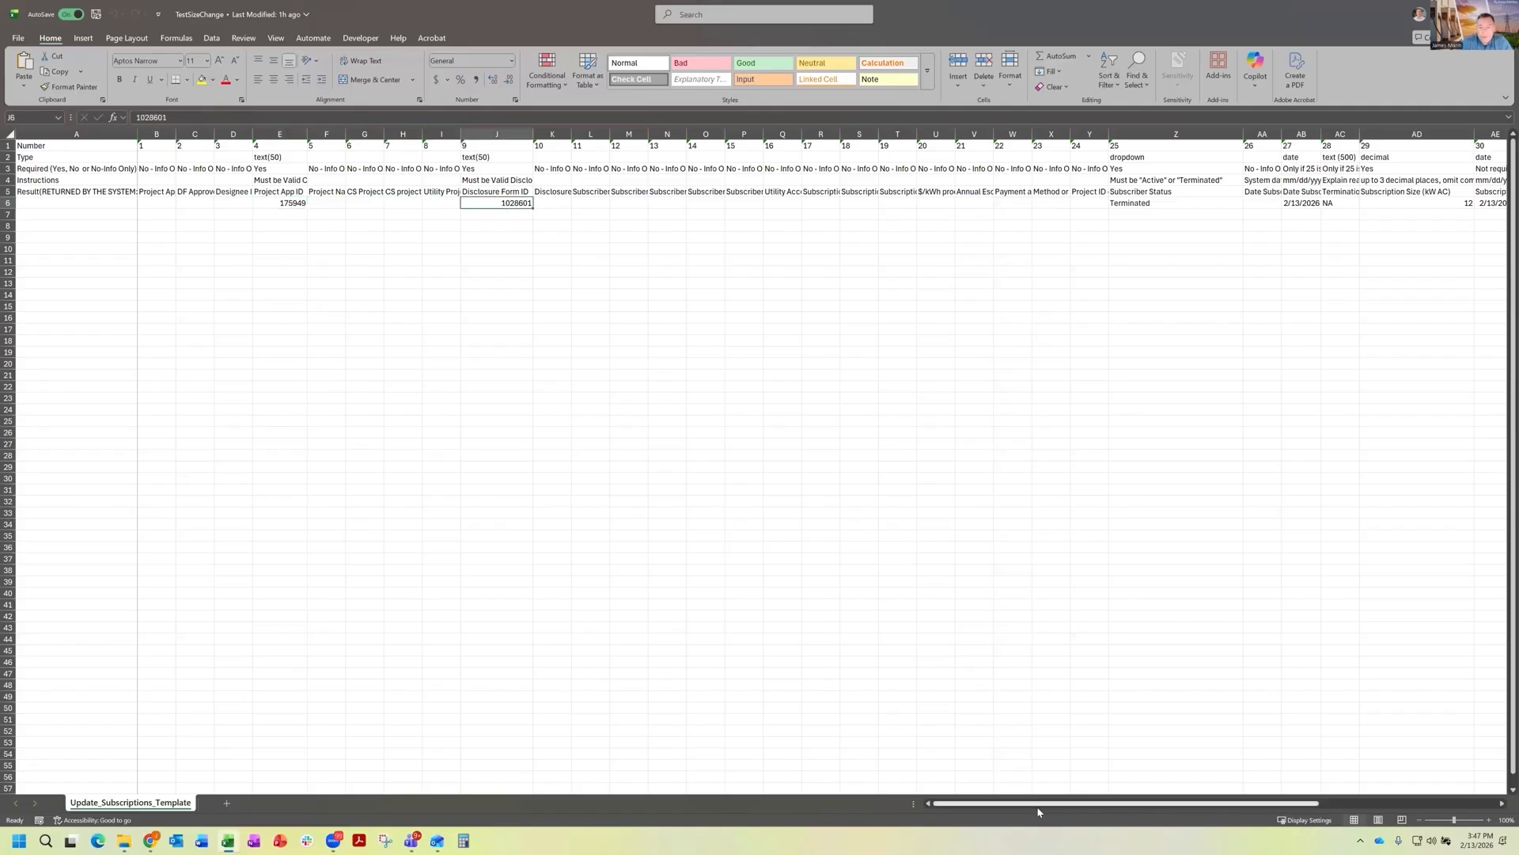
Step: Set the data row's Subscriber Status to Active and its Subscription Size (kW AC) to 15
left_click_drag(1041, 804, 1129, 801)
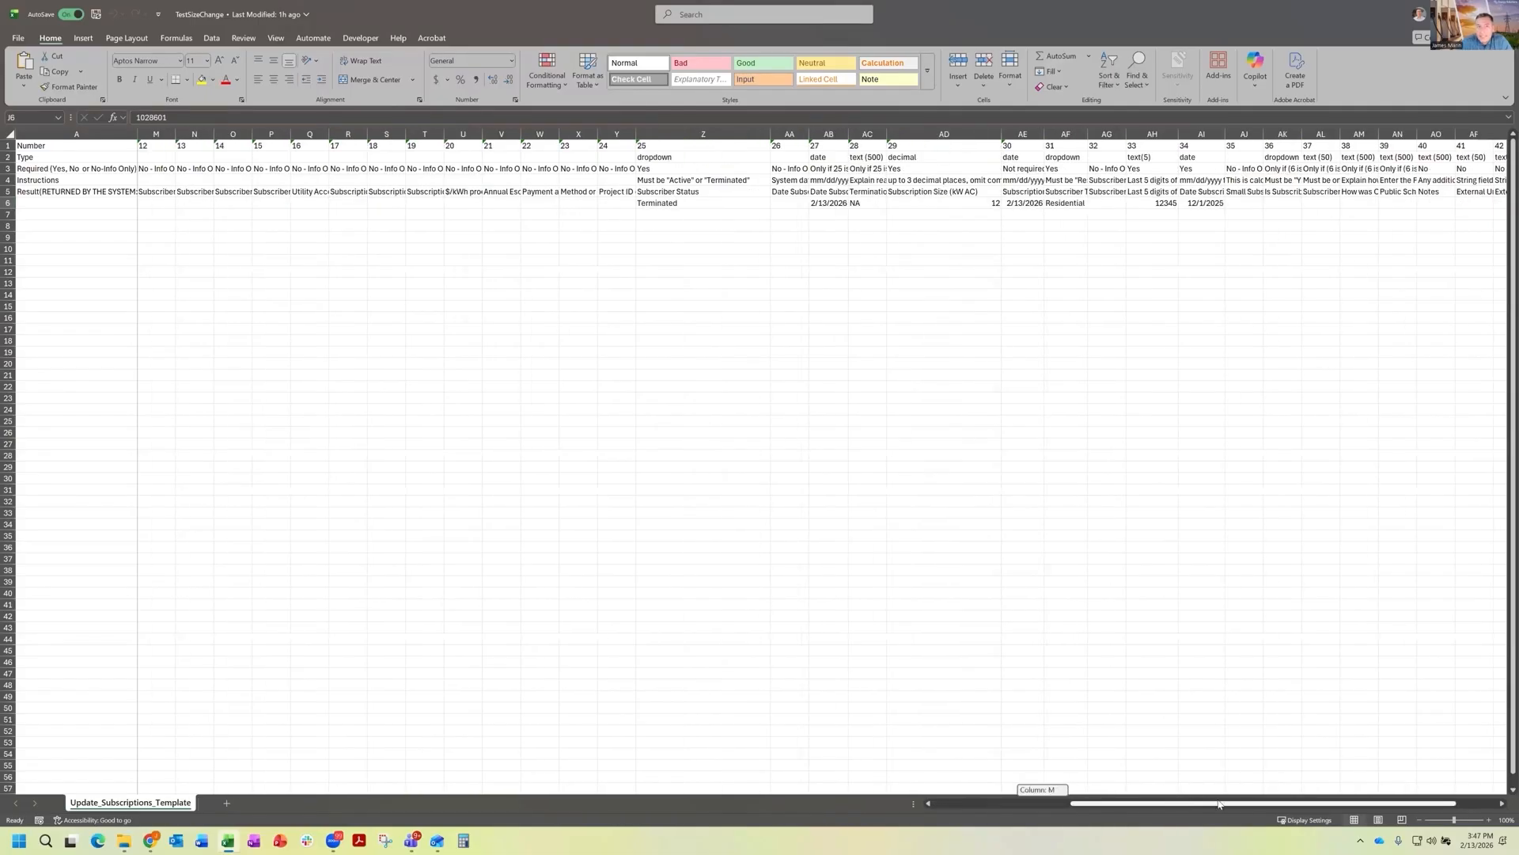
left_click_drag(1219, 804, 1162, 822)
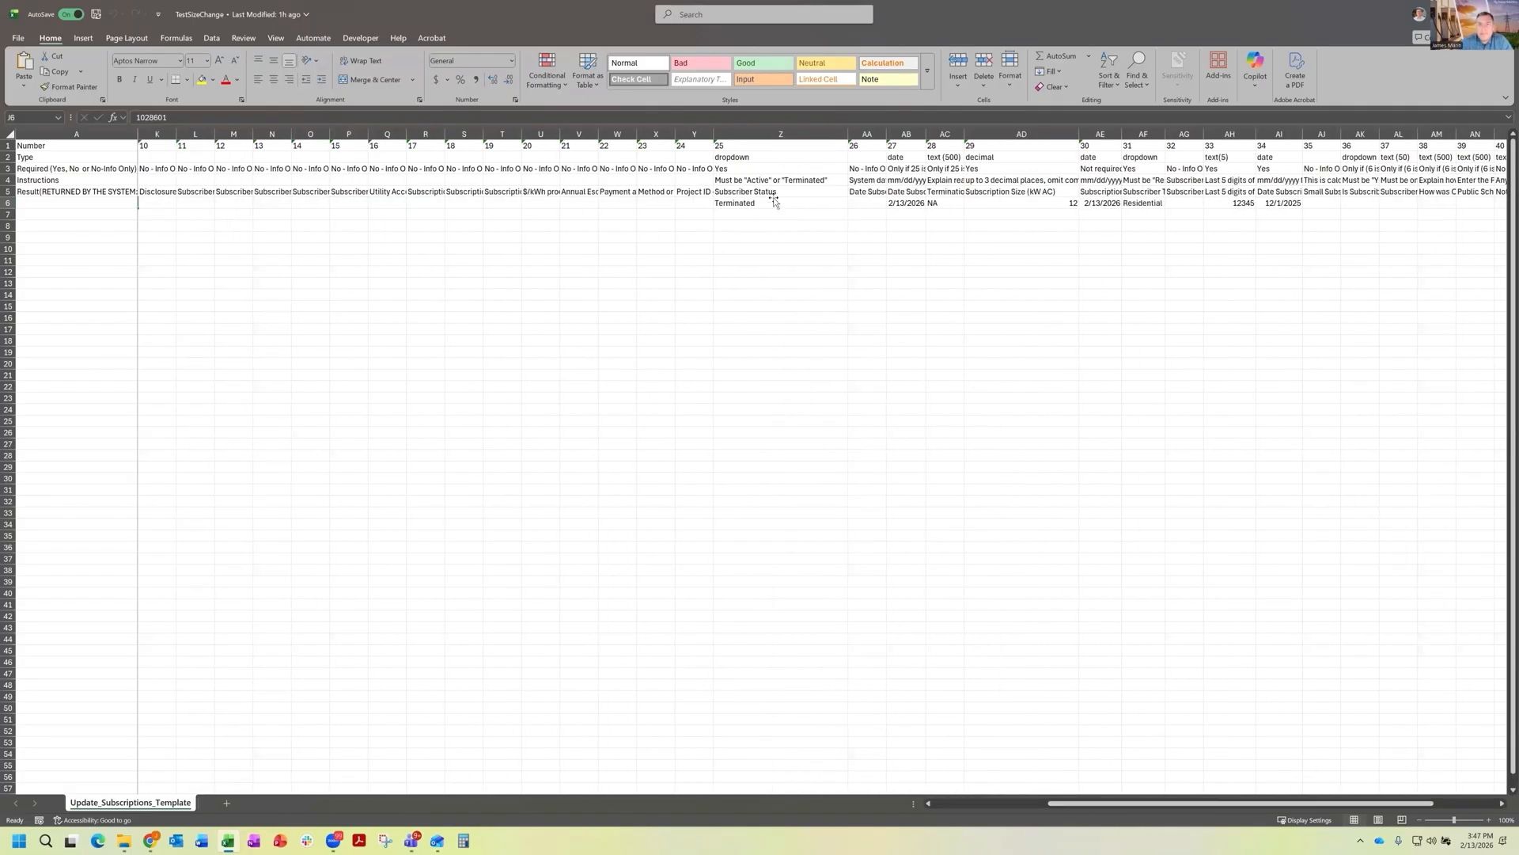
key("ctrl+Right")
key("BackSpace")
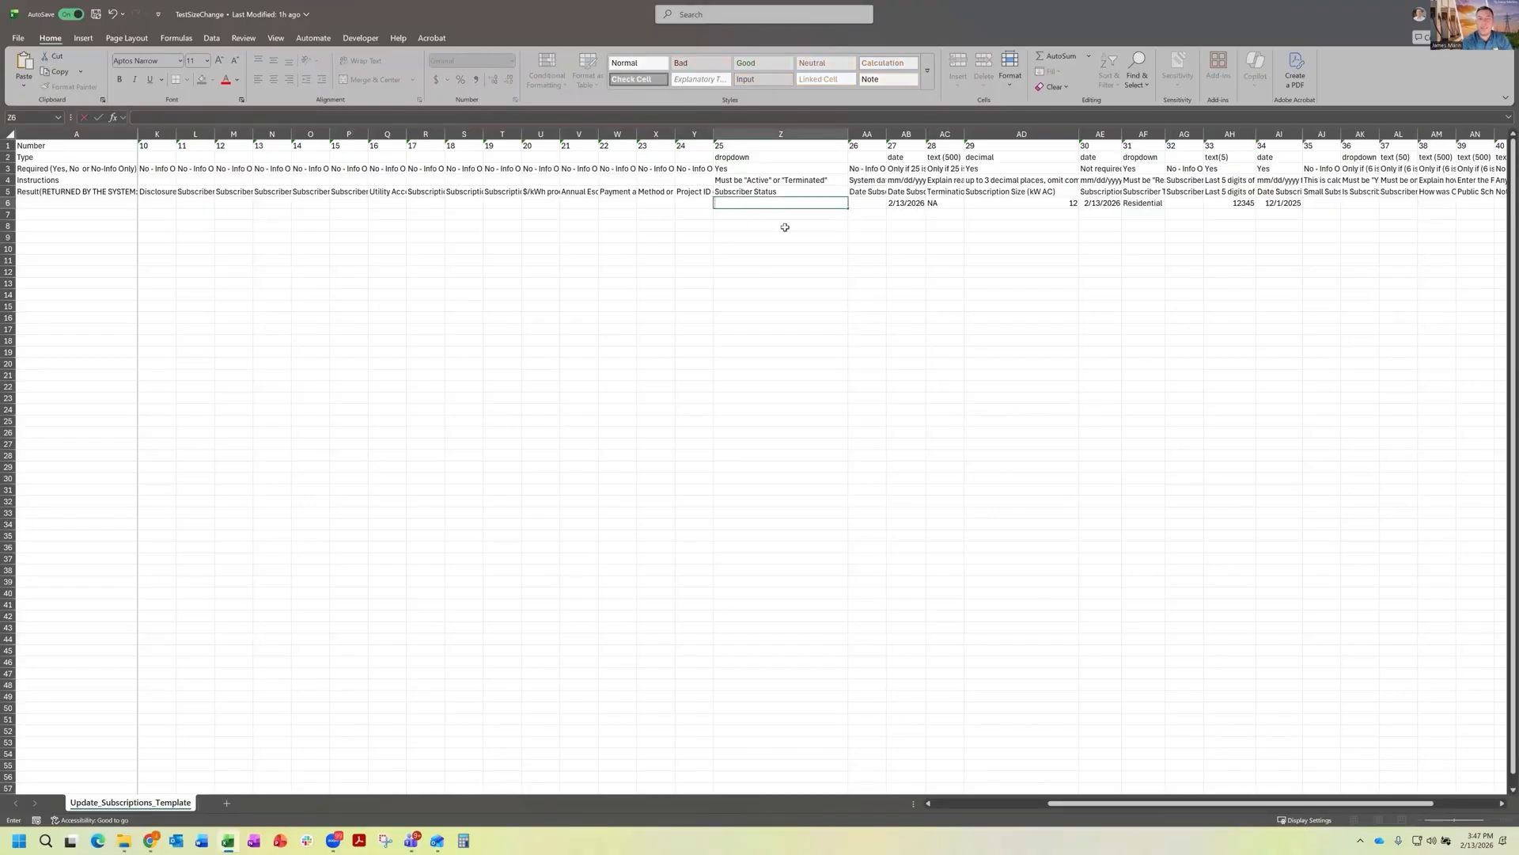
type("Active")
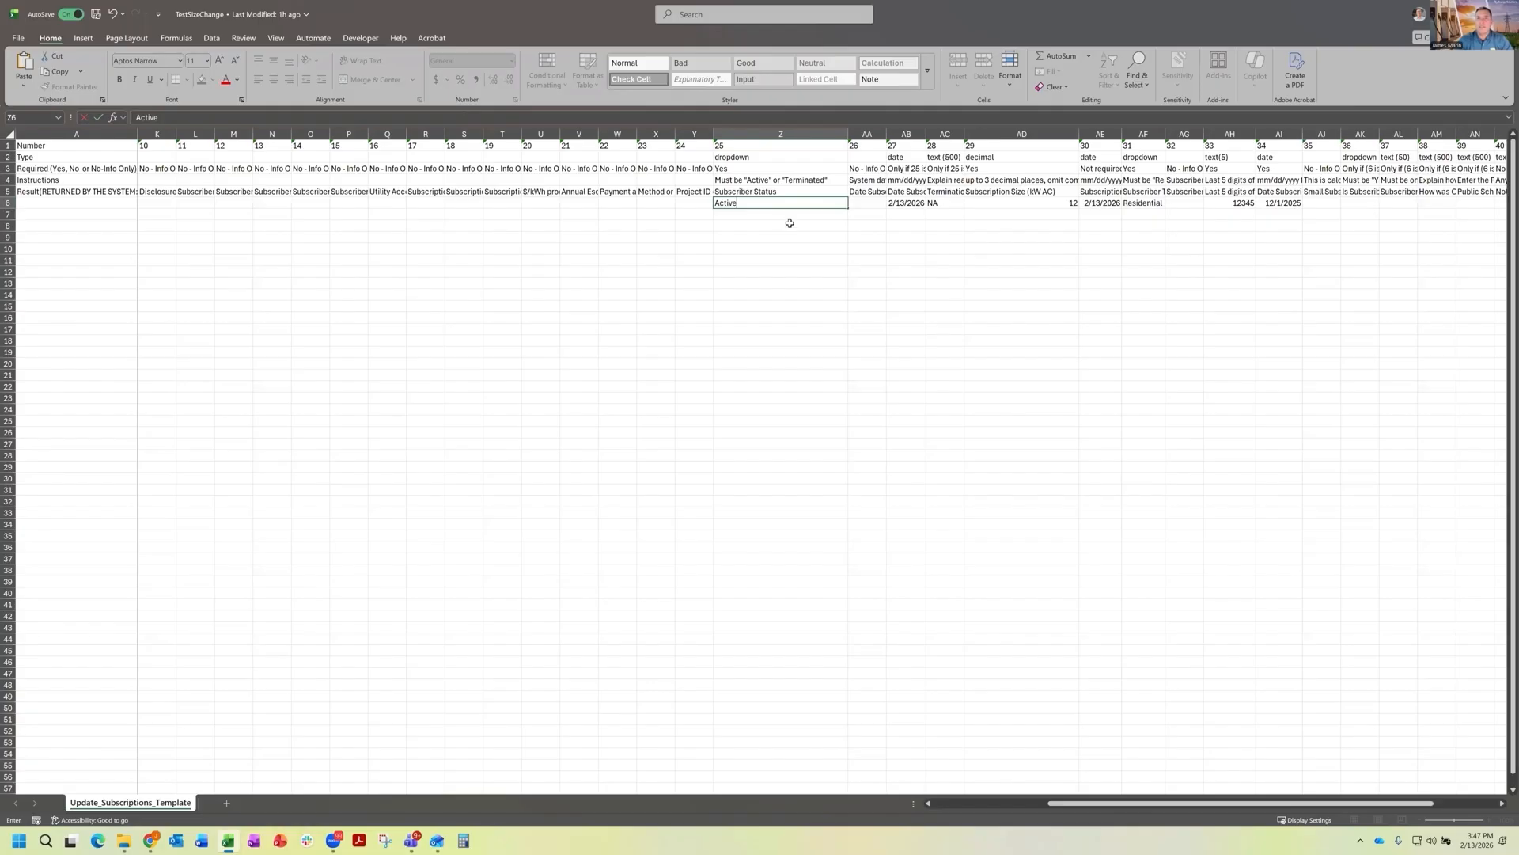
left_click(1001, 200)
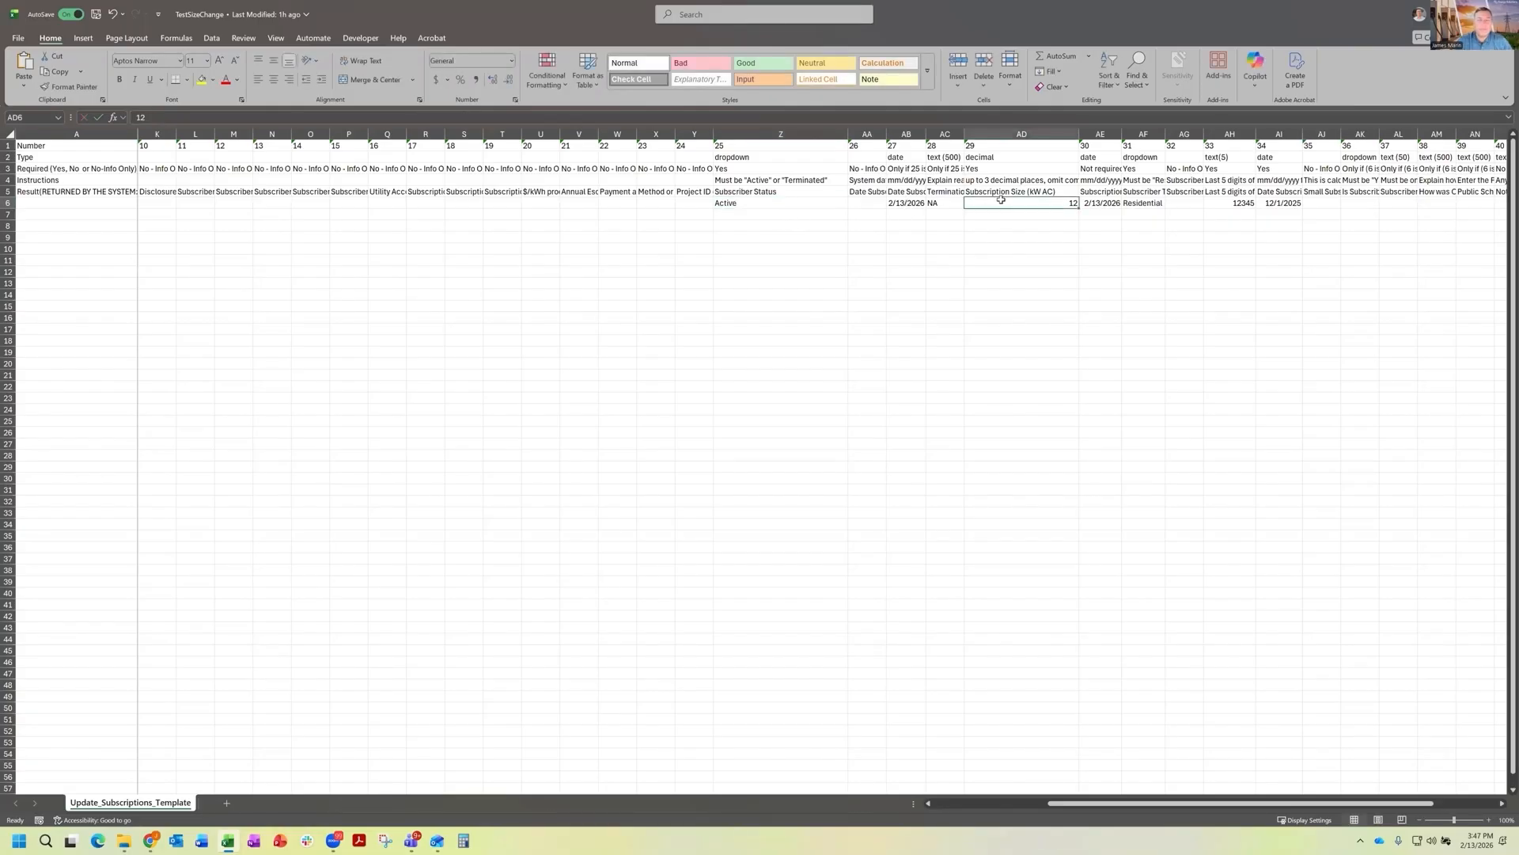
type("15")
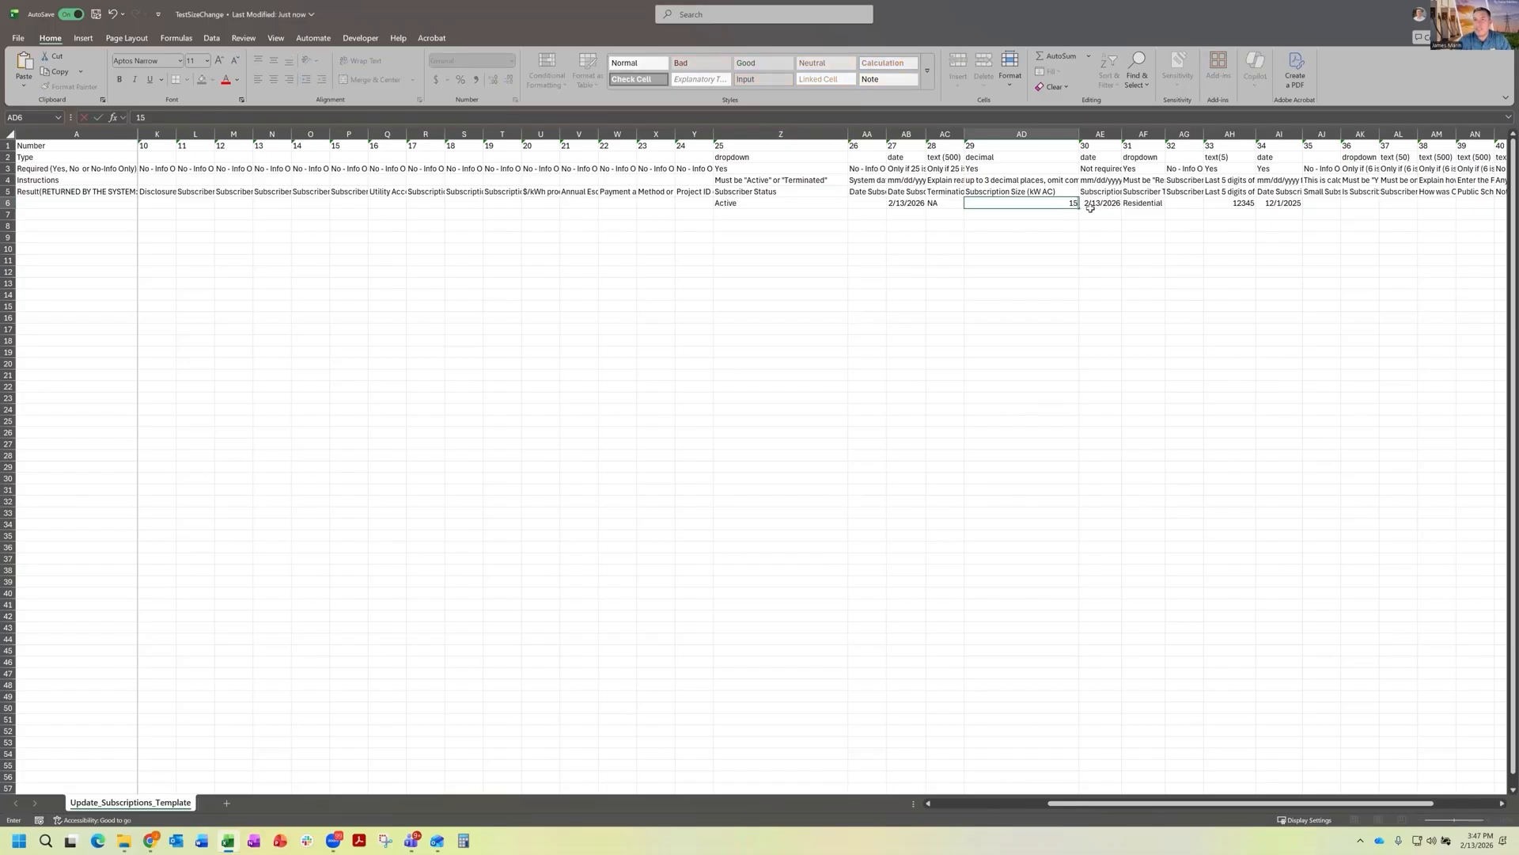
Step: Check the remaining fields of the data row, including subscriber type and date sent to utility, and save and close TestSizeChange
left_click(946, 202)
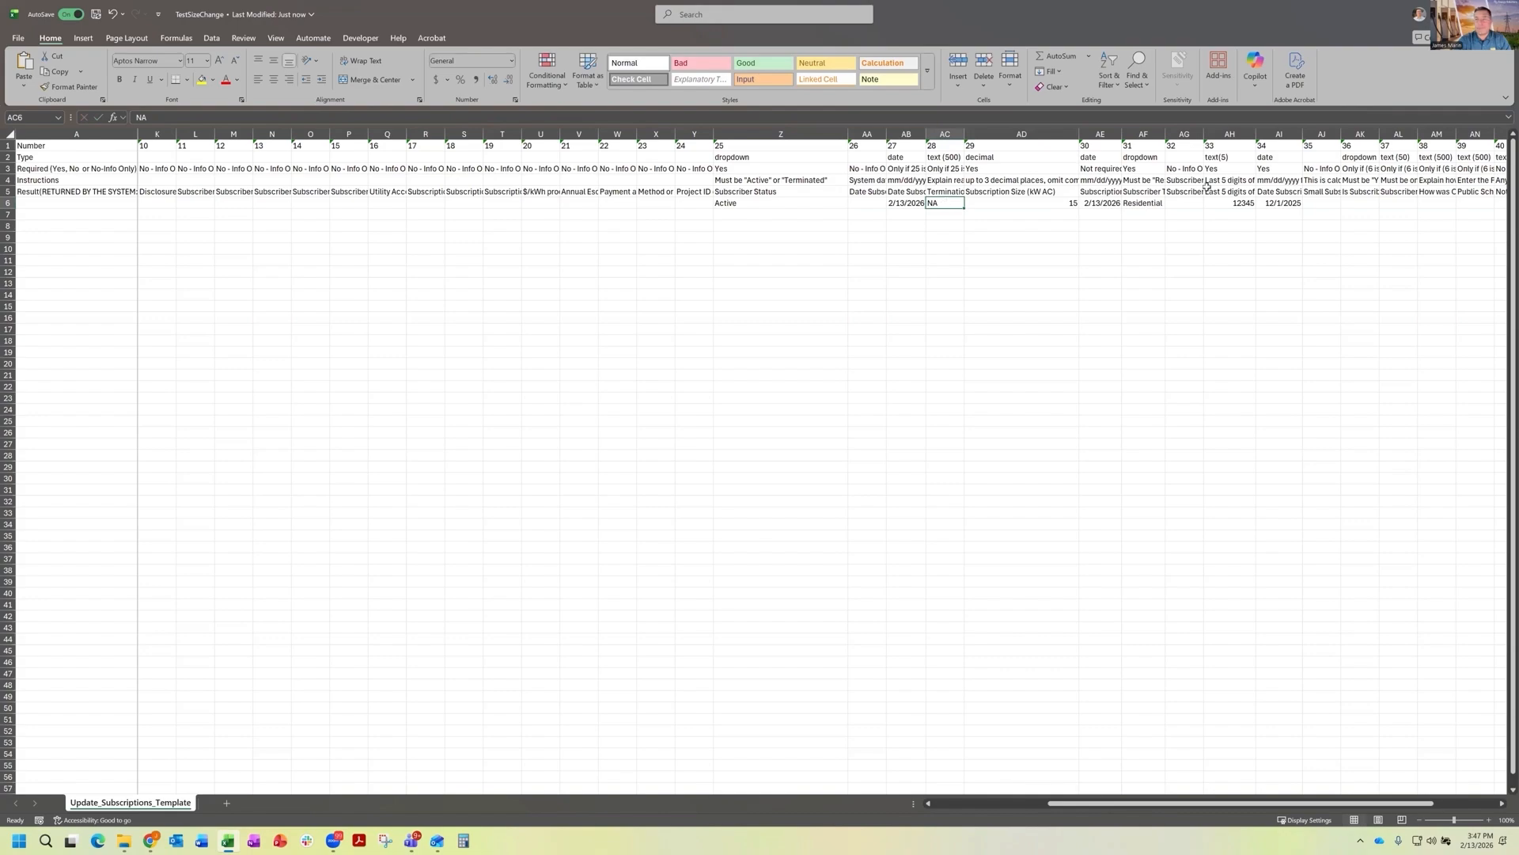
left_click(1147, 205)
left_click(1240, 203)
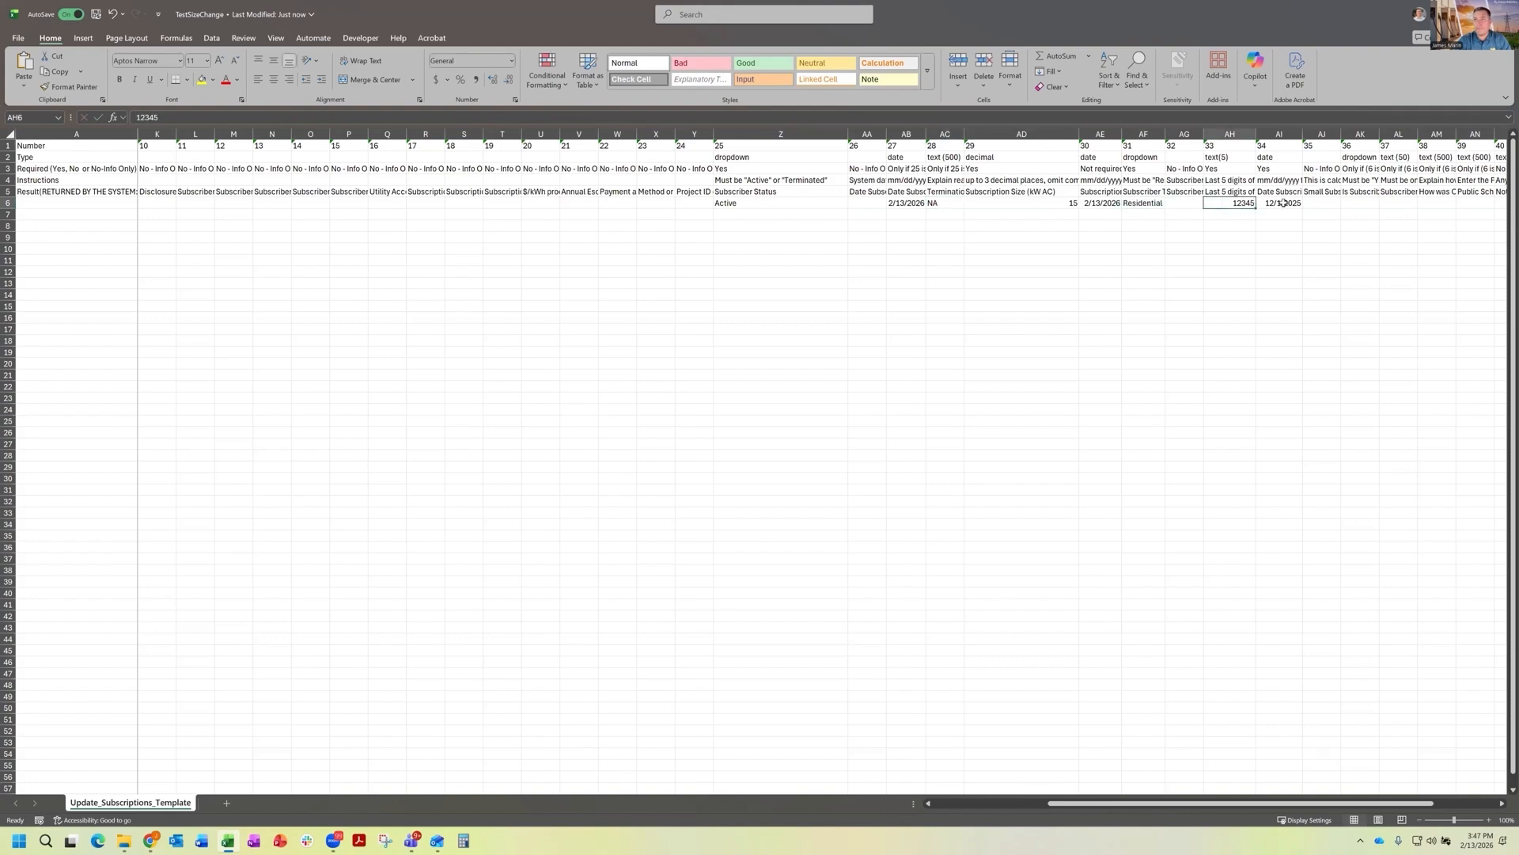
key("Tab")
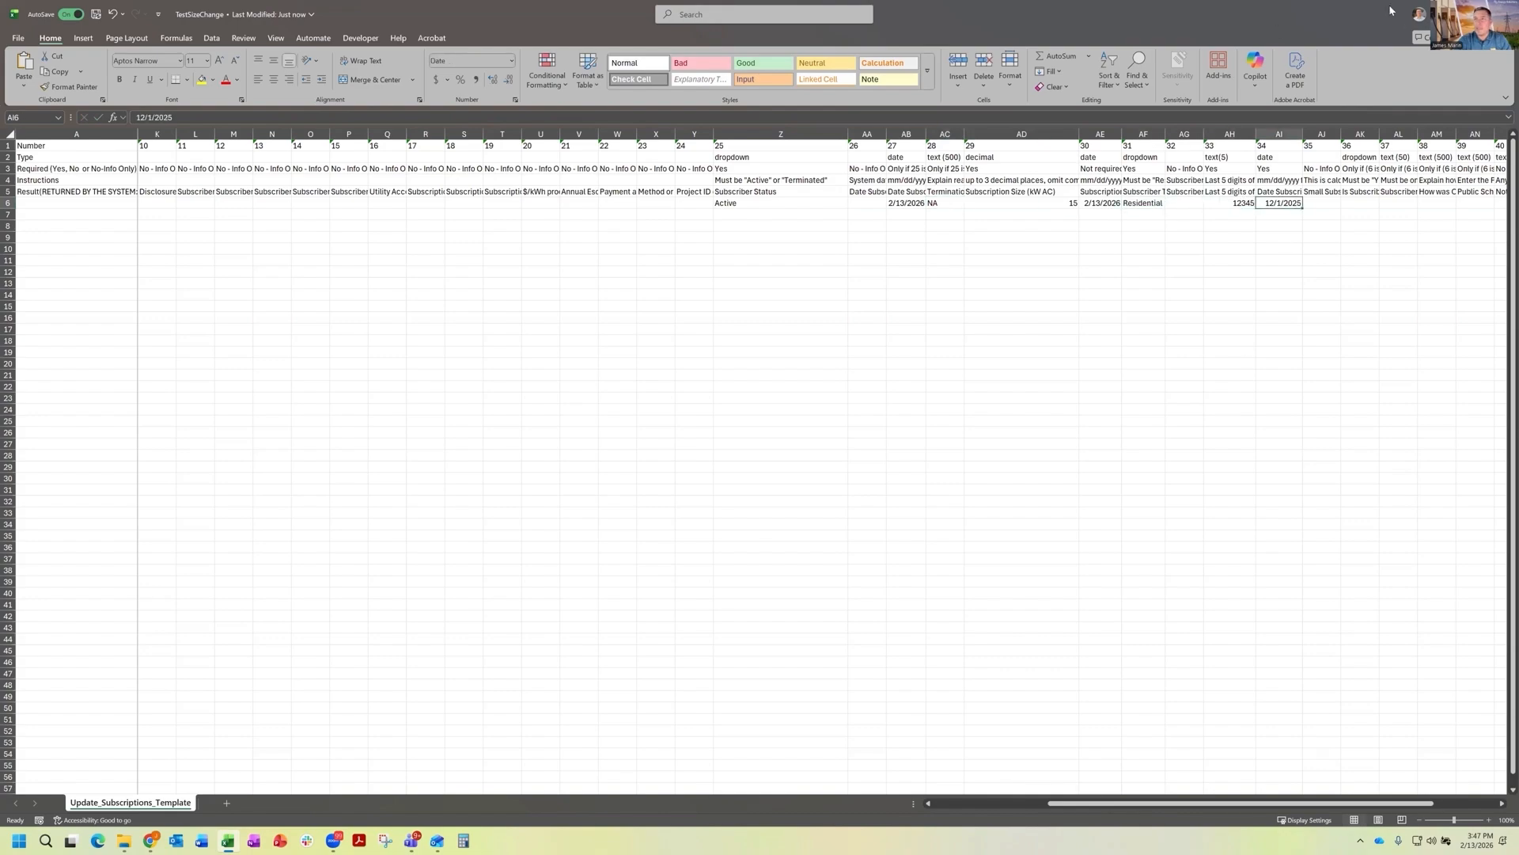
left_click(95, 16)
left_click(1501, 15)
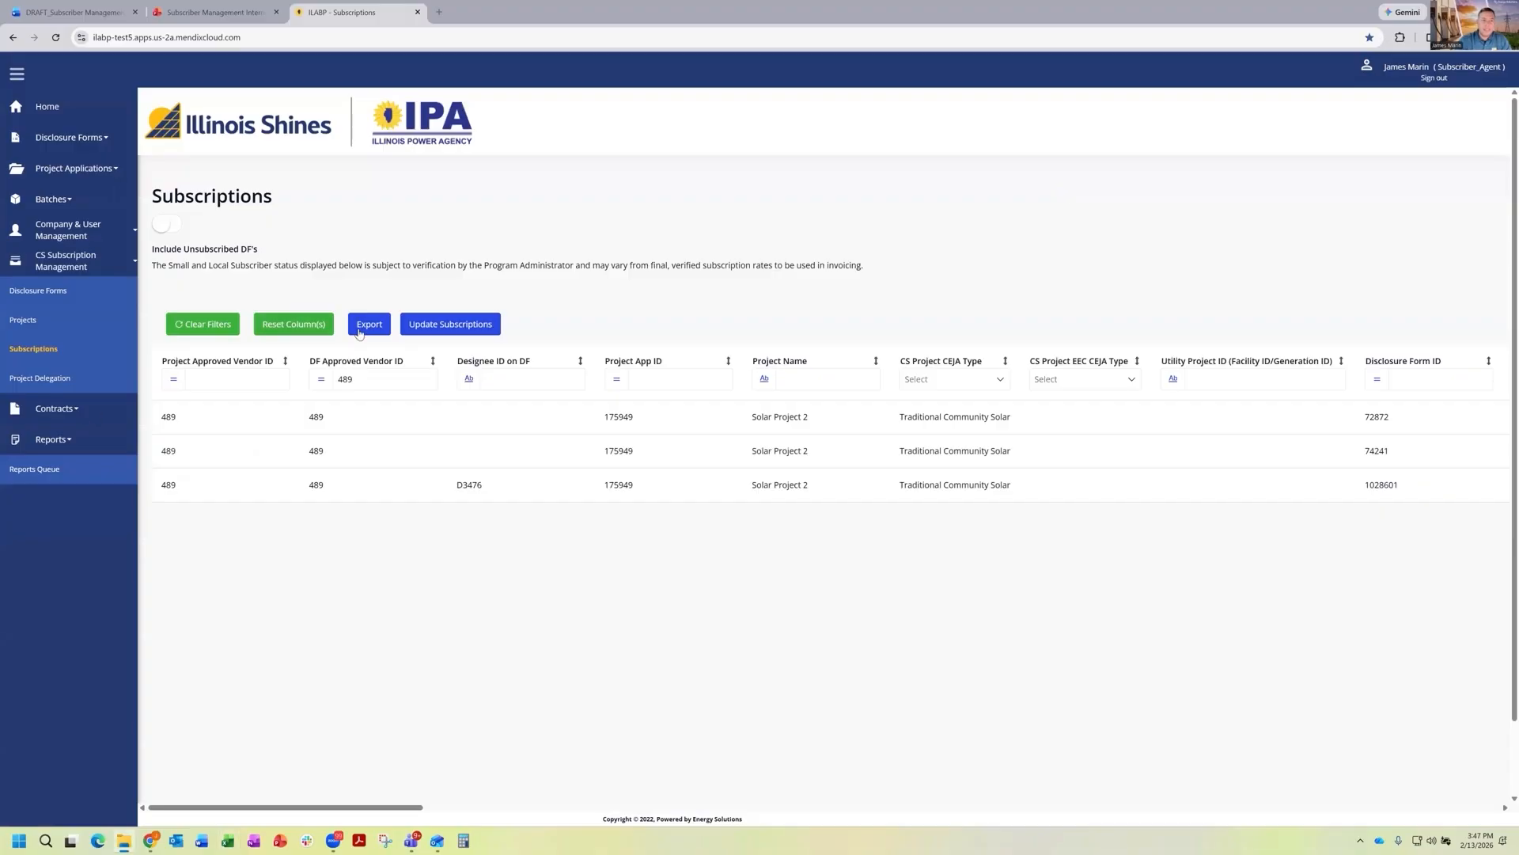
Step: Import TestSizeChange from the Subscription Test folder through Update Subscriptions and proceed with the upload through to the processing notice
left_click(428, 323)
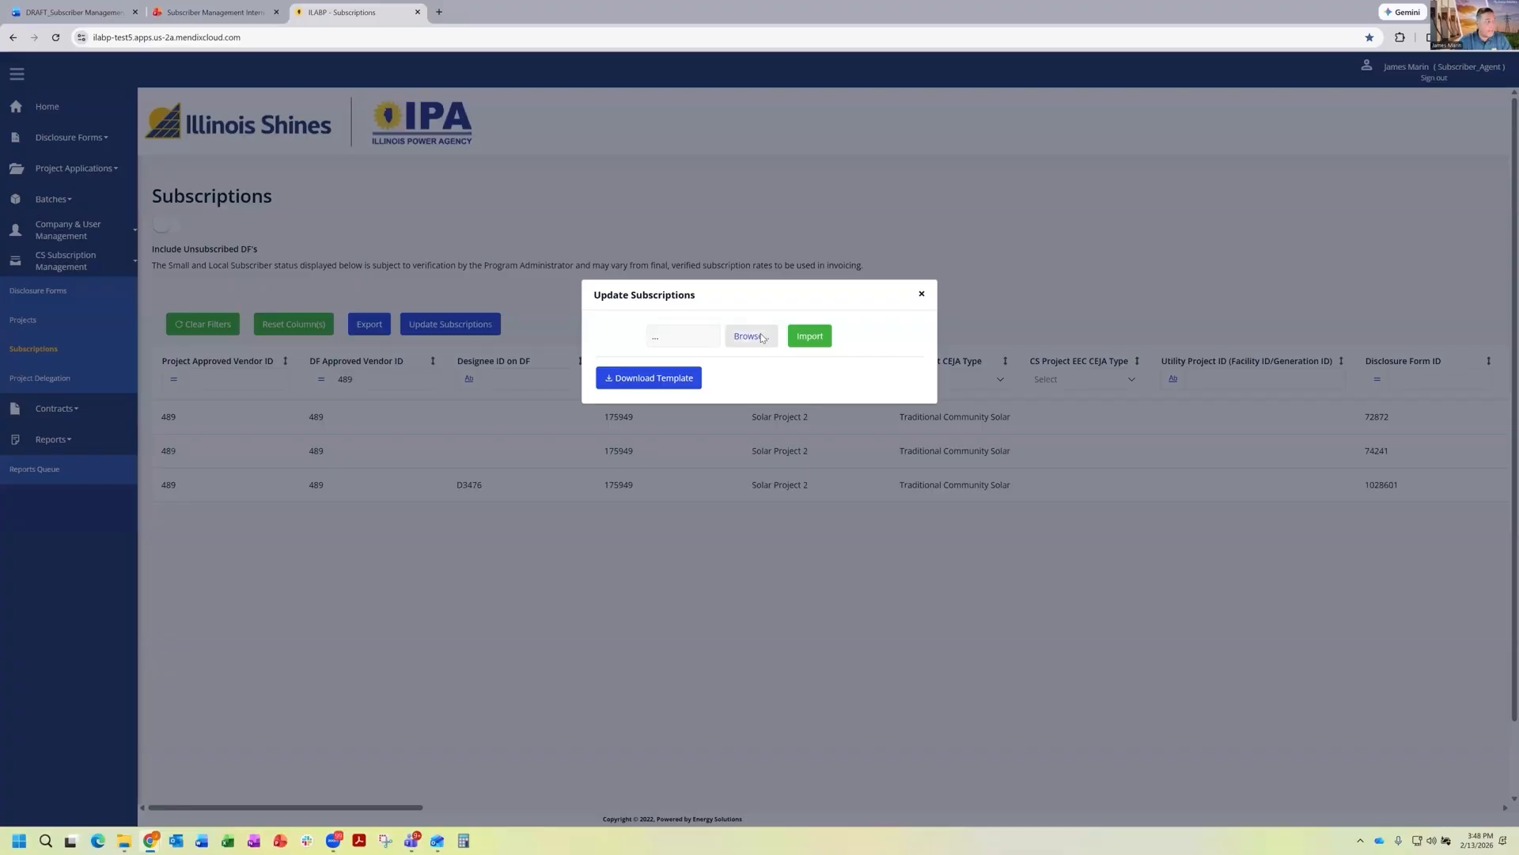
left_click(750, 336)
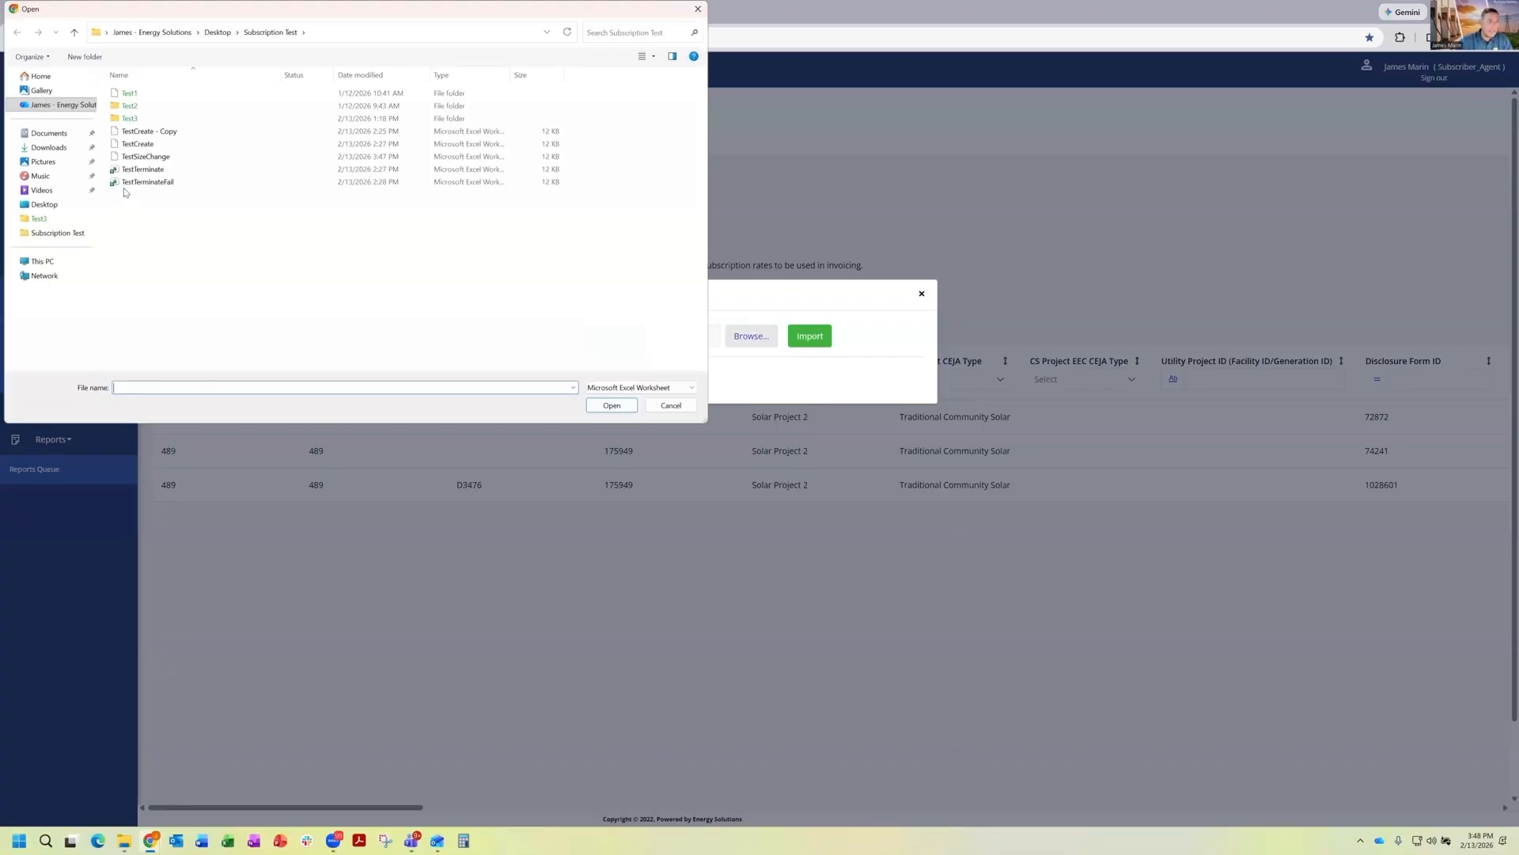
double_click(147, 156)
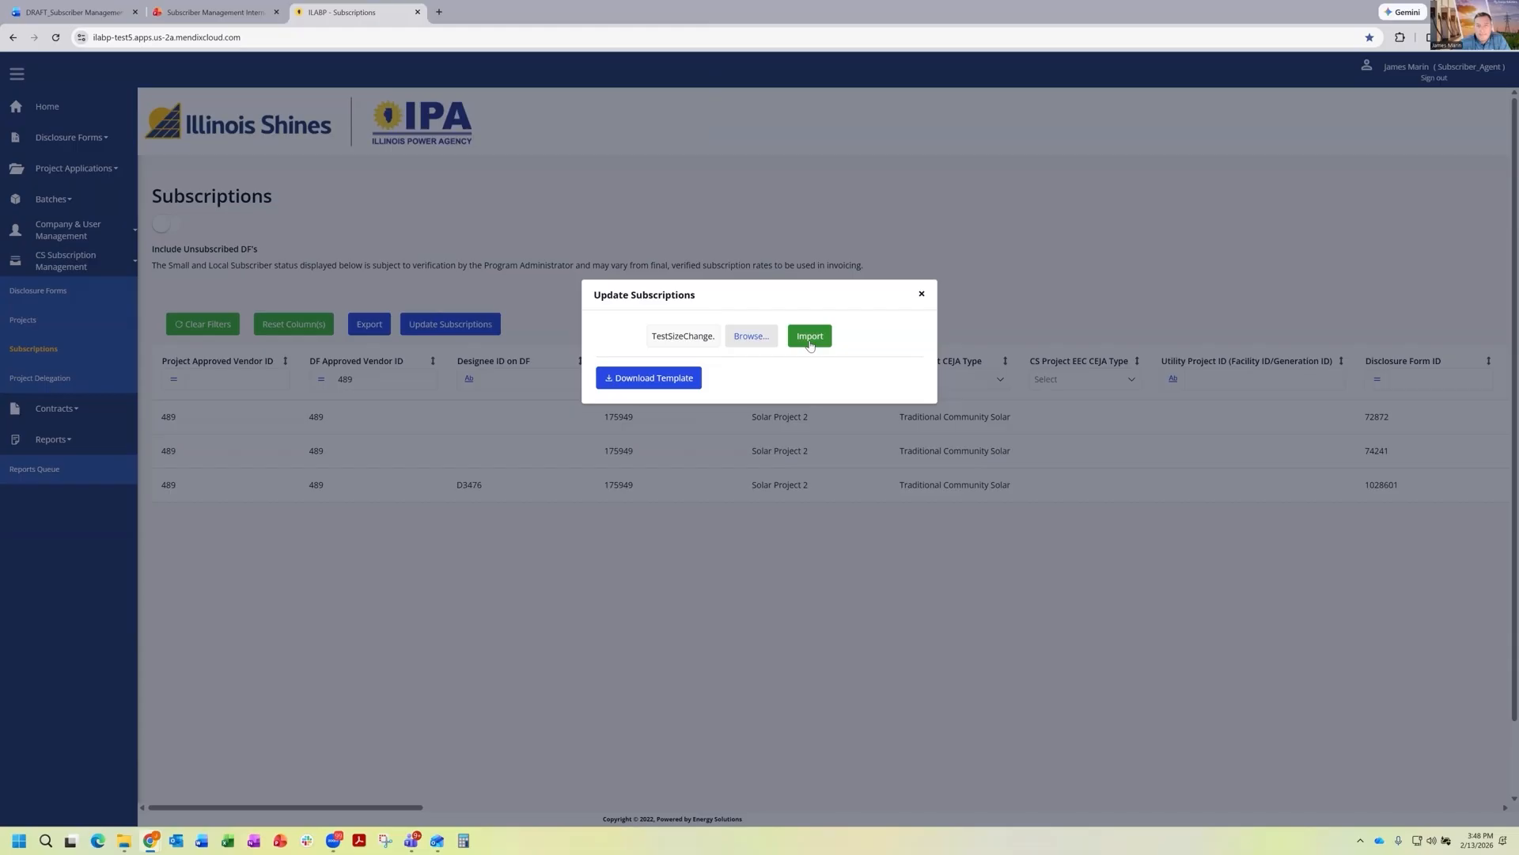
left_click(823, 337)
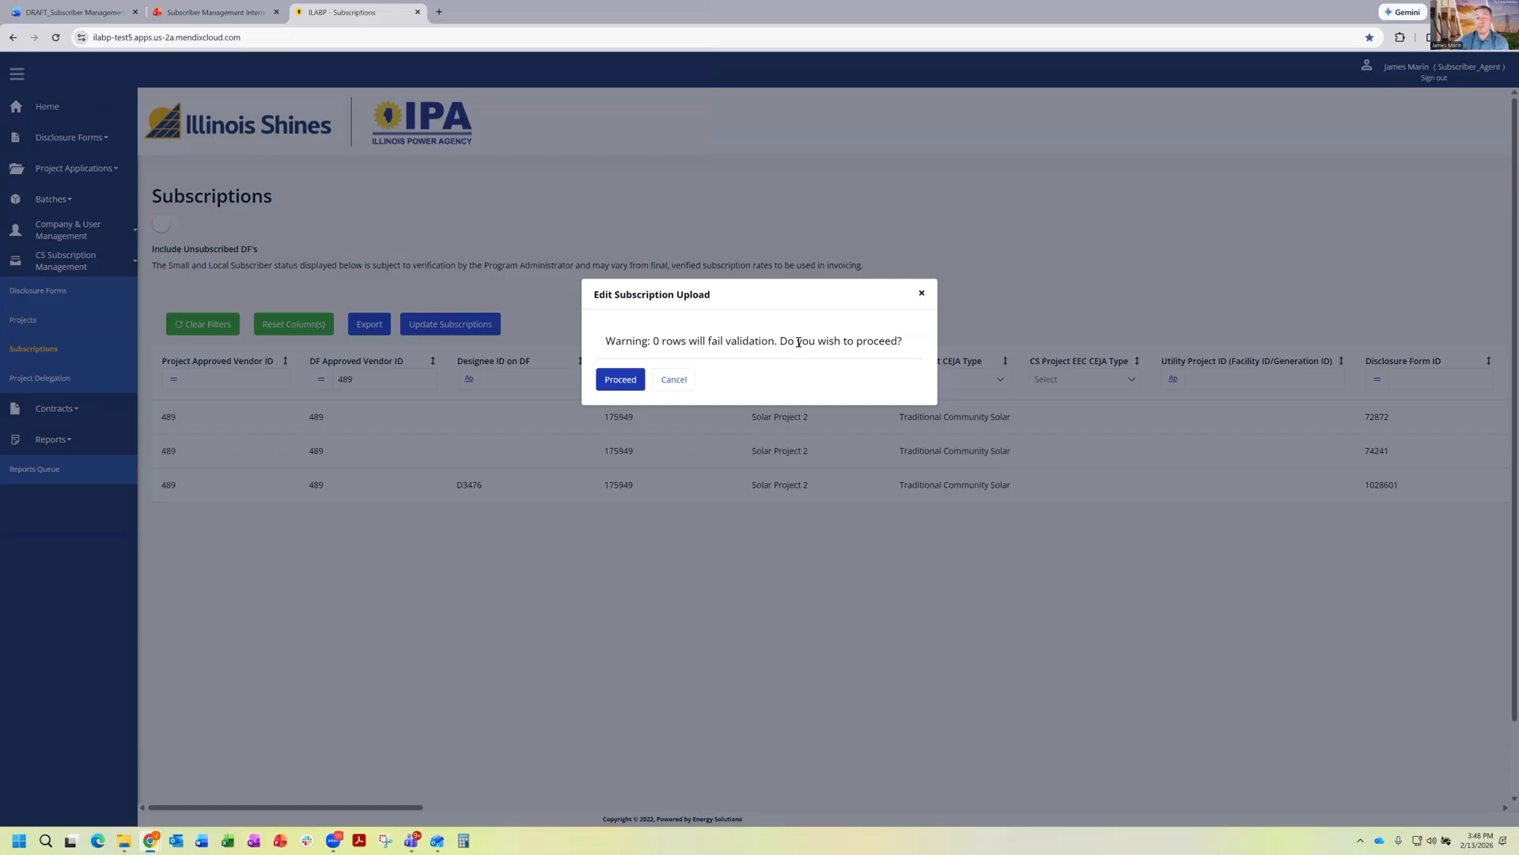
left_click(620, 380)
left_click(881, 388)
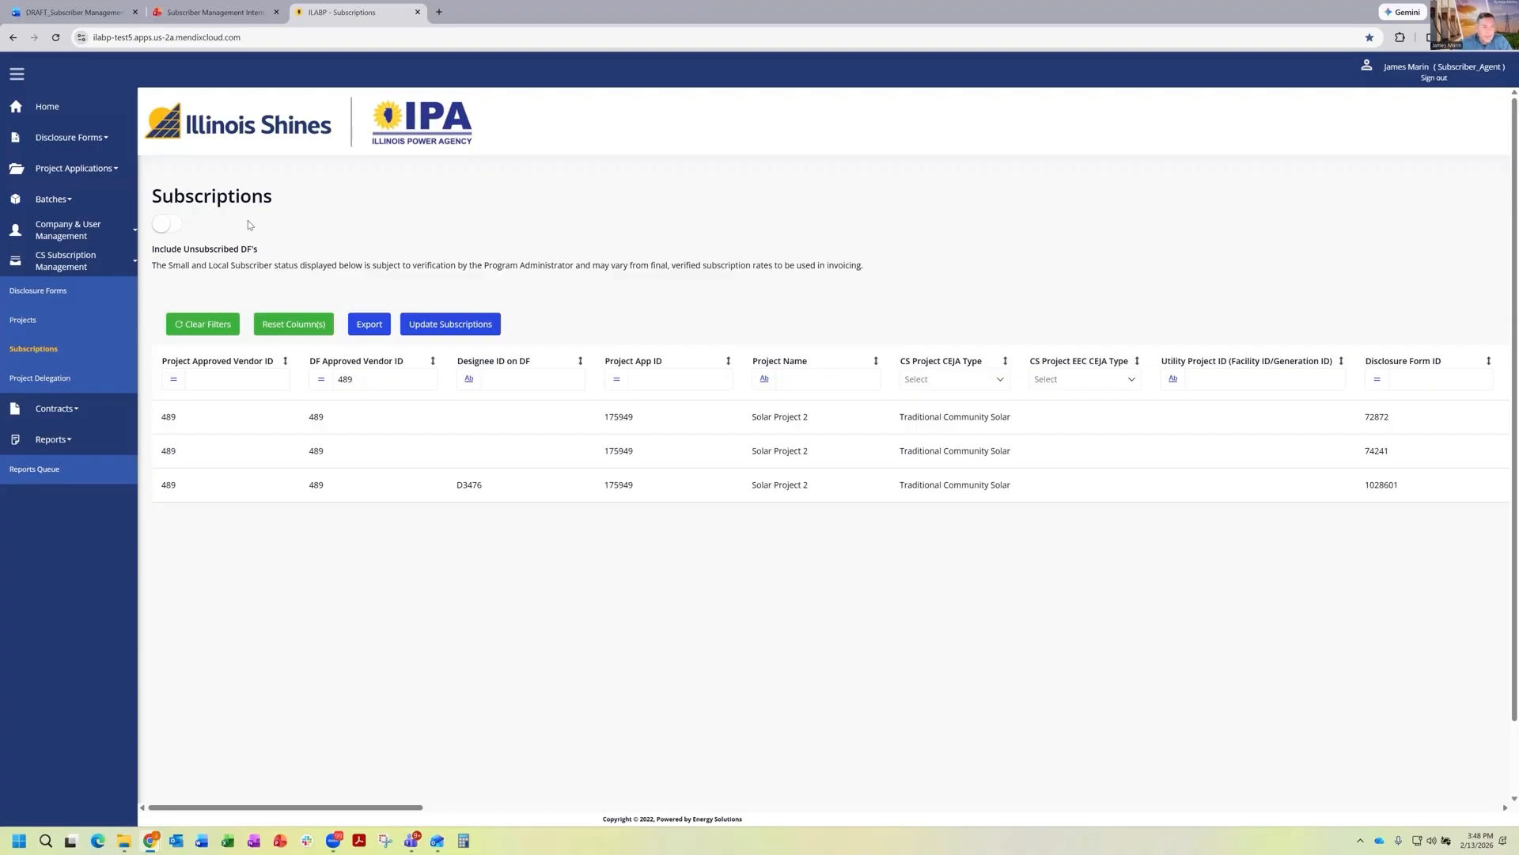
Step: Open the TestTerminate workbook from the Subscription Test folder and check the data row's Subscriber Status and date fields
key("alt+Tab")
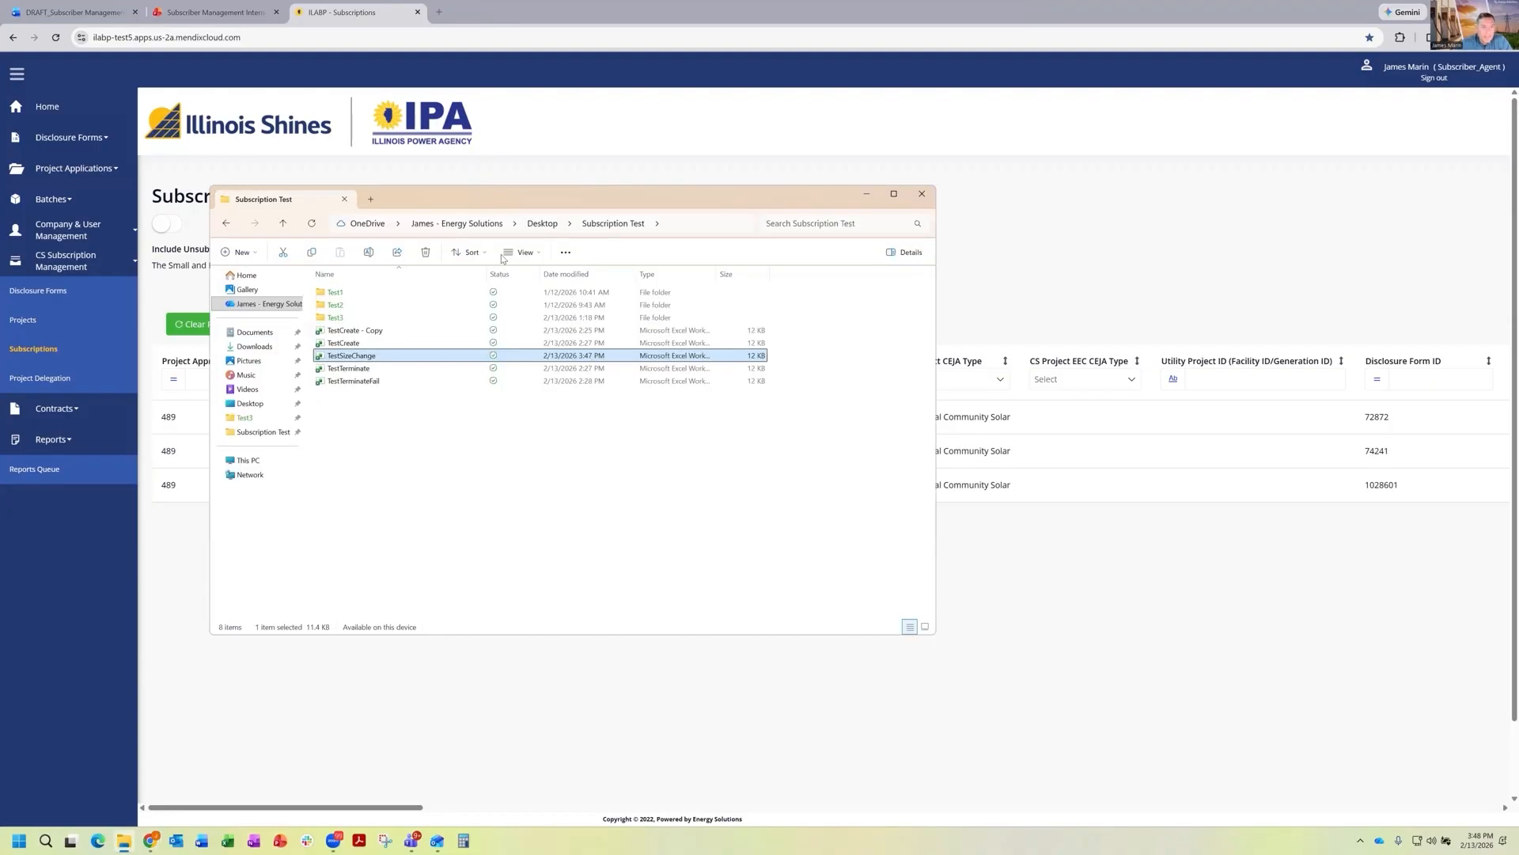
left_click(383, 368)
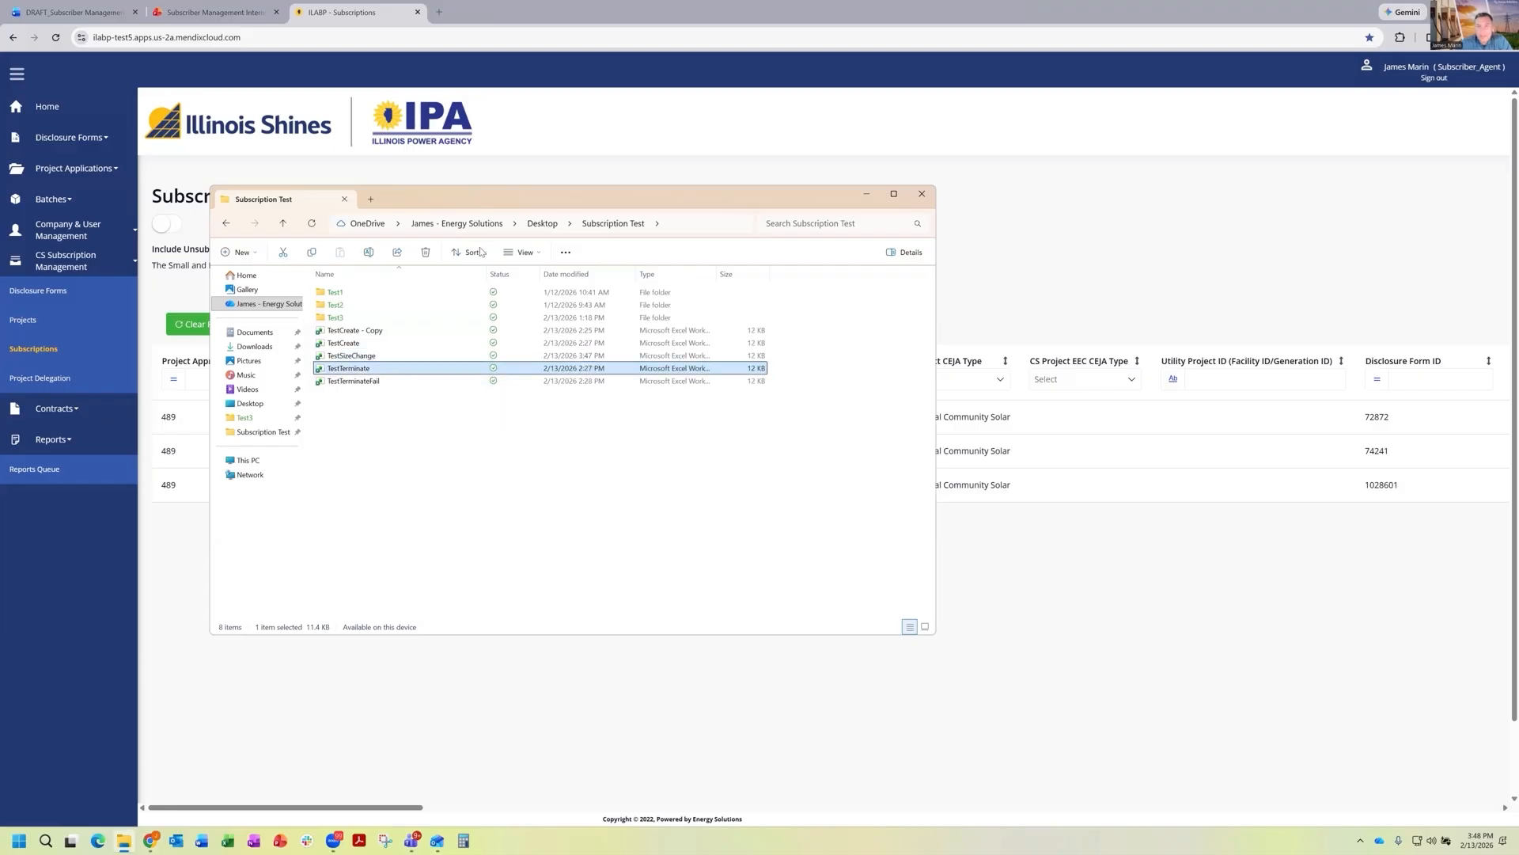
key("alt+Tab")
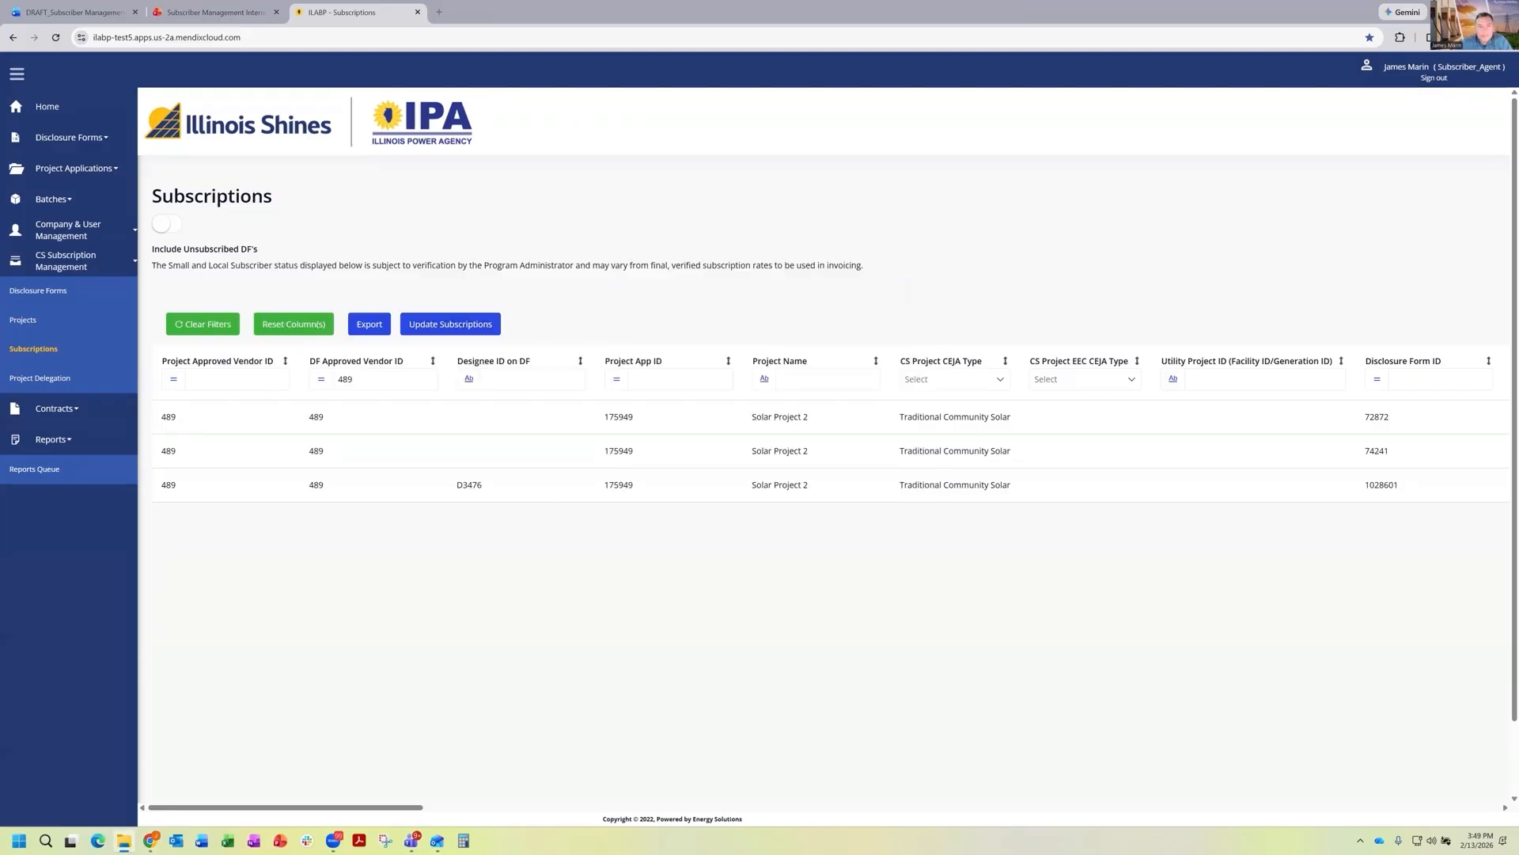
left_click_drag(517, 211, 1080, 147)
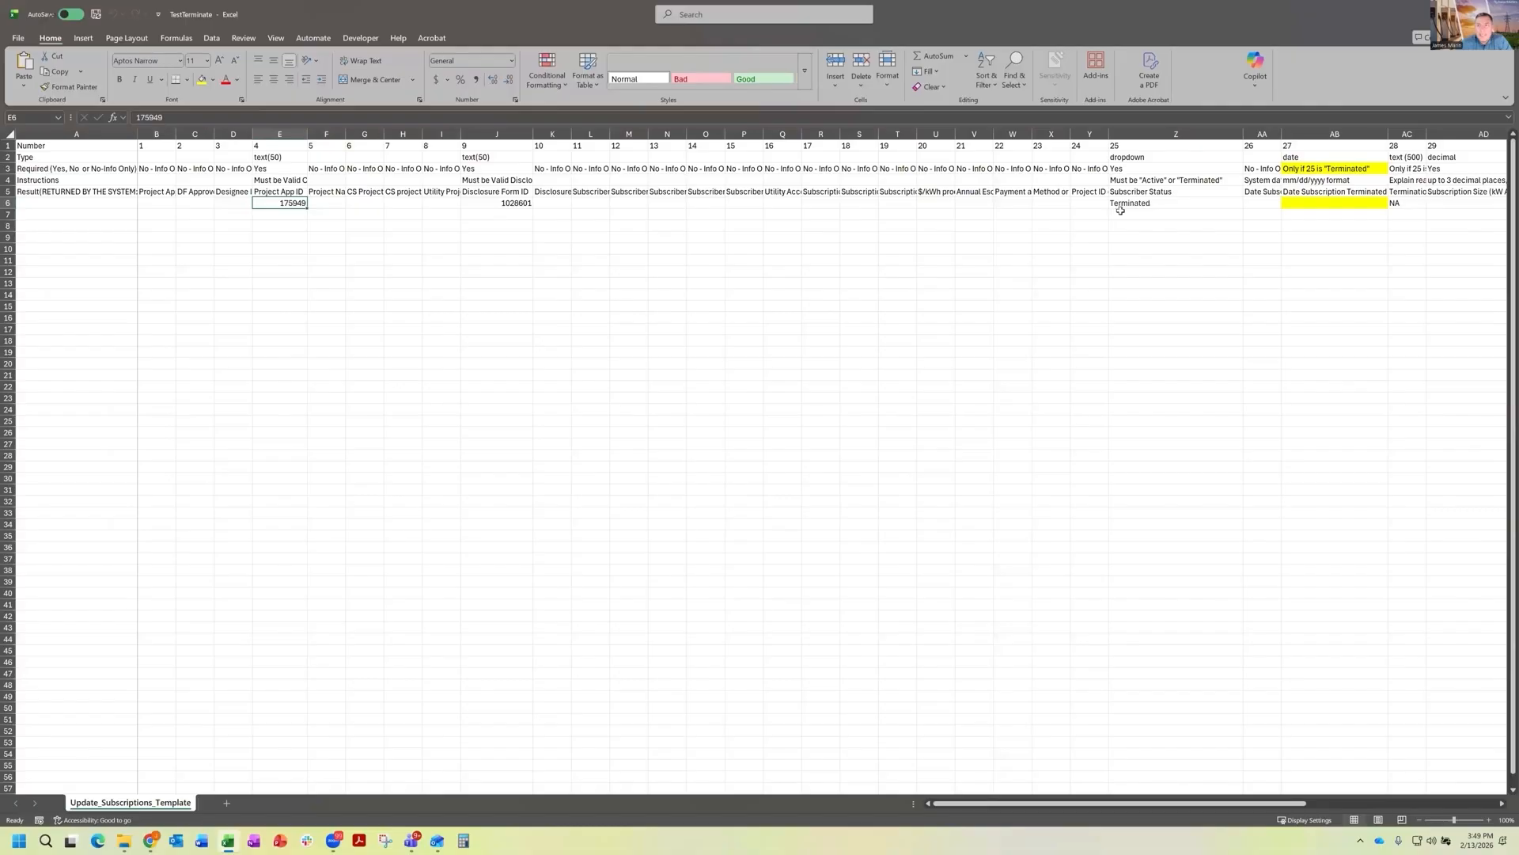
left_click(1120, 205)
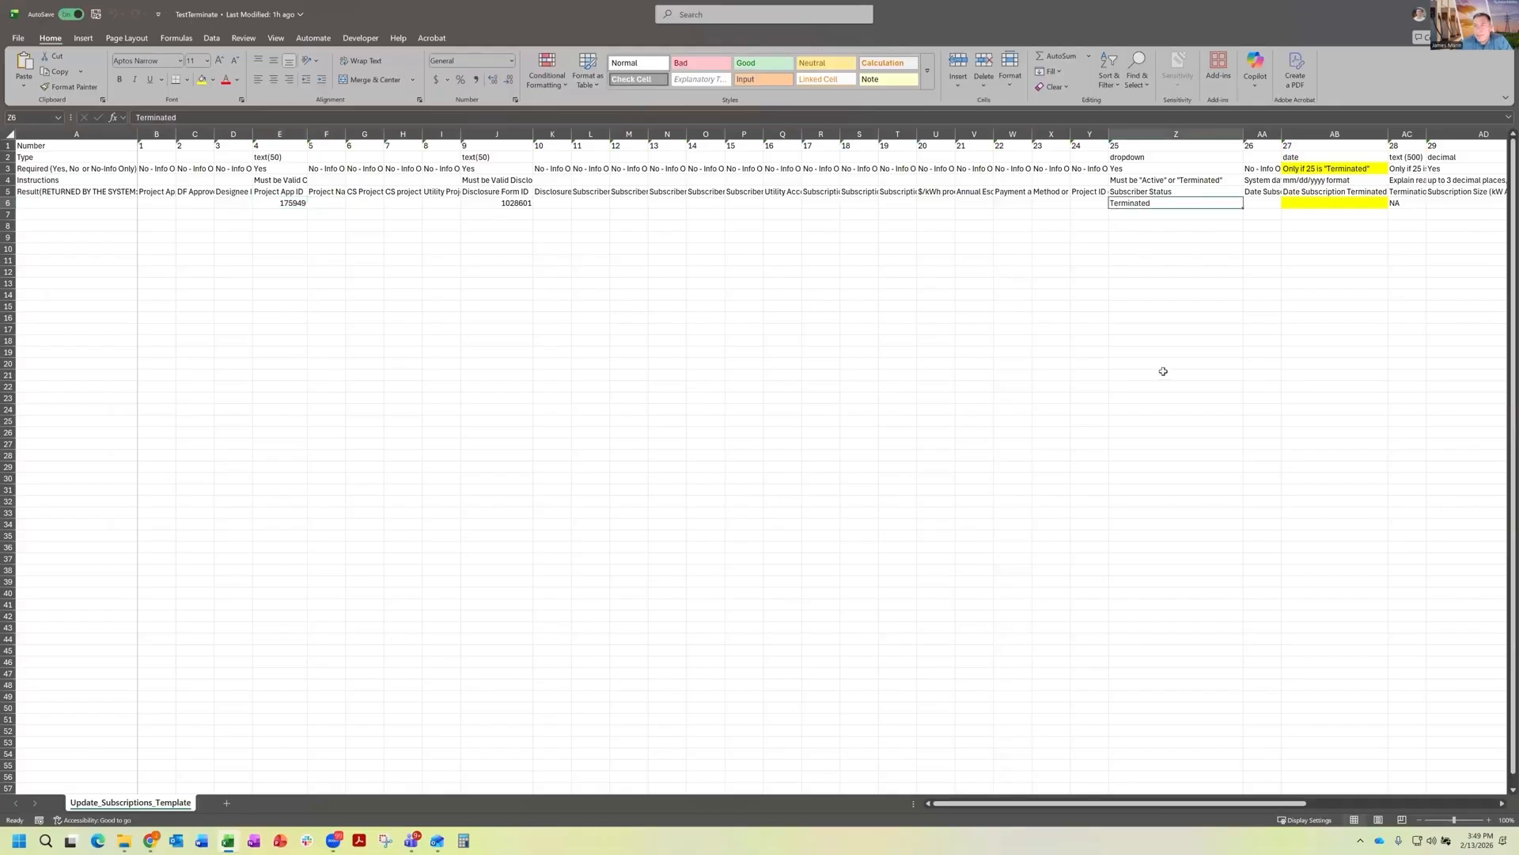
left_click(1306, 201)
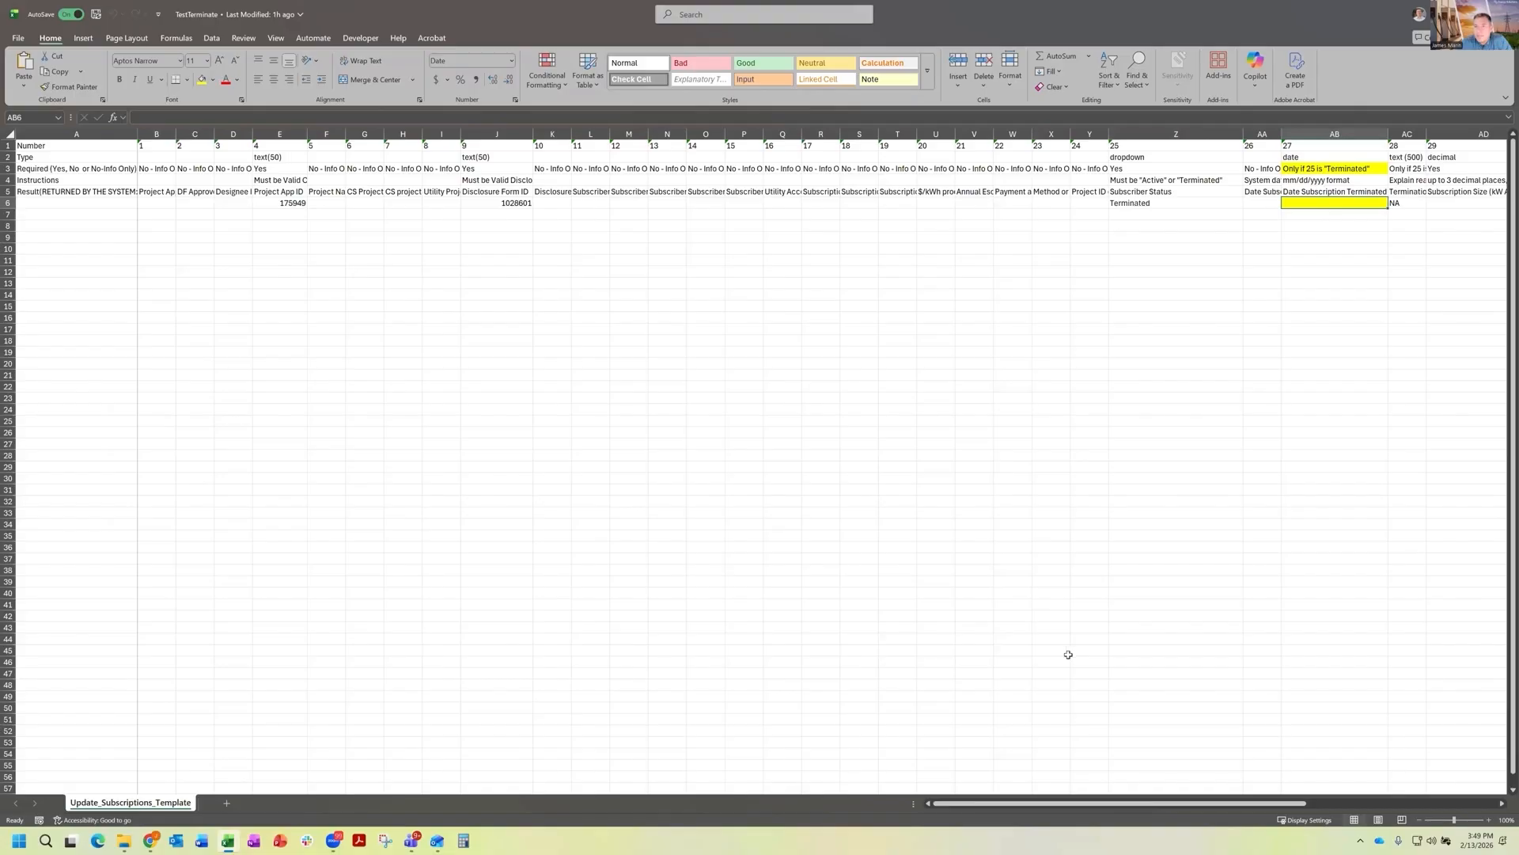
left_click_drag(1100, 804, 1265, 805)
left_click(582, 192)
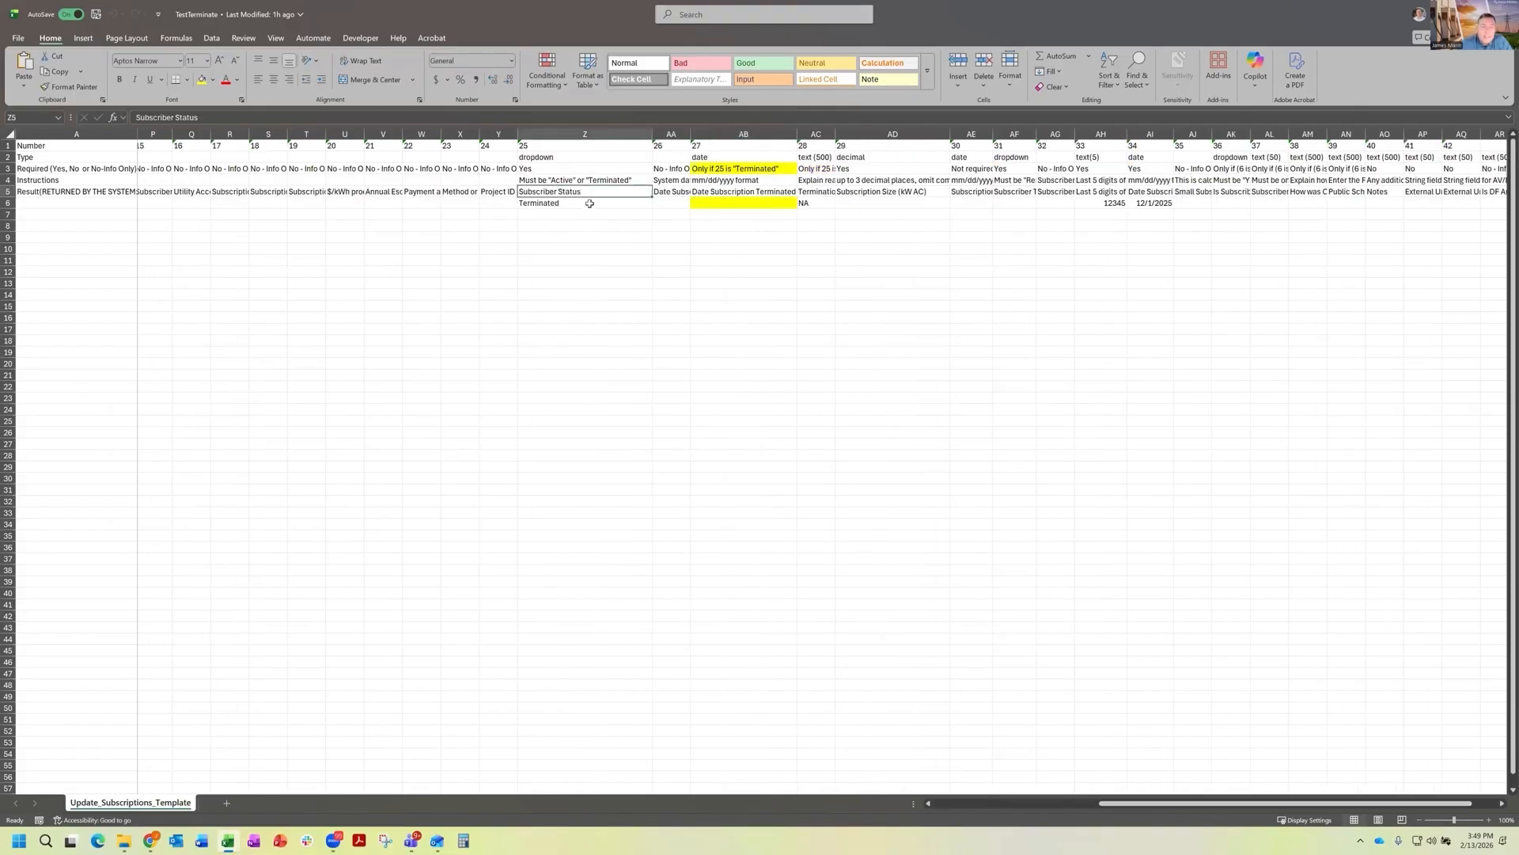
left_click(590, 205)
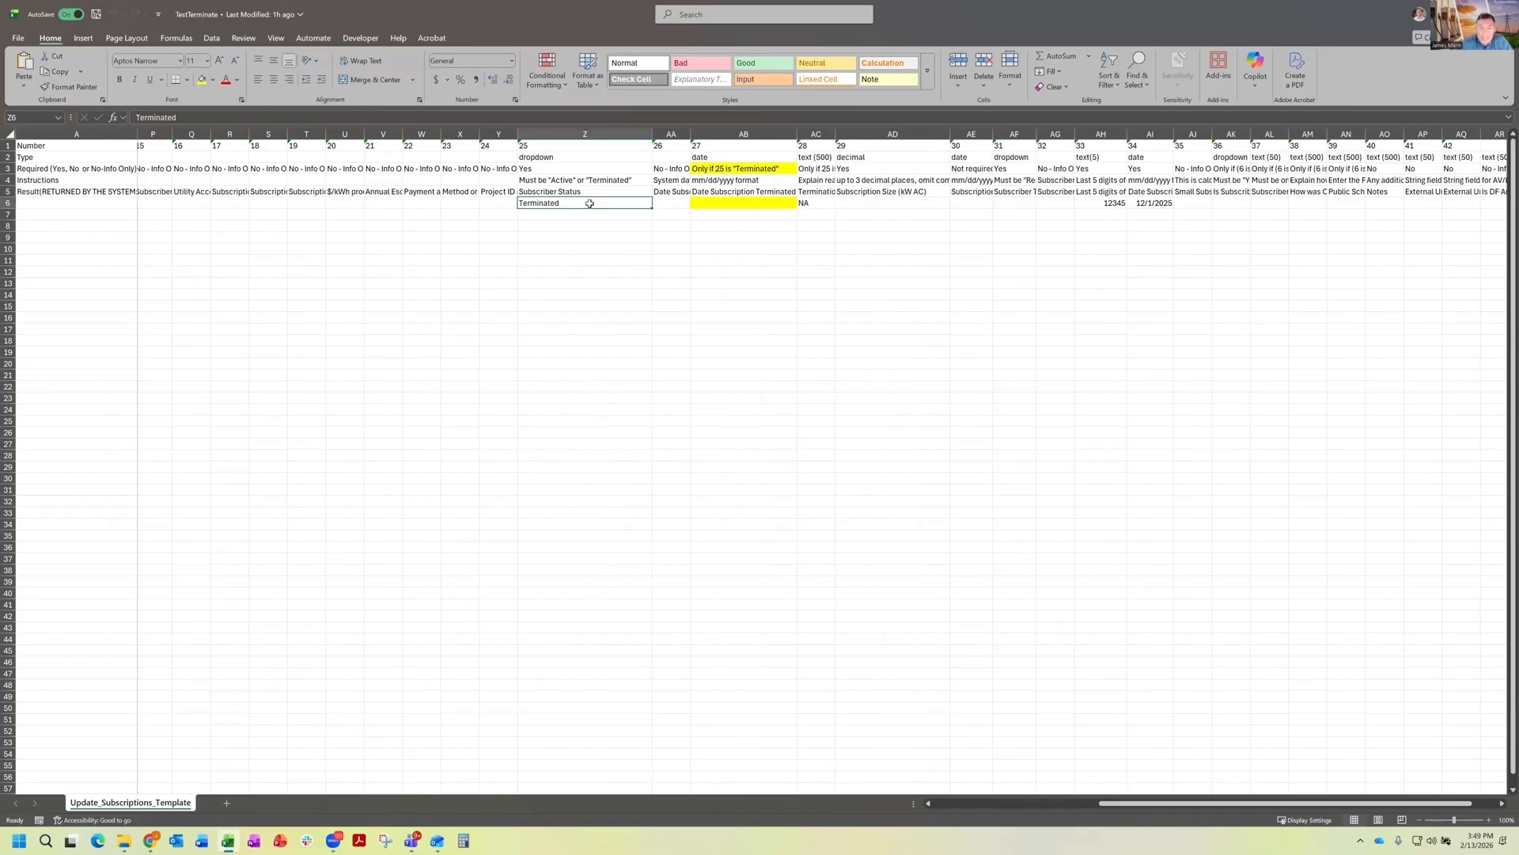
left_click(661, 203)
left_click(666, 190)
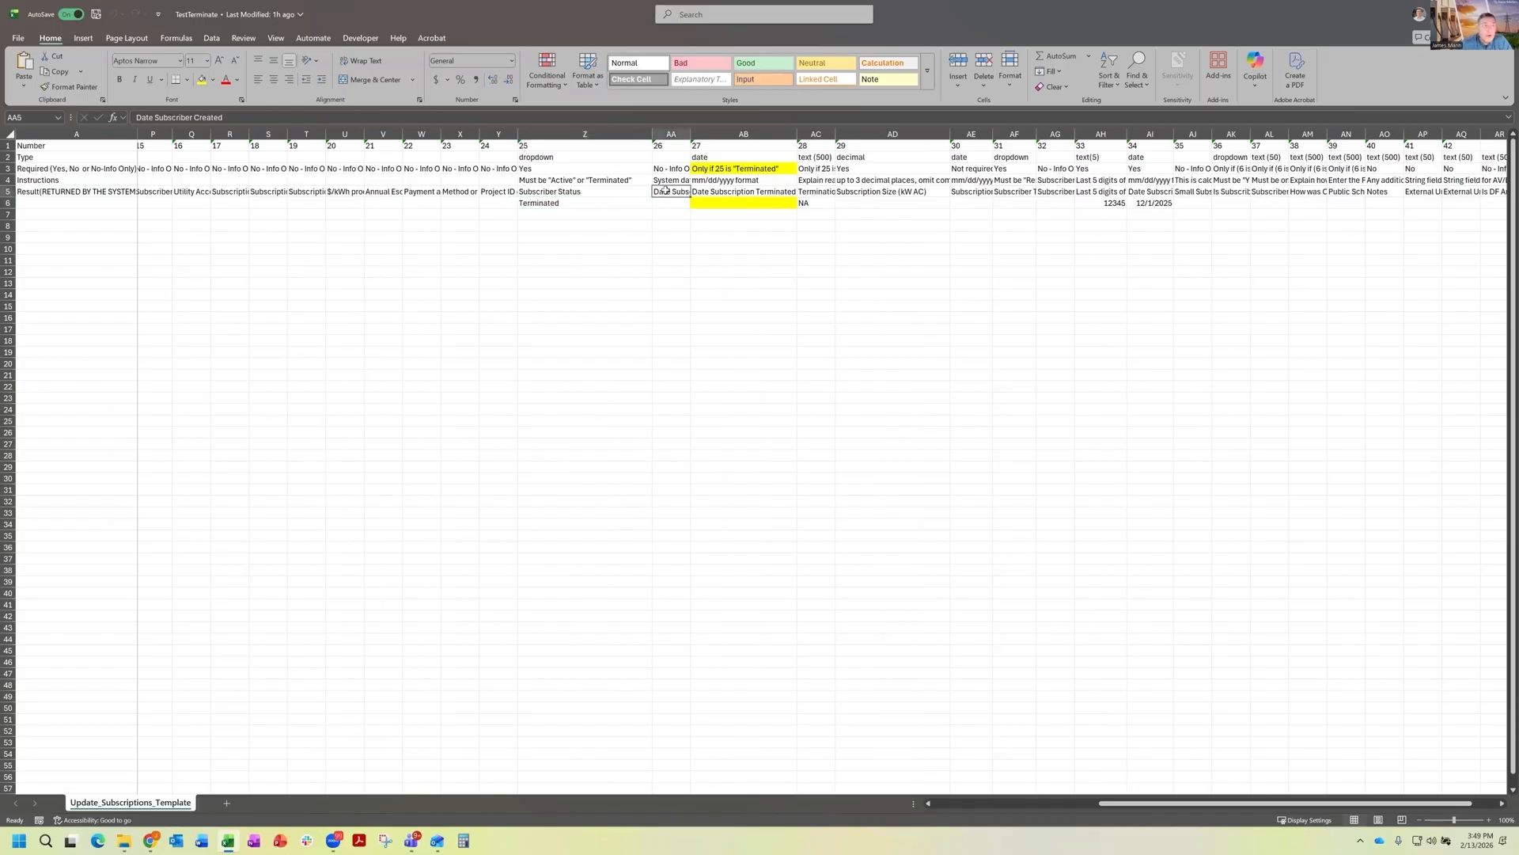
left_click(704, 193)
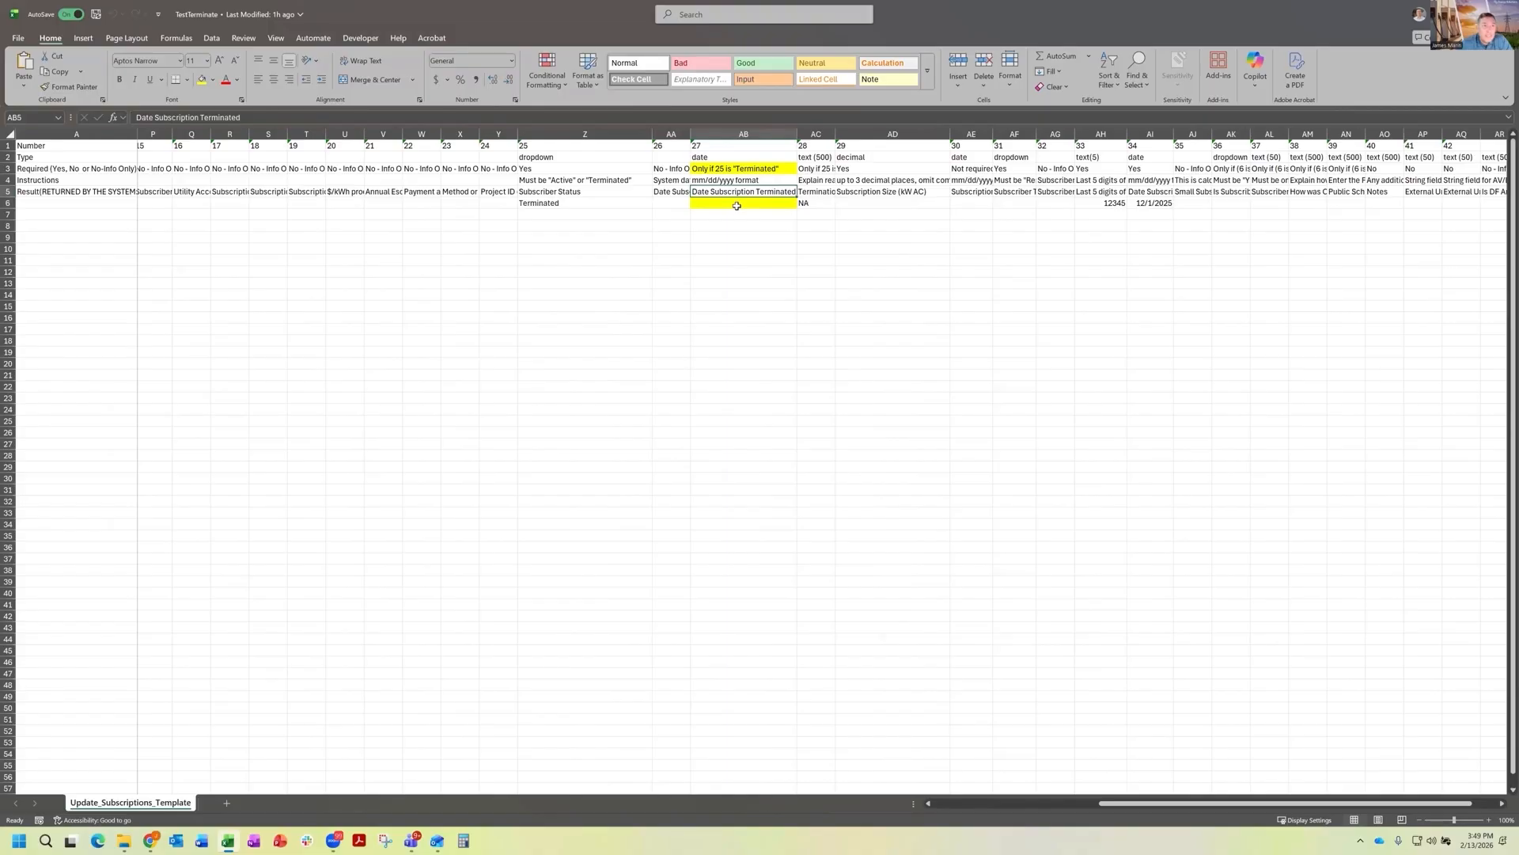
Step: Set the data row's Date Subscription Terminated to 2/13/2025, check the Termination Reason/Comment column, and close TestTerminate
left_click(738, 204)
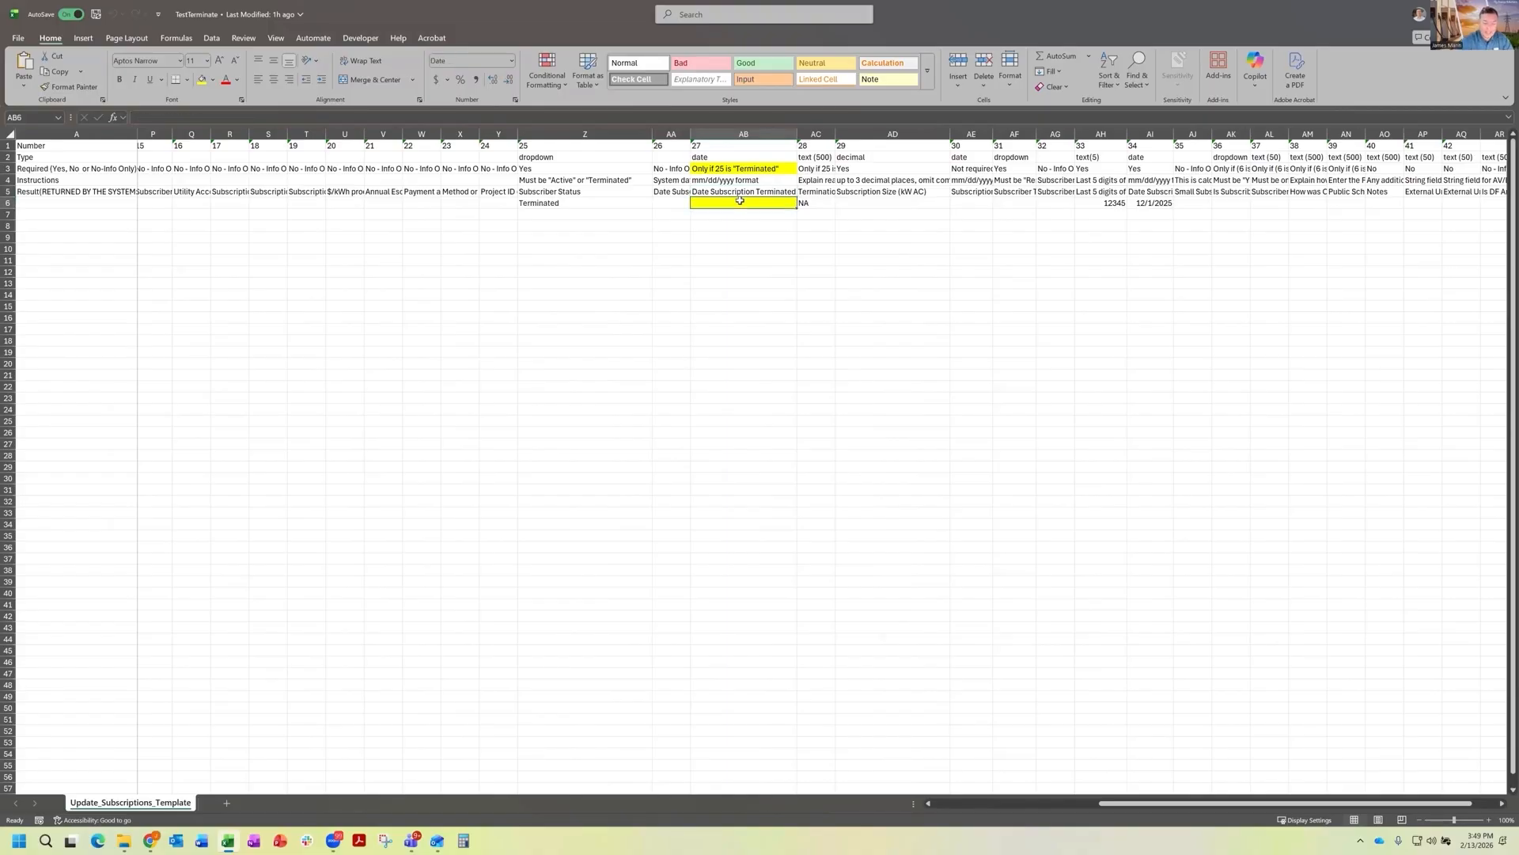
type("2/")
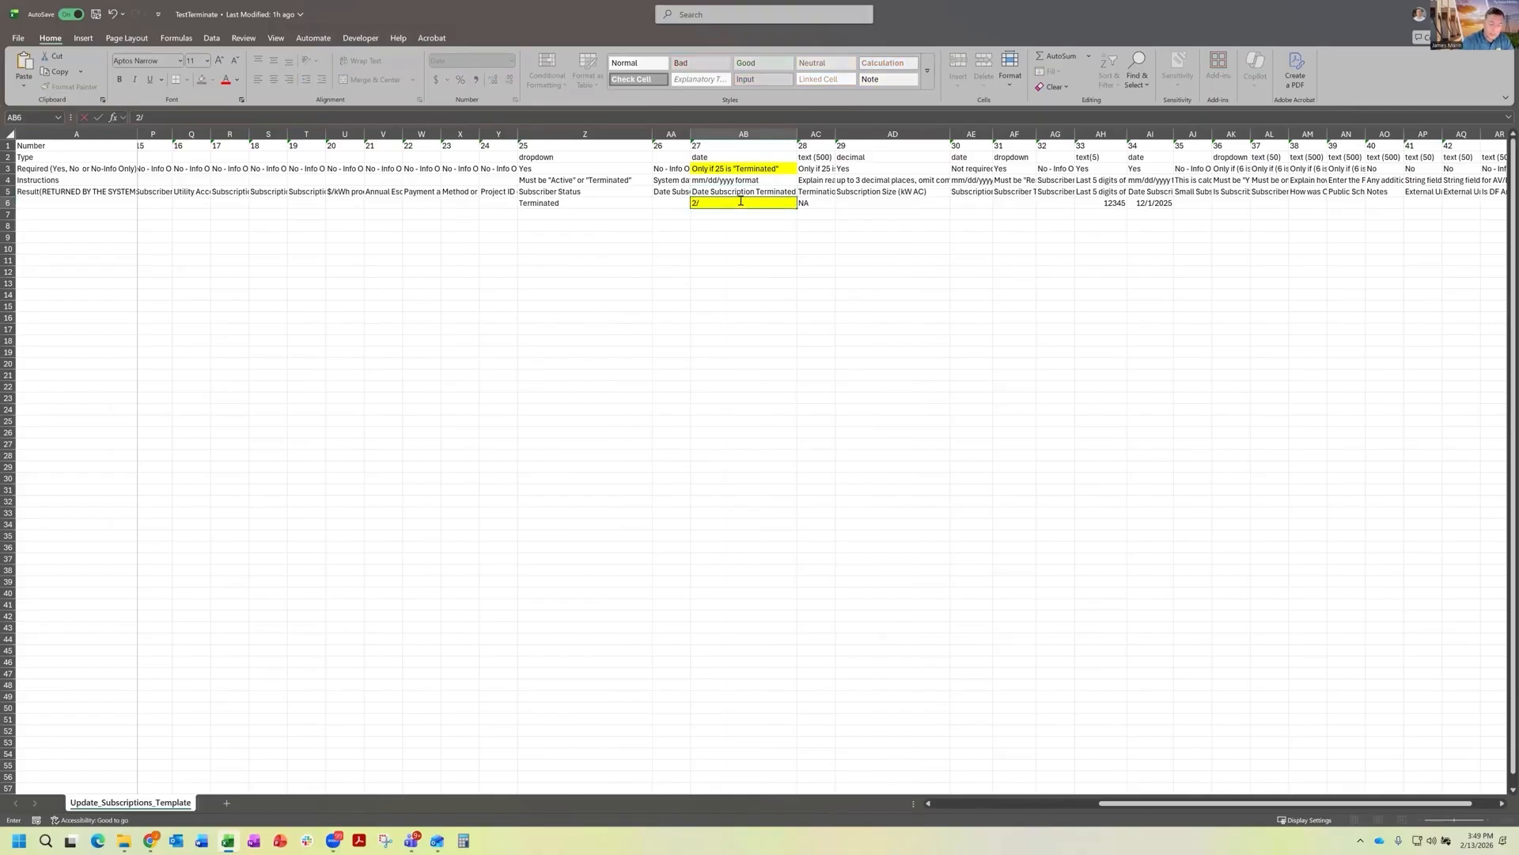
type("13/2025")
key("Tab")
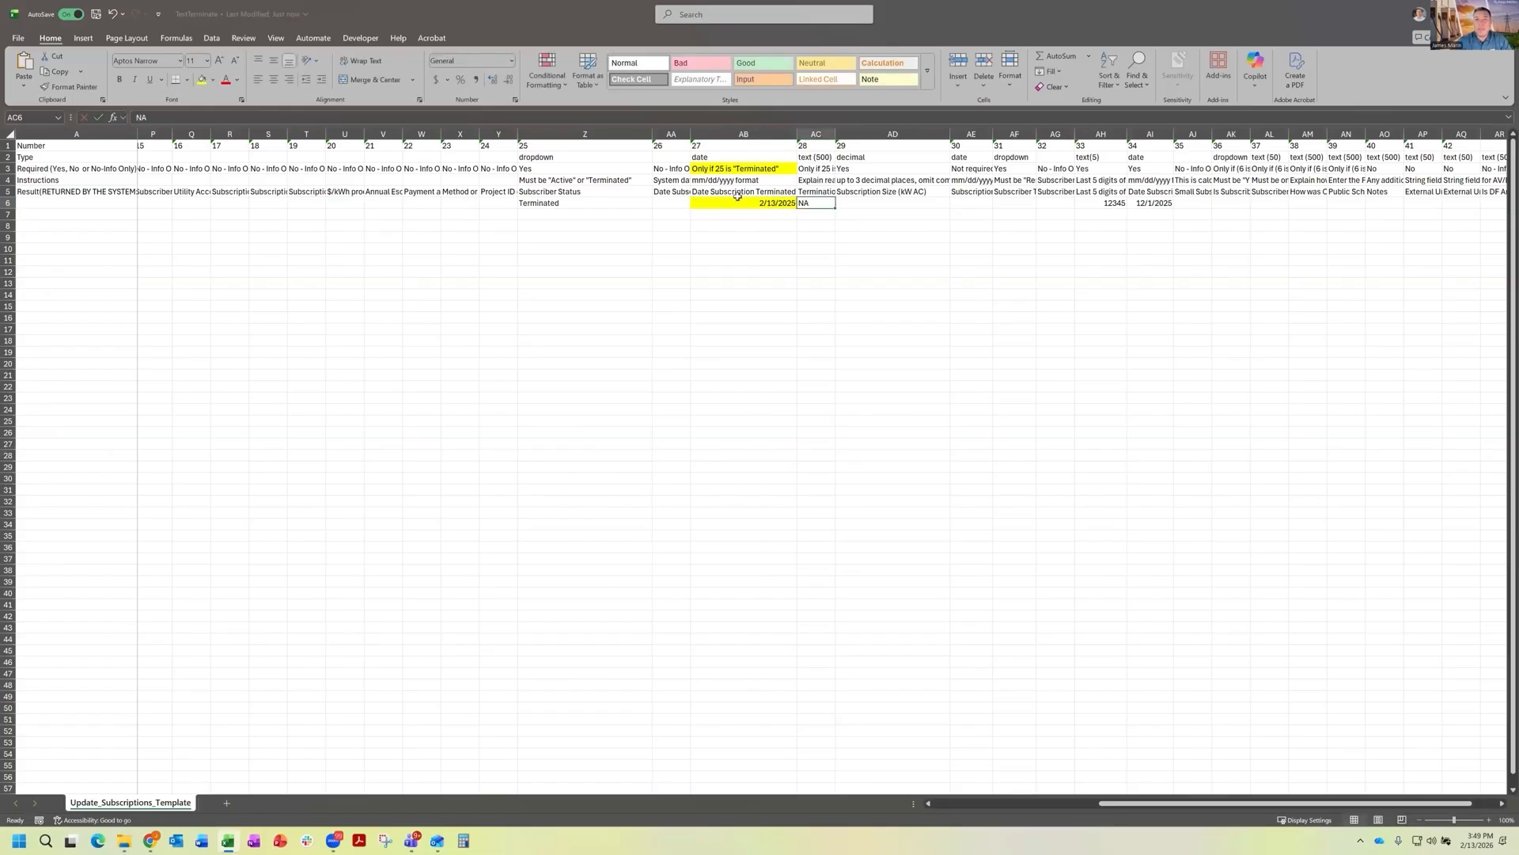
left_click(824, 191)
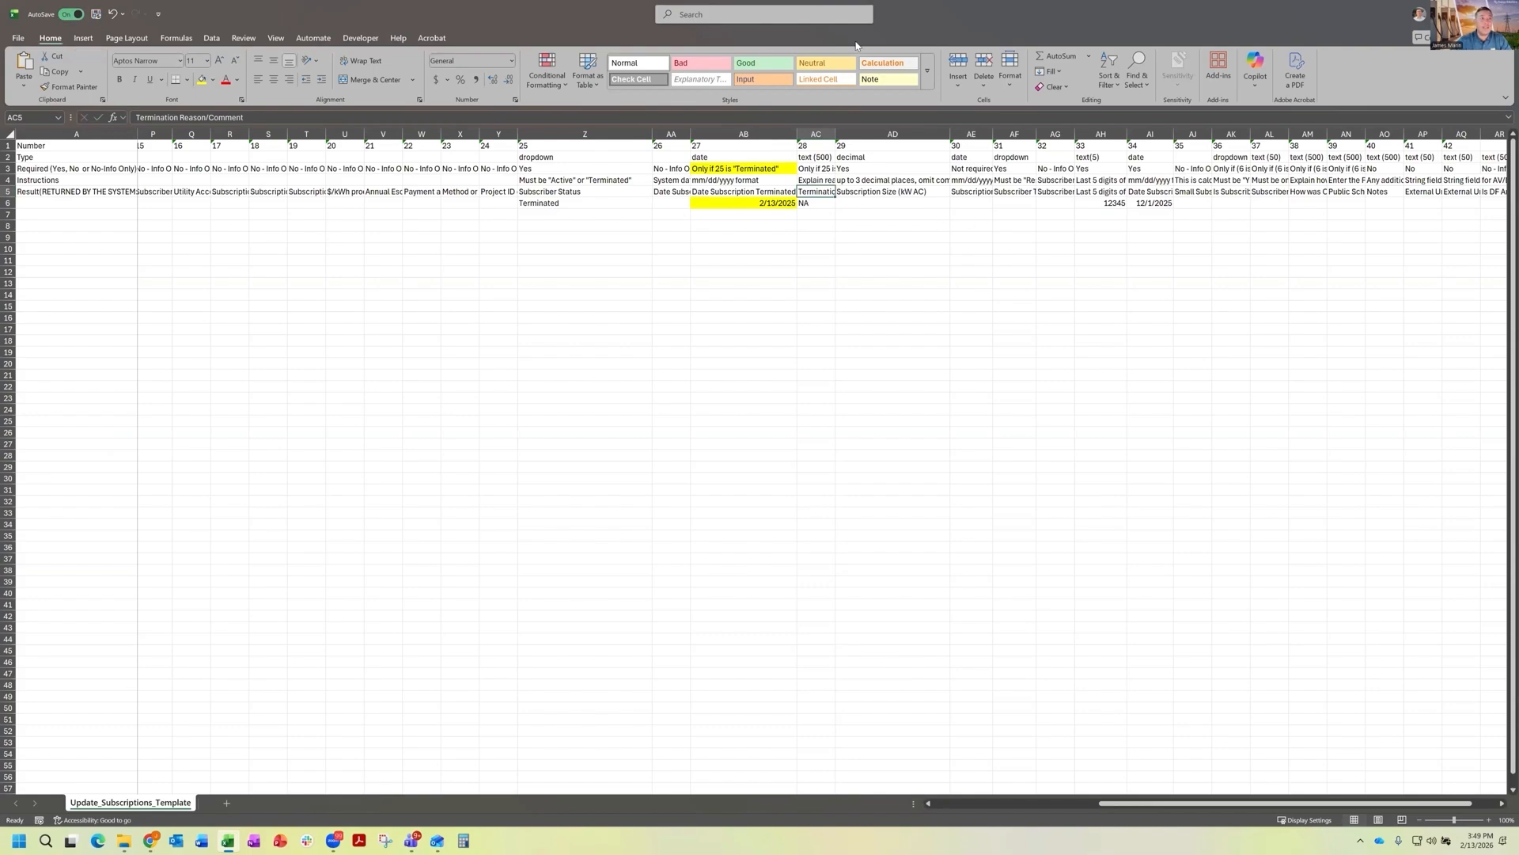
left_click(1502, 15)
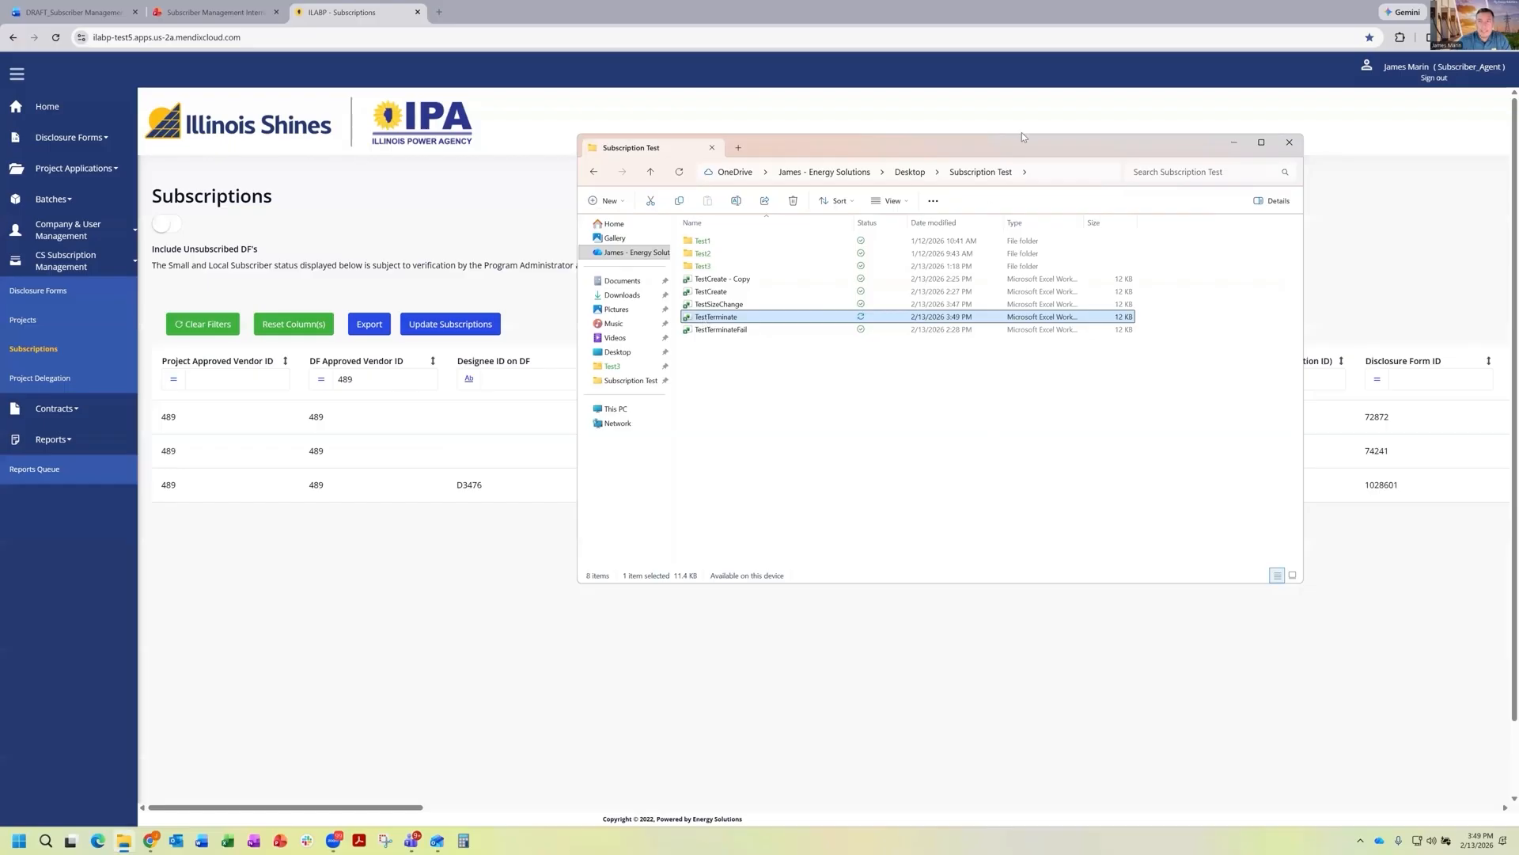
Step: Import TestTerminate from the Subscription Test folder through Update Subscriptions, proceed with the upload and dismiss the processing notice
left_click_drag(1023, 142, 914, 152)
left_click(271, 200)
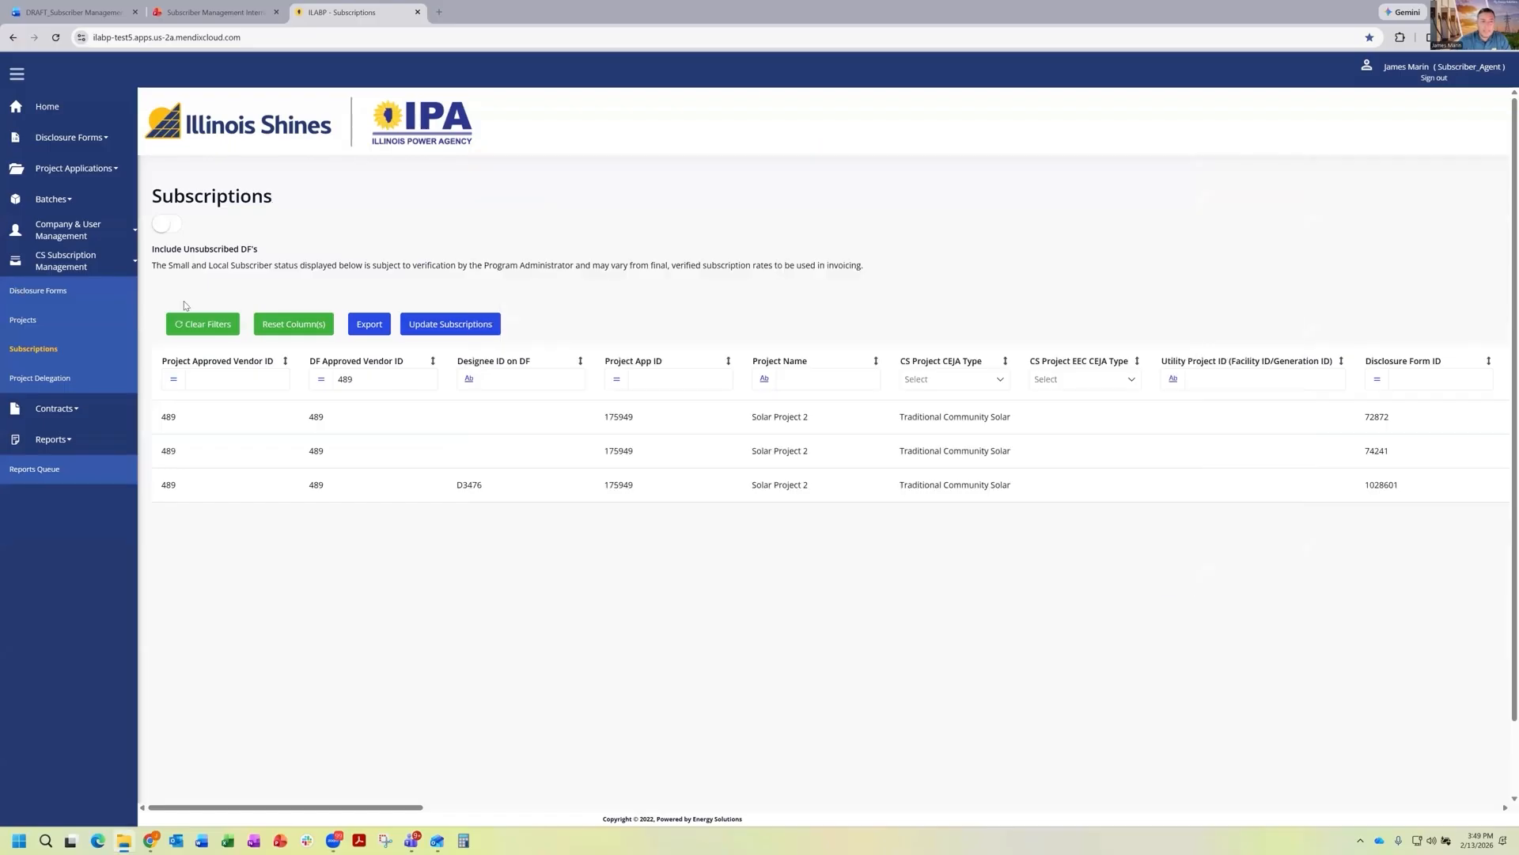
left_click(432, 322)
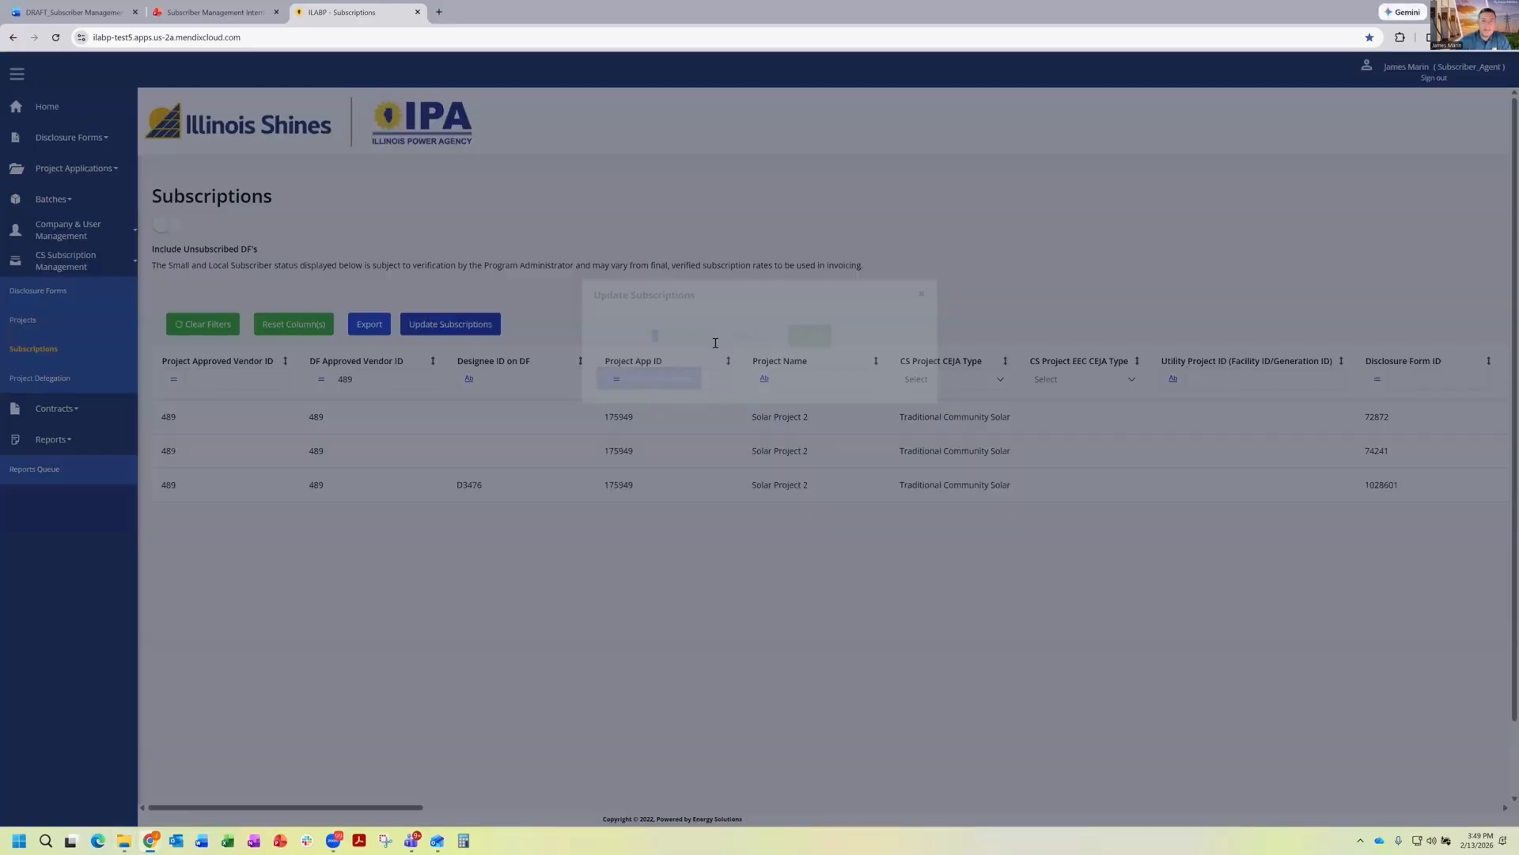
left_click(764, 344)
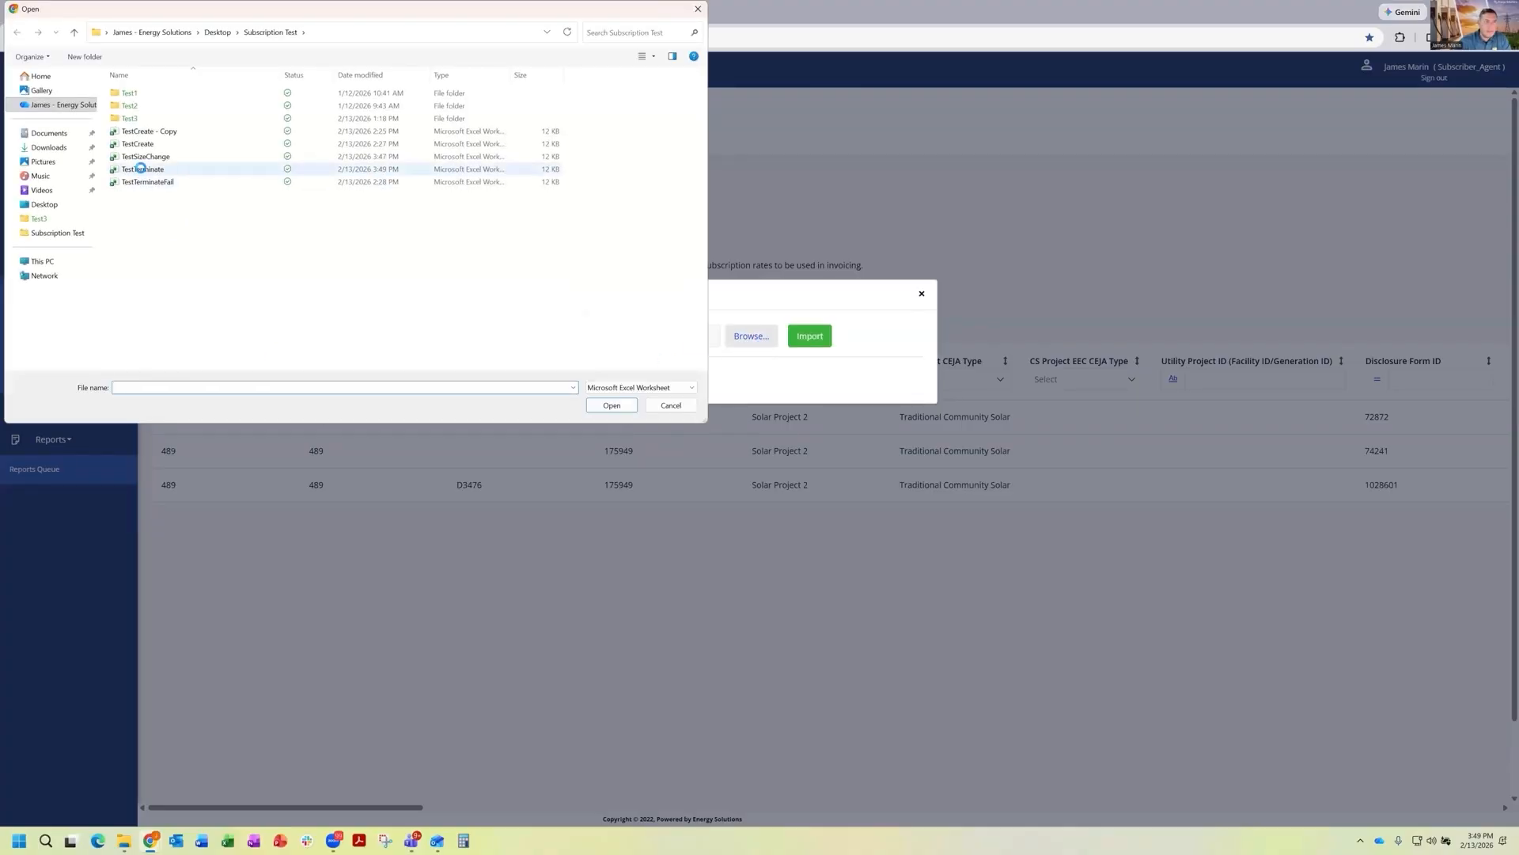
double_click(140, 168)
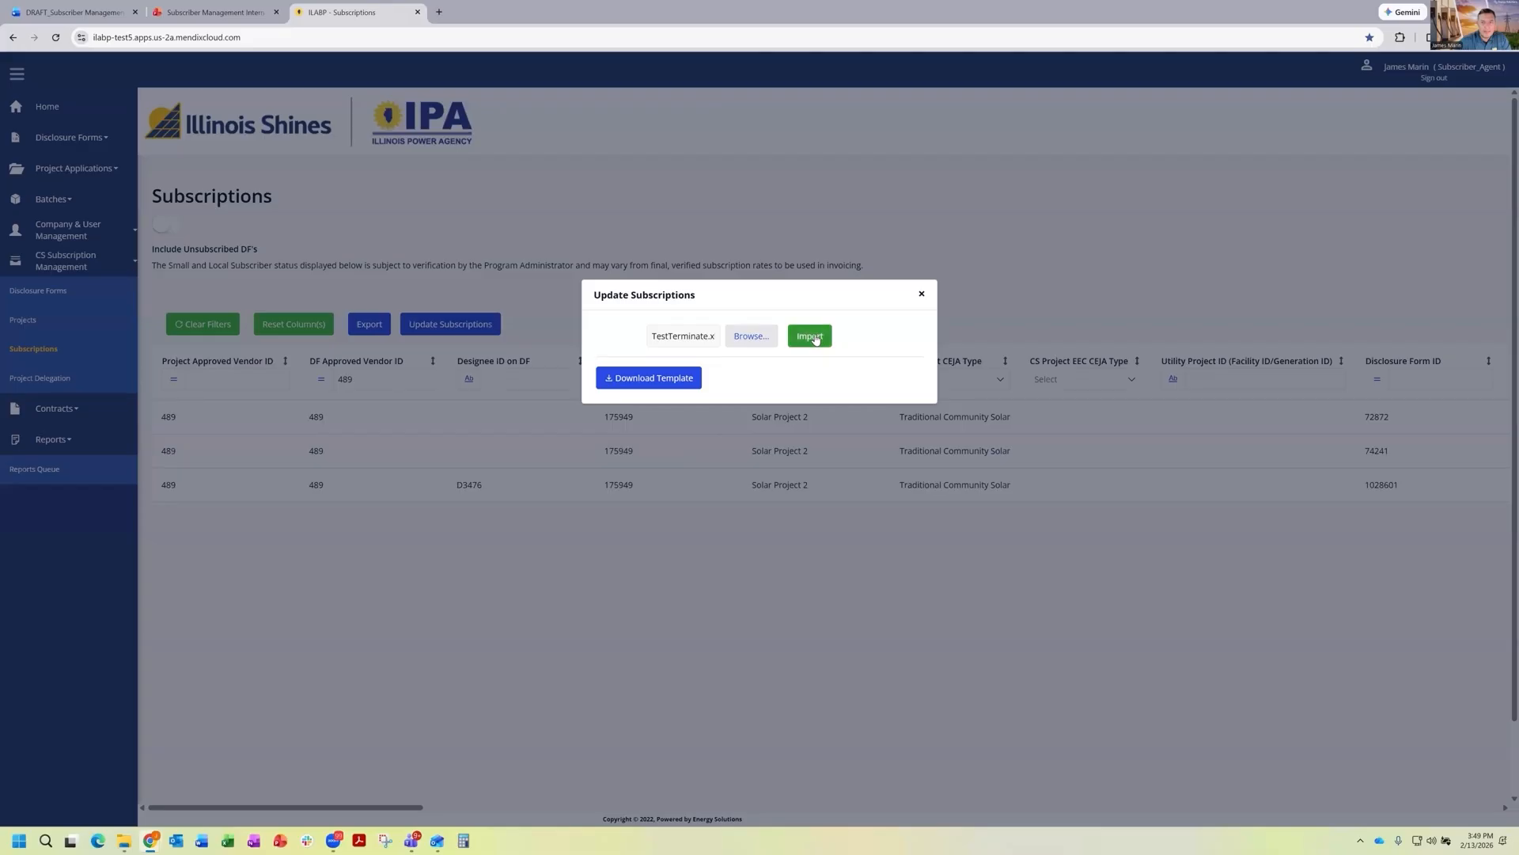
left_click(818, 338)
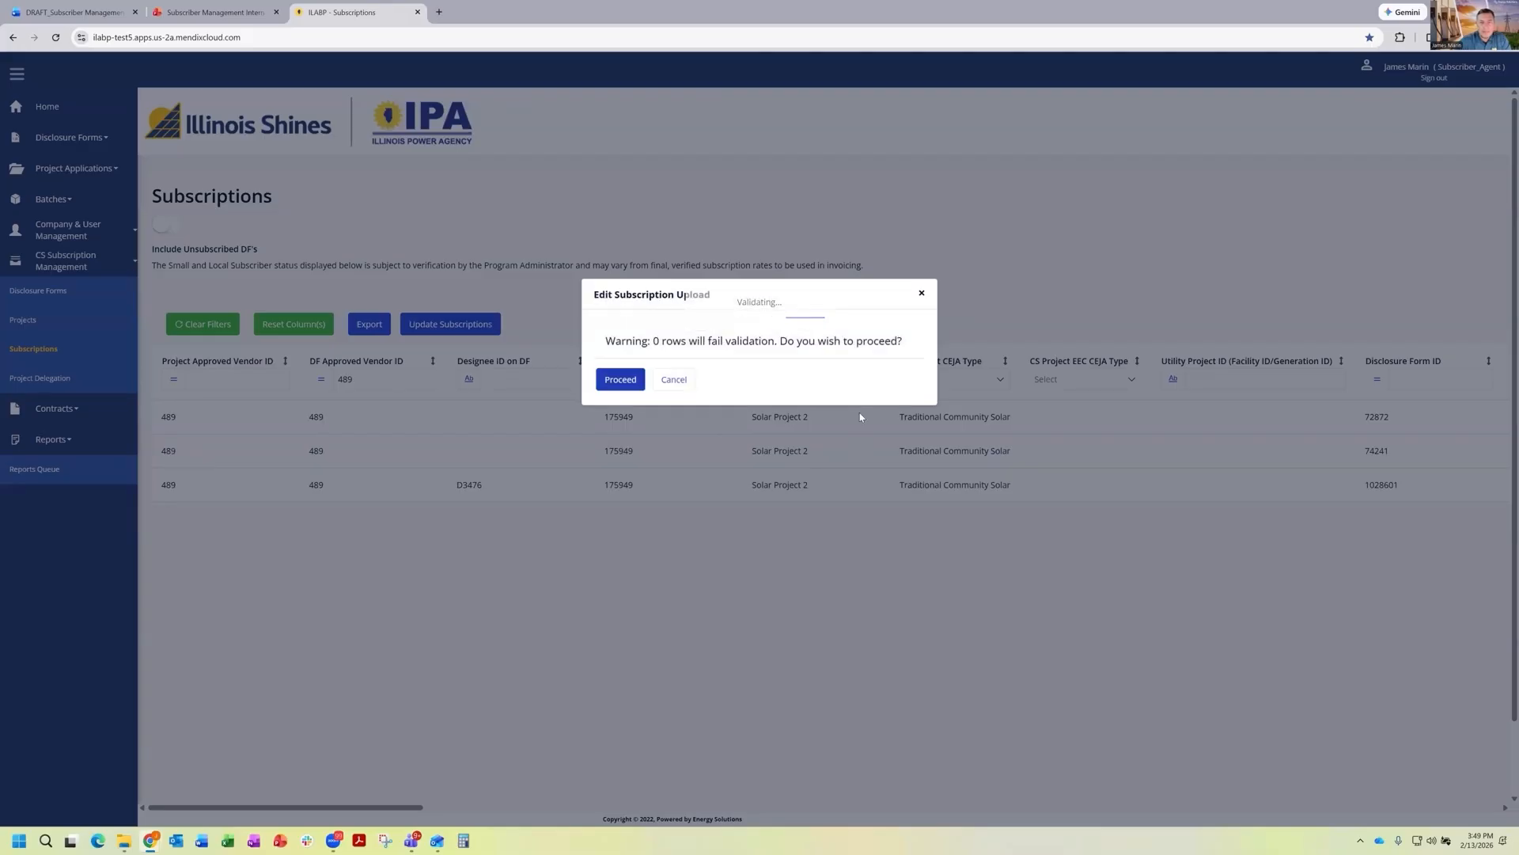
left_click_drag(655, 346, 776, 342)
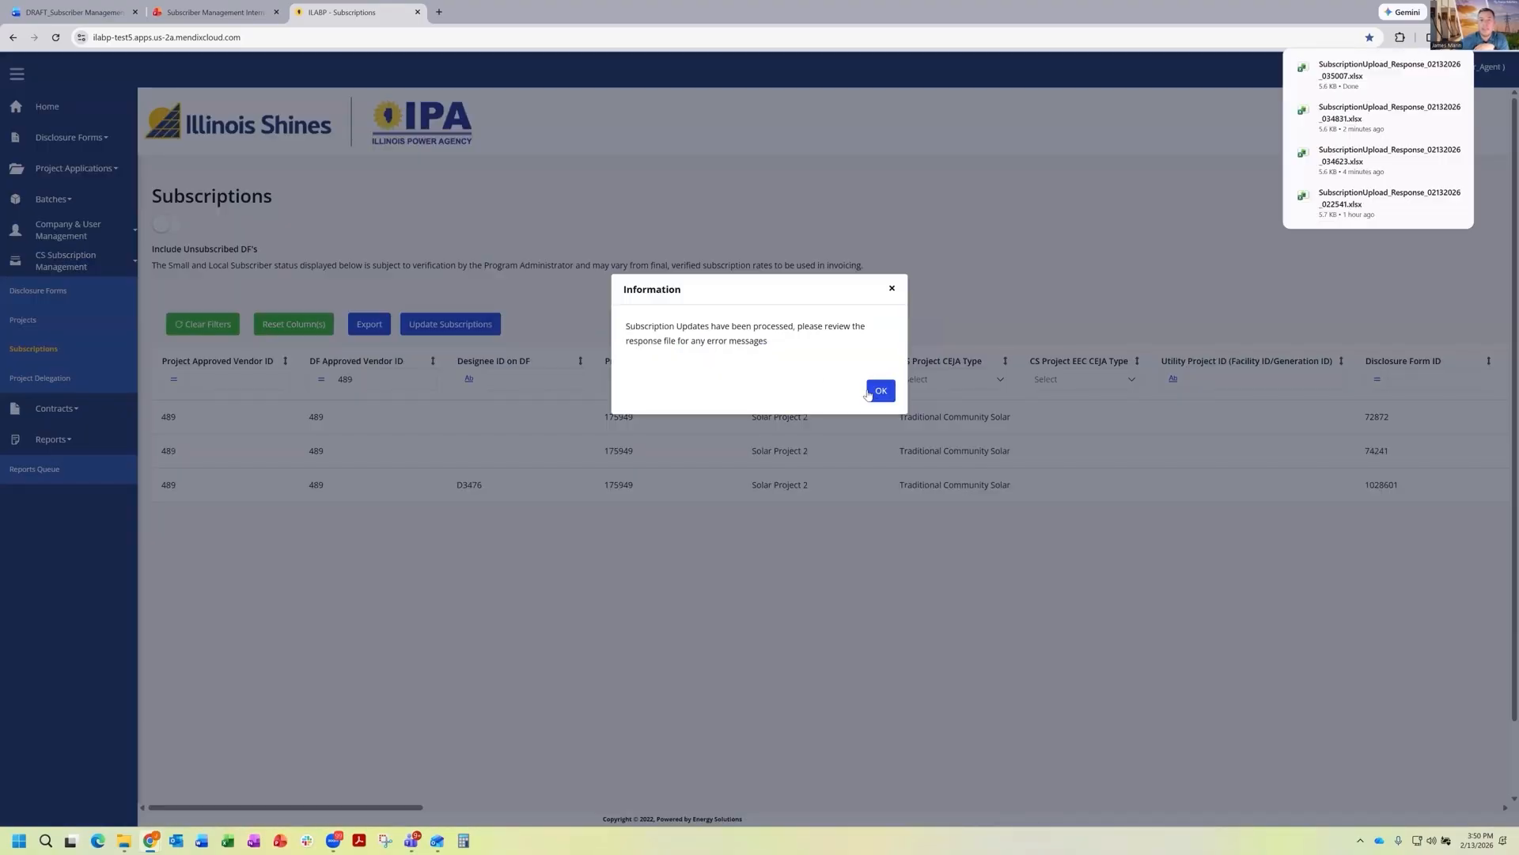
left_click(880, 390)
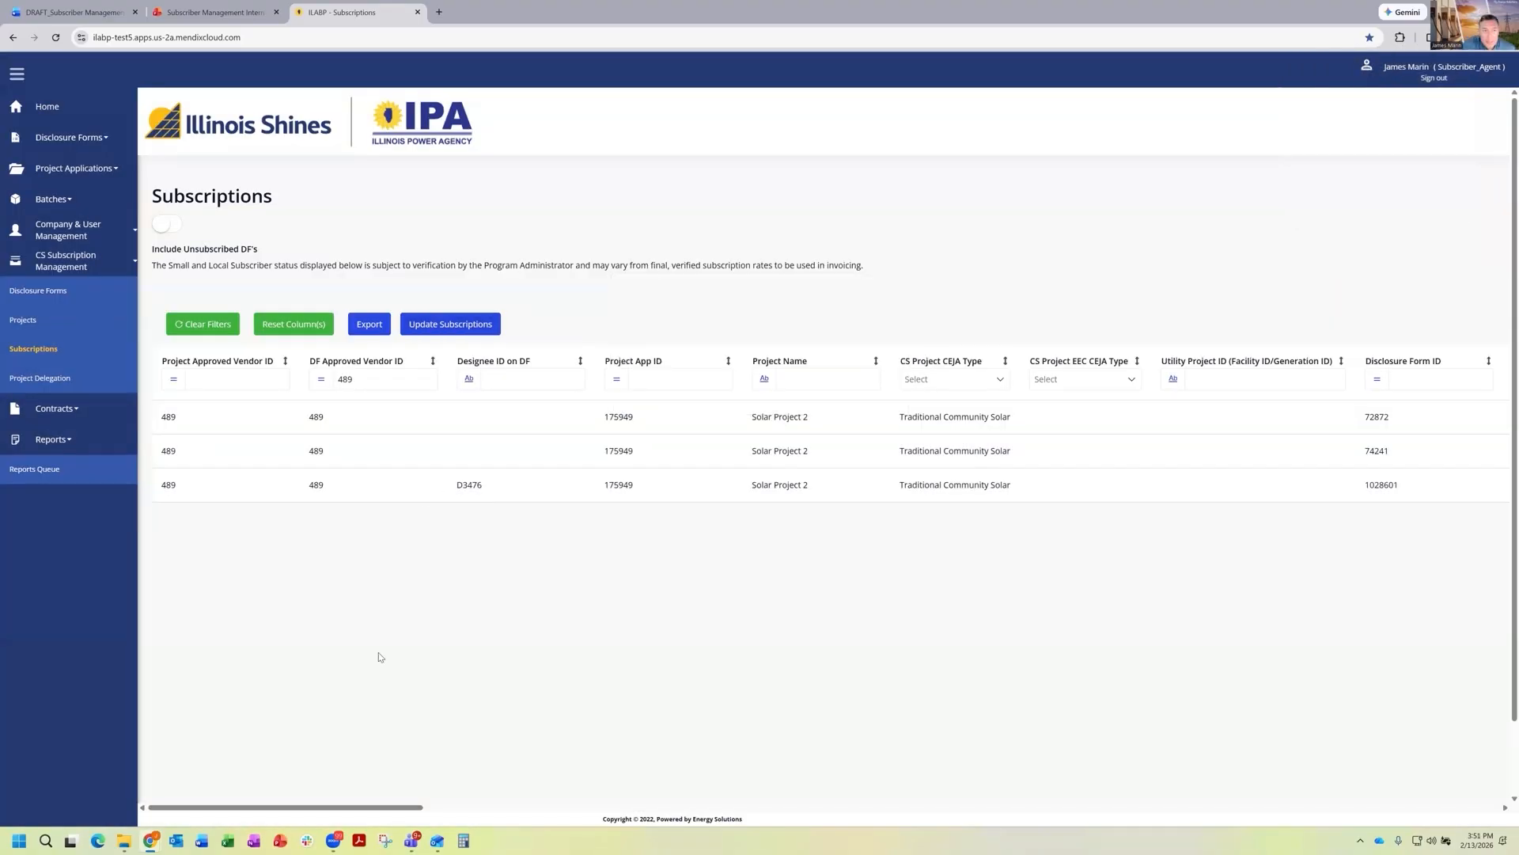
Step: Reload the portal, reopen the Subscriptions page and check the Subscriber Status of the last listed subscription
left_click_drag(441, 805, 1027, 785)
left_click(56, 38)
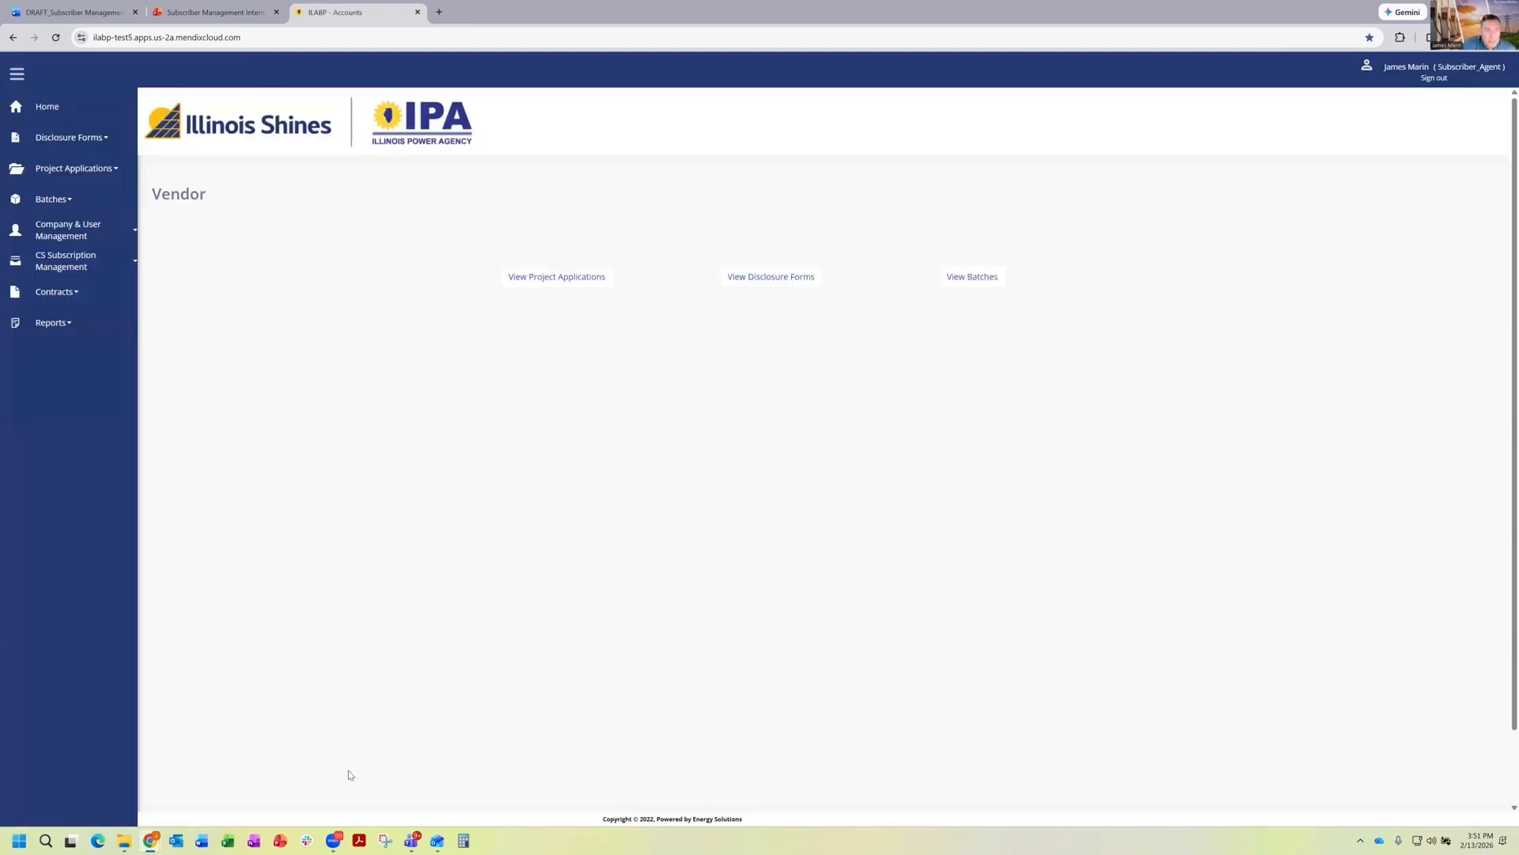
left_click(67, 261)
left_click(44, 351)
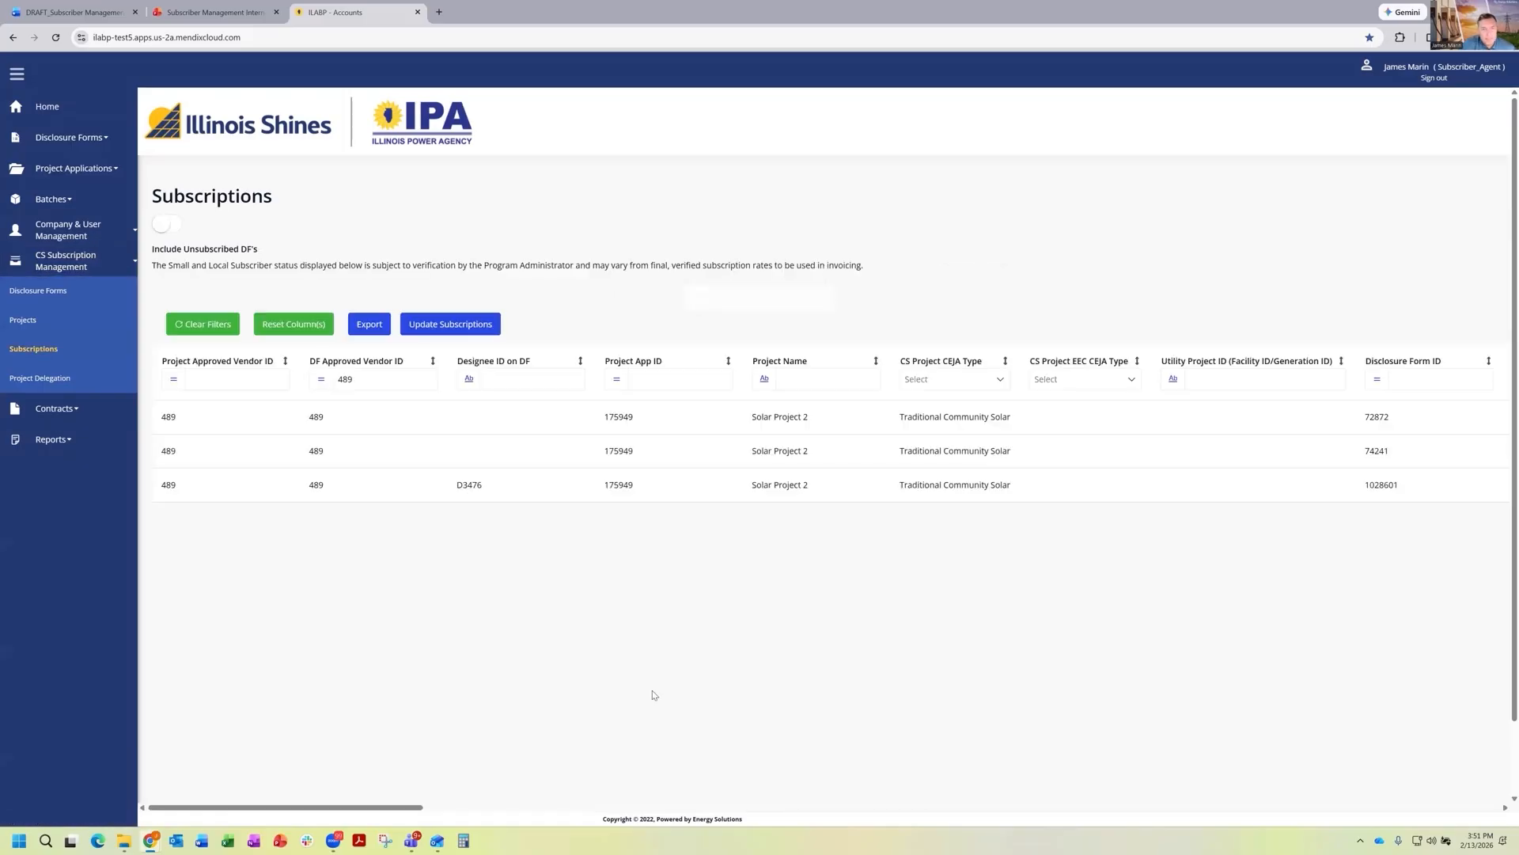
left_click_drag(410, 806, 1078, 805)
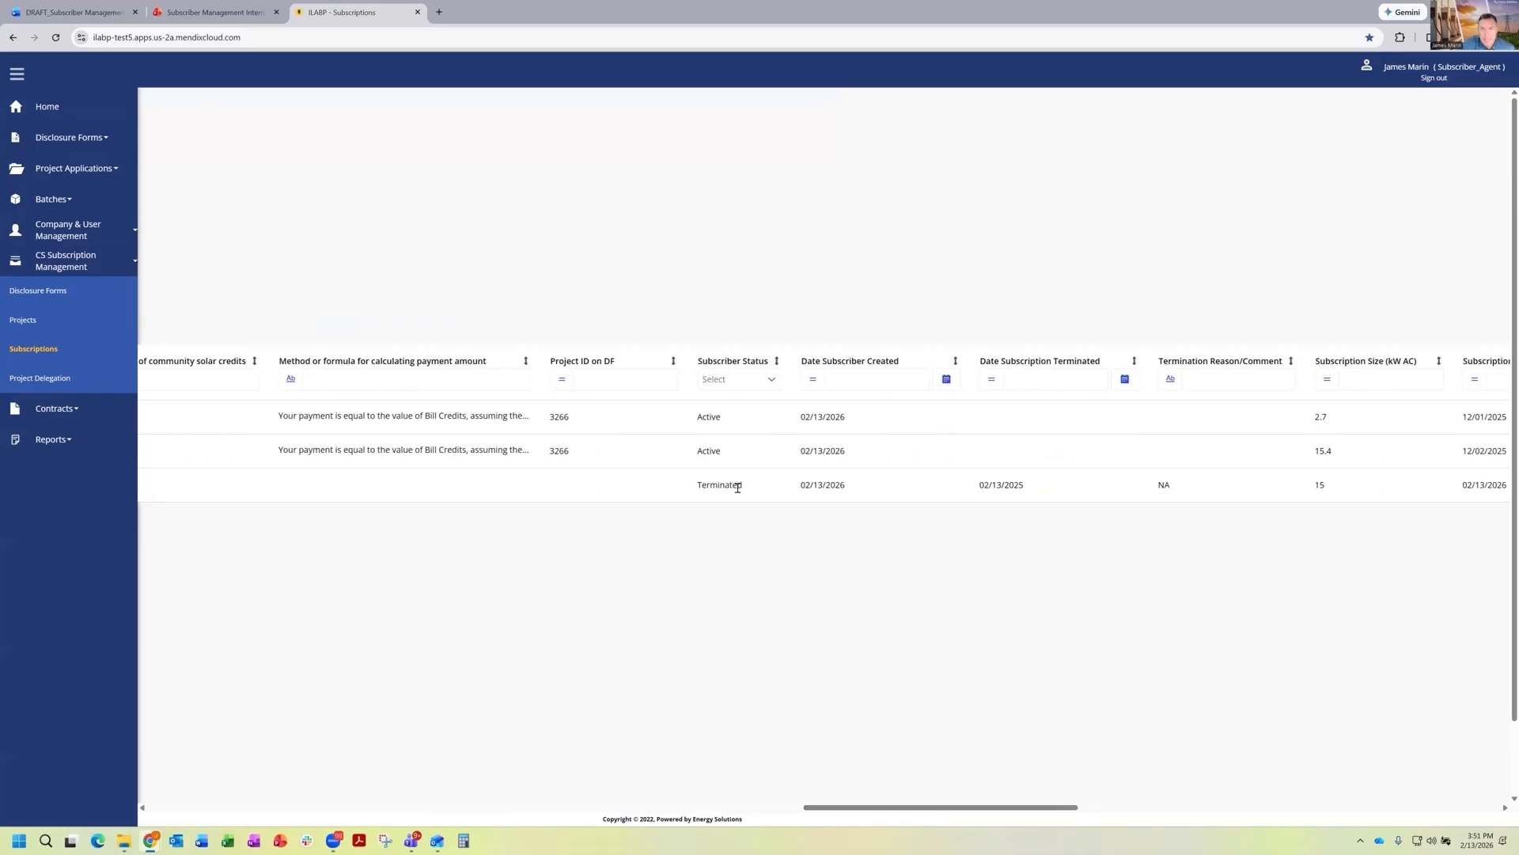
left_click_drag(750, 485, 702, 485)
left_click_drag(890, 807, 215, 787)
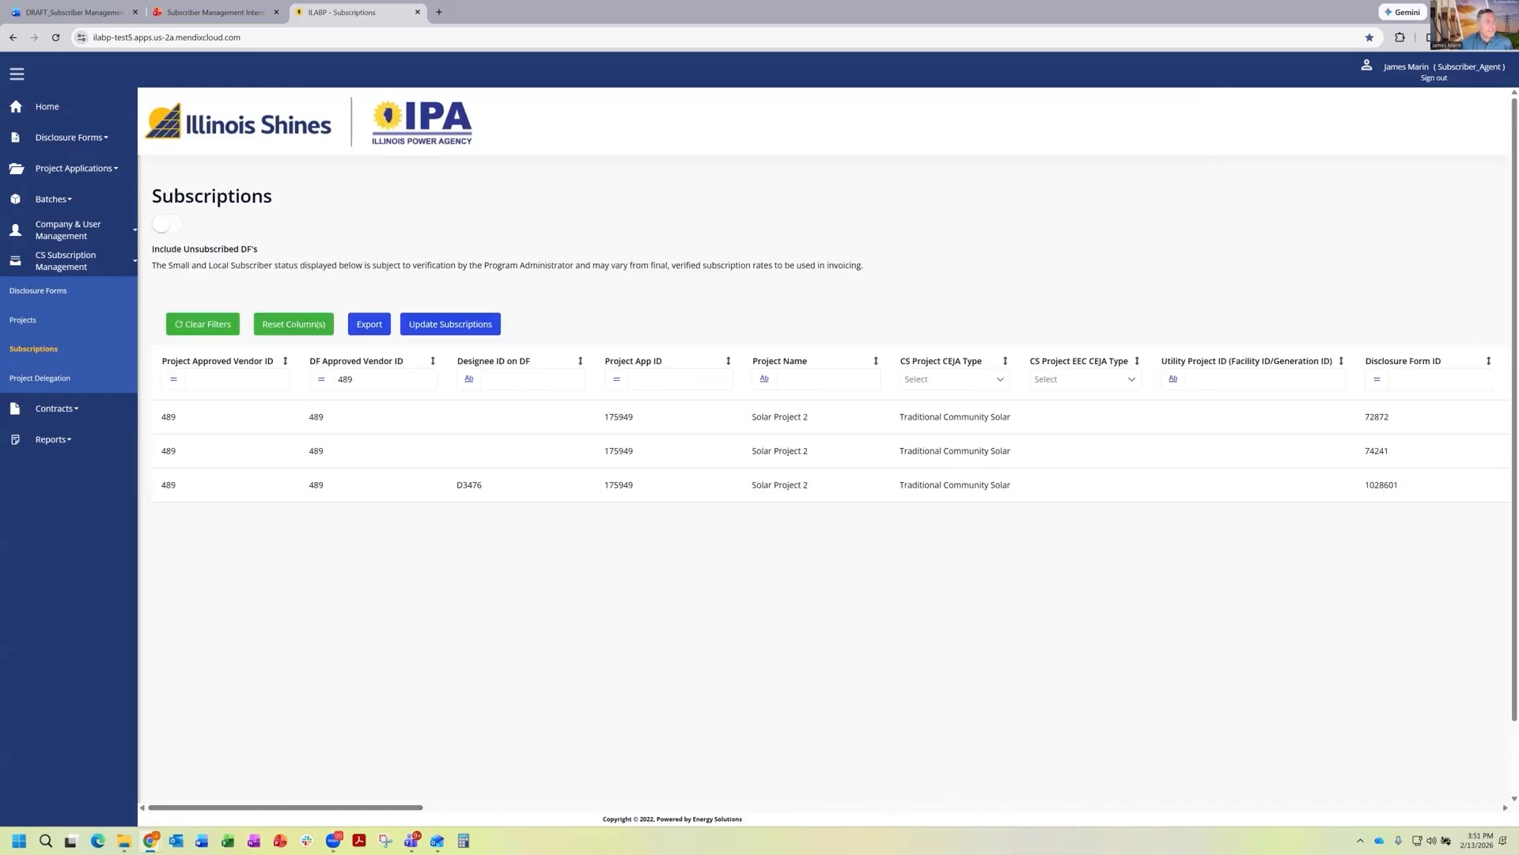
Step: Import TestTerminateFail from the Subscription Test folder through Update Subscriptions, review the validation warning, proceed with the upload and dismiss the processing notice
key("alt+Tab")
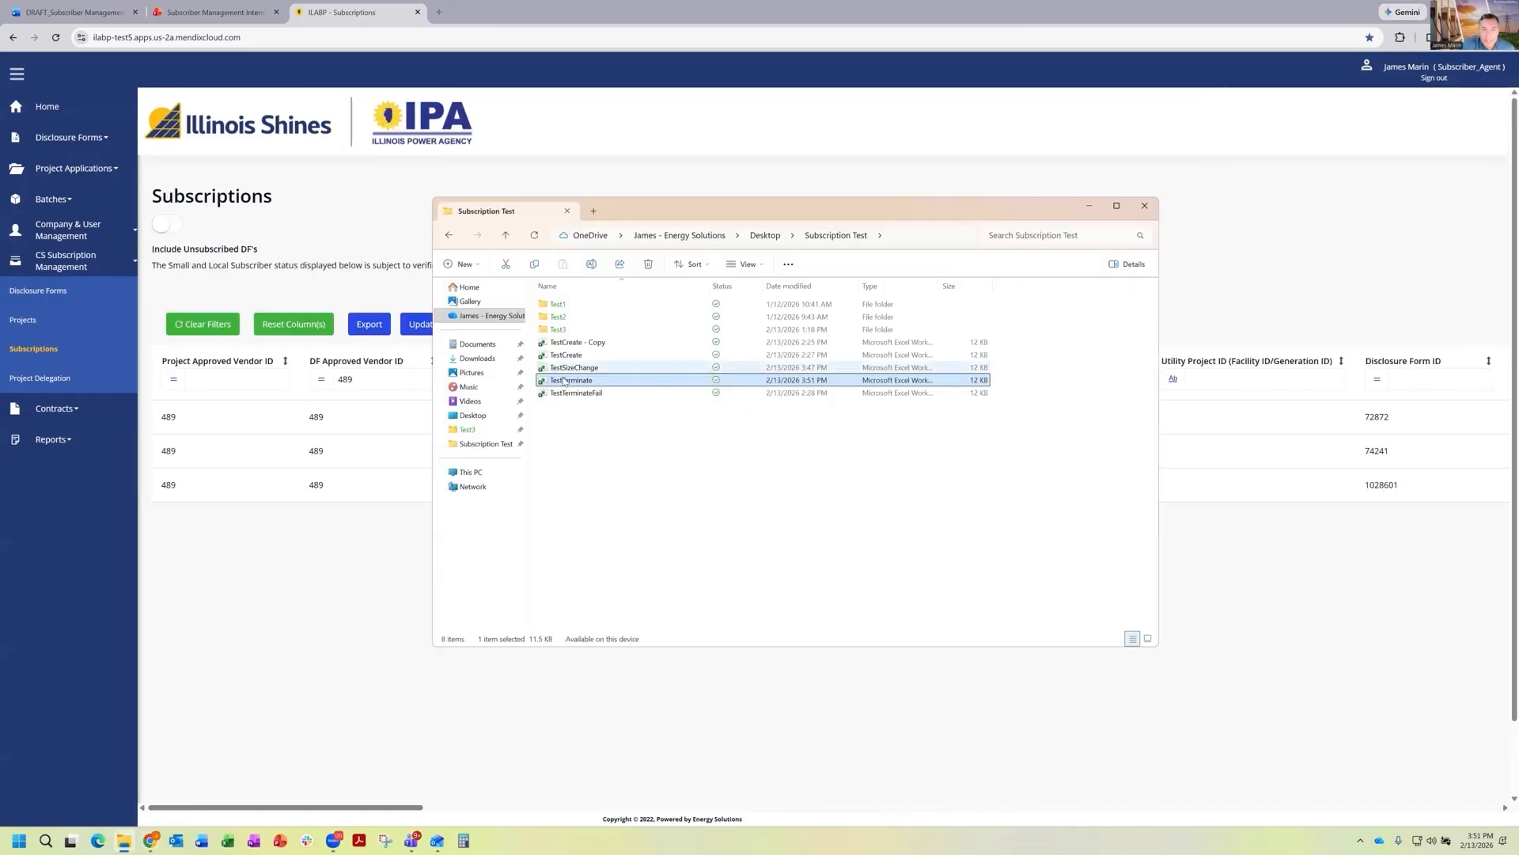
left_click(564, 393)
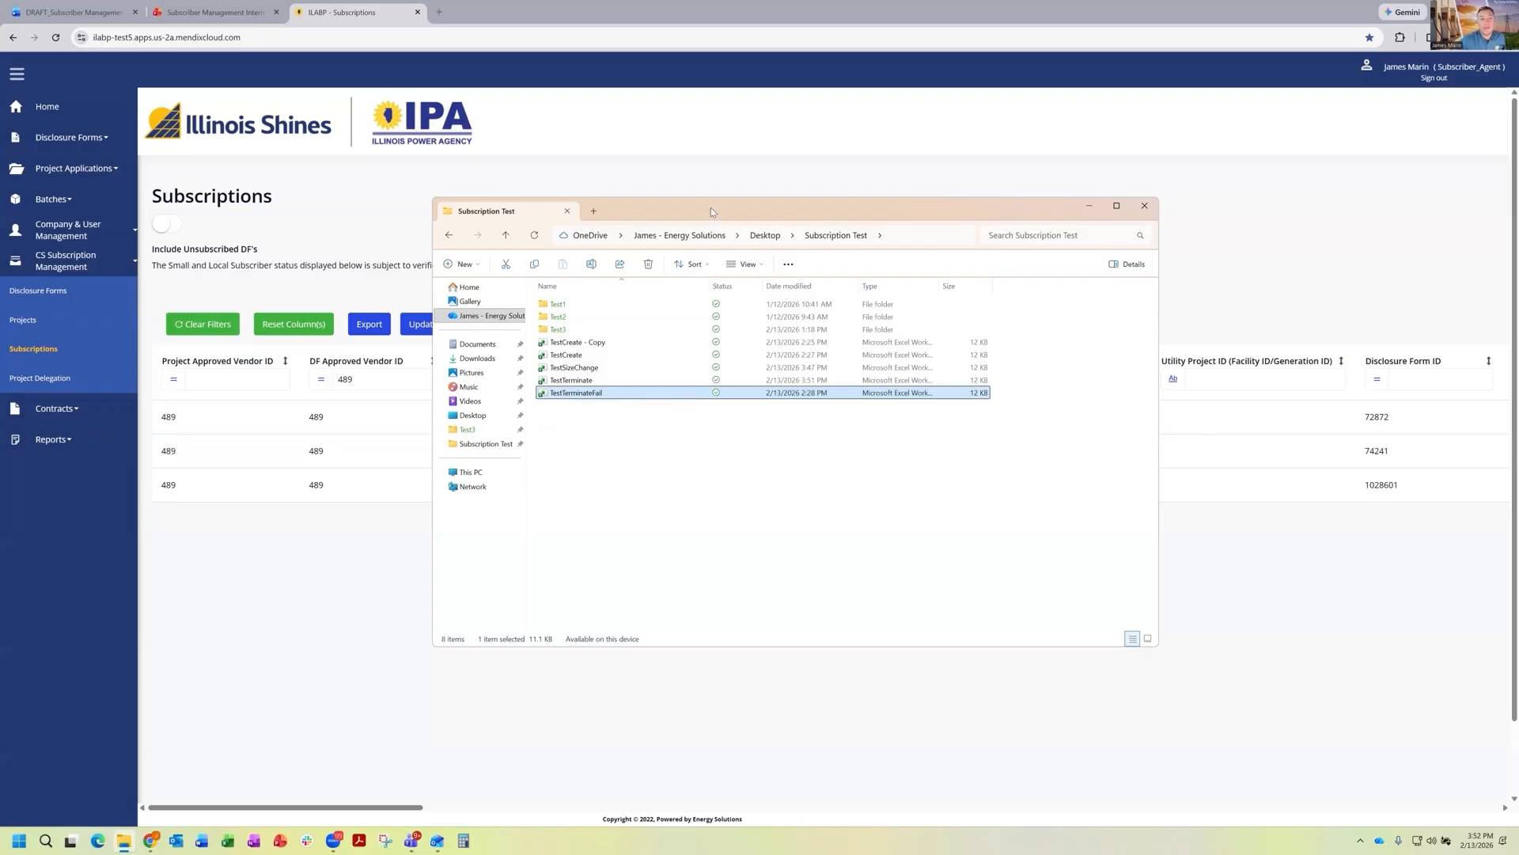
left_click(220, 301)
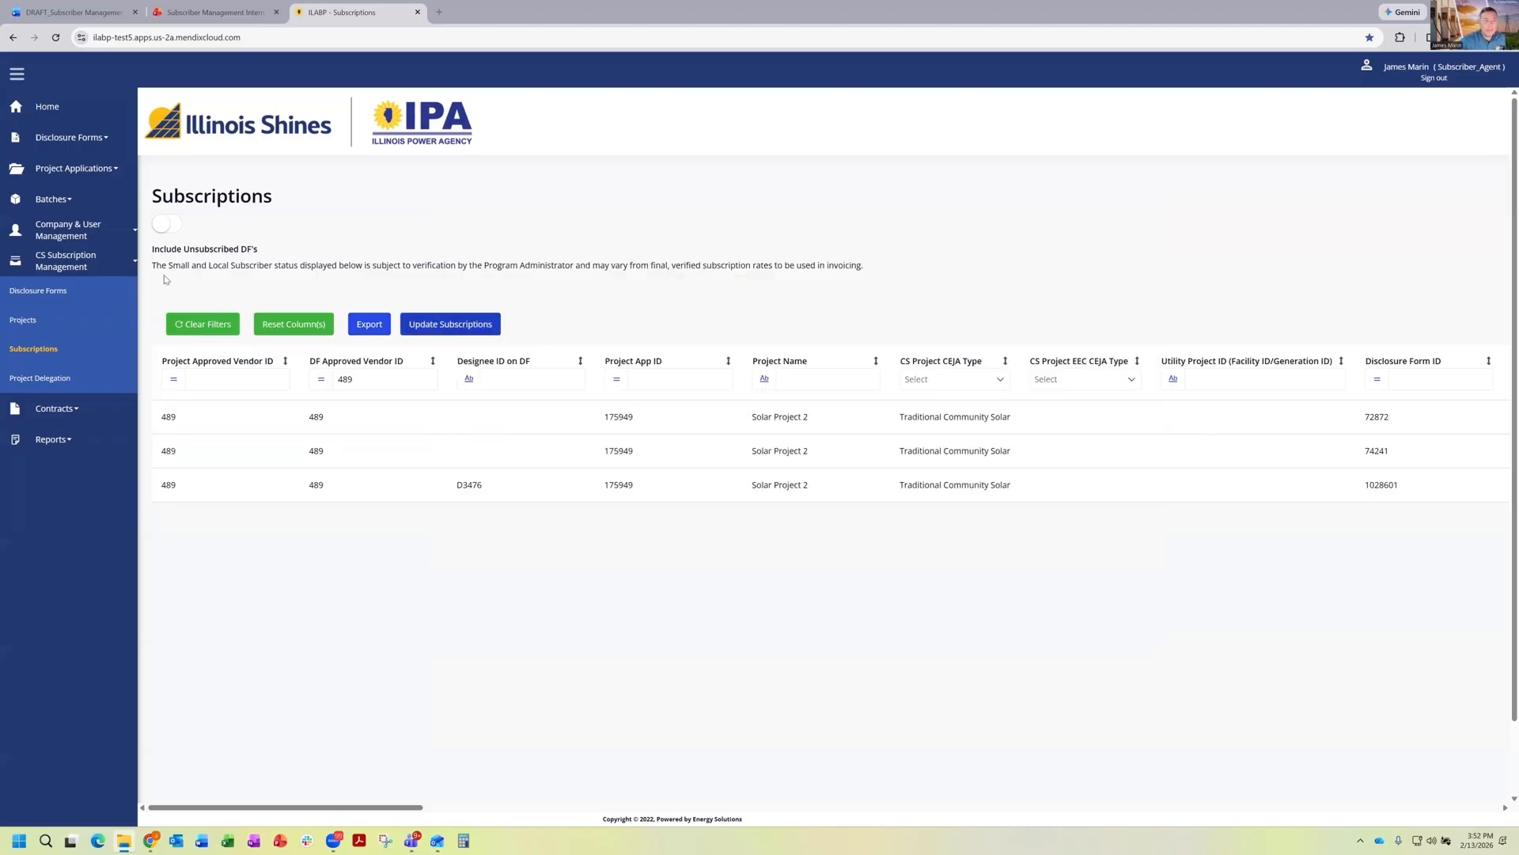
left_click(445, 332)
left_click(737, 344)
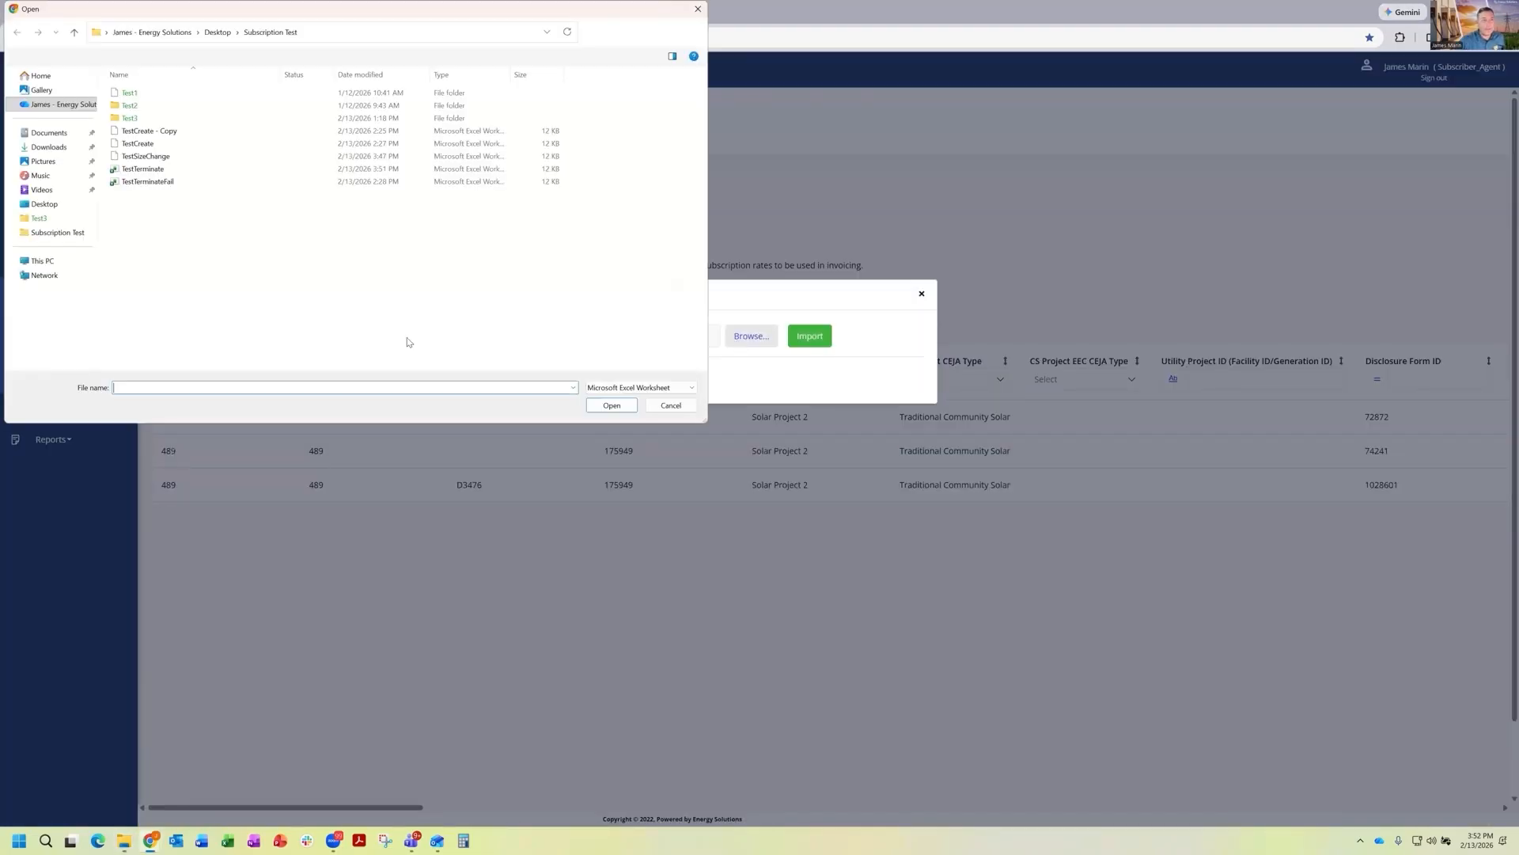
left_click(174, 185)
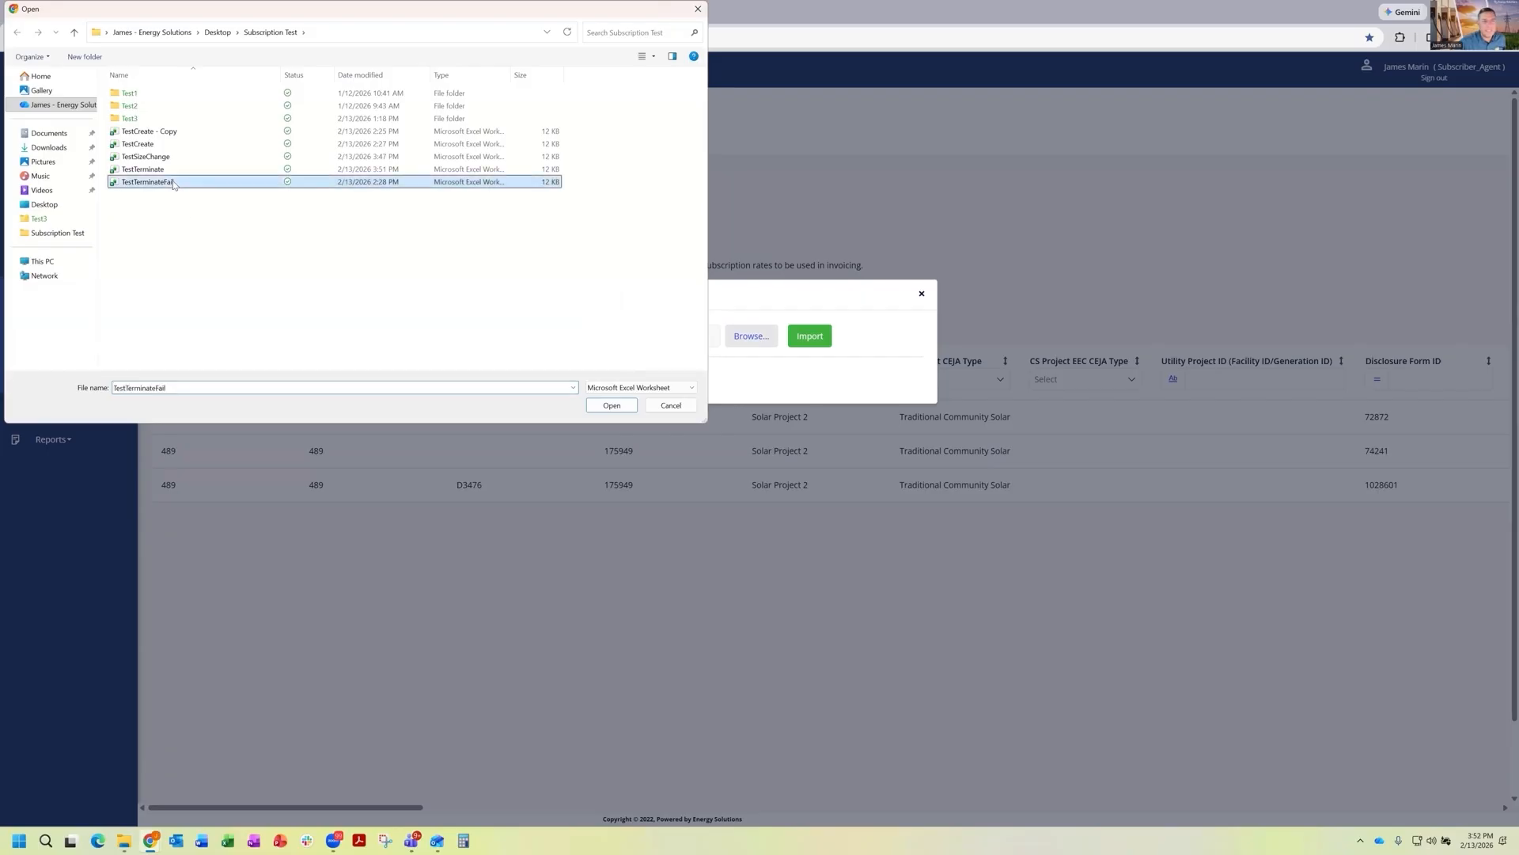
left_click(612, 405)
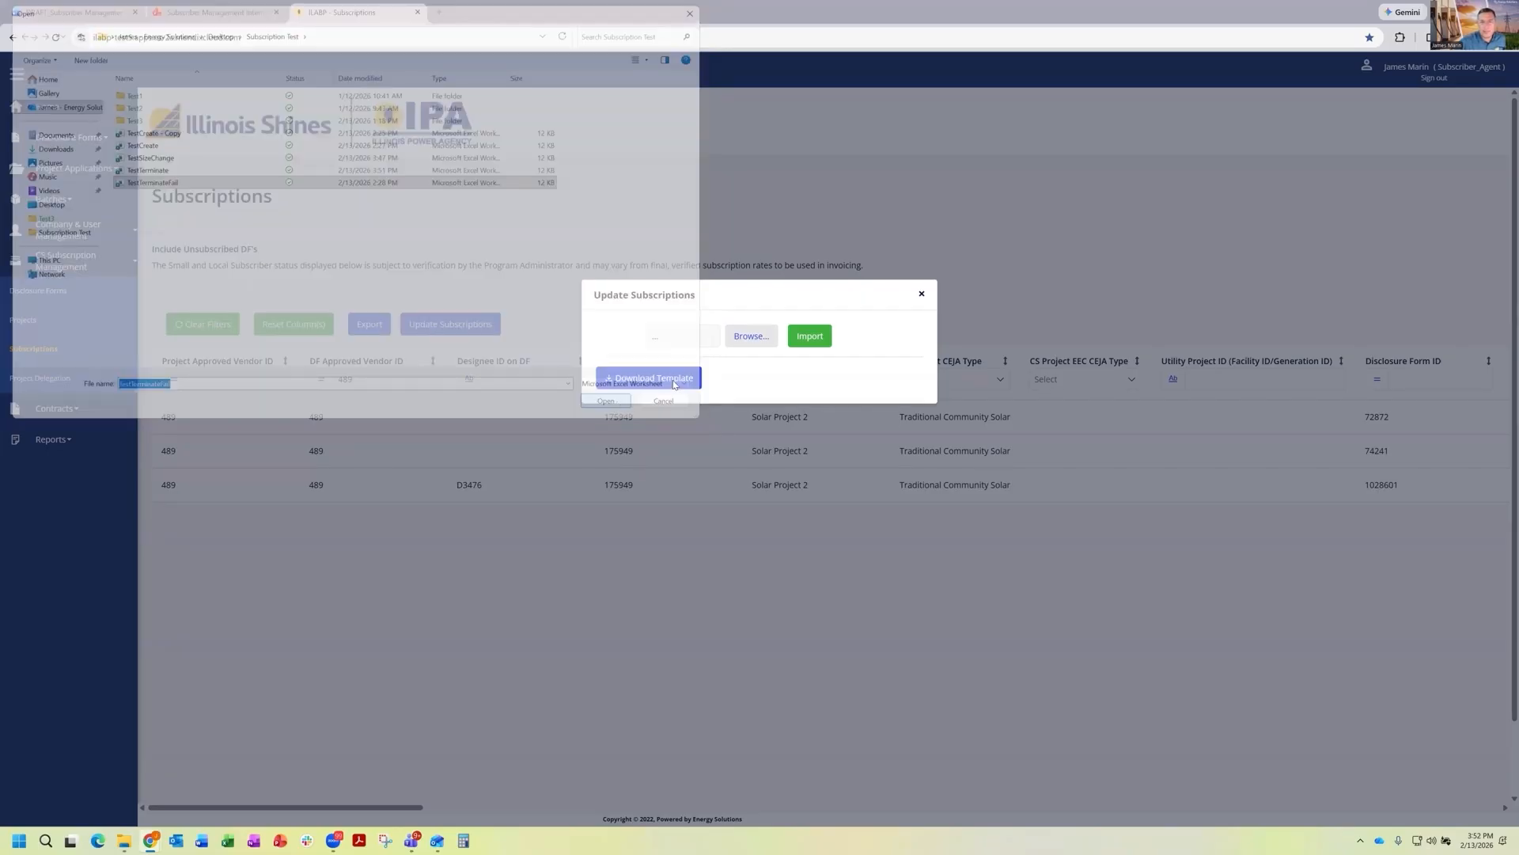
left_click(799, 337)
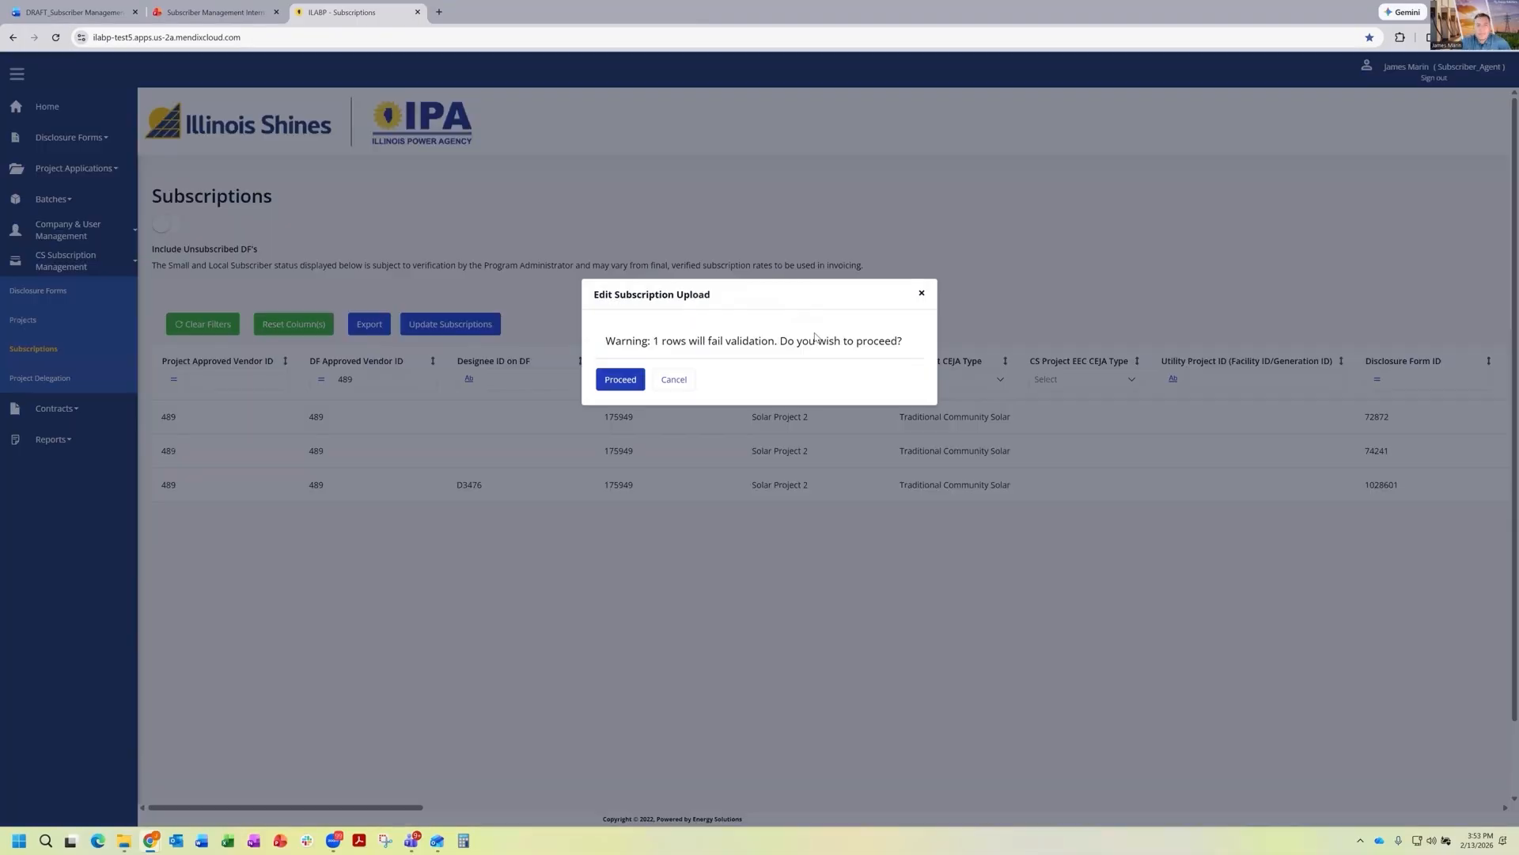
left_click_drag(655, 343, 898, 342)
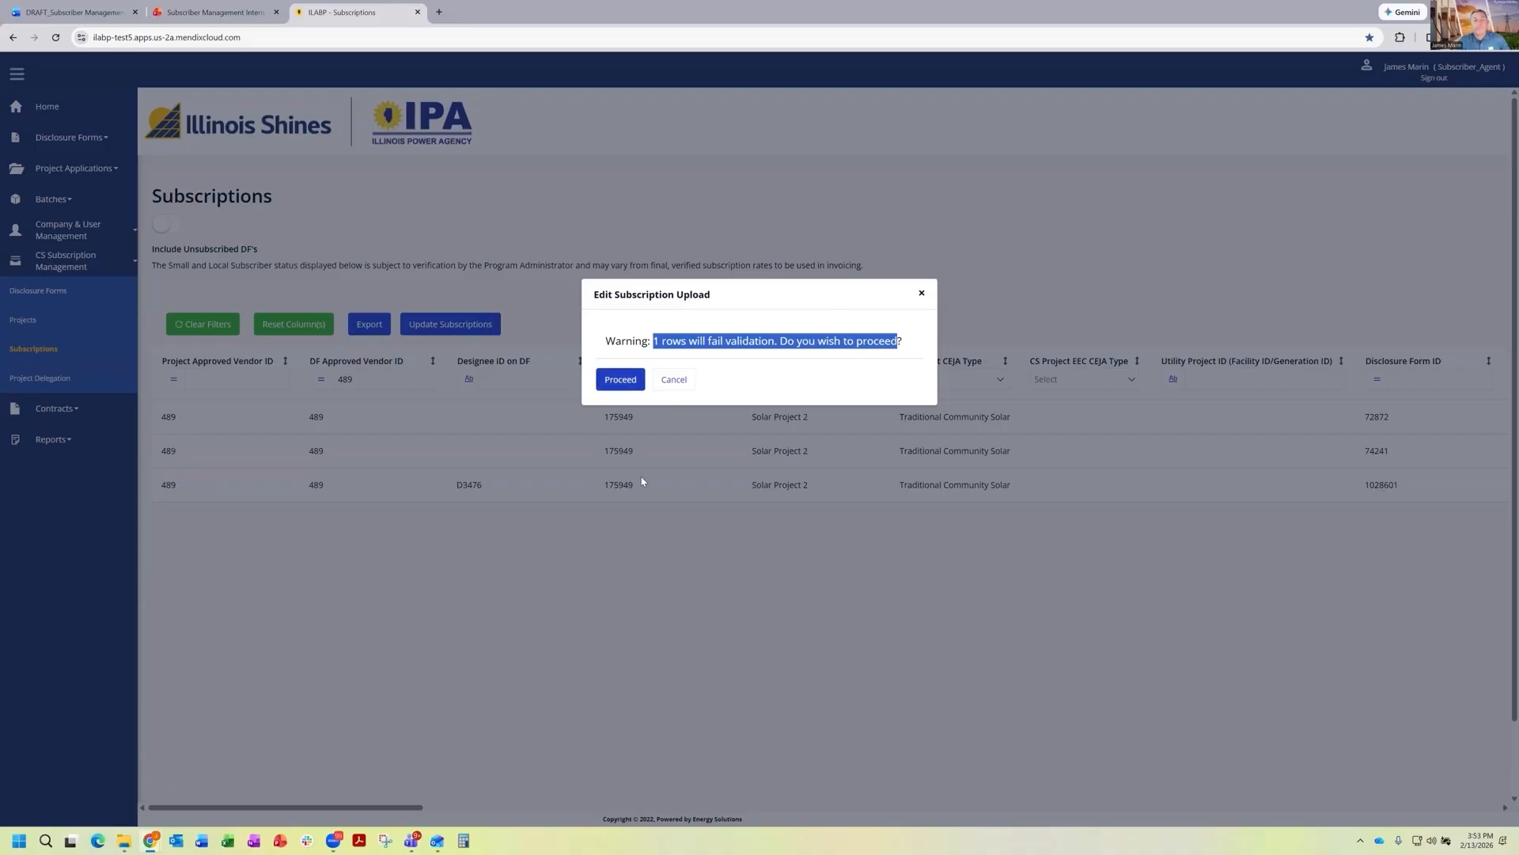
left_click(878, 393)
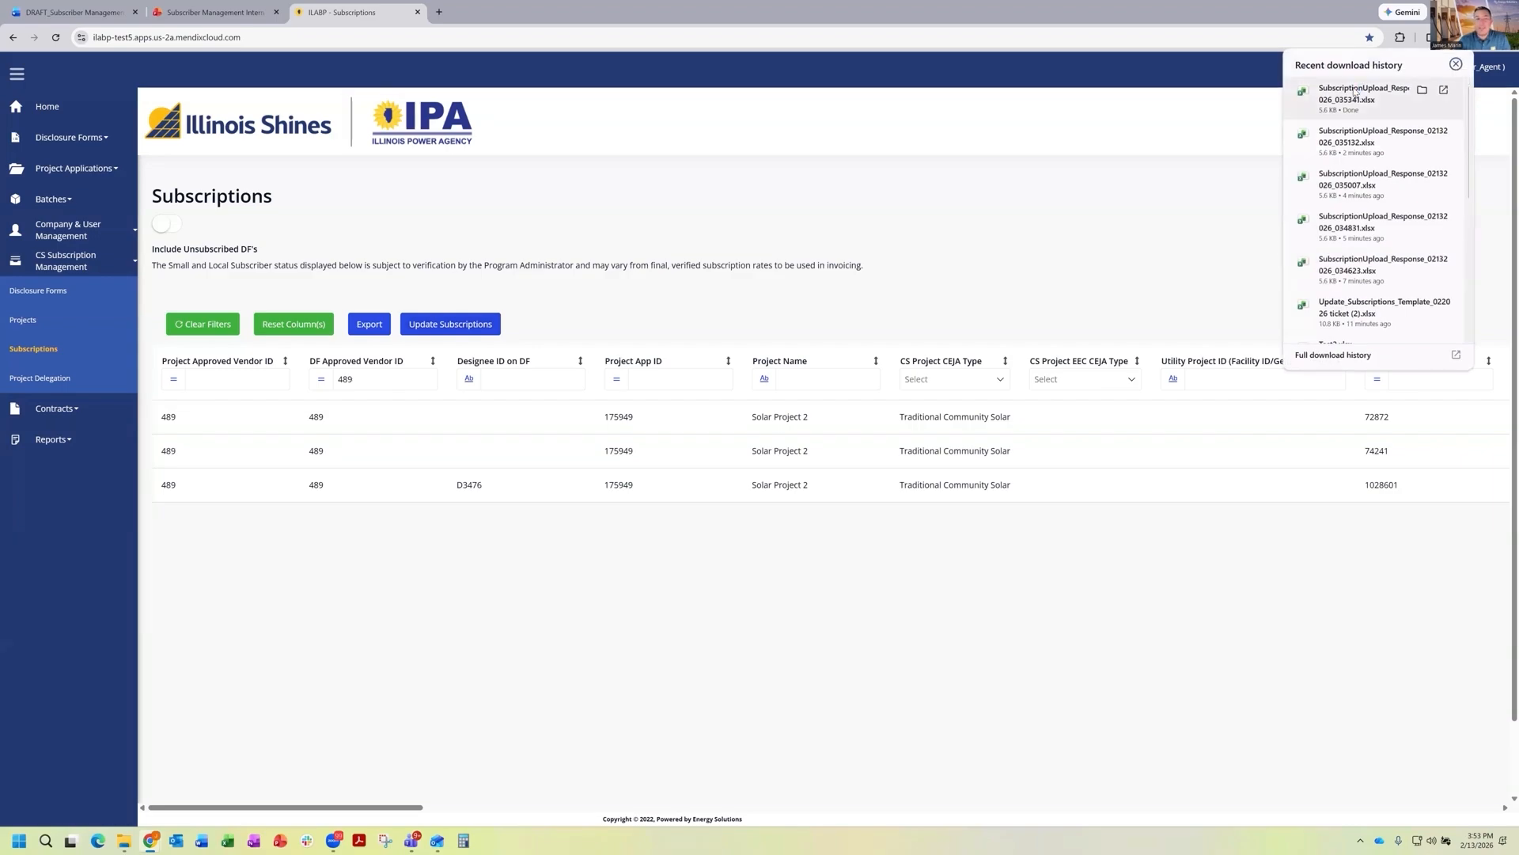
Step: Open the downloaded SubscriptionUpload_Response_02132026_035341.xlsx in a maximized Excel window, enable editing and widen column A slightly
left_click(1355, 93)
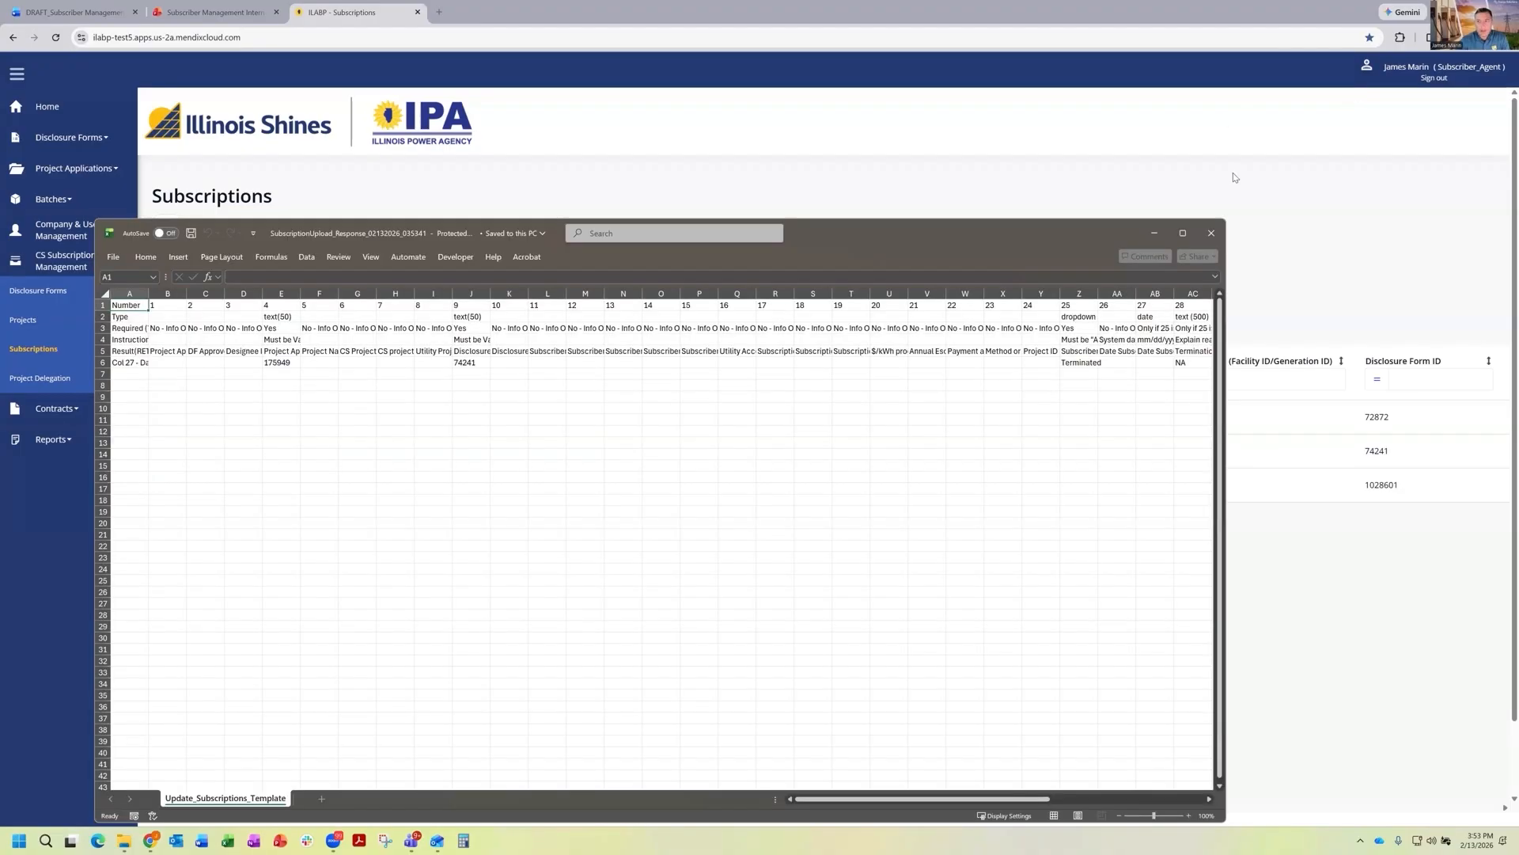
left_click(1183, 234)
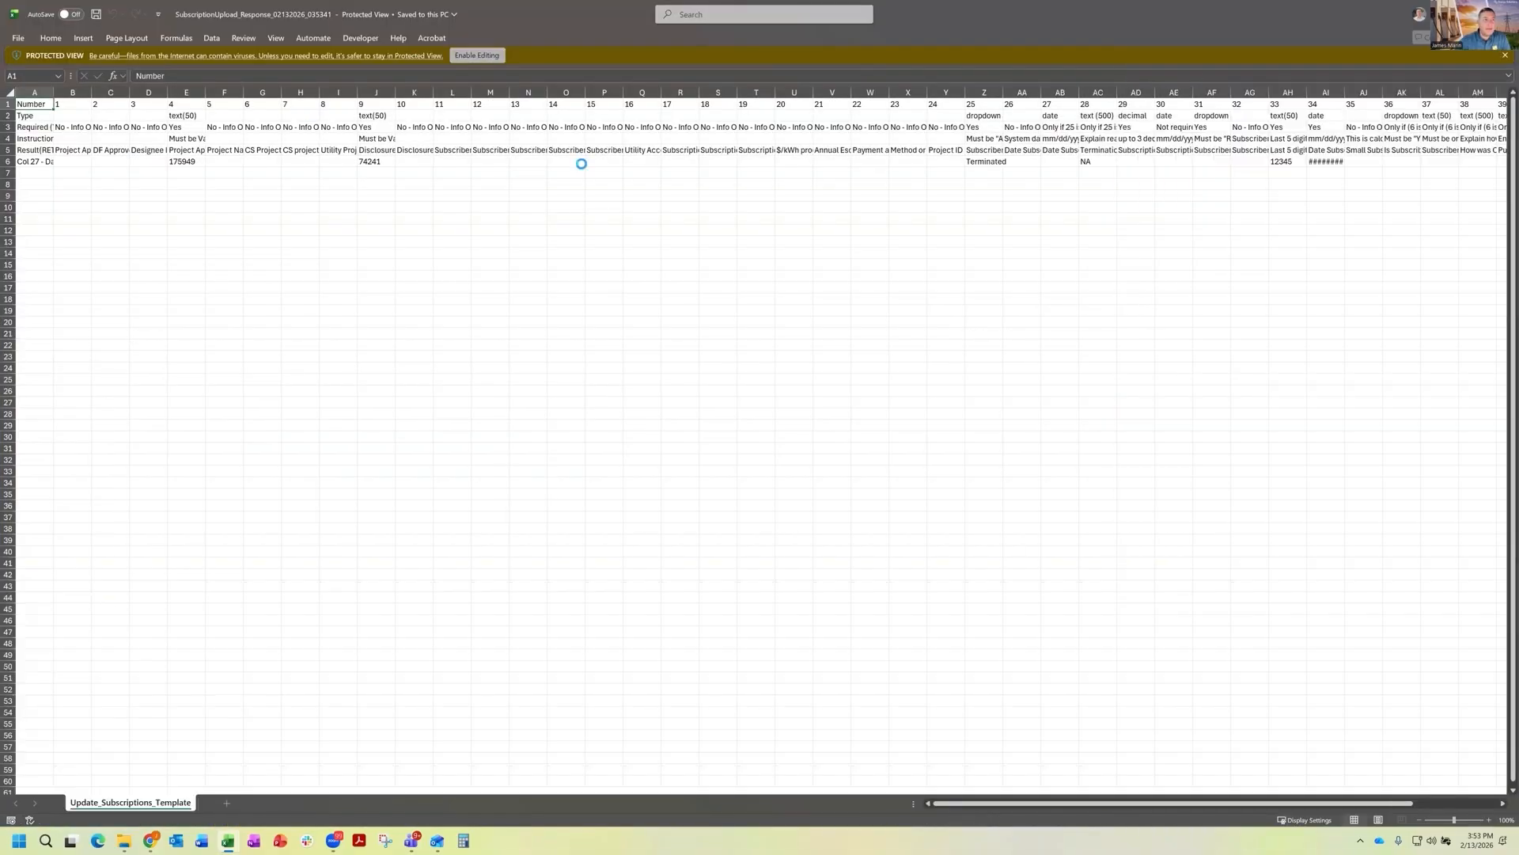
left_click(477, 56)
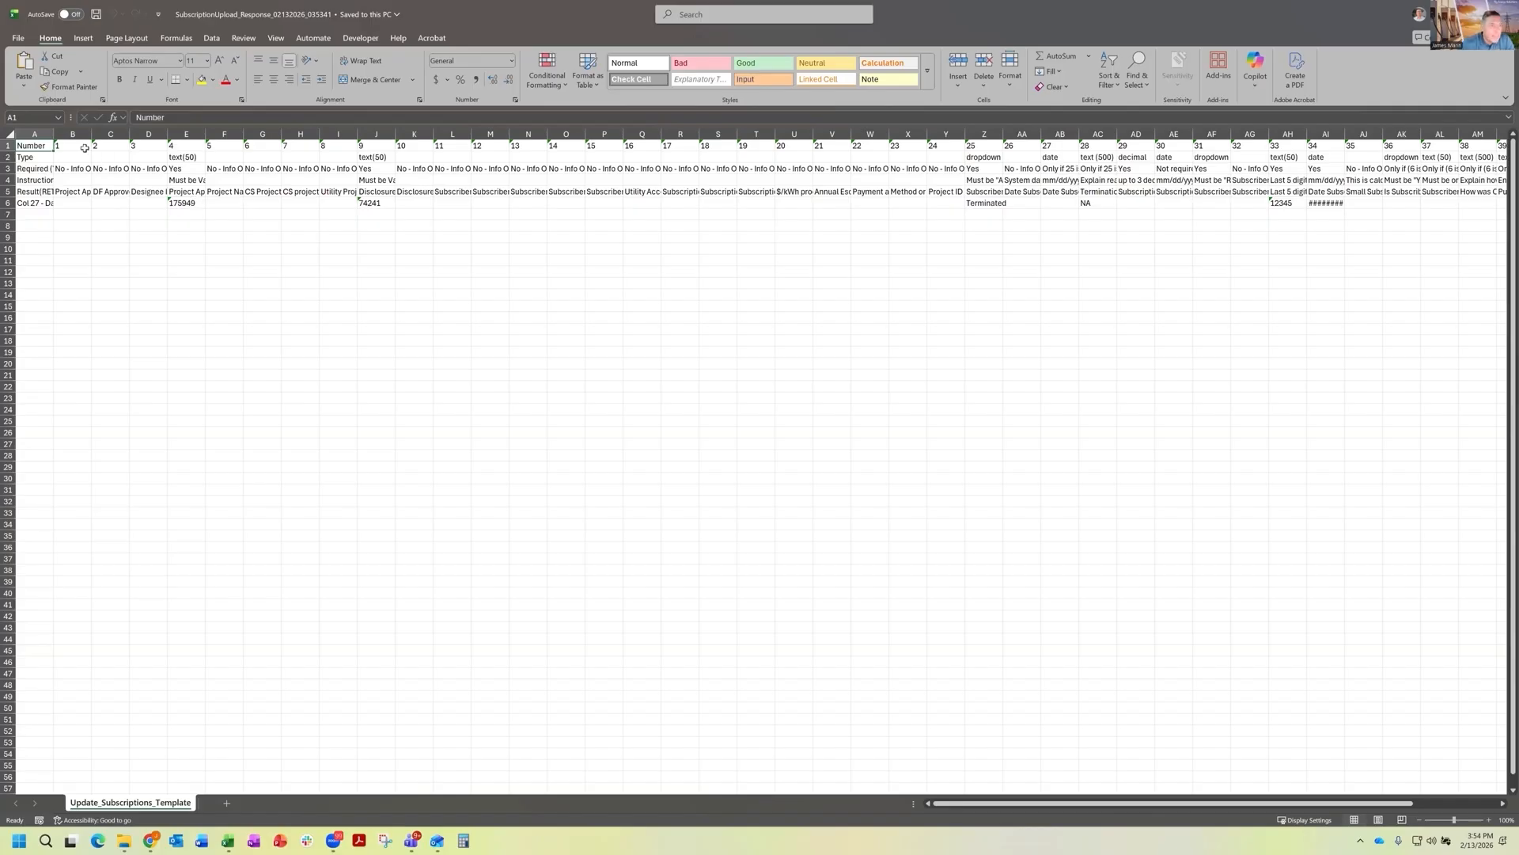
left_click_drag(58, 132, 80, 131)
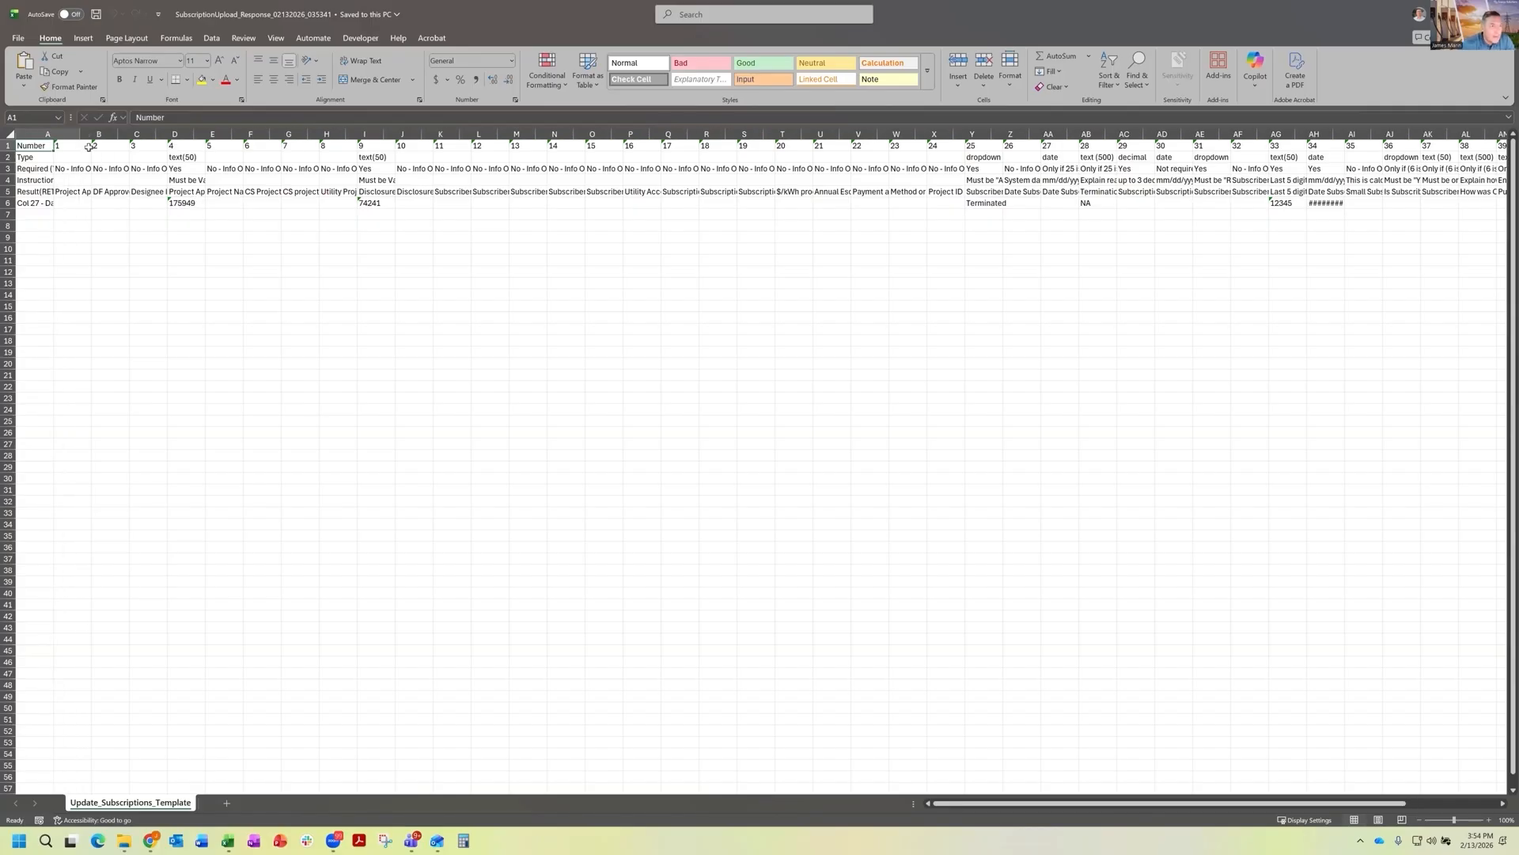
Step: Read the full error message in the data row's Result cell and check that row's column 27 termination date cell
left_click(8, 203)
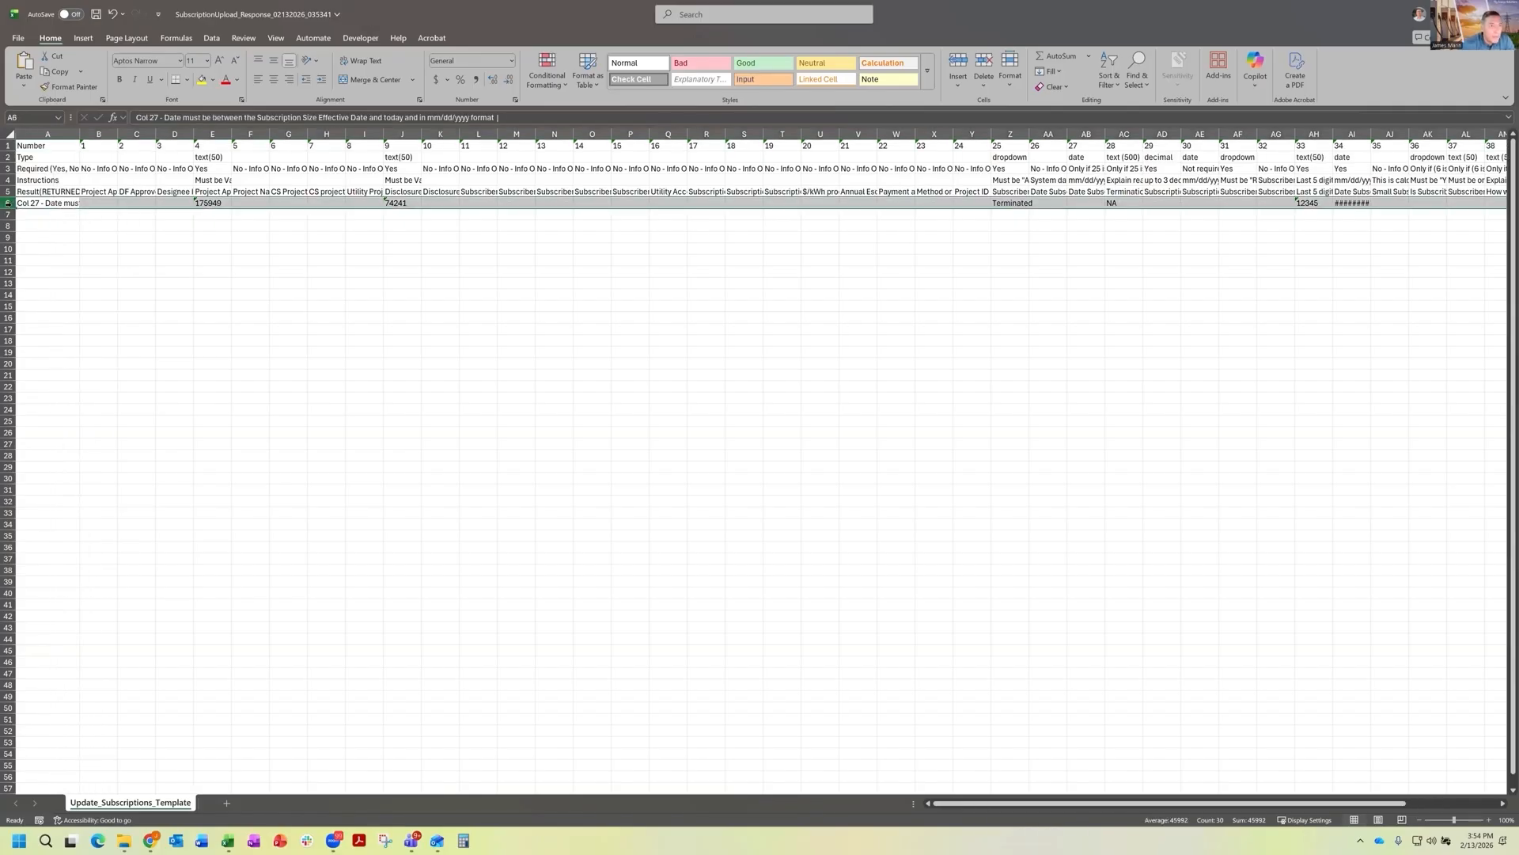
left_click(39, 203)
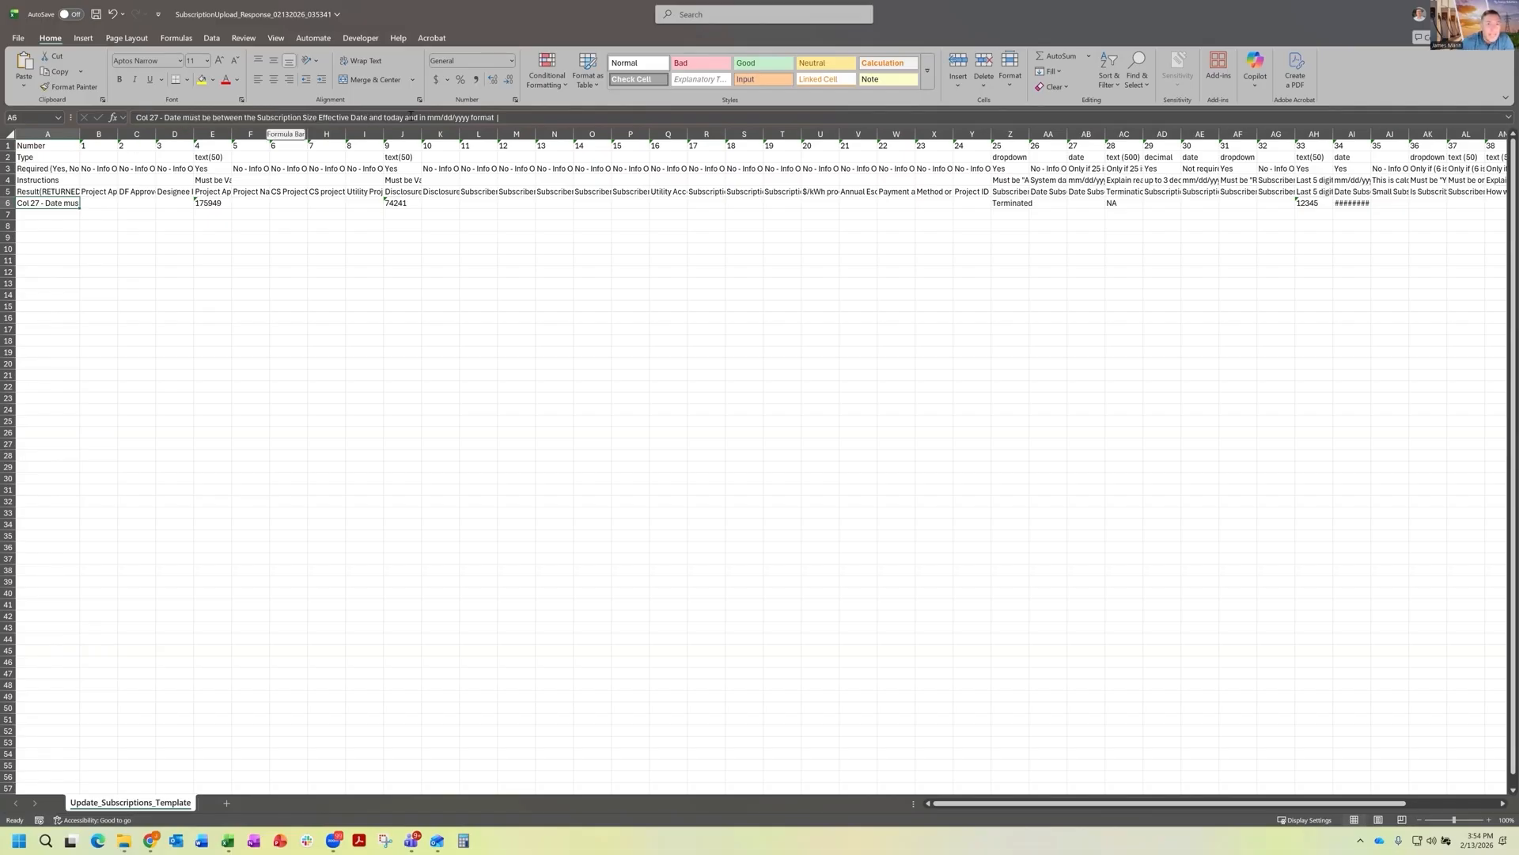
left_click(1086, 202)
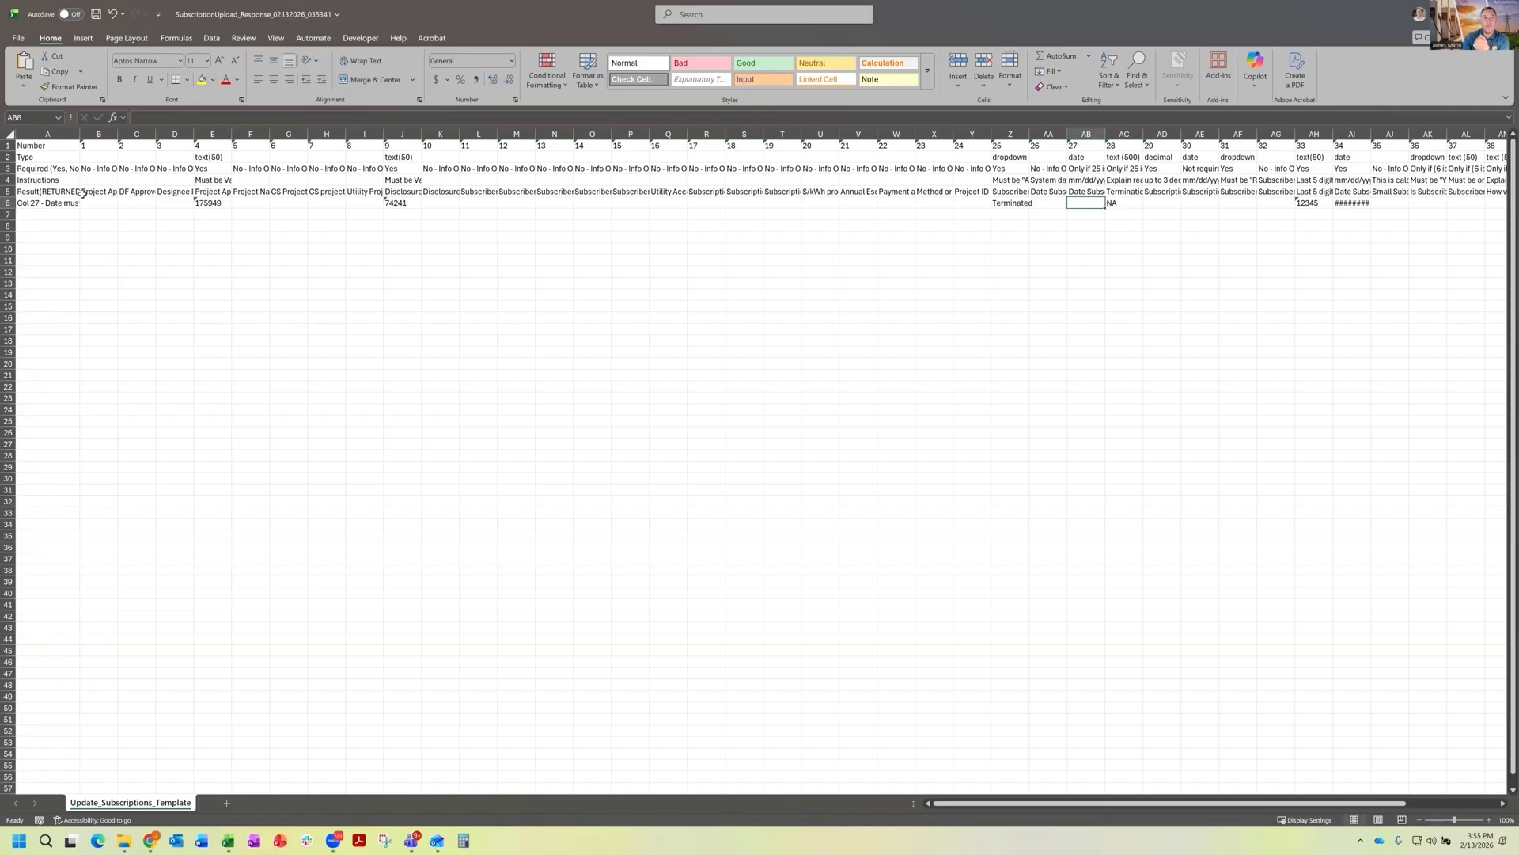
left_click(57, 204)
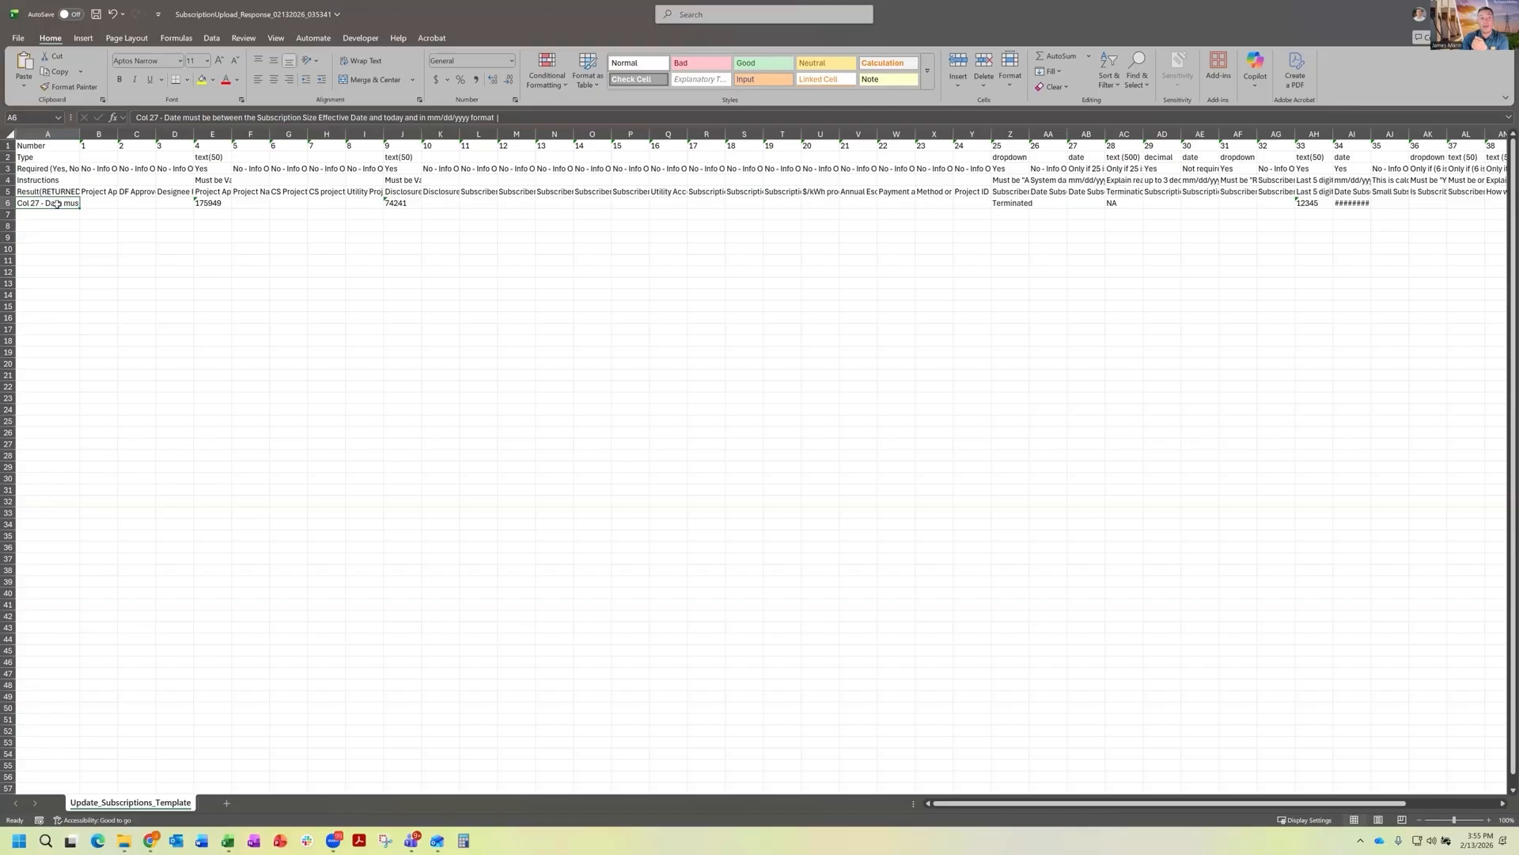
left_click(134, 117)
left_click(843, 282)
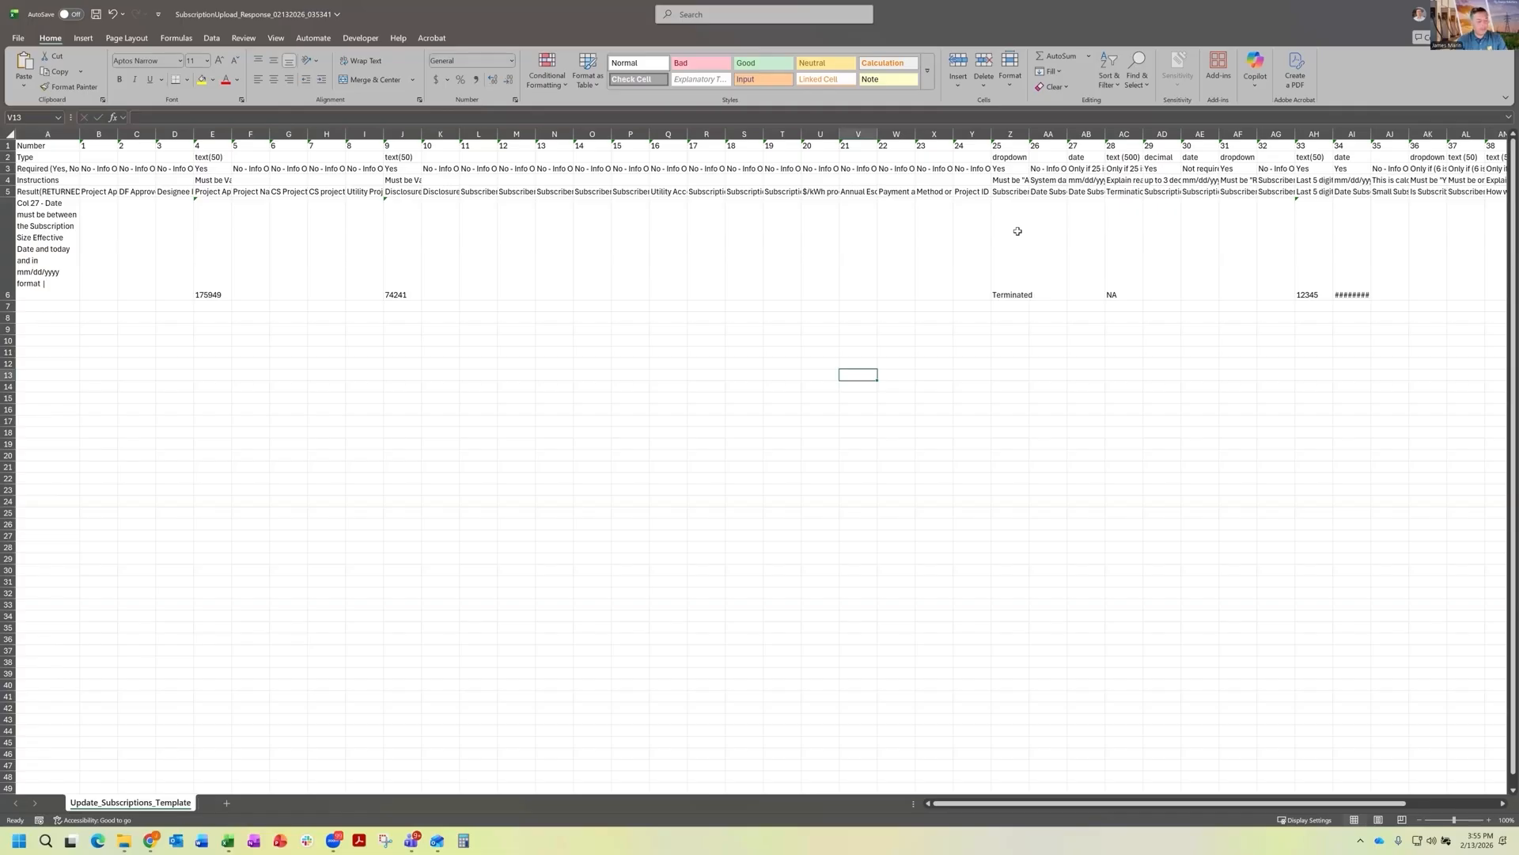
key("ctrl+z")
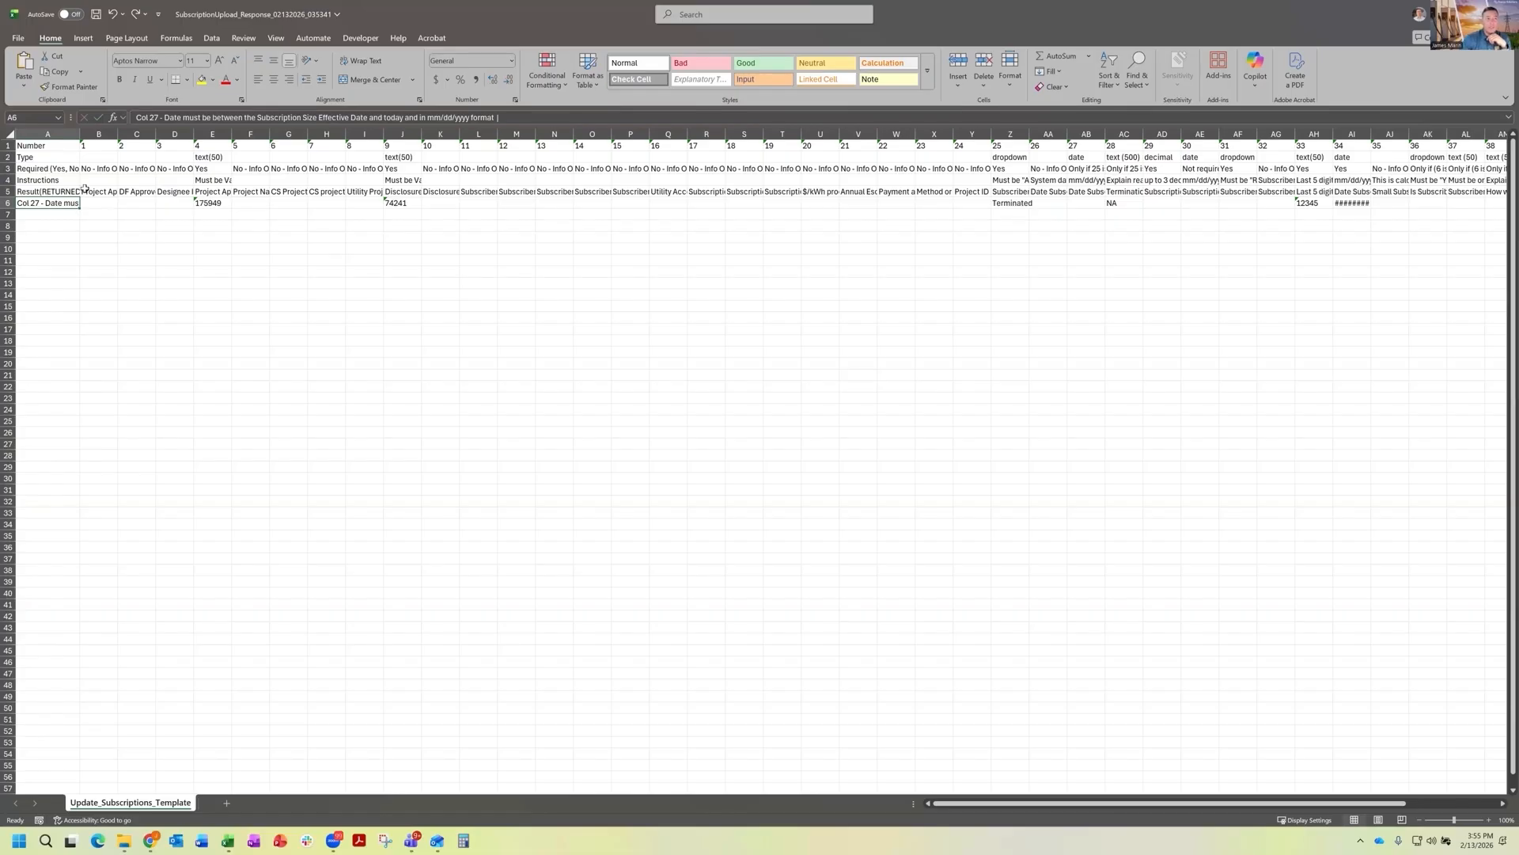
Step: Examine the template's header rows for field names, Instructions and the Required setting
left_click(8, 191)
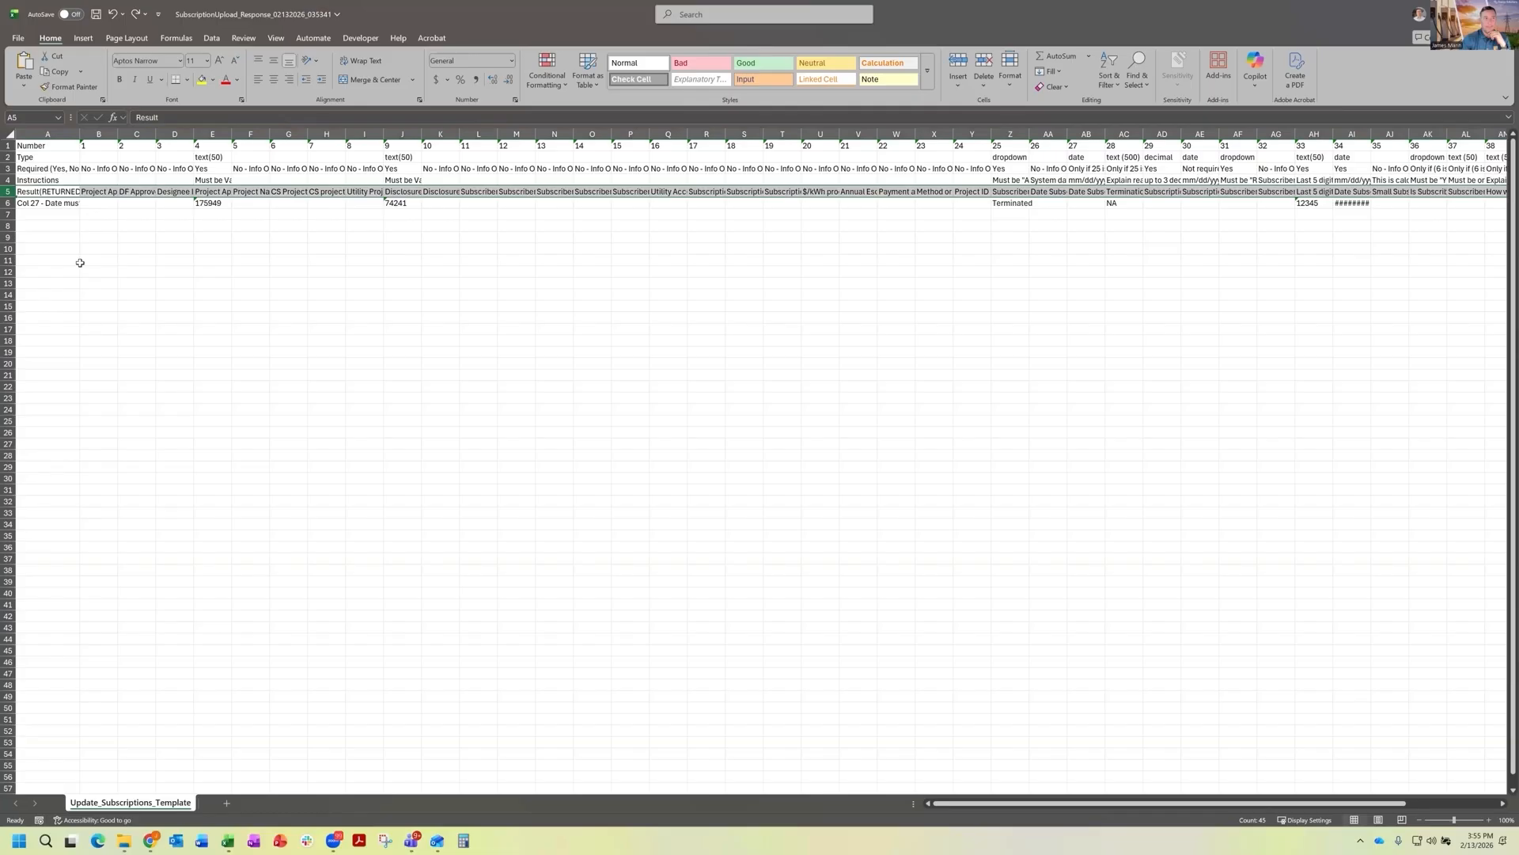
left_click(7, 179)
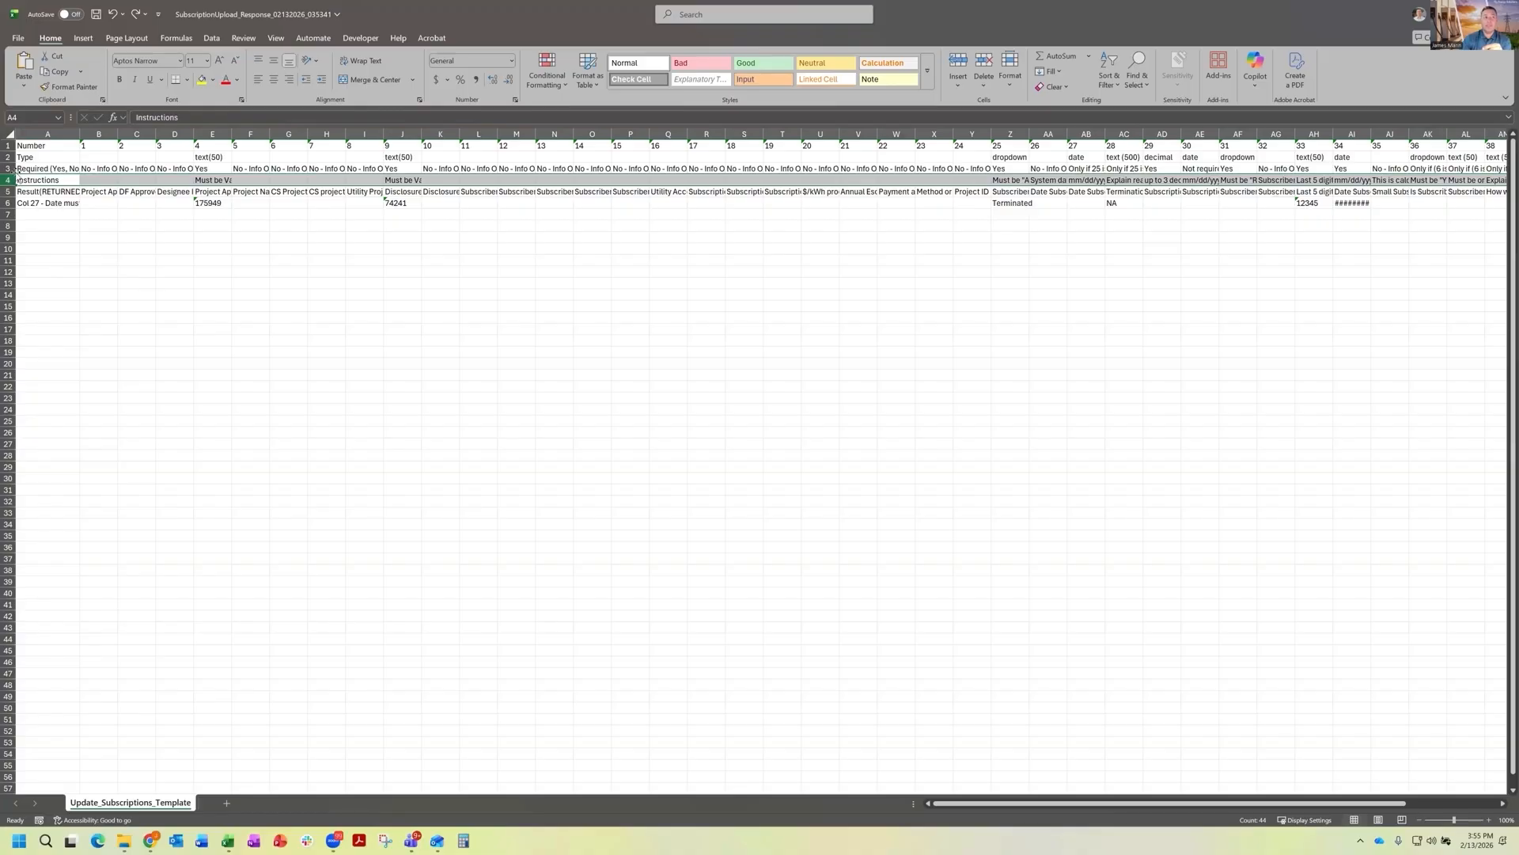
left_click(8, 169)
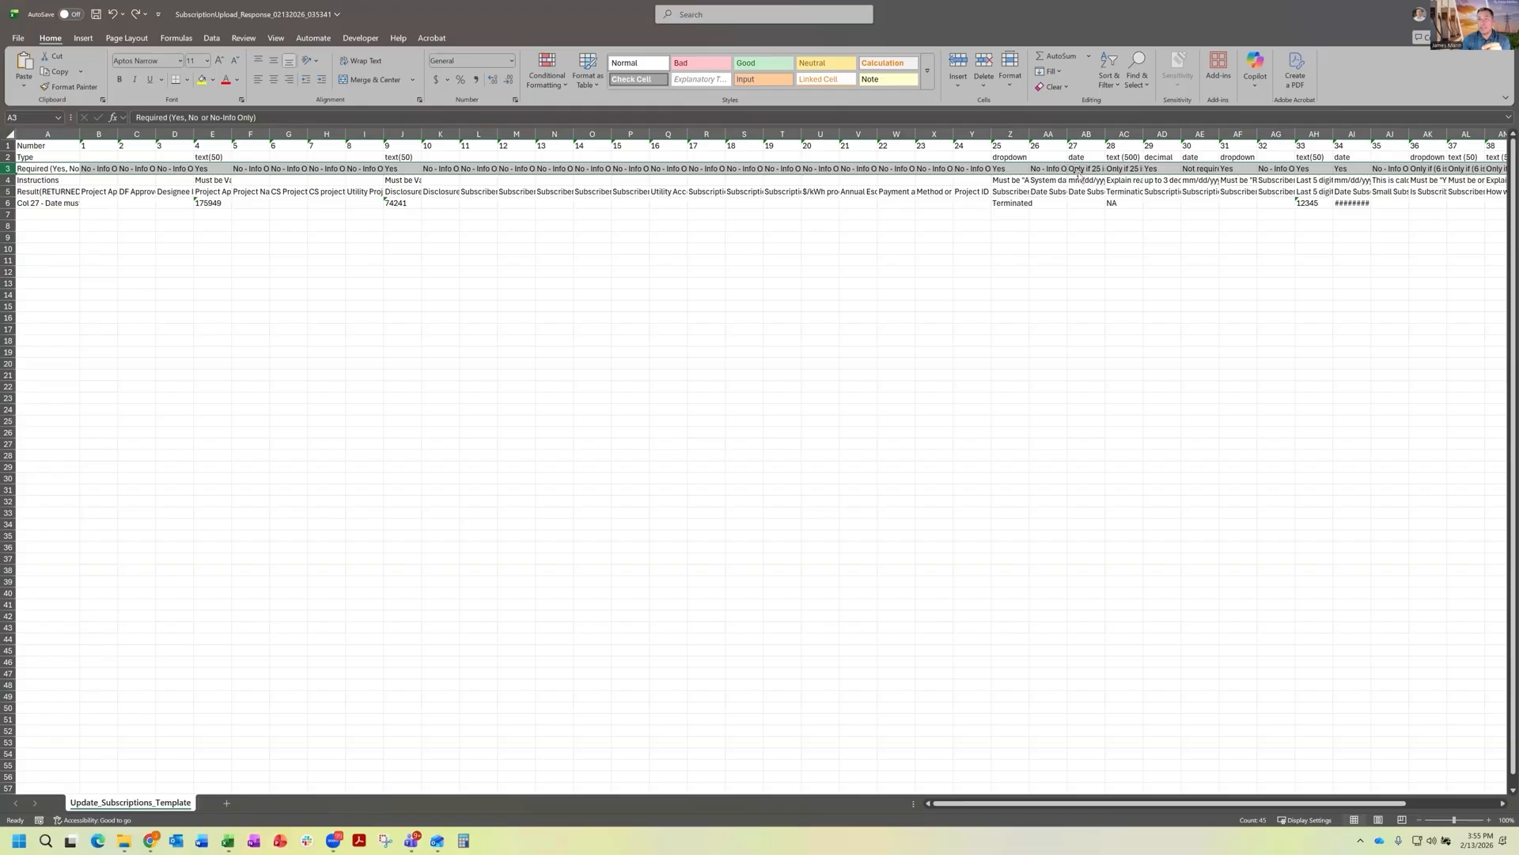
Step: Check column 27's Required condition against the data row's column 25 subscriber status and its termination date cell
left_click(1080, 169)
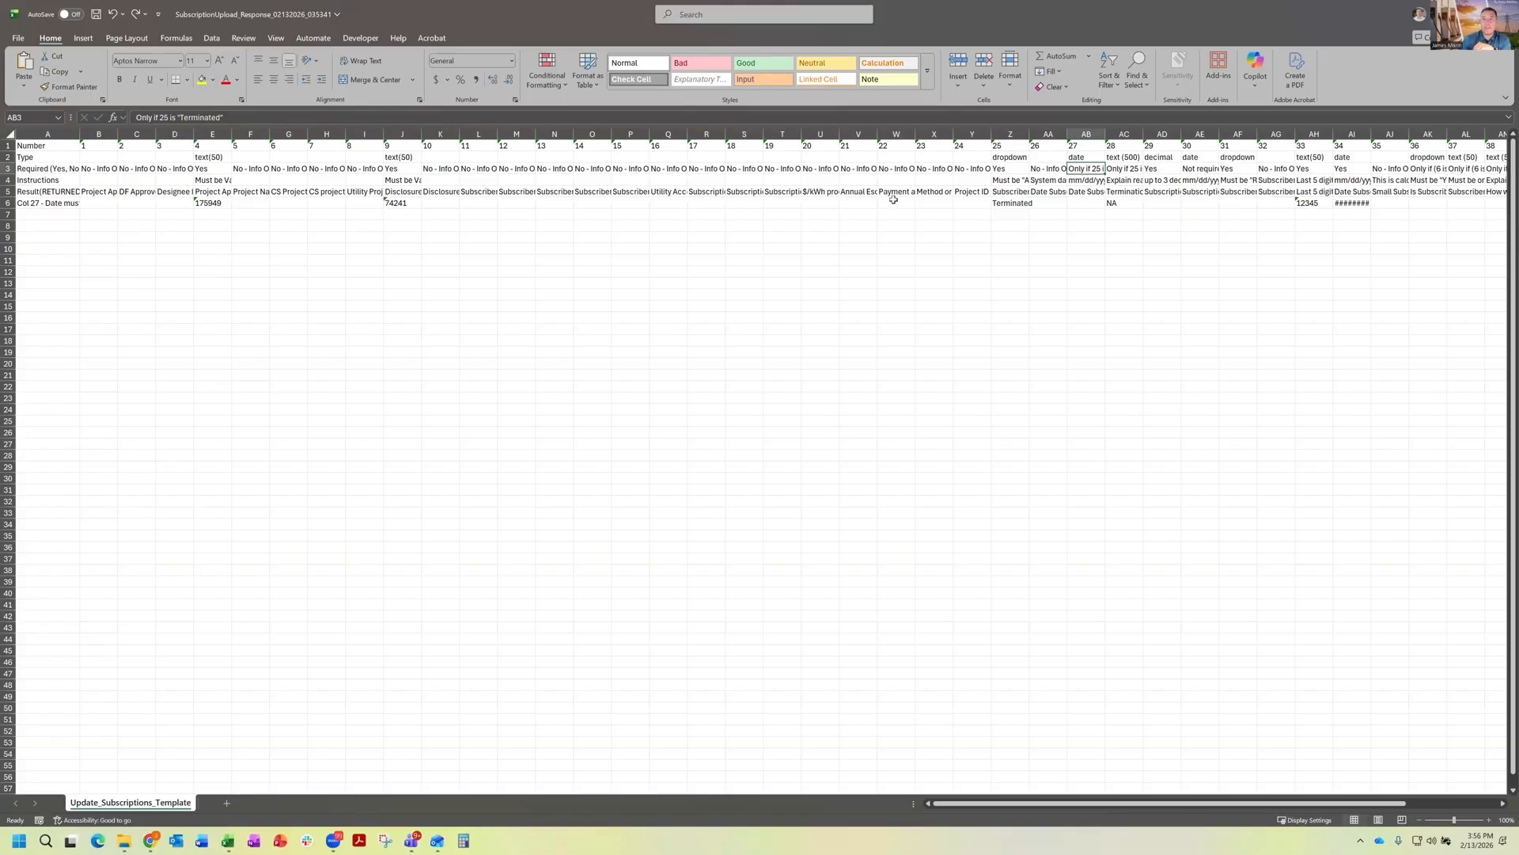
left_click(1010, 134)
left_click(1007, 203)
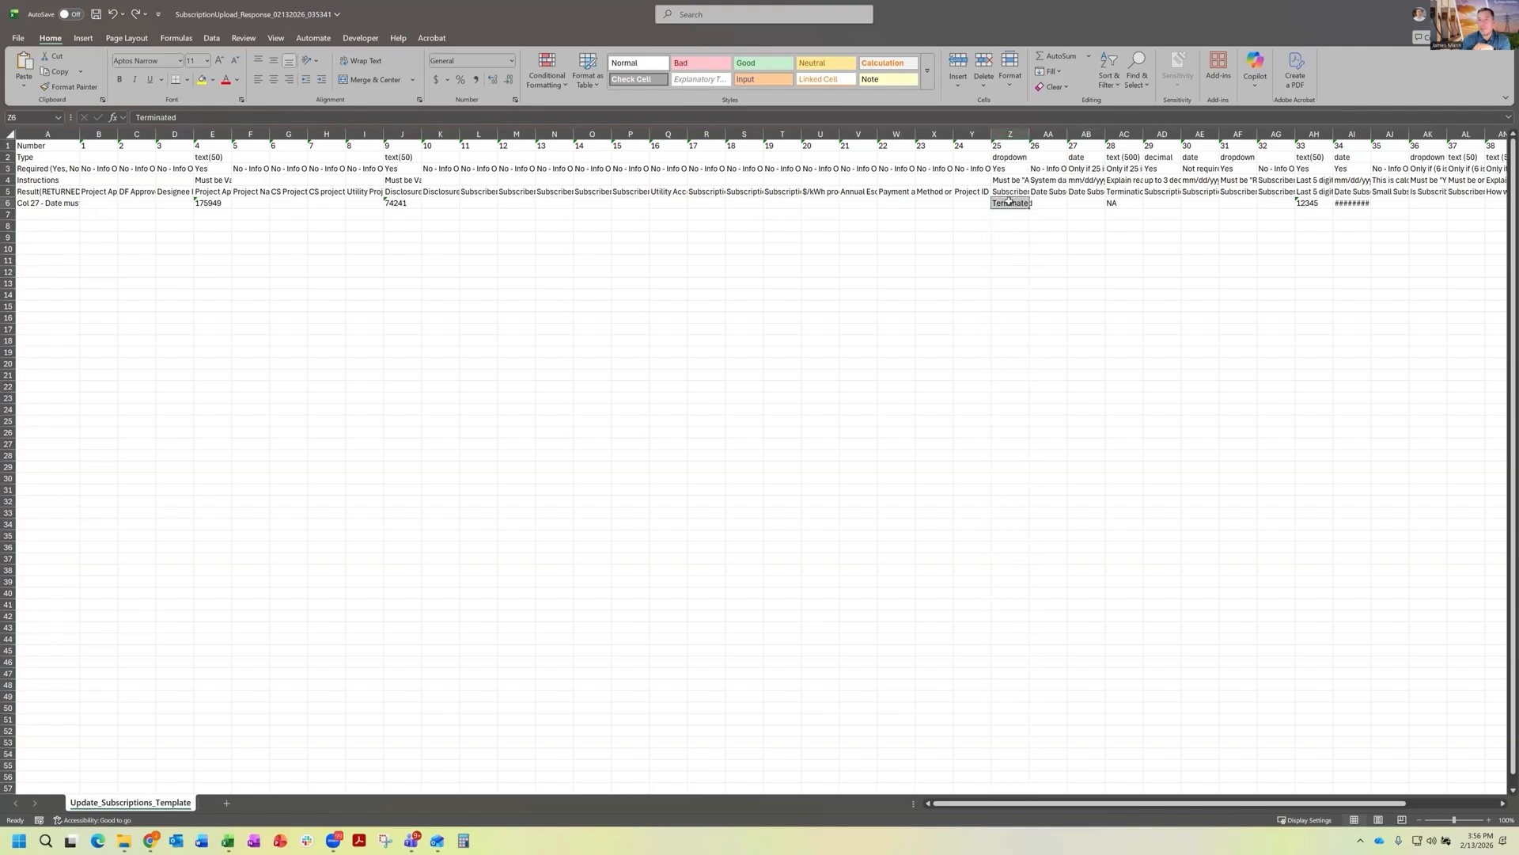
left_click(1084, 202)
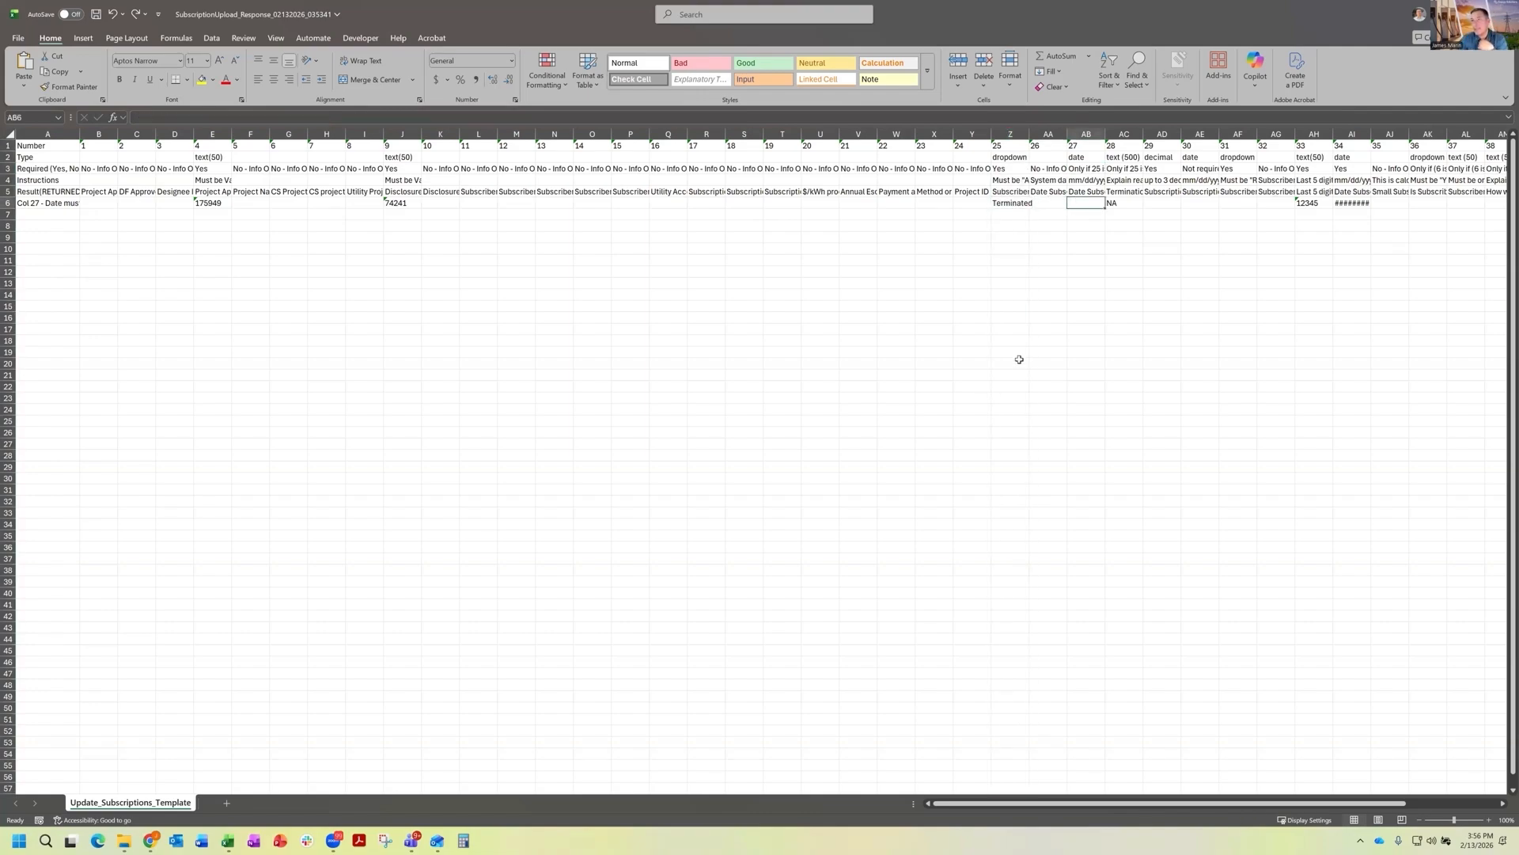
Step: Review the Required setting, instructions and data type given for column 33
left_click(1304, 170)
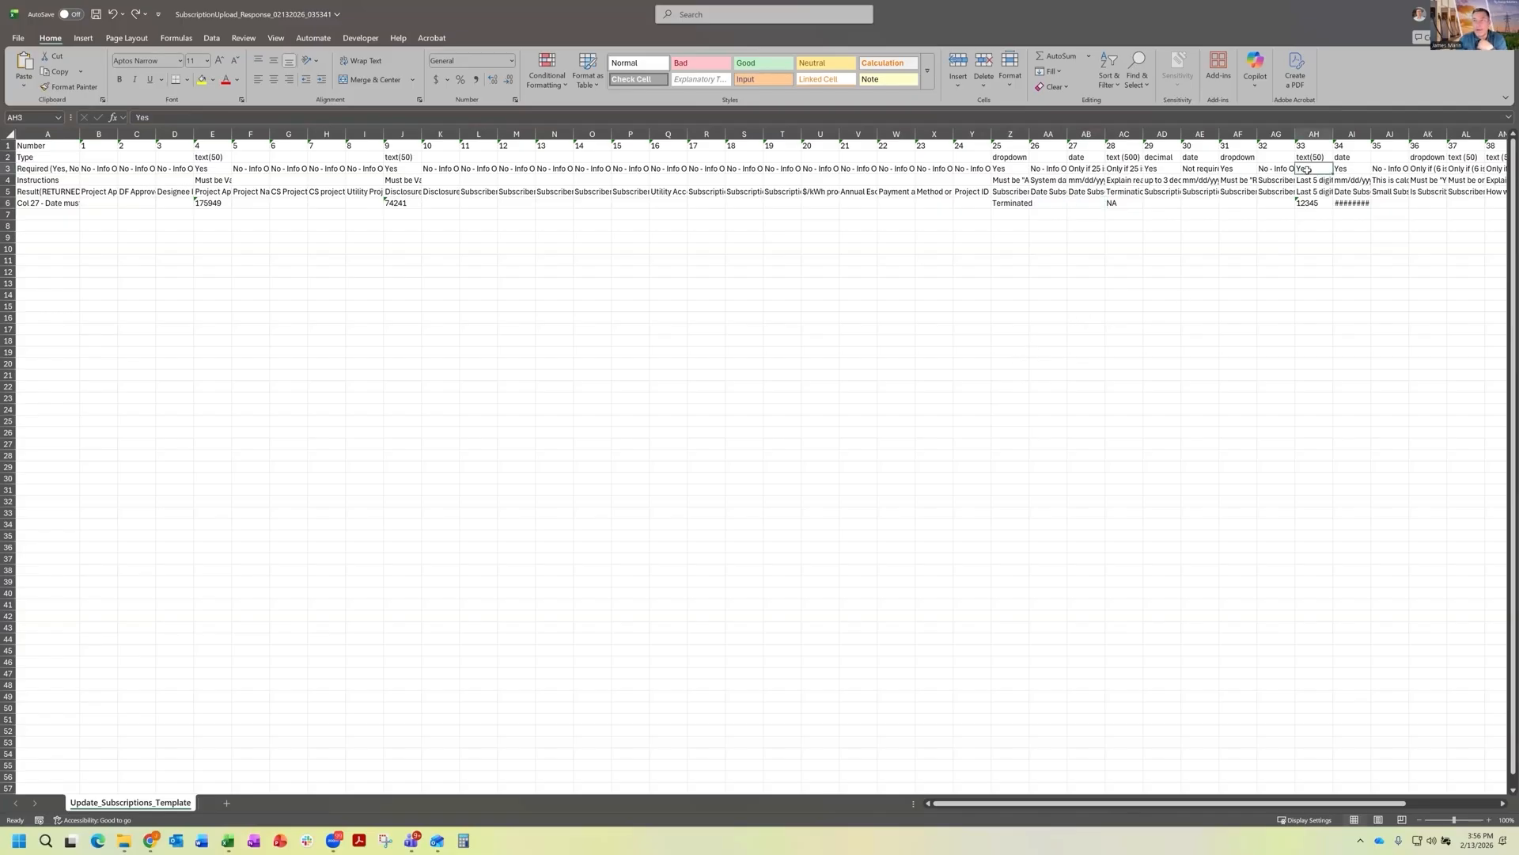
left_click(1316, 180)
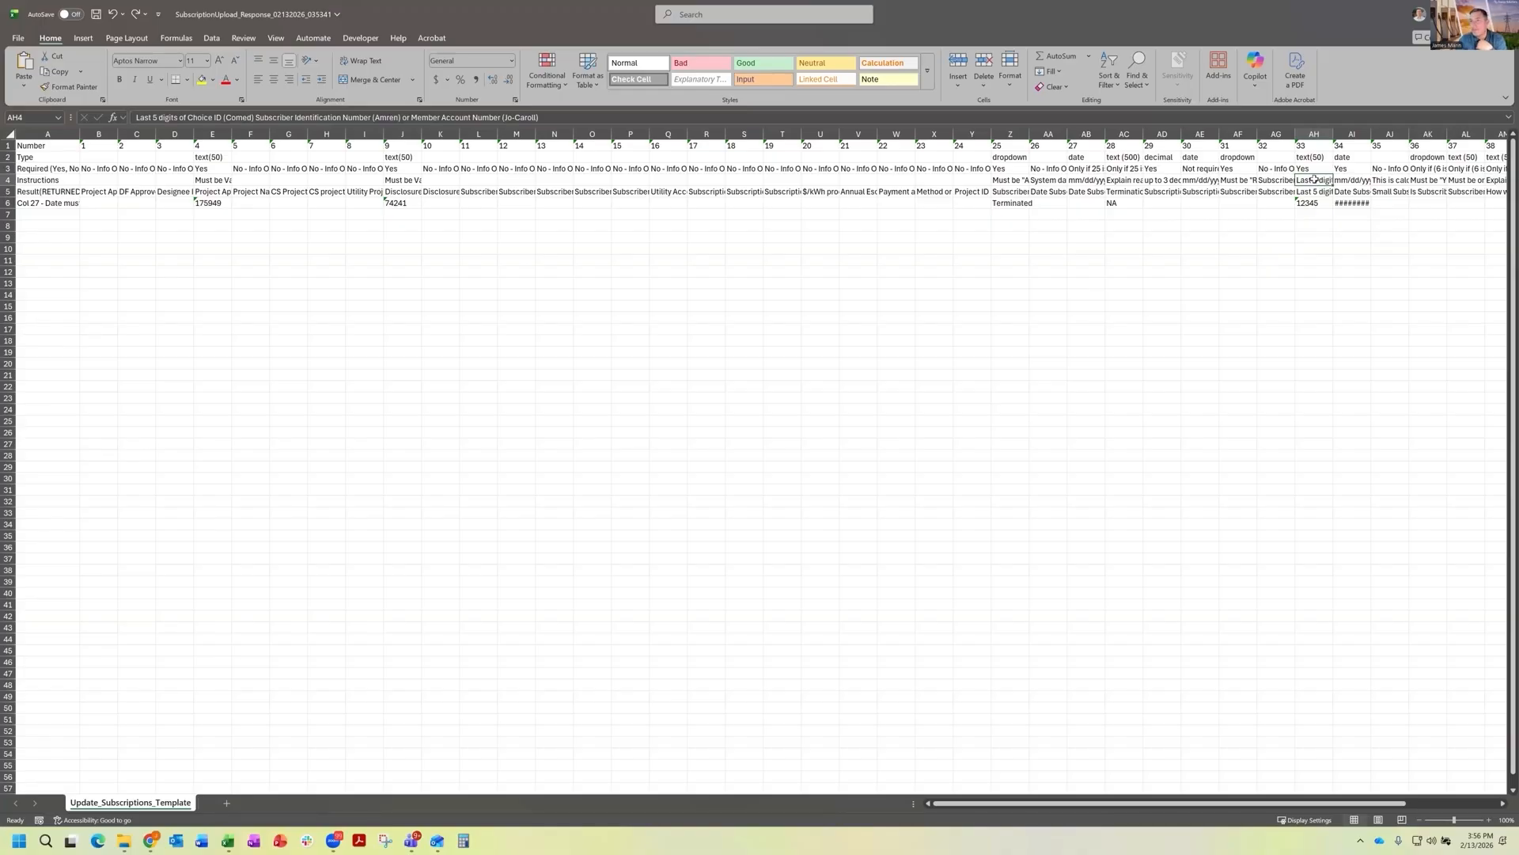
left_click(1313, 156)
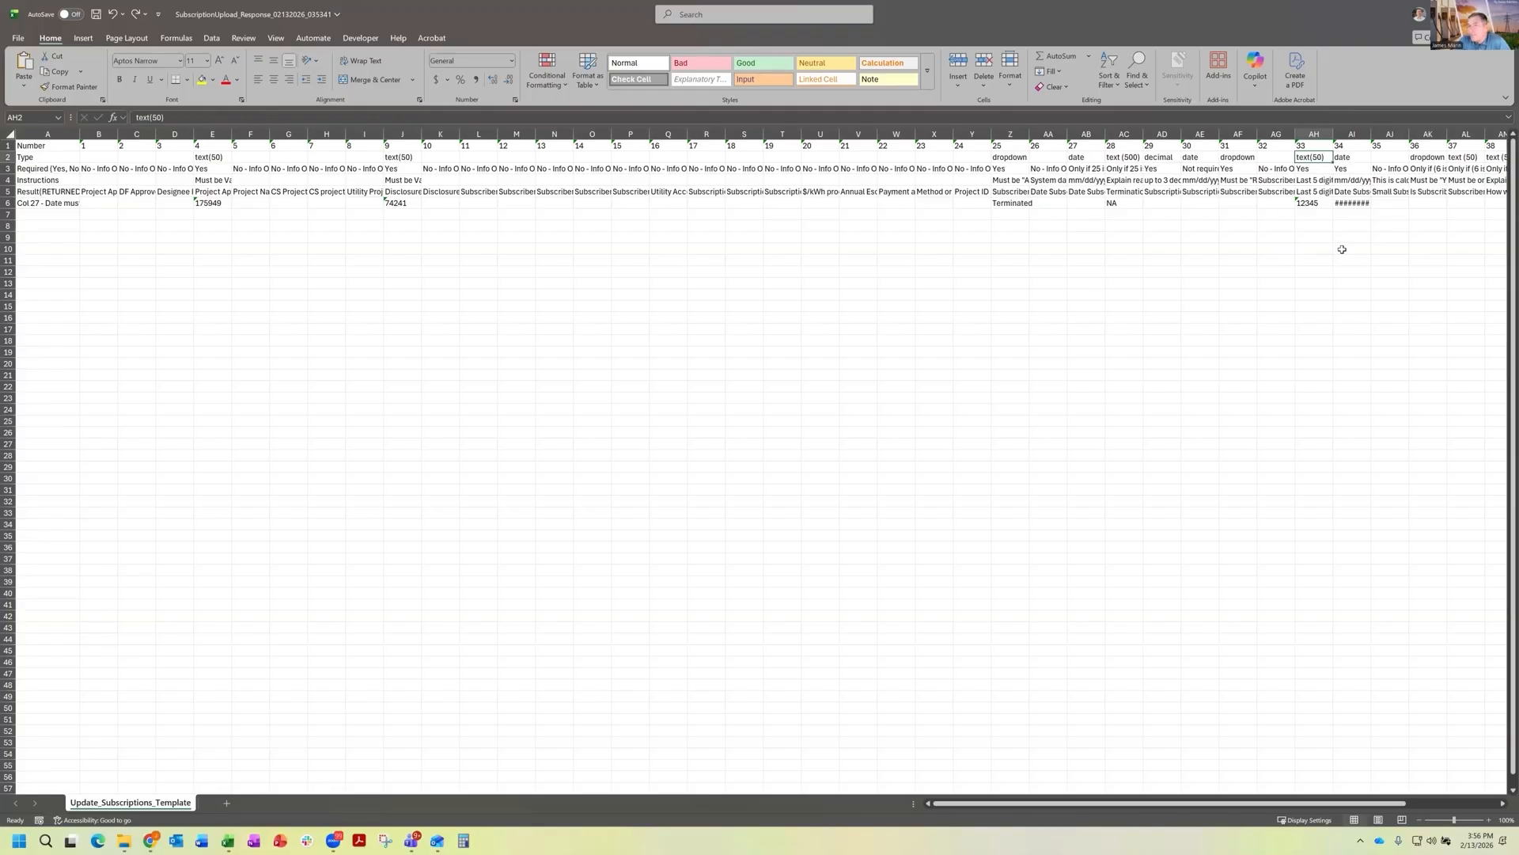
Step: Review the Required setting, data type and allowed values given for column 31, and start closing the response workbook
left_click(1235, 169)
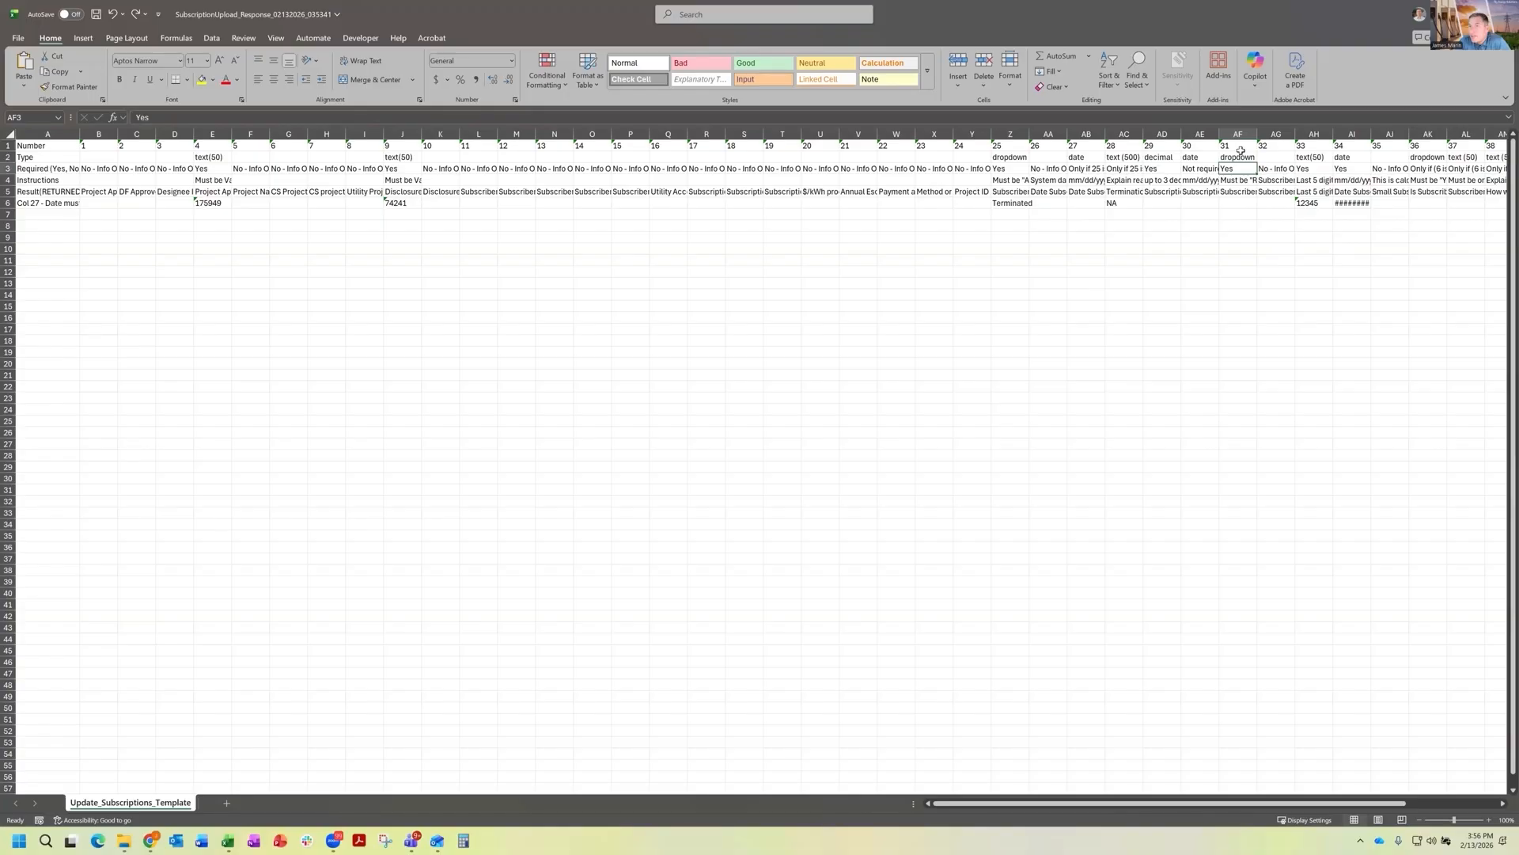
left_click(1240, 158)
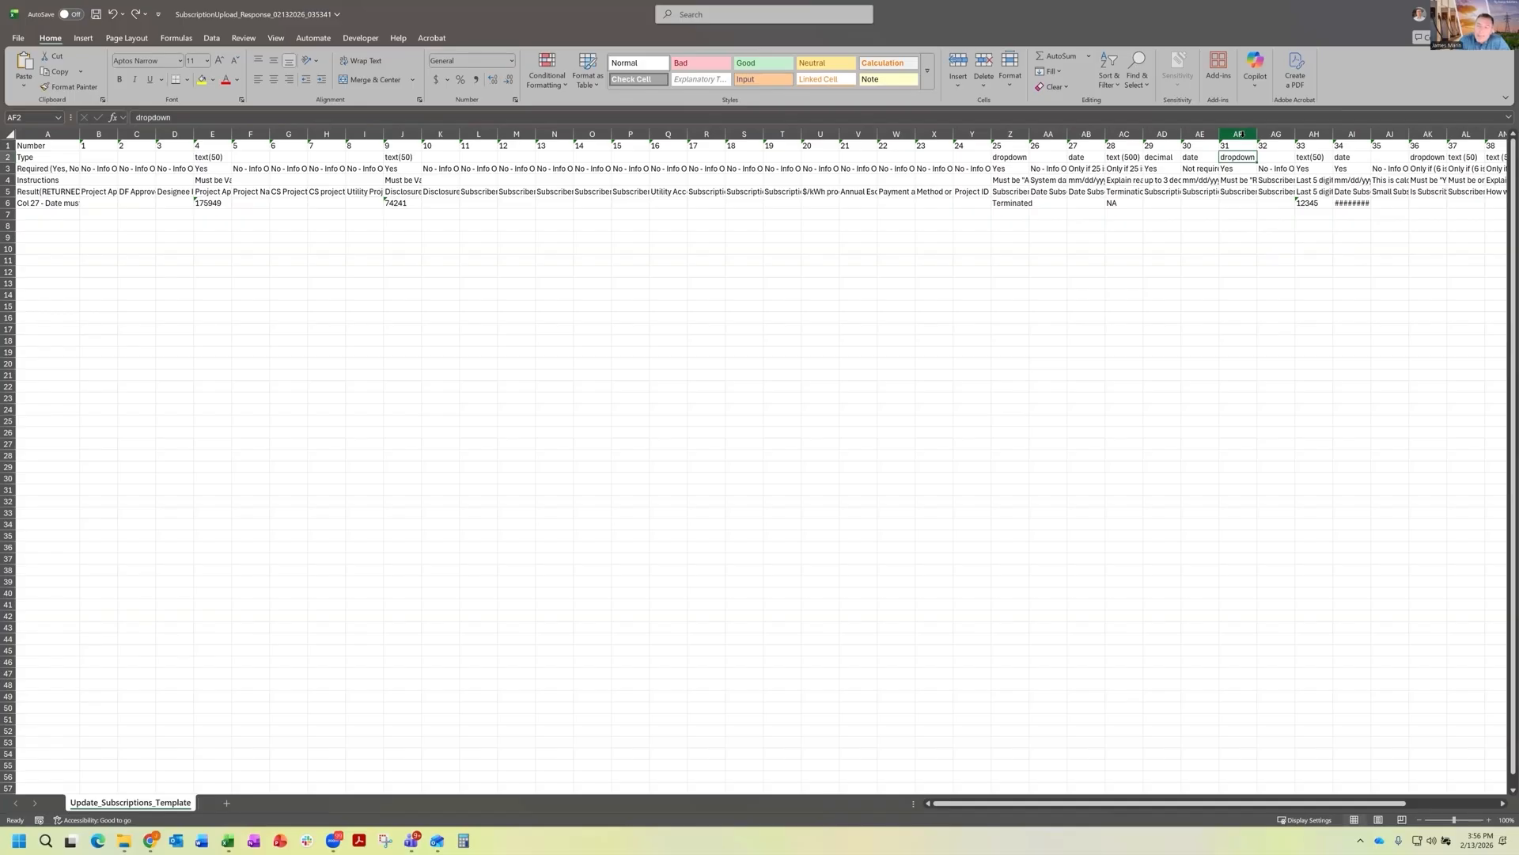
left_click(1240, 180)
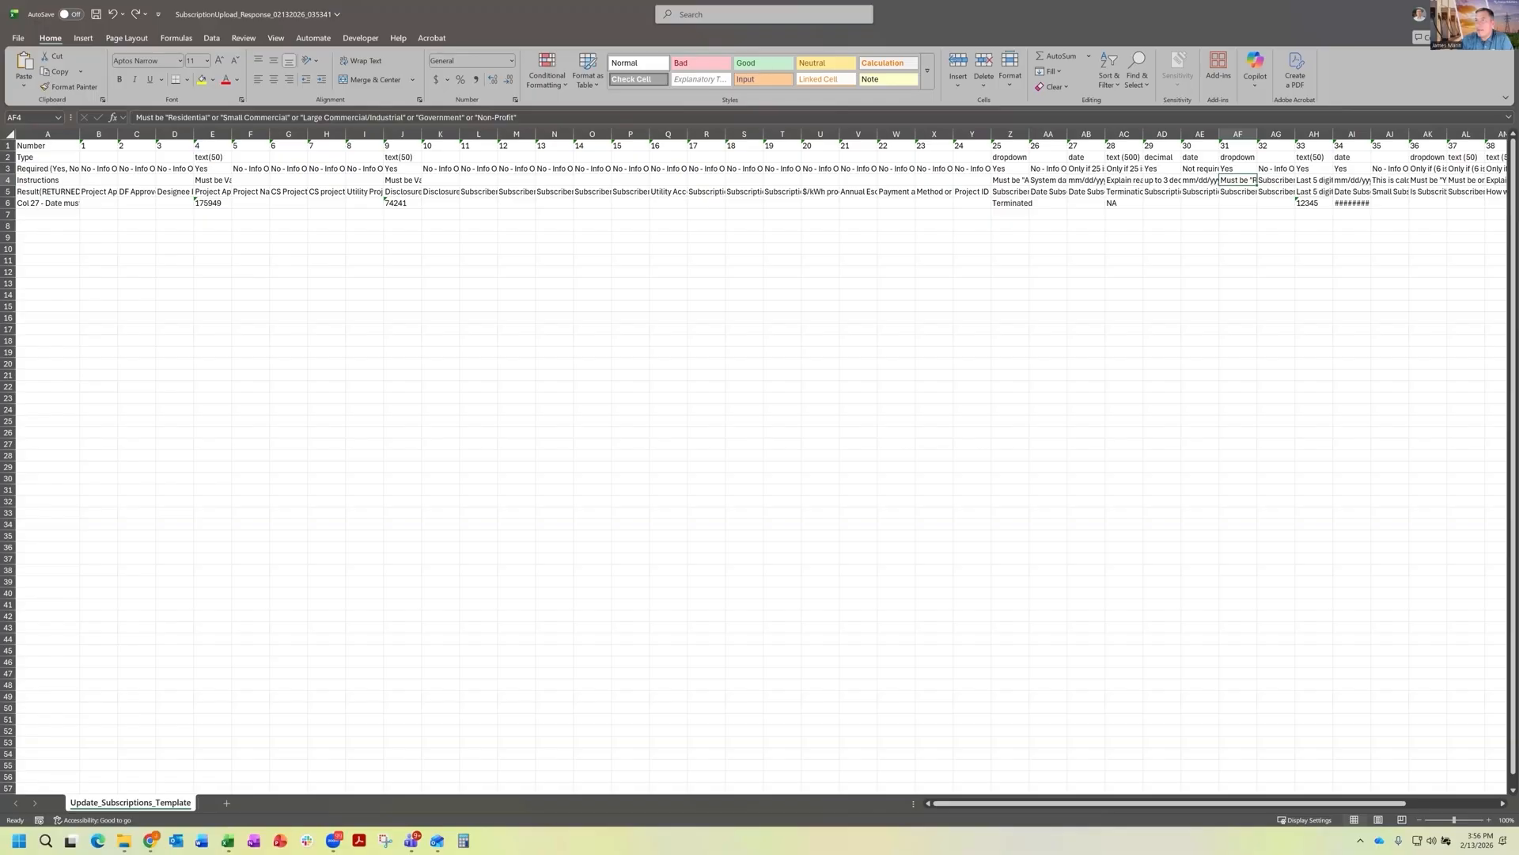
left_click(1502, 14)
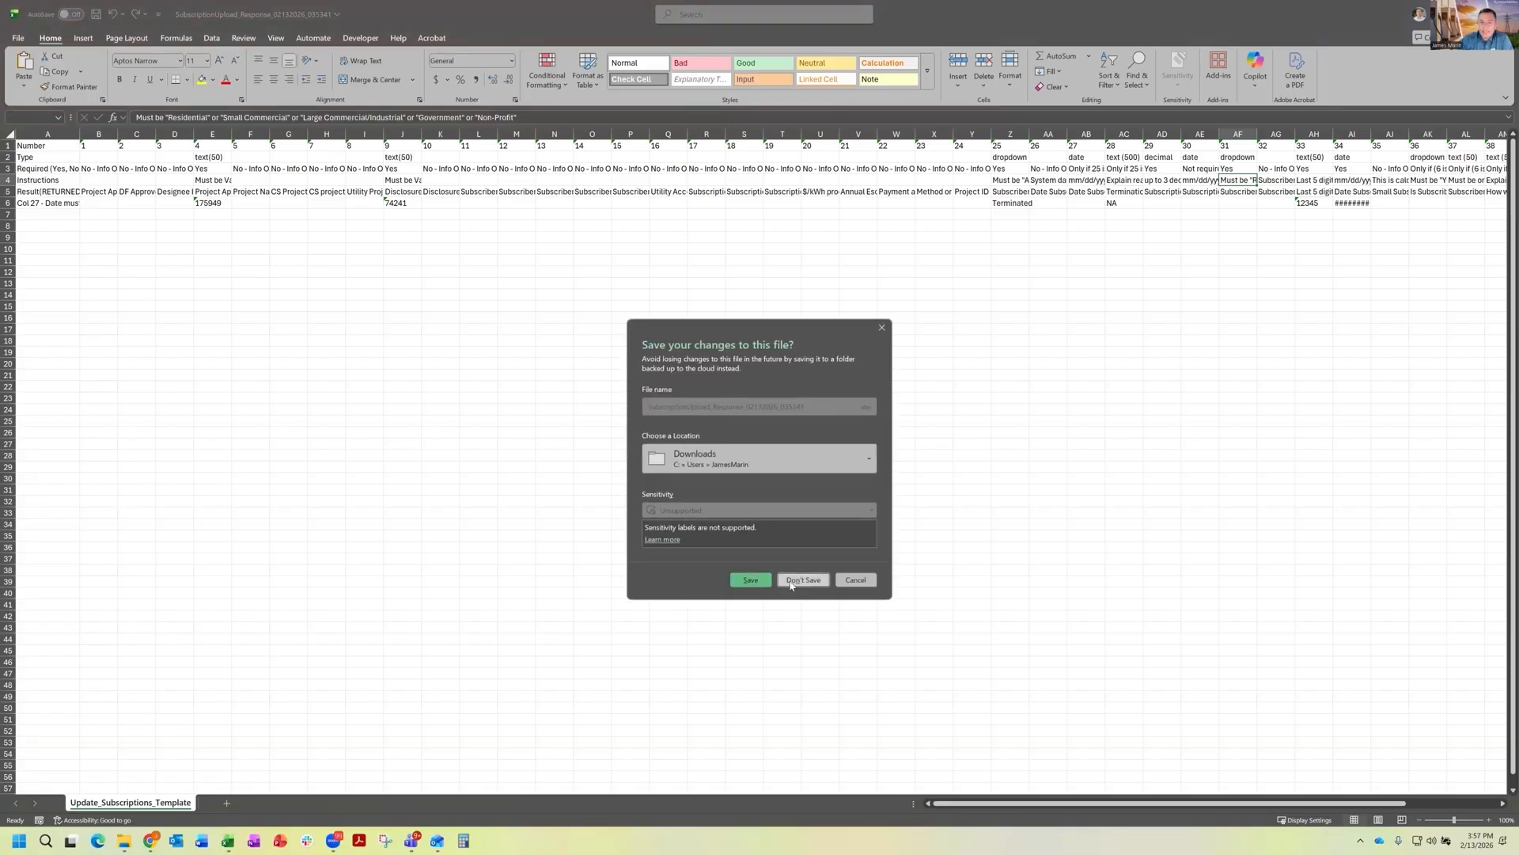